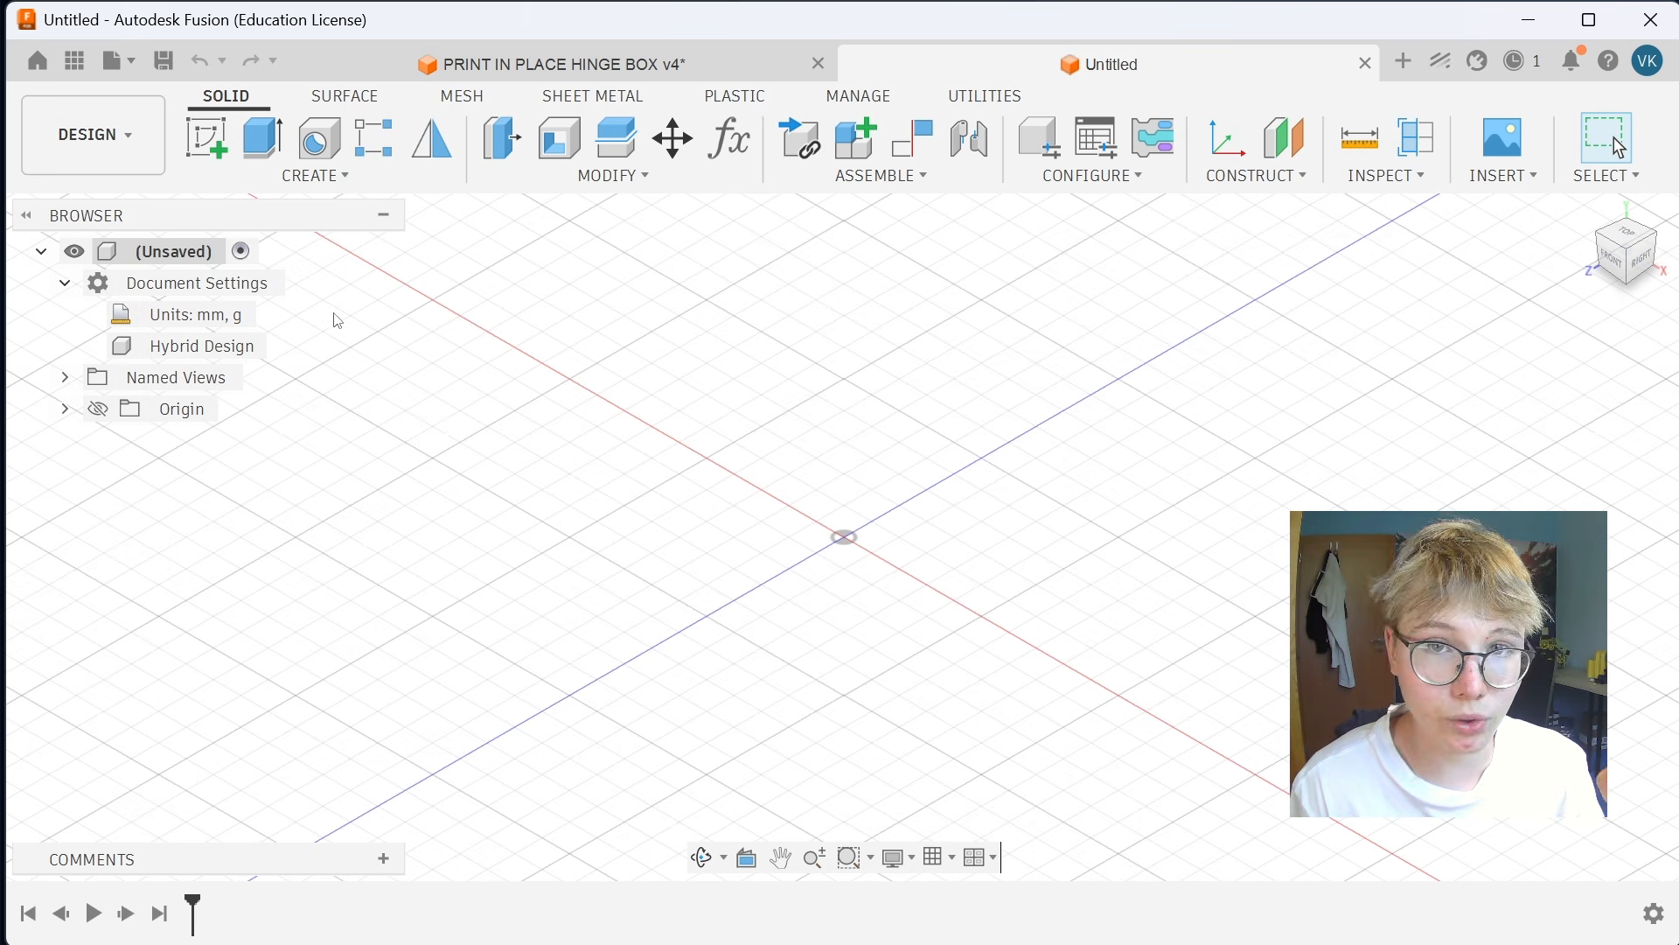
click(130, 68)
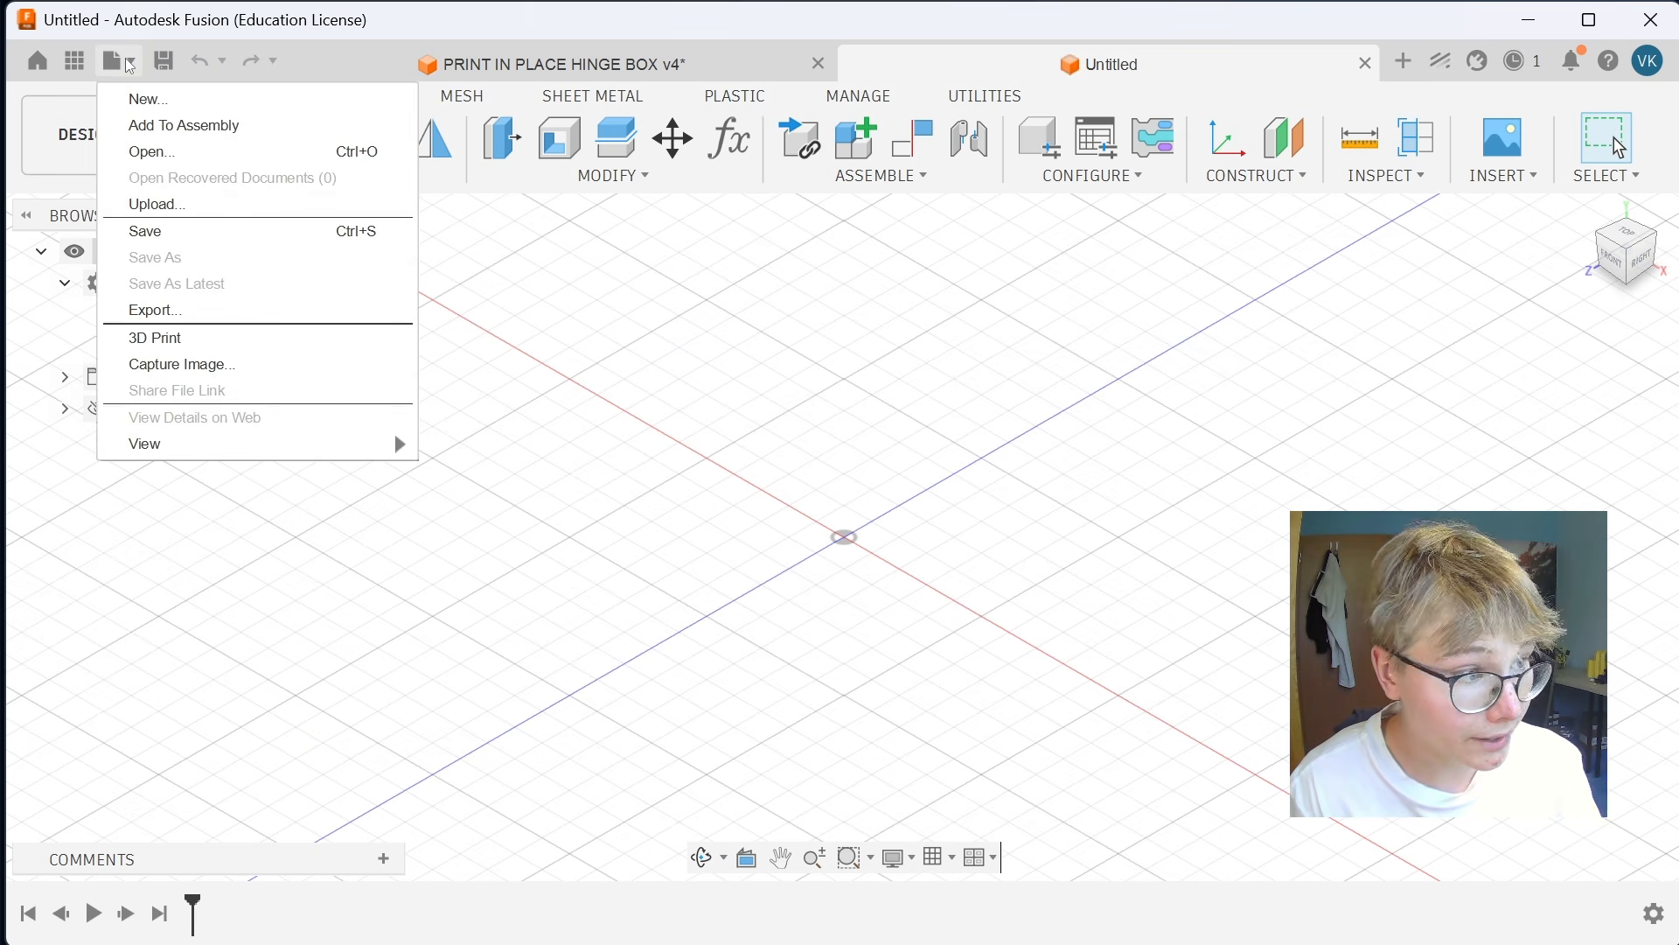
click(138, 228)
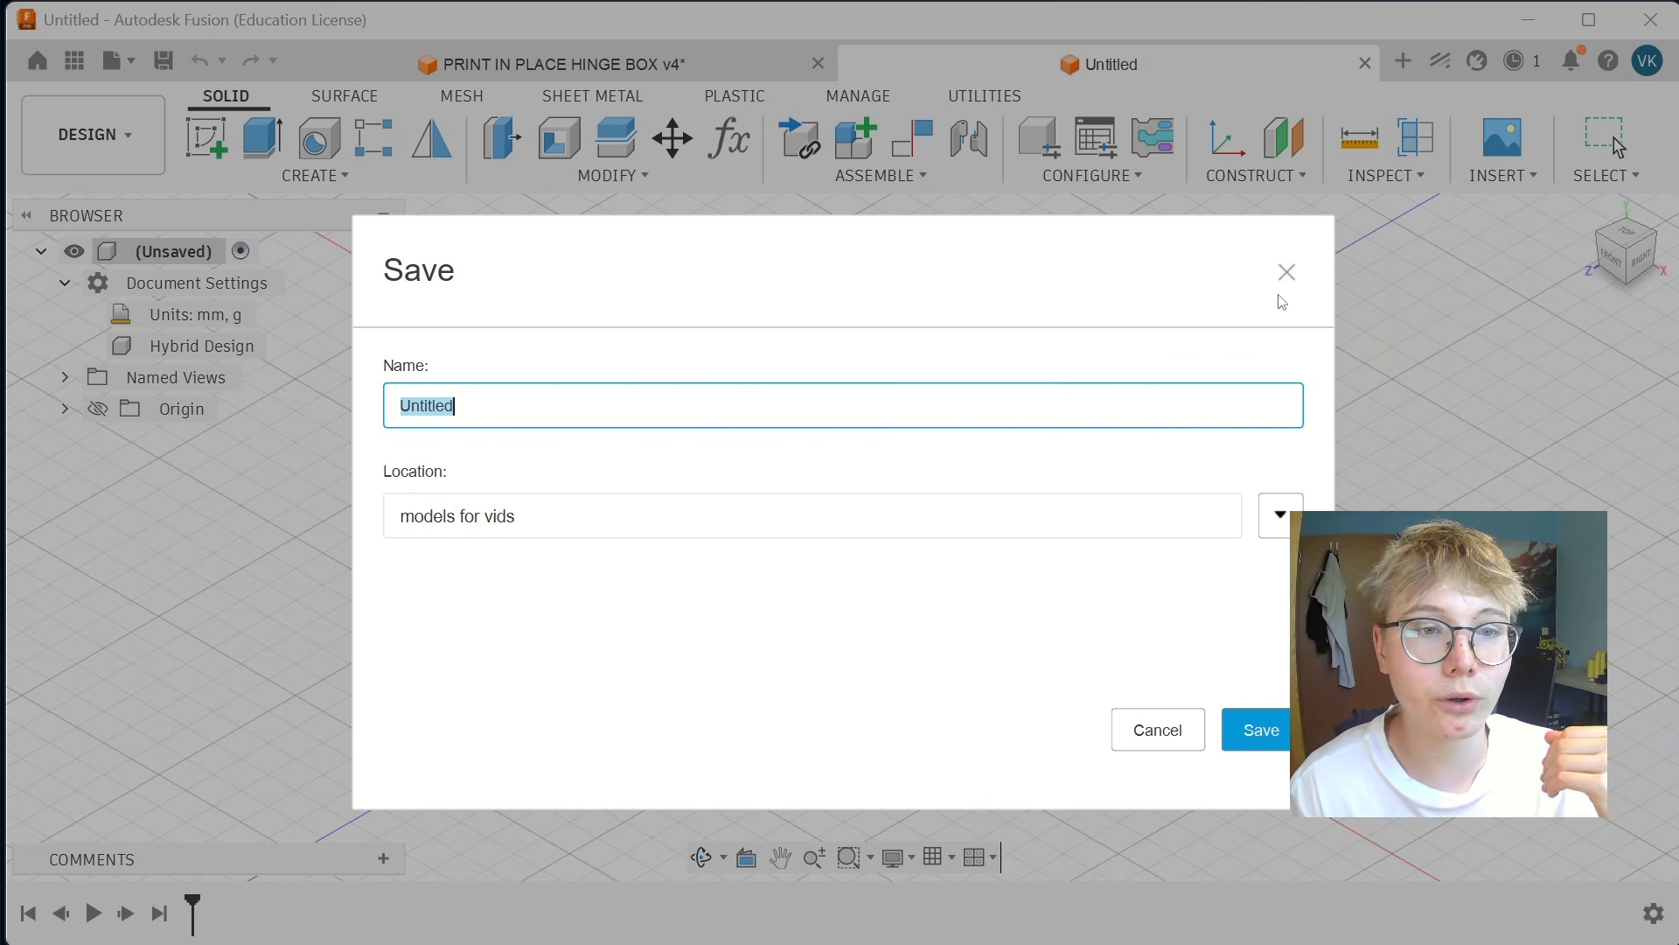
click(1286, 272)
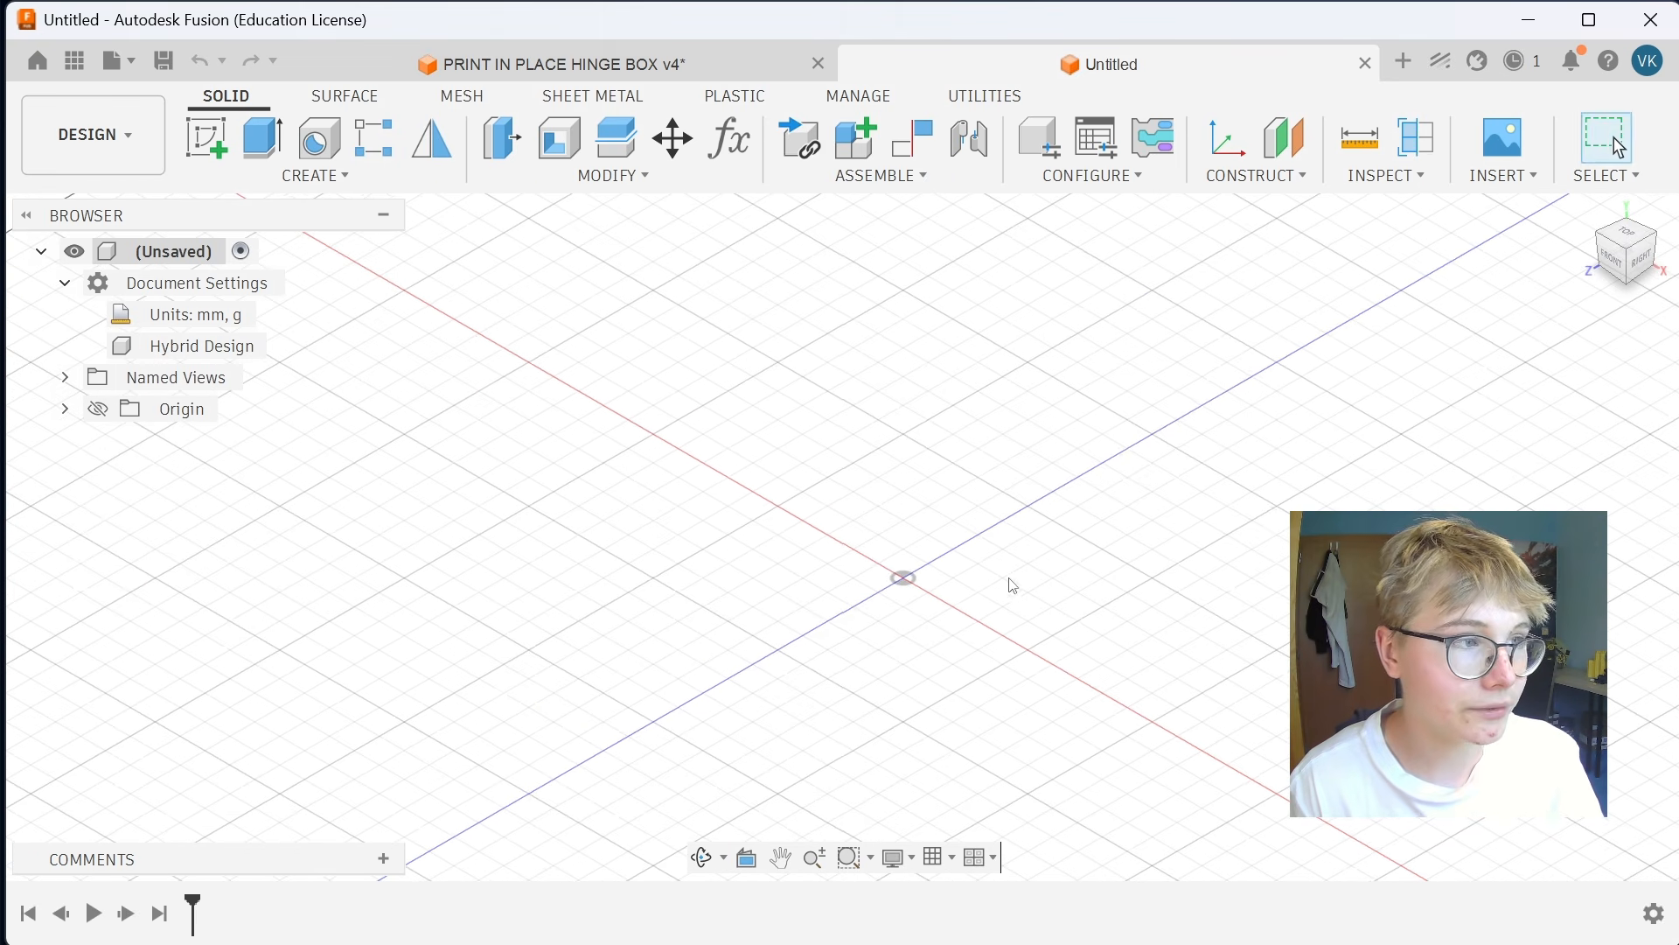
Start a sketch on the horizontal origin plane and draw a two-point rectangle about 55 mm wide, left of the origin and spanning the red axis.
click(207, 151)
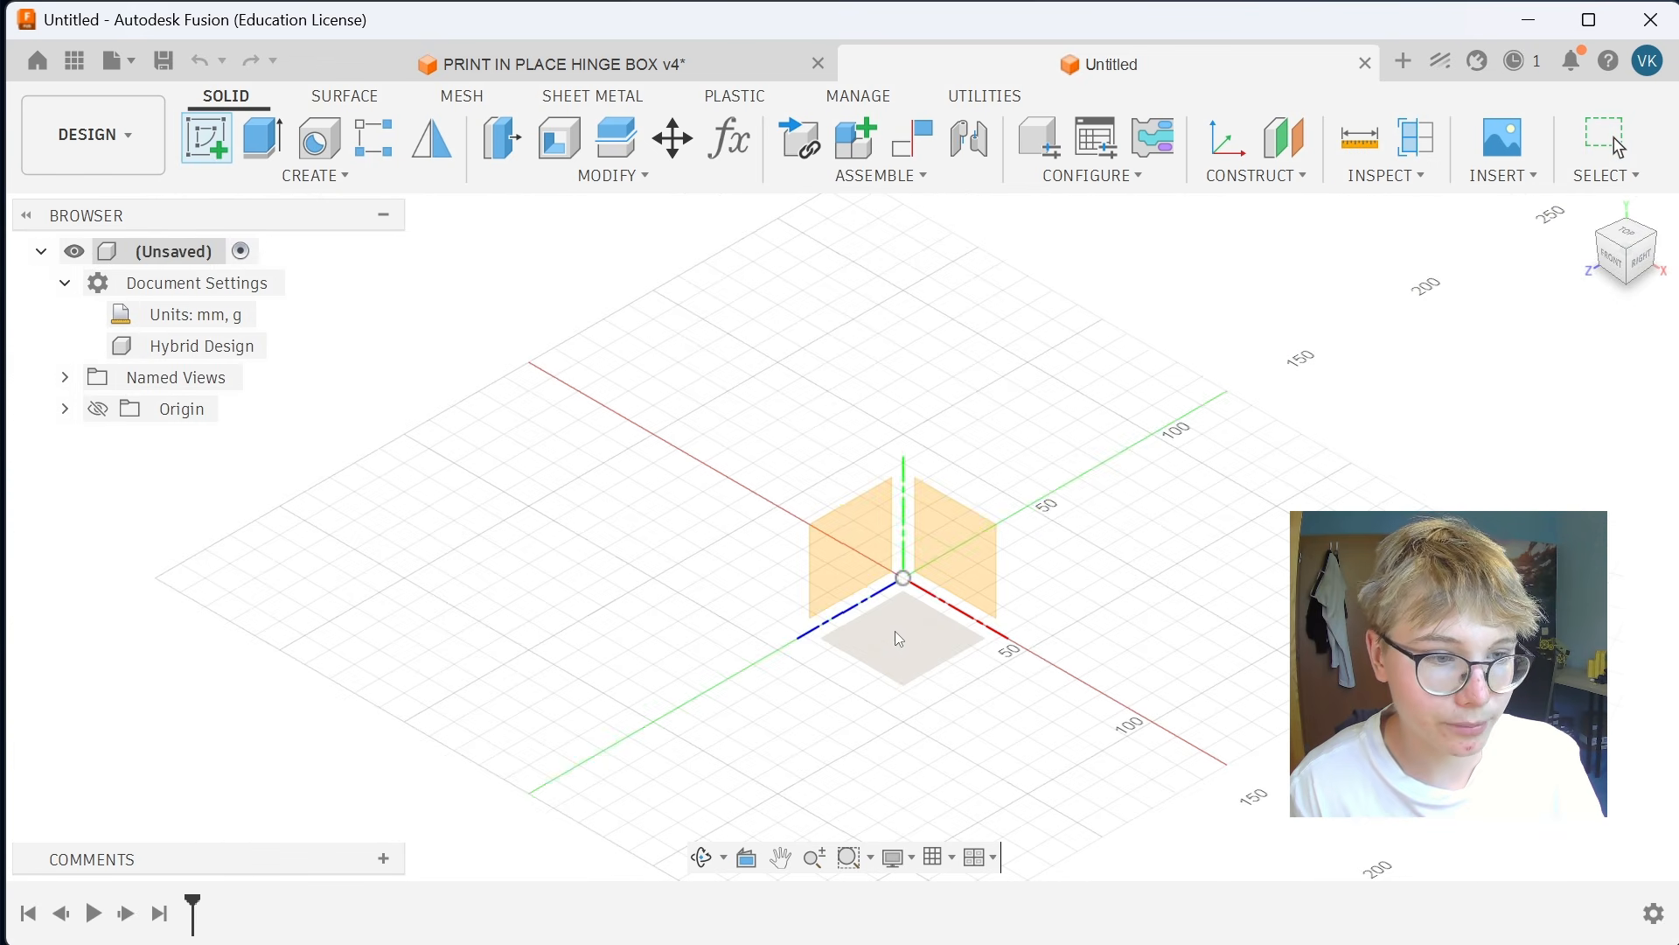
click(900, 640)
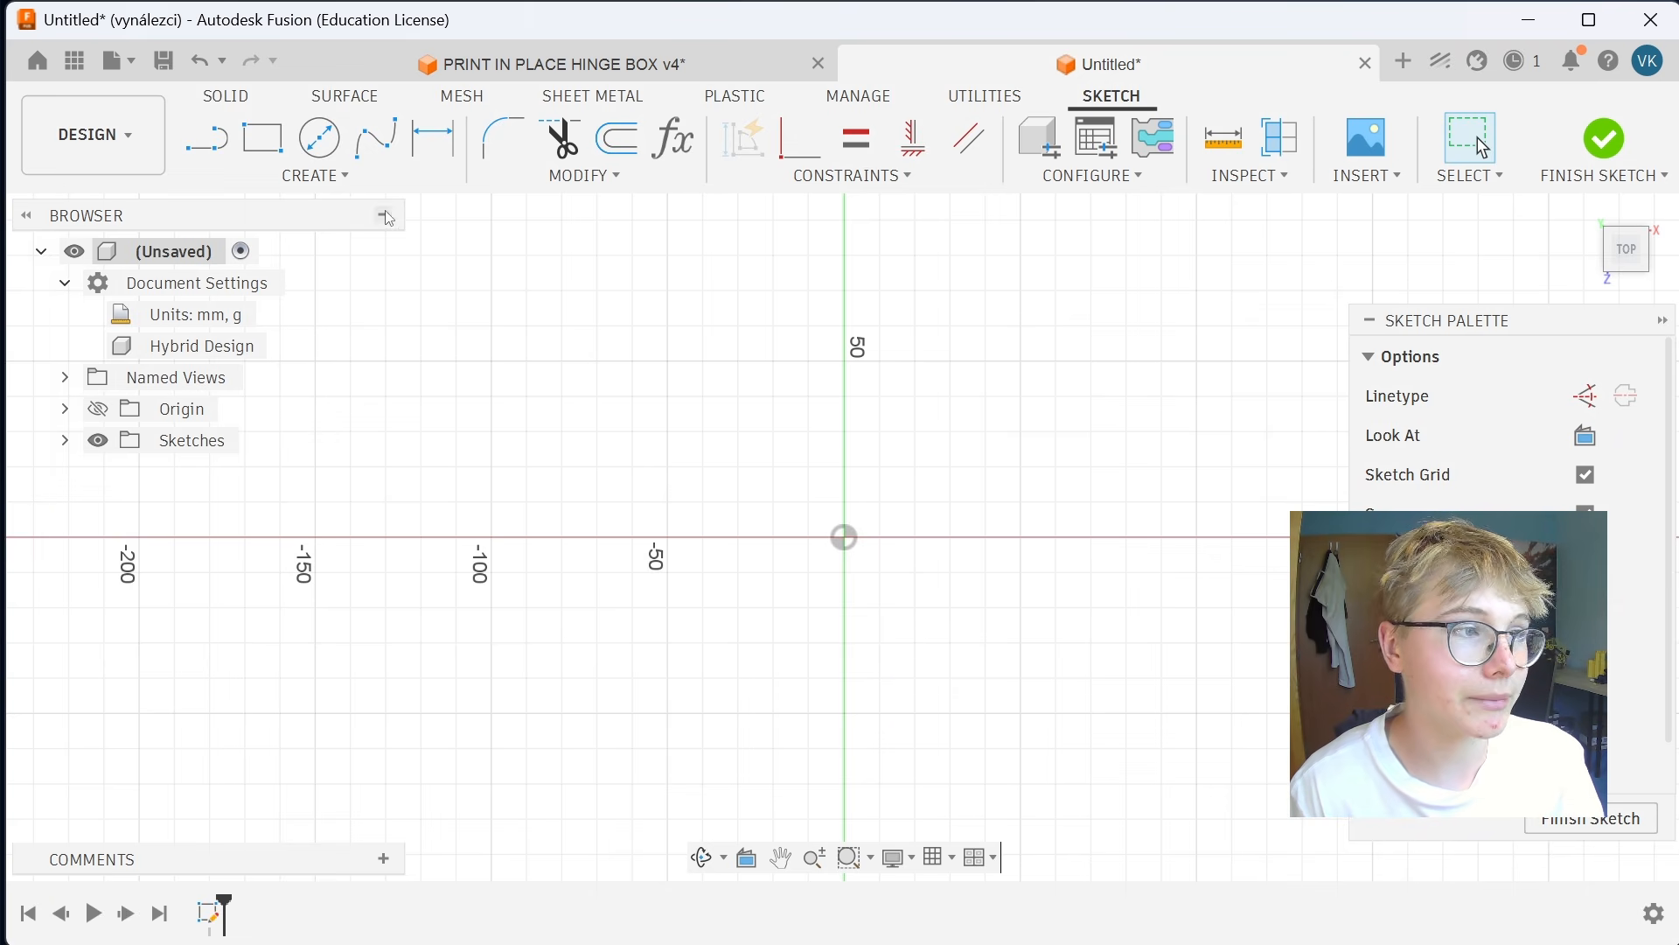
click(340, 181)
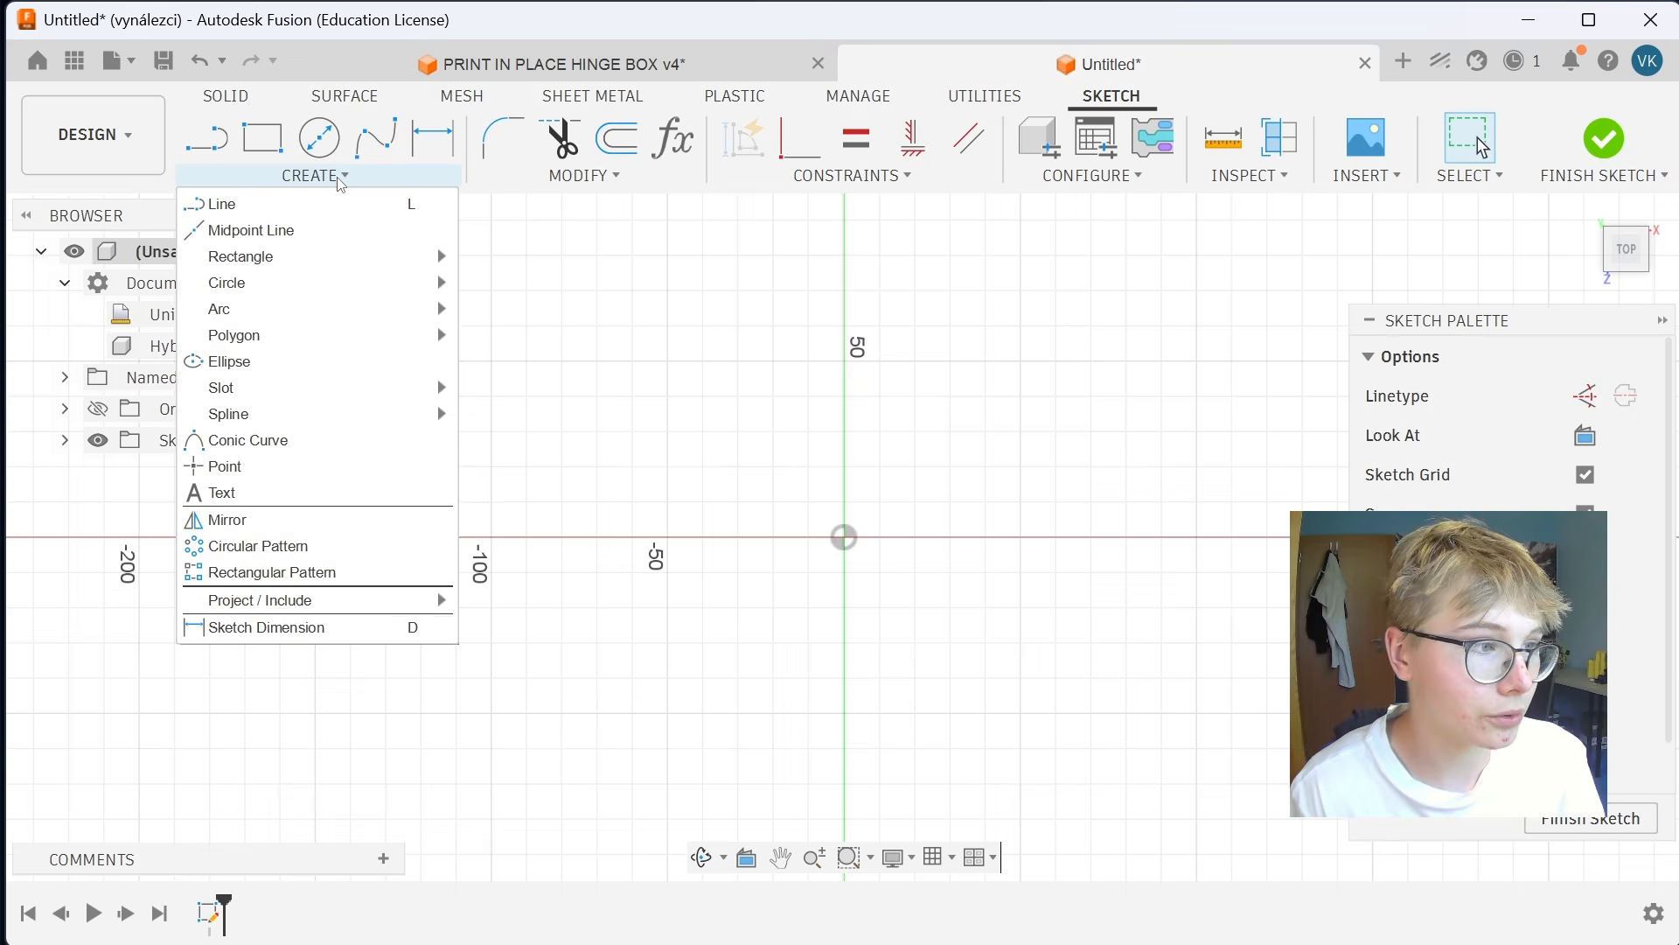
mouse_move(243, 265)
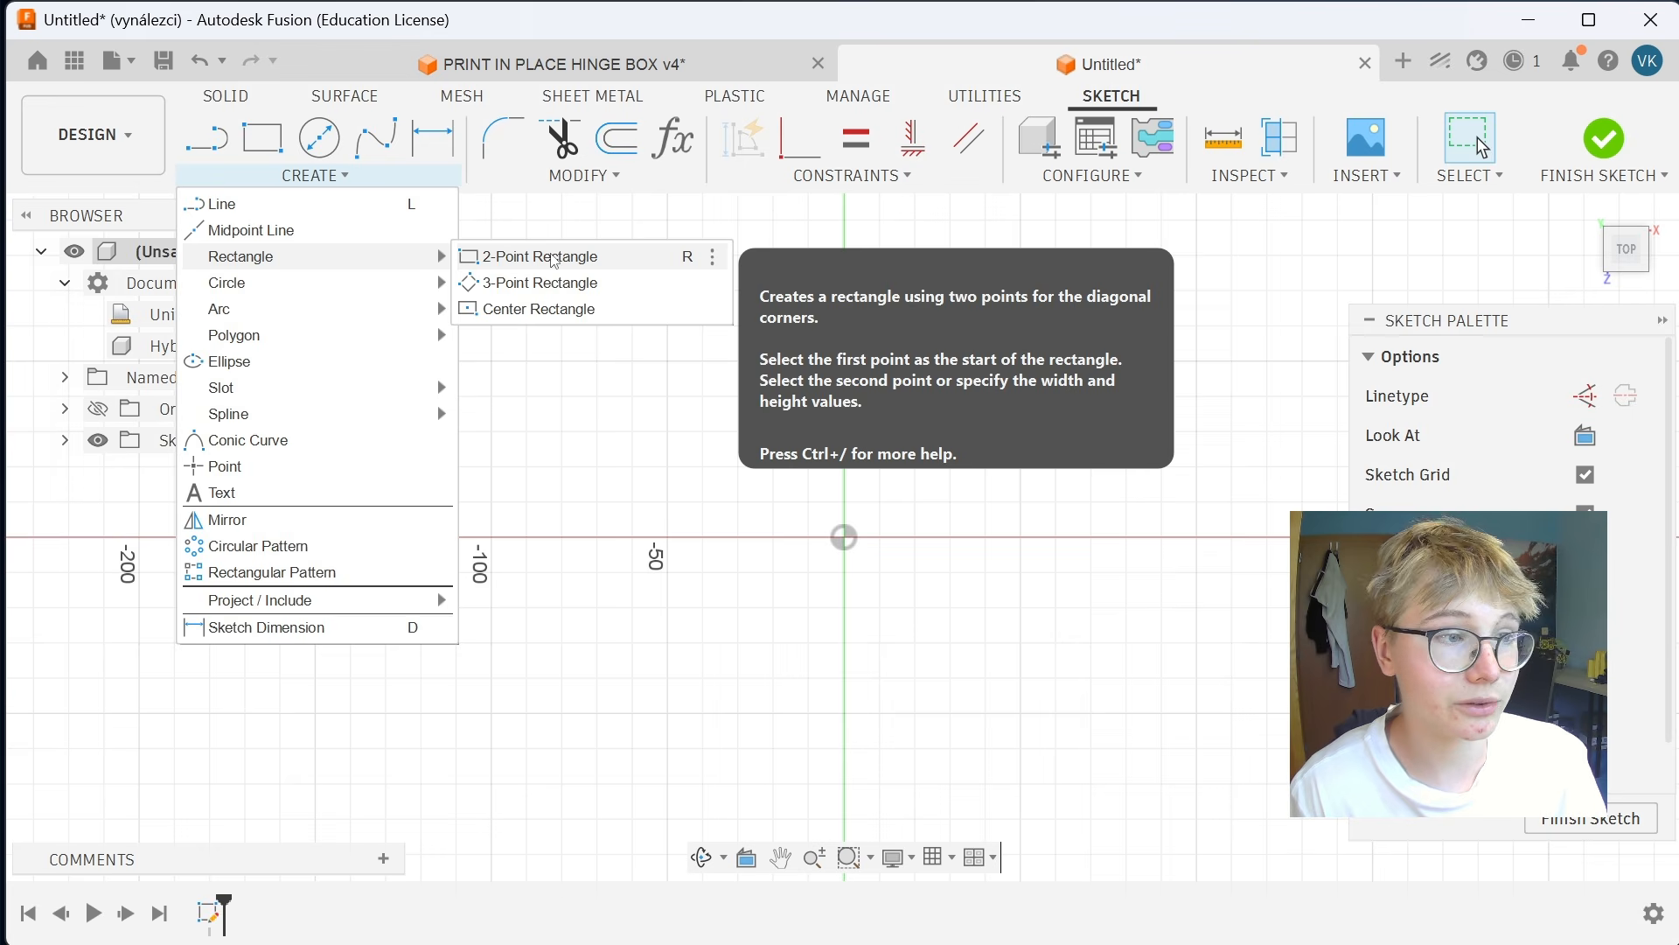
click(554, 259)
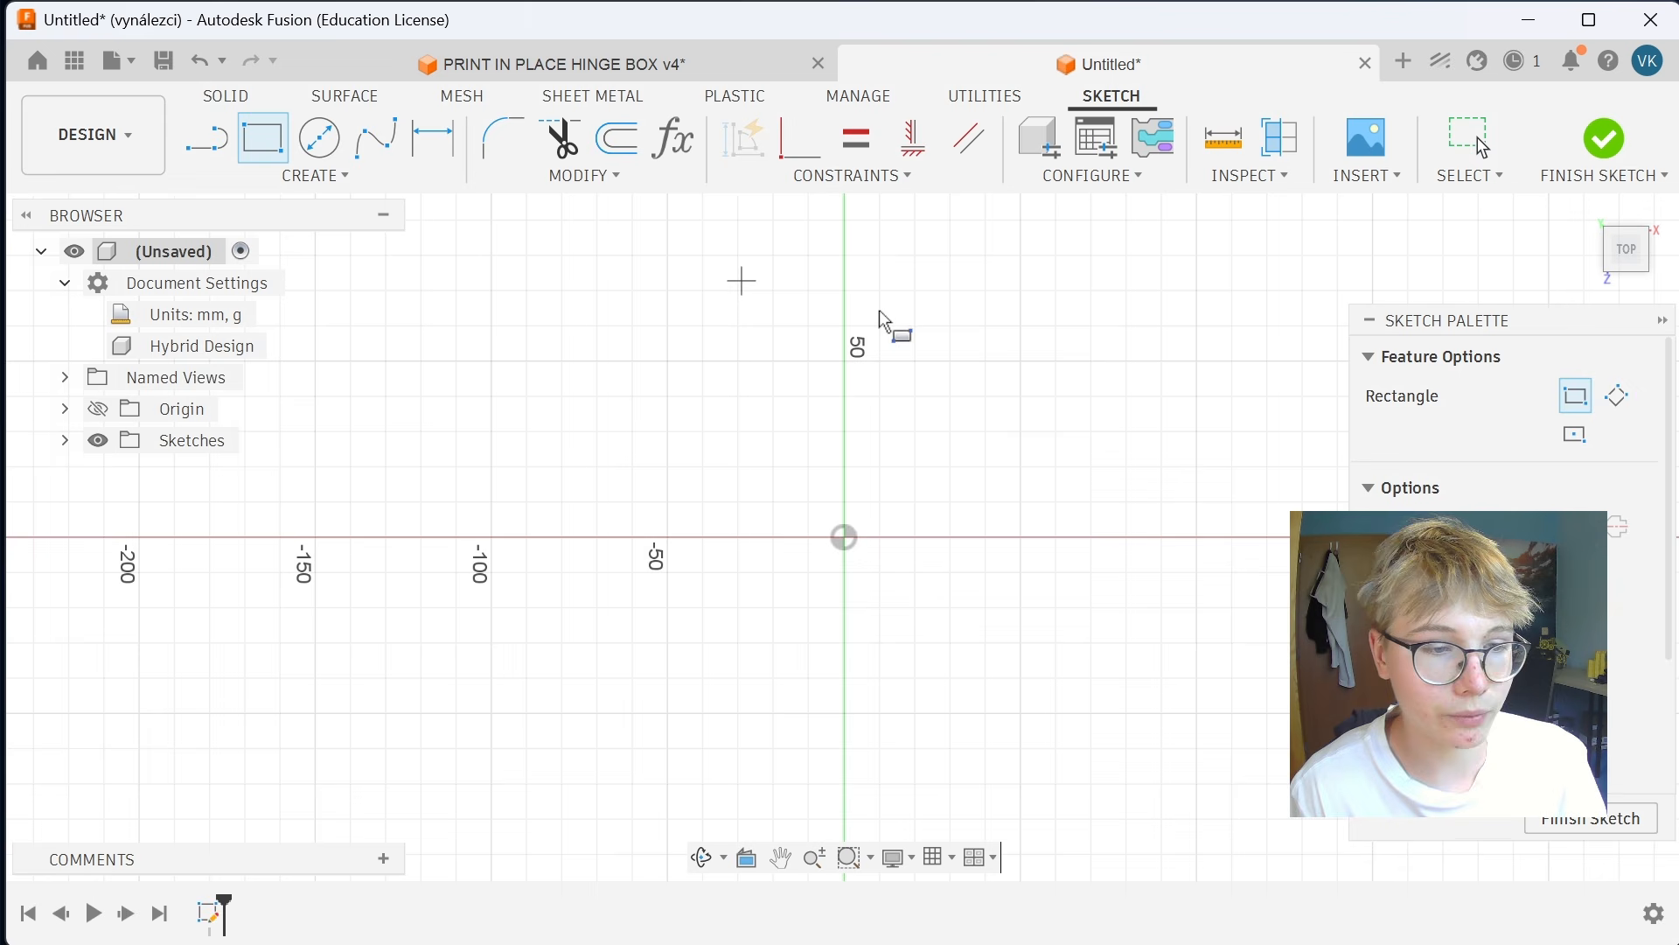
click(605, 426)
click(797, 648)
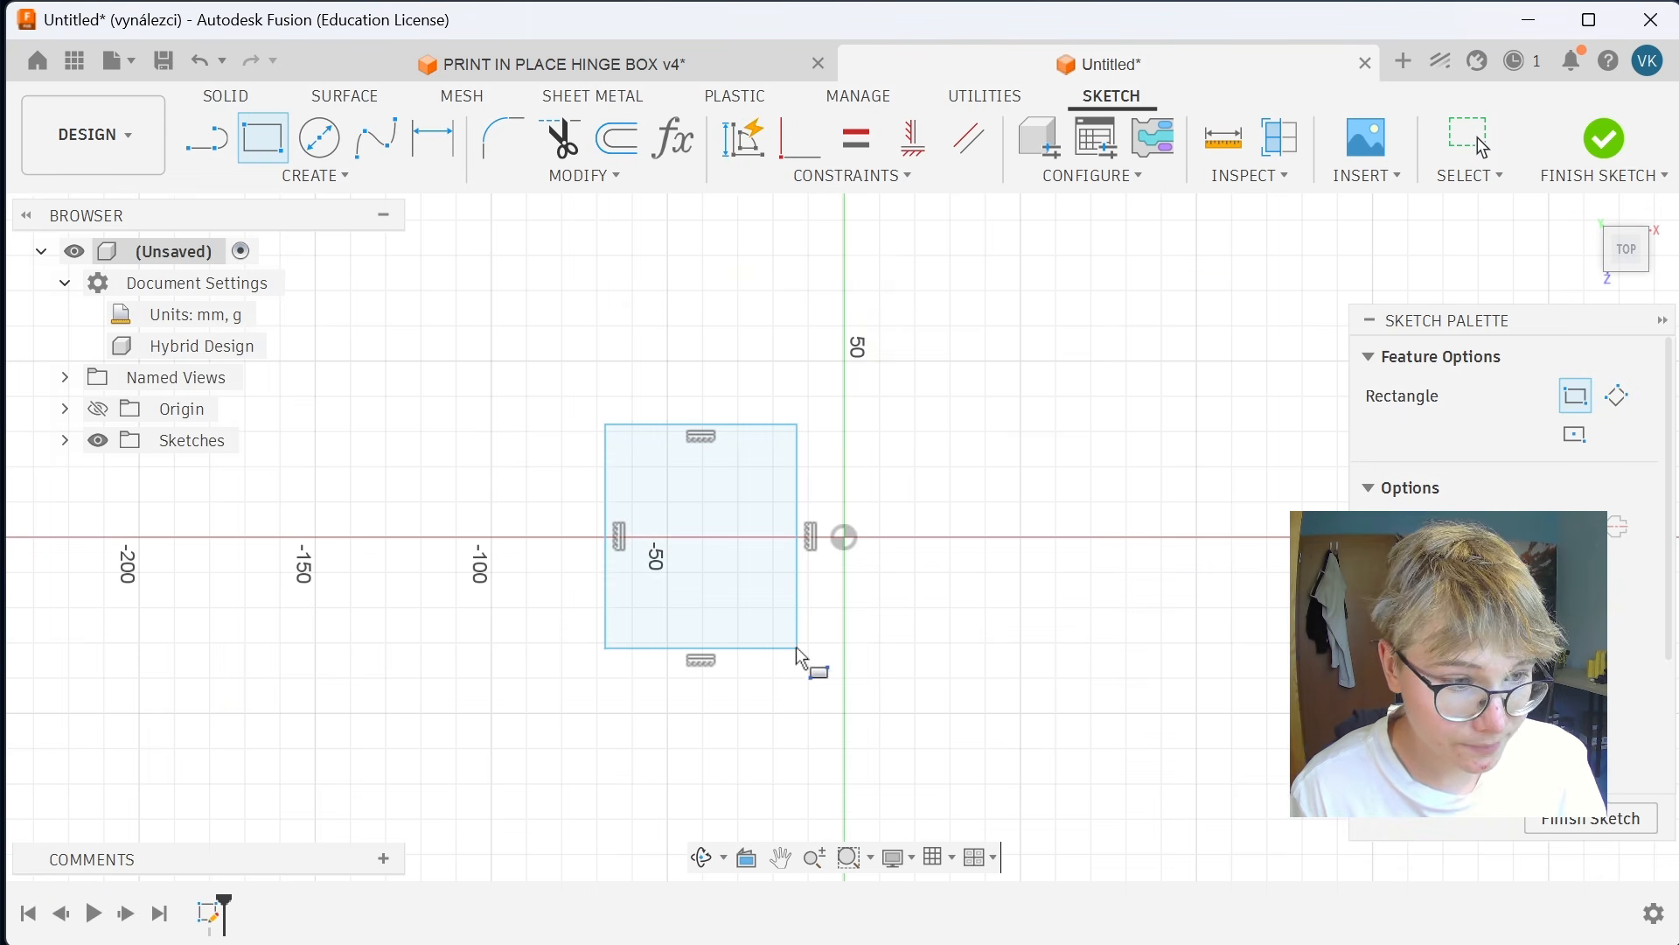
Draw a line from the midpoint of the rectangle's right edge to the origin.
key(l)
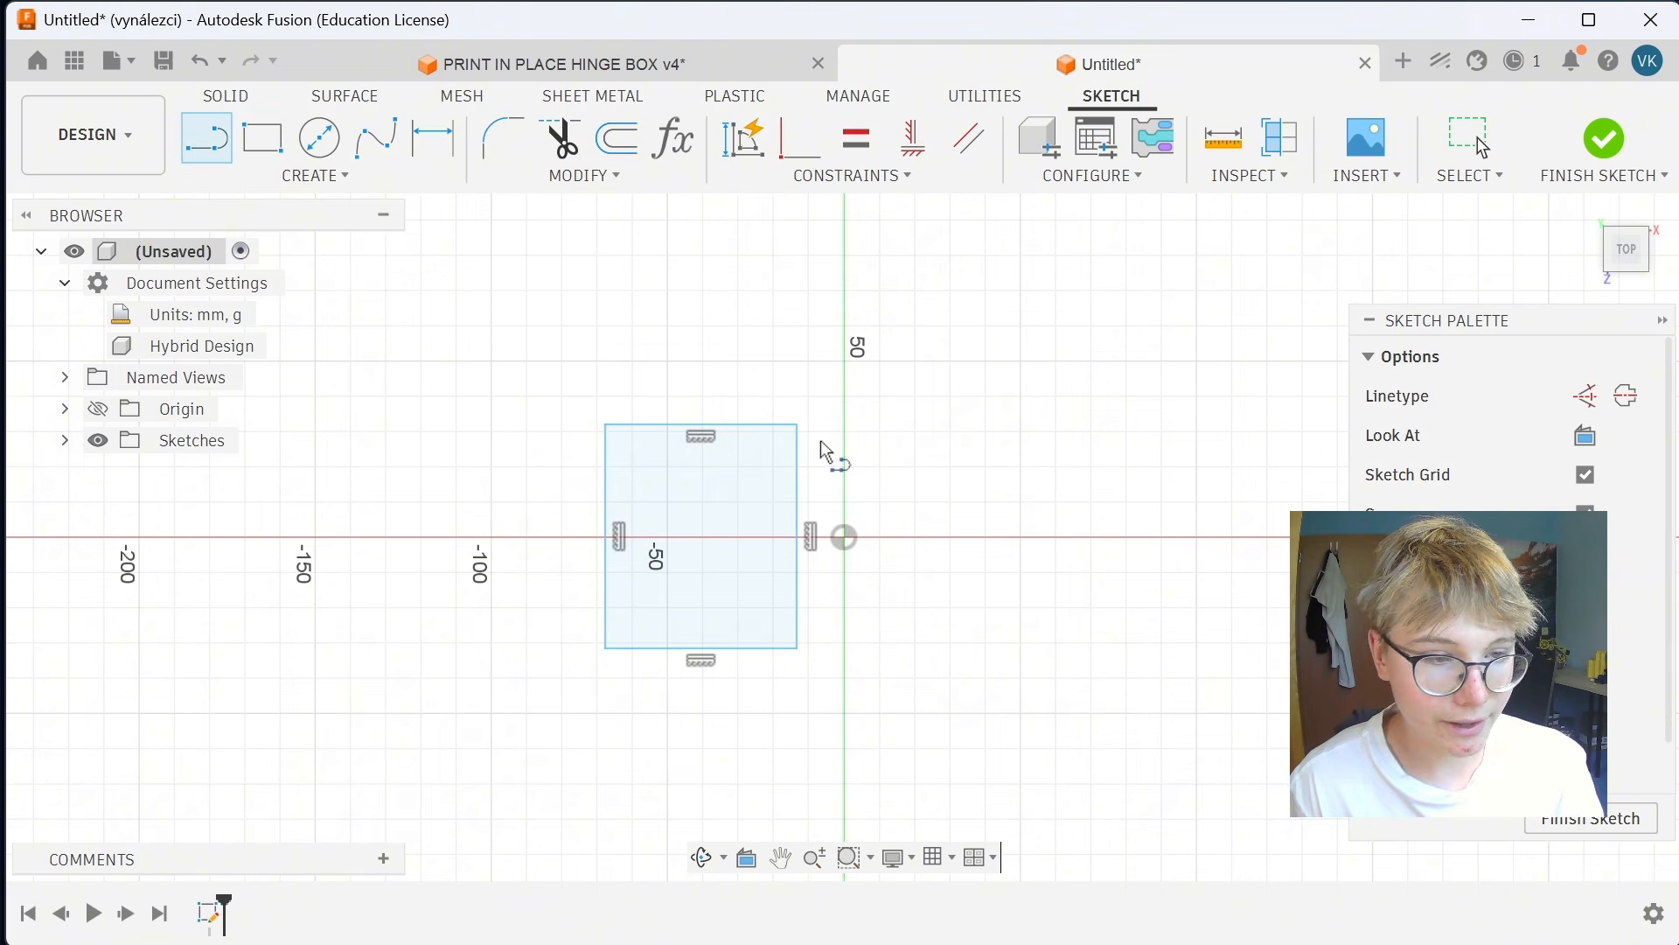
click(302, 175)
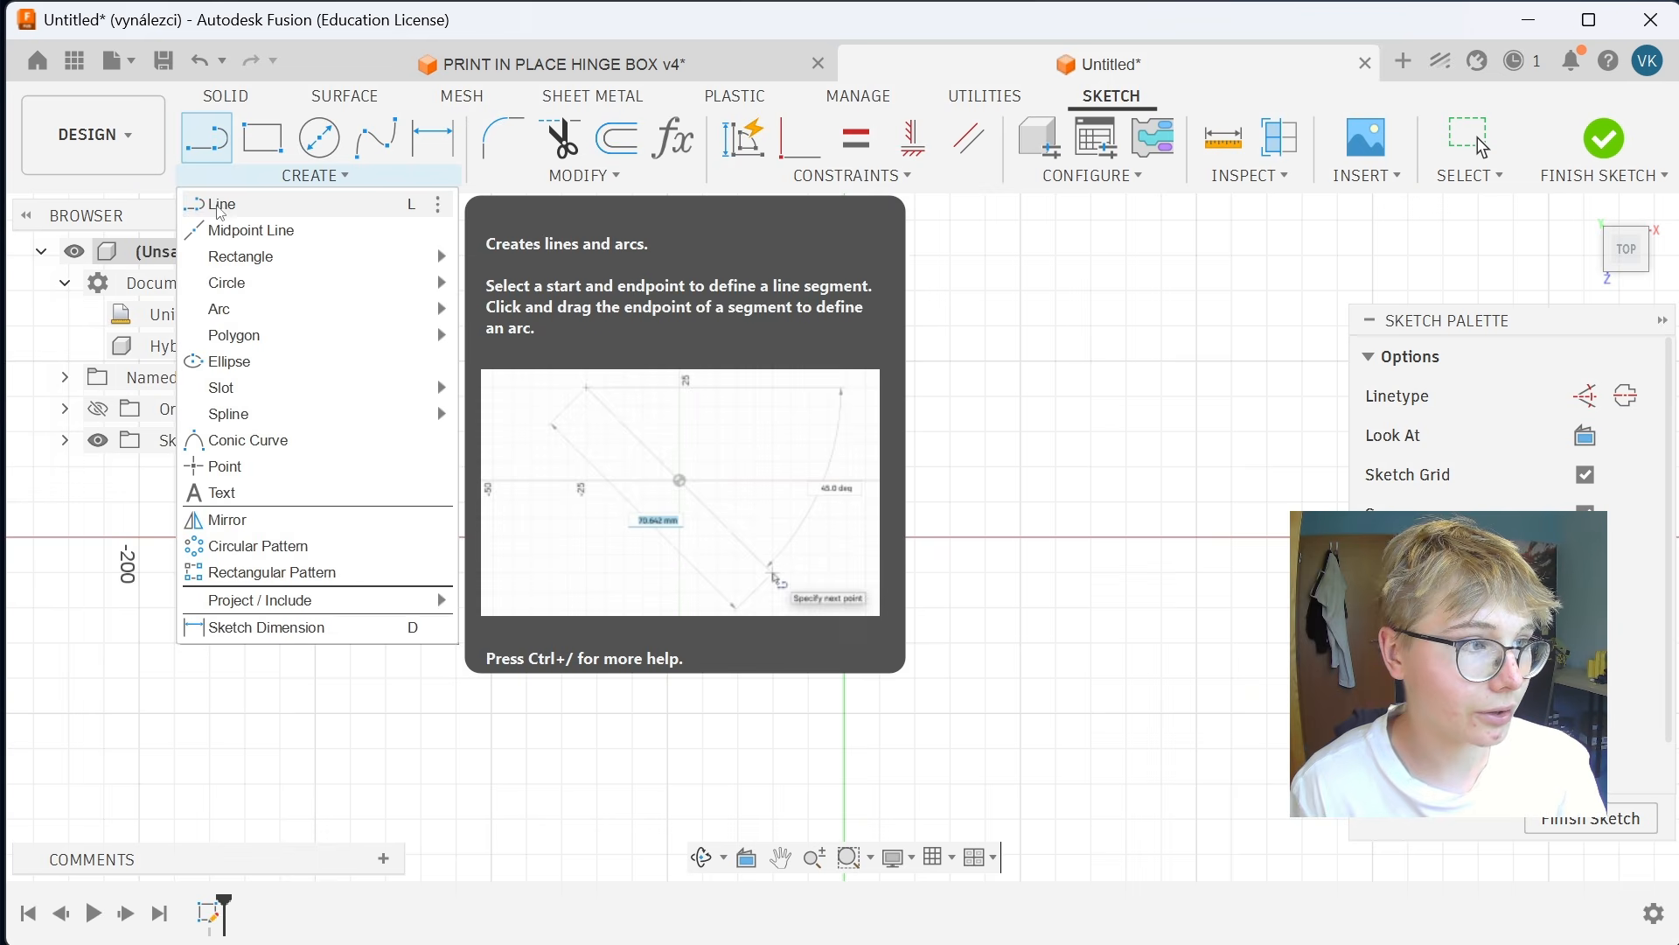
click(798, 537)
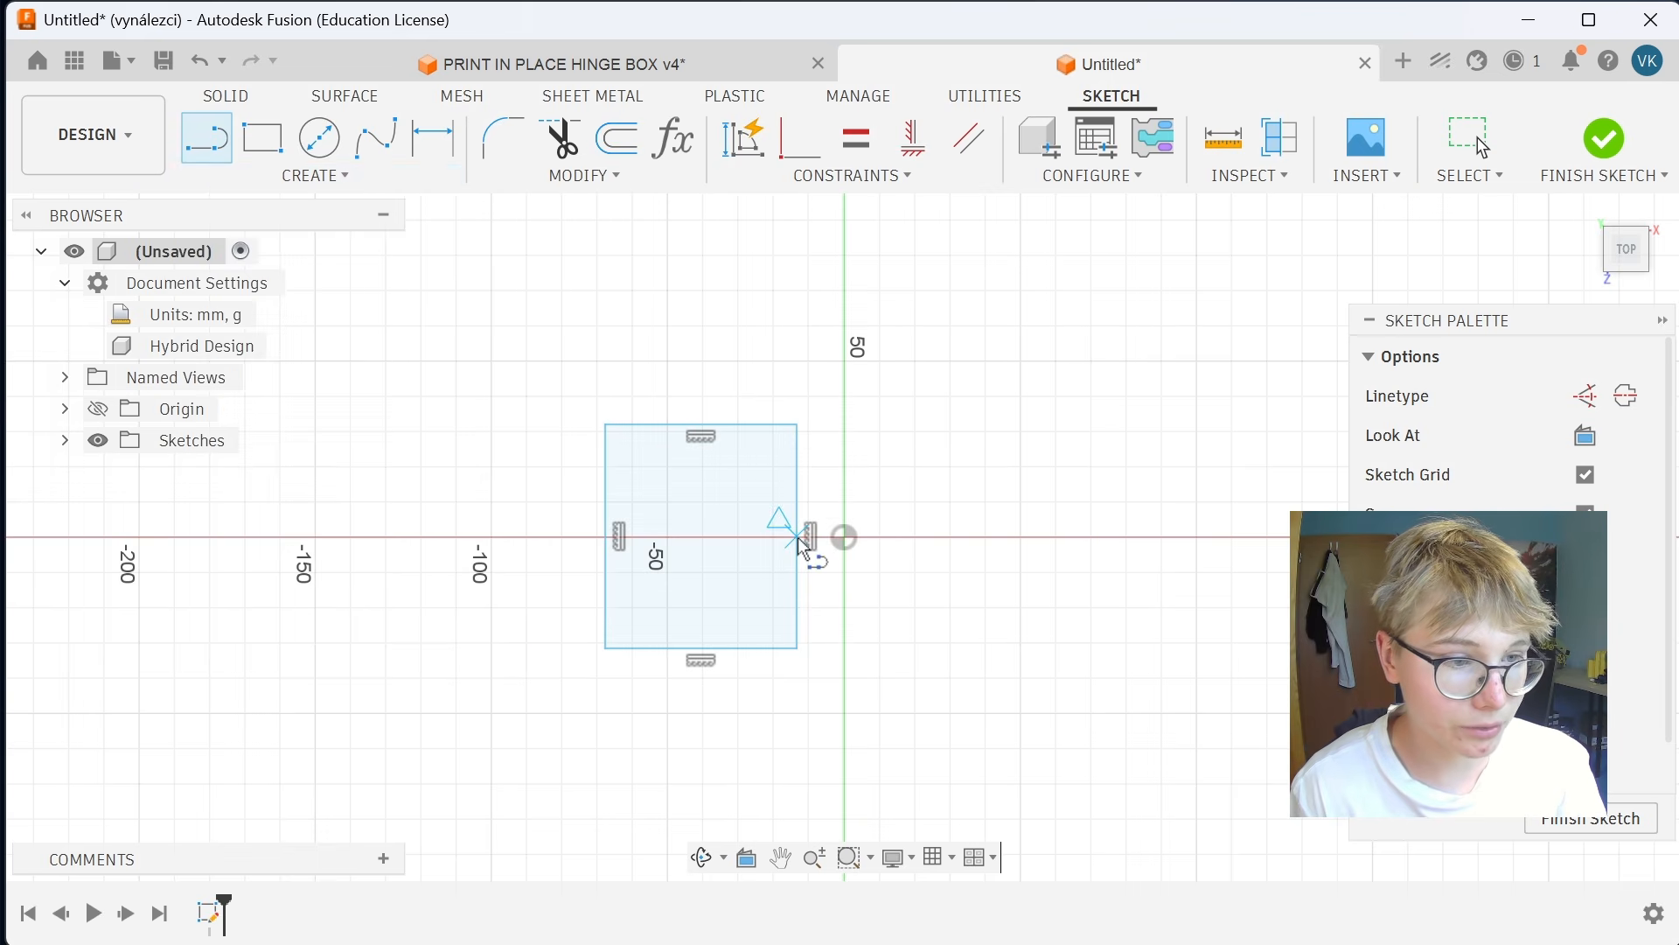
click(845, 537)
key(Escape)
Draw a nearly vertical line about 30 mm long from the origin upward along the green axis.
scroll(835, 536, up, 4)
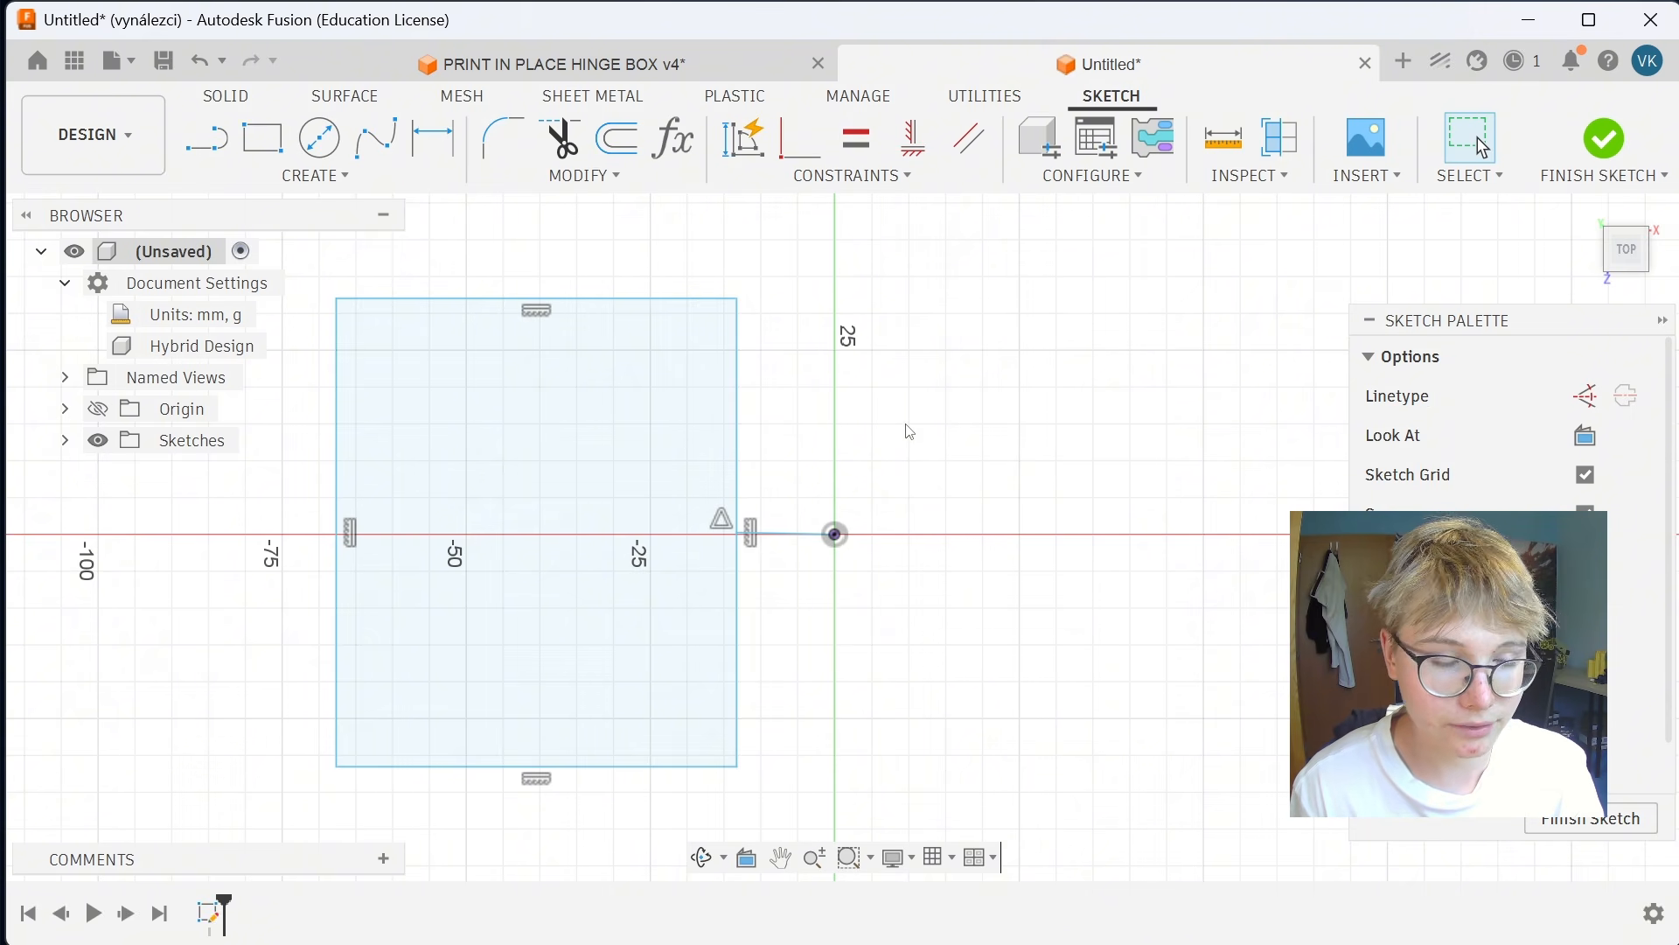
key(l)
click(835, 534)
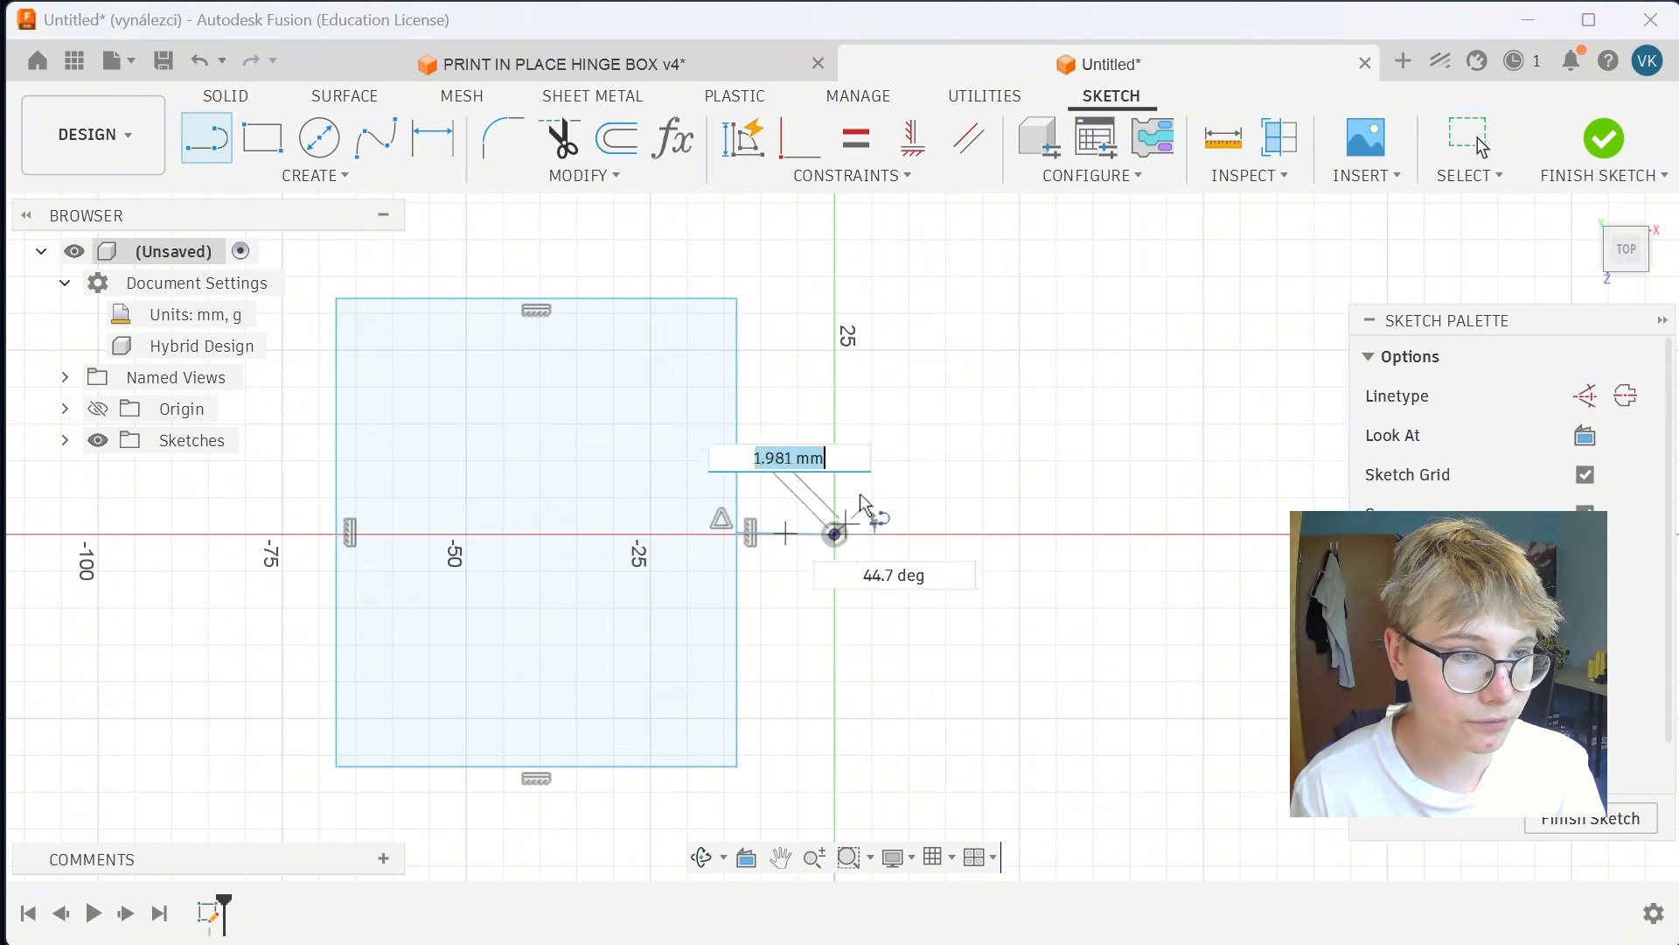
click(840, 297)
key(Escape)
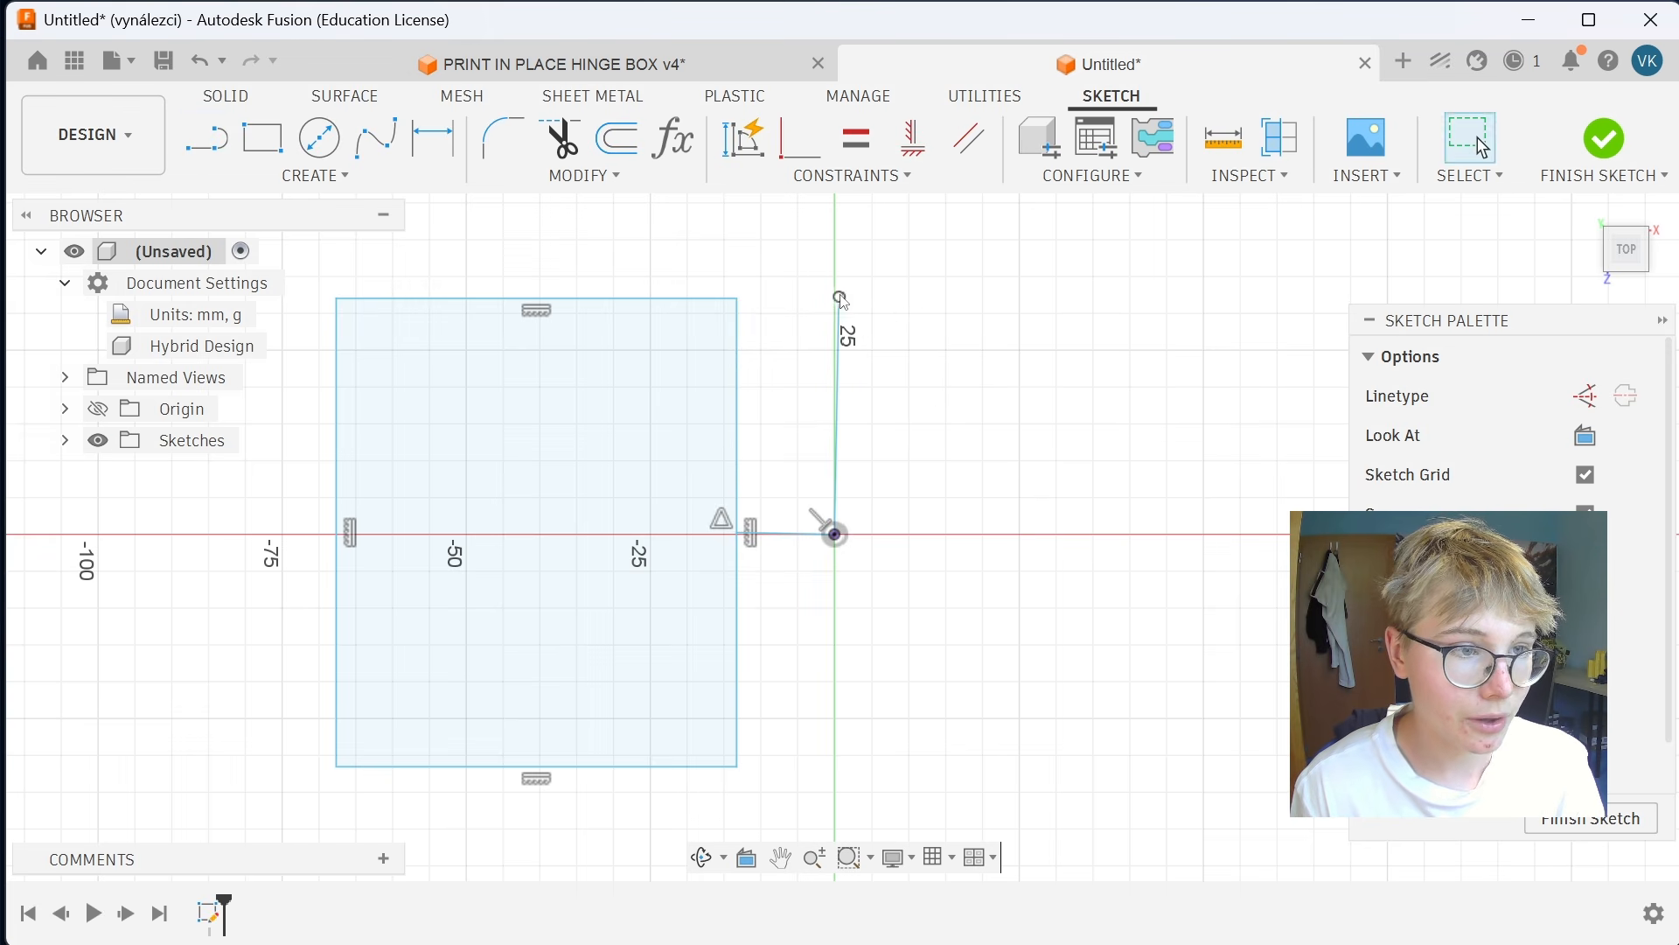
Apply Horizontal/Vertical constraints to the upright line and to the short line joining the rectangle to the origin.
mouse_move(839, 298)
mouse_down()
mouse_move(890, 308)
mouse_move(781, 320)
mouse_move(866, 313)
mouse_move(798, 315)
mouse_up()
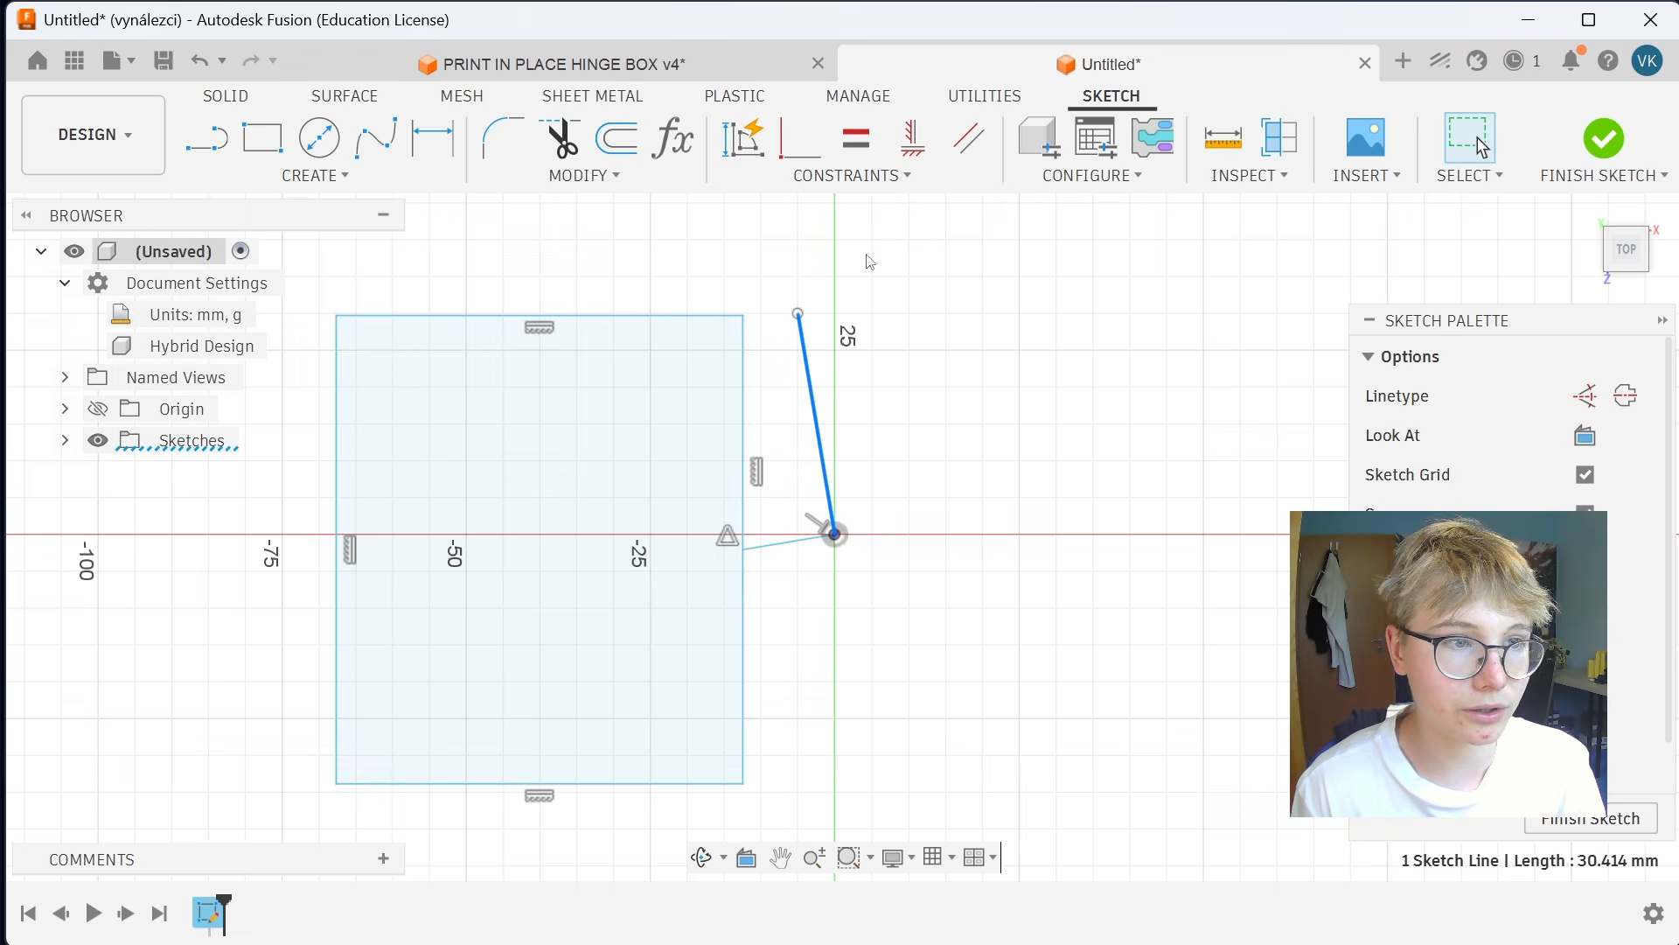
click(866, 179)
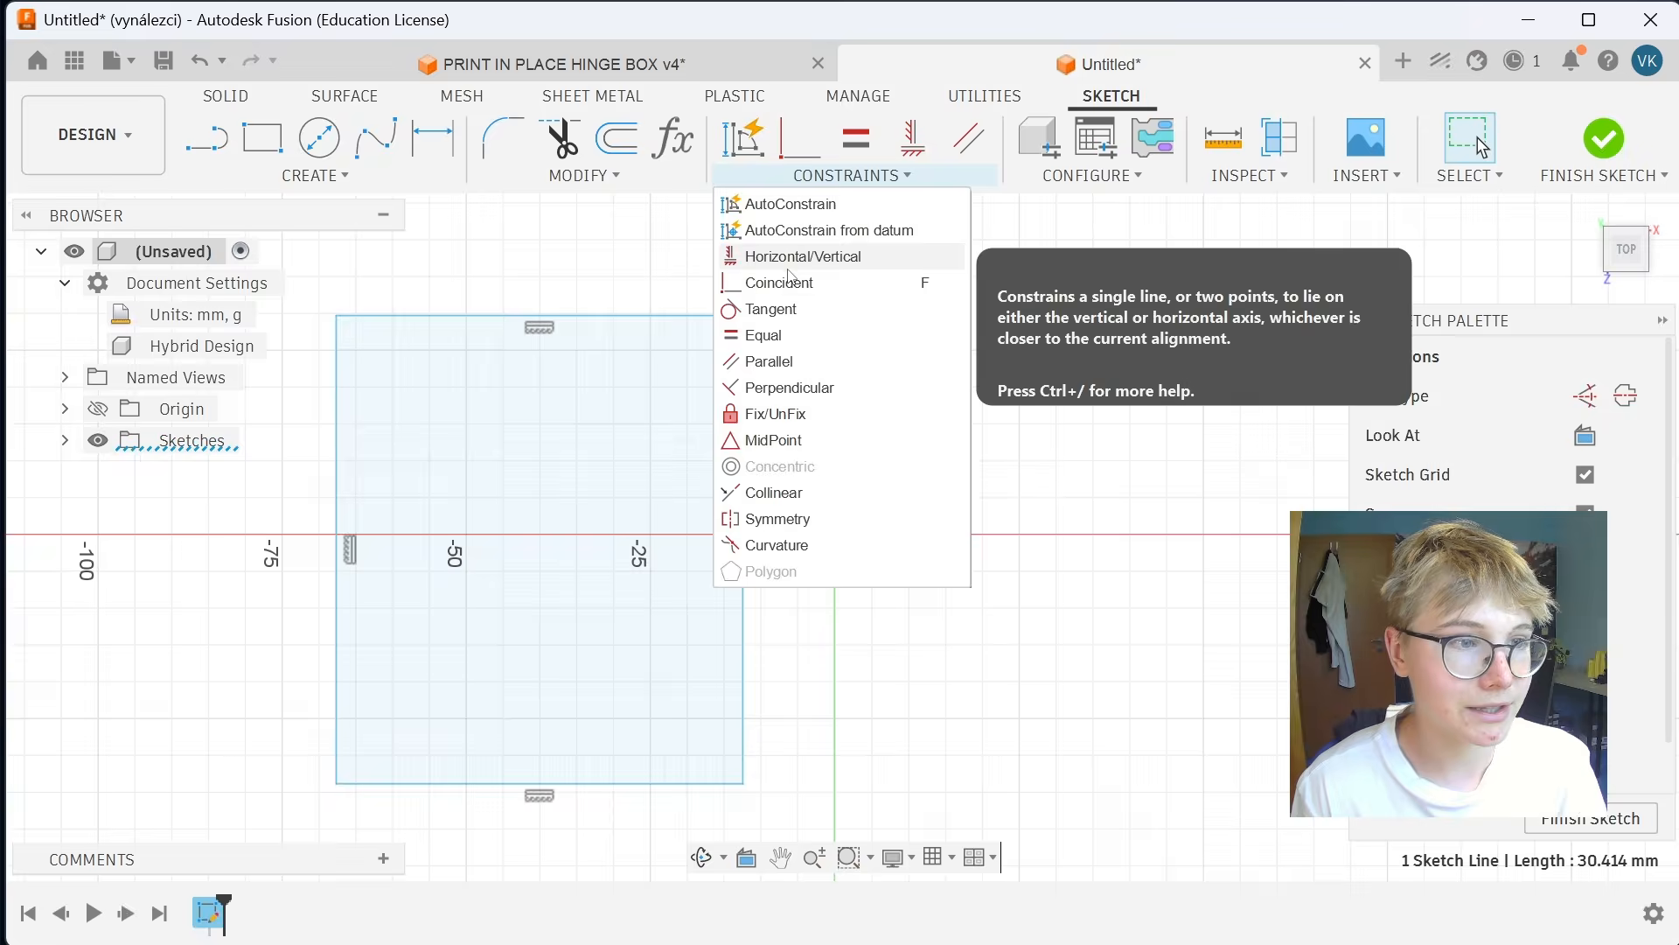
click(790, 257)
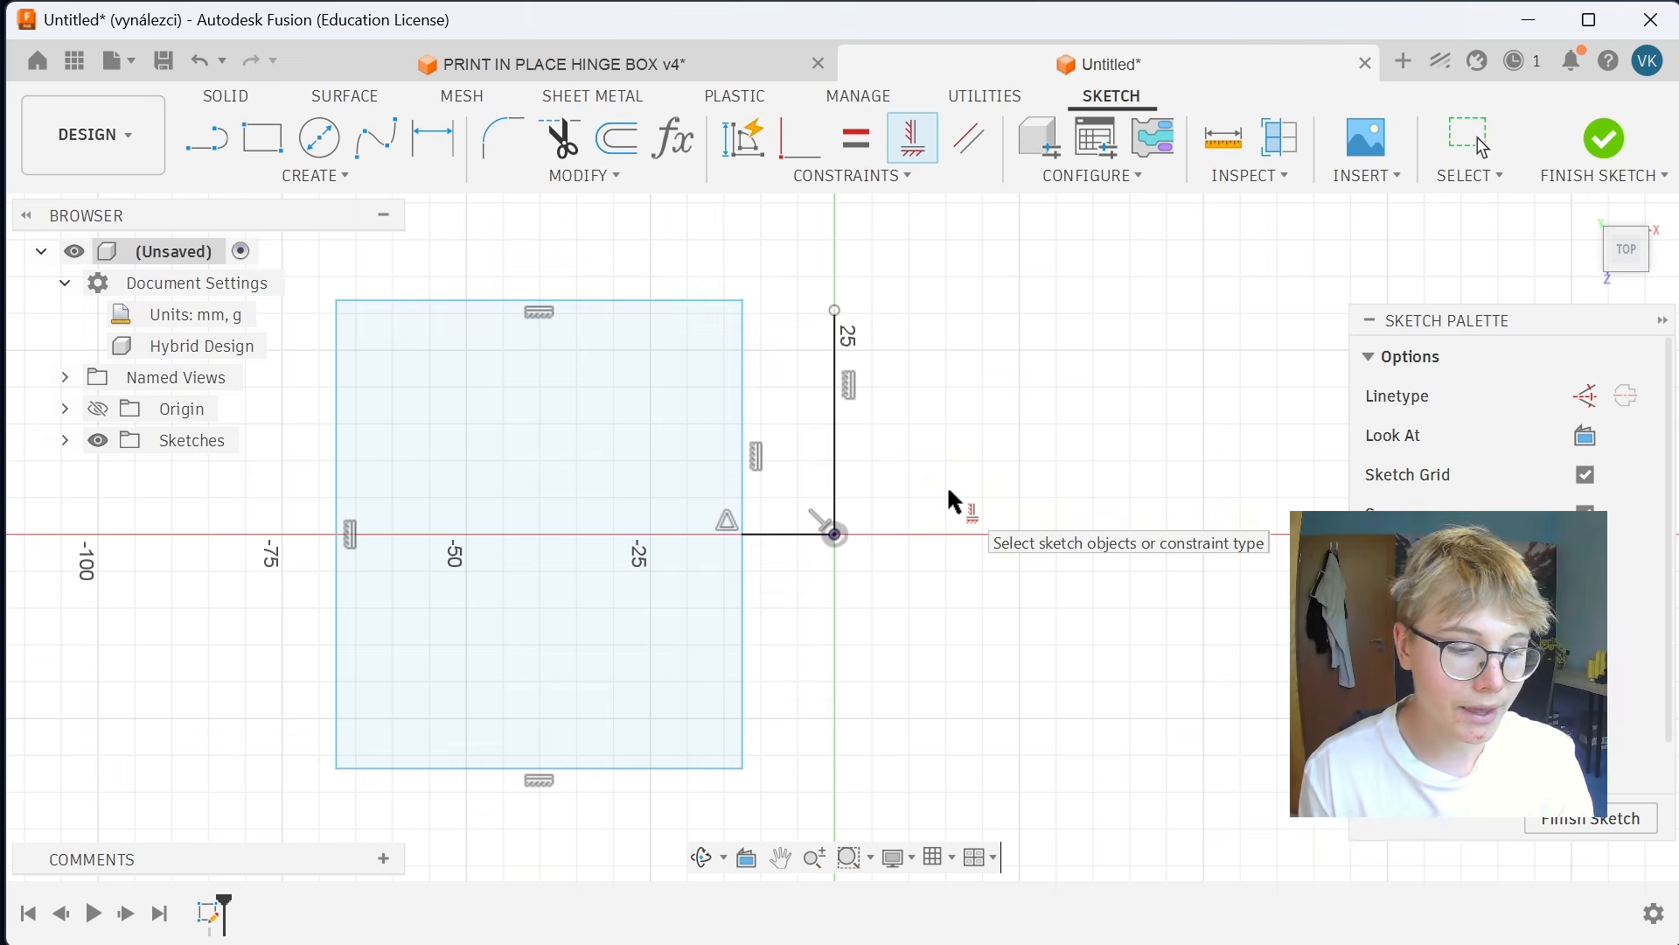
key(Escape)
Lengthen the vertical line to about 40 mm and reduce the rectangle's height to about 53 mm by moving its upper edge.
drag(836, 311, 836, 239)
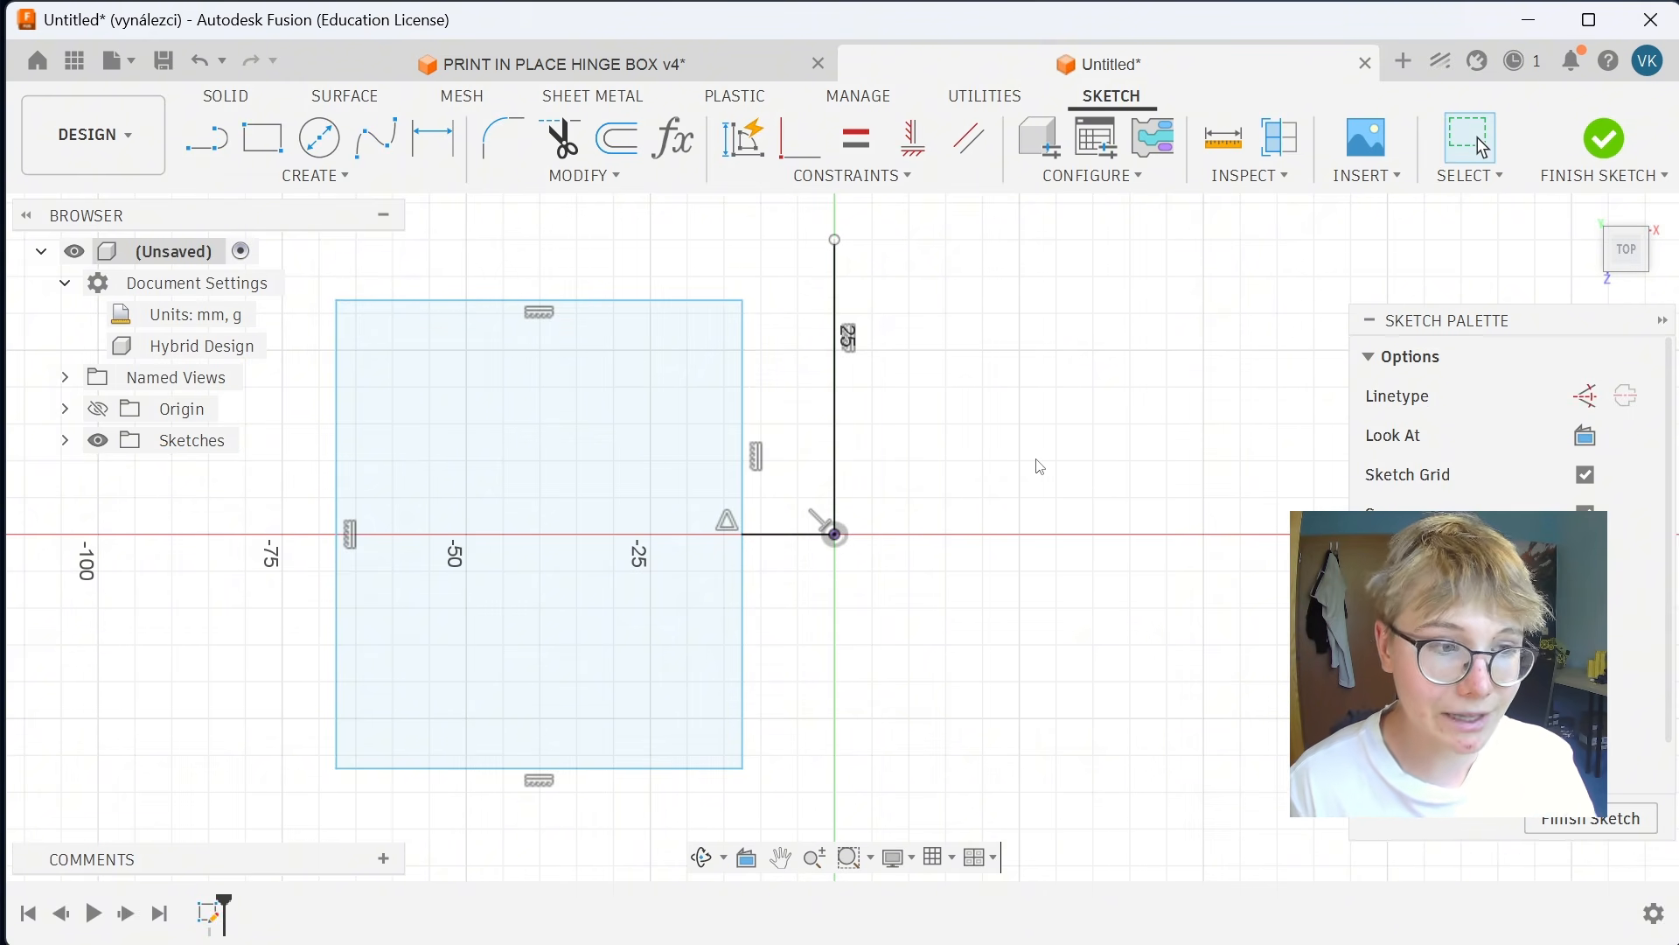
scroll(999, 507, down, 2)
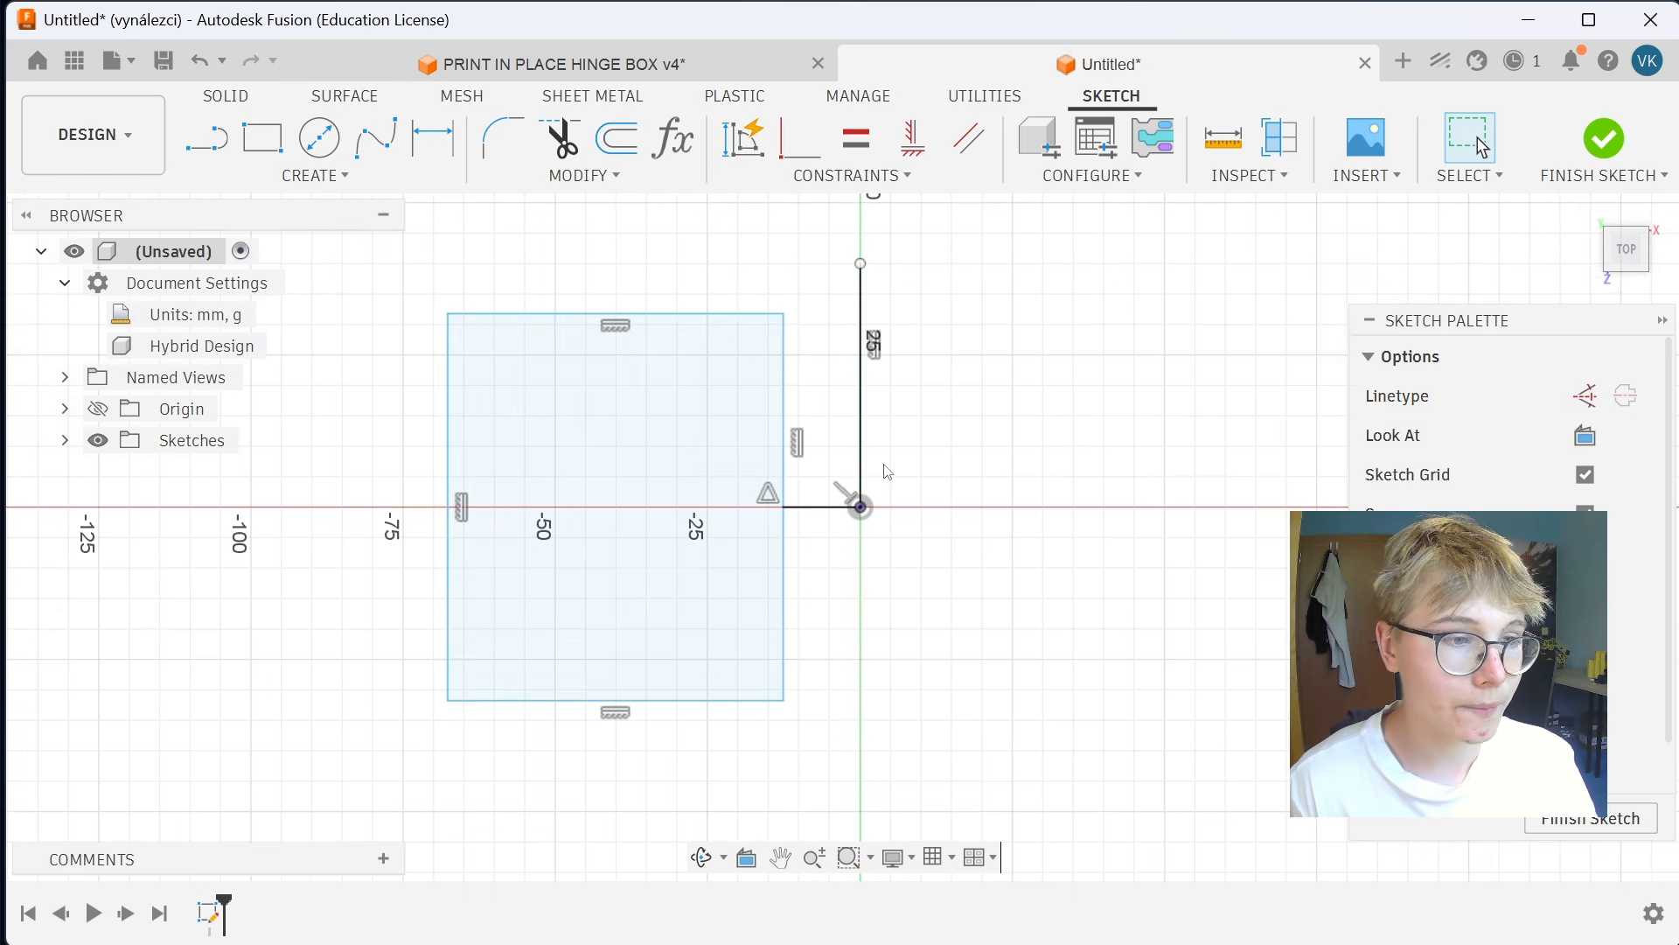
drag(589, 317, 589, 355)
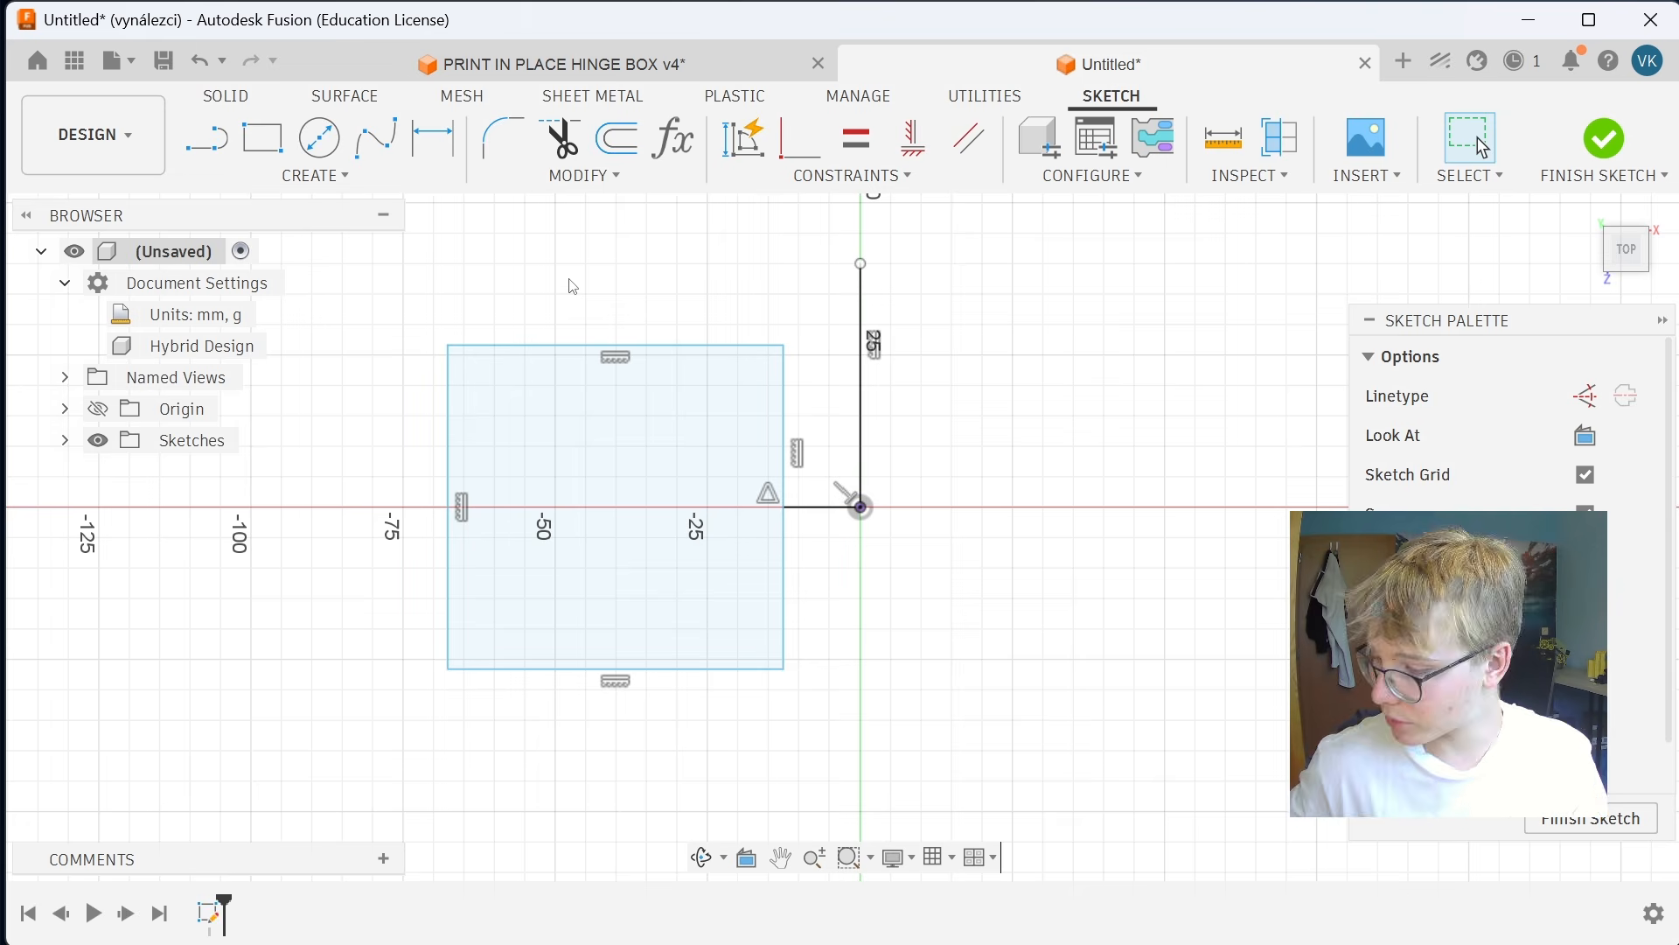
Try a sketch dimension on the rectangle's upper edge at its drawn length, and undo it.
scroll(573, 287, down, 1)
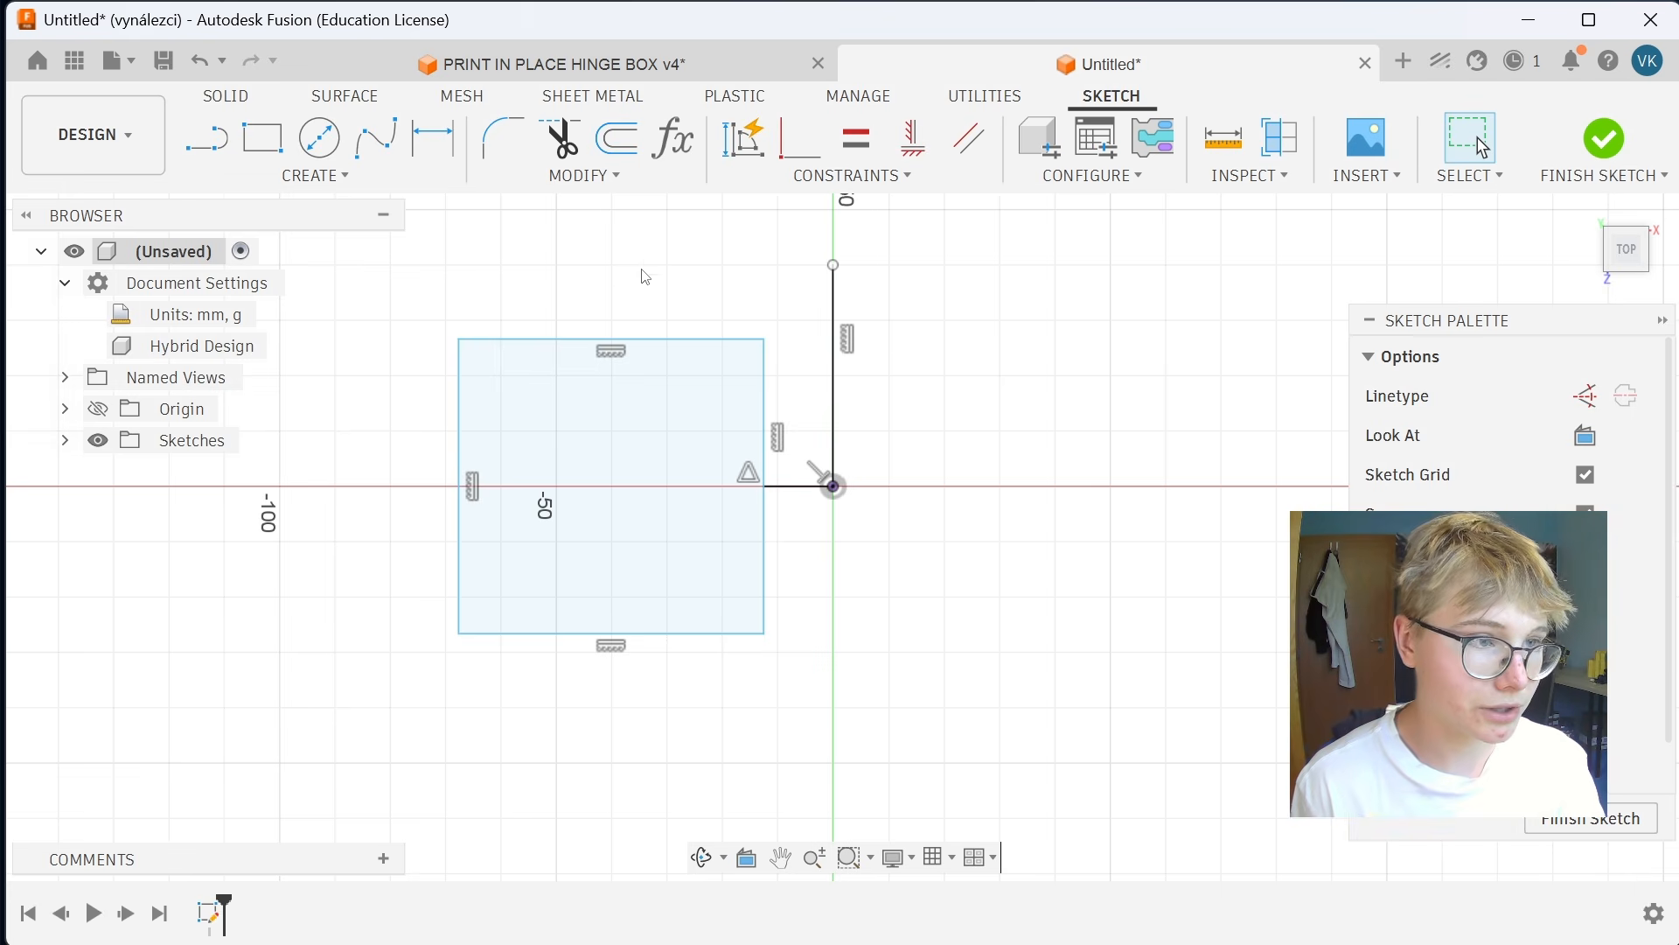
click(315, 176)
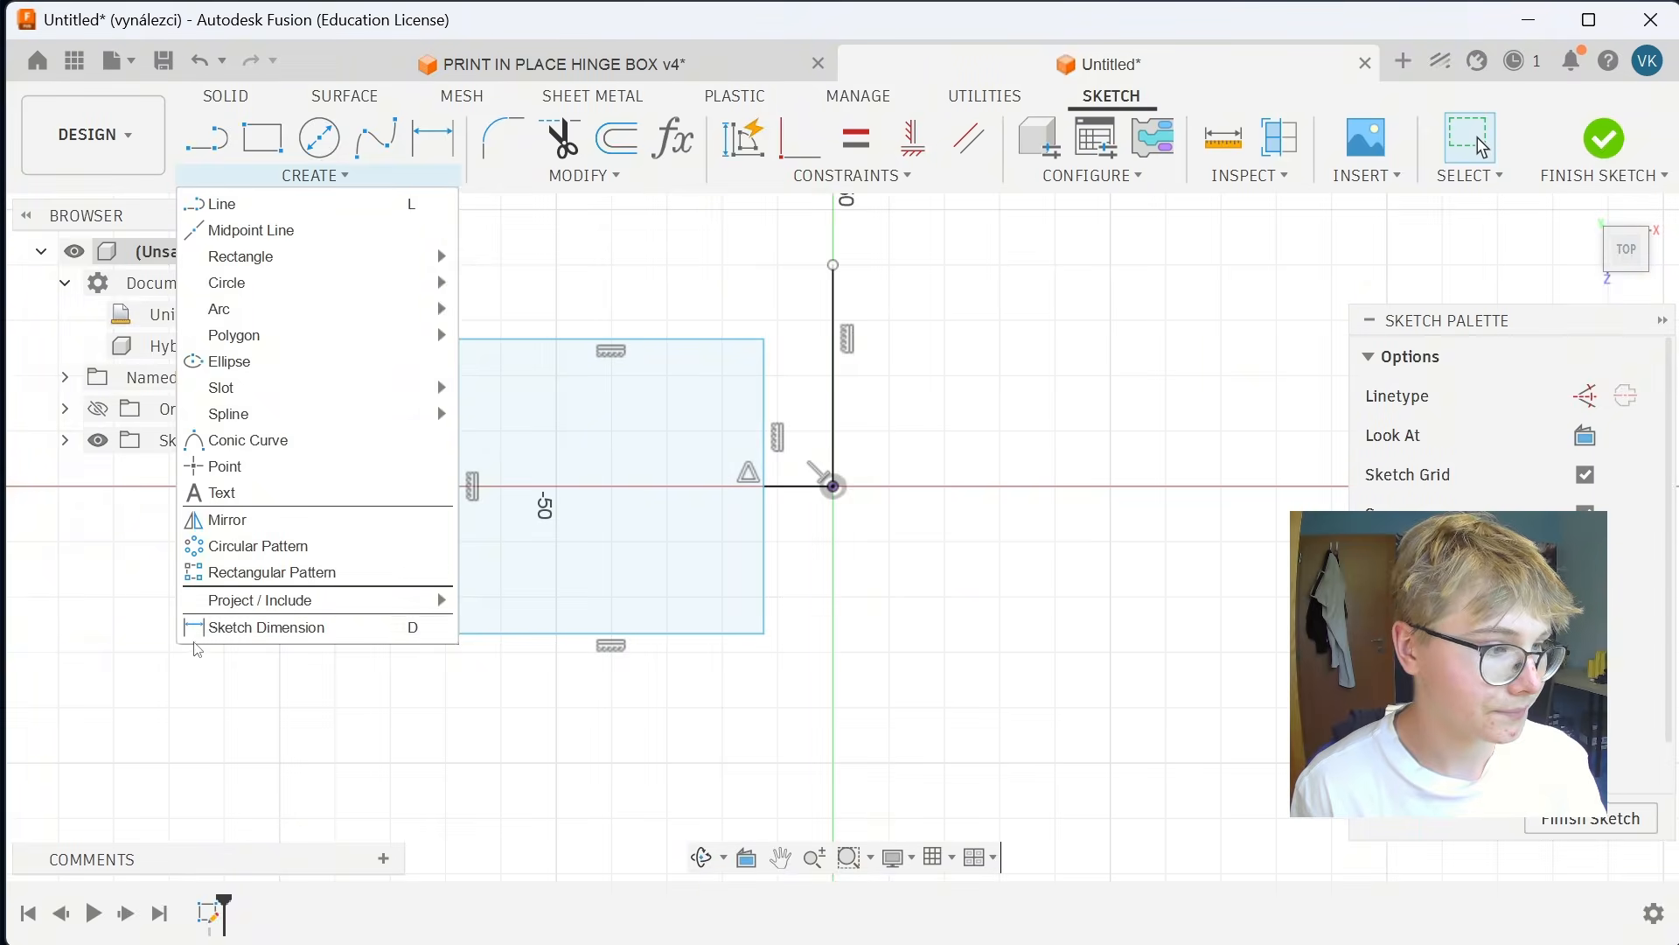
click(262, 628)
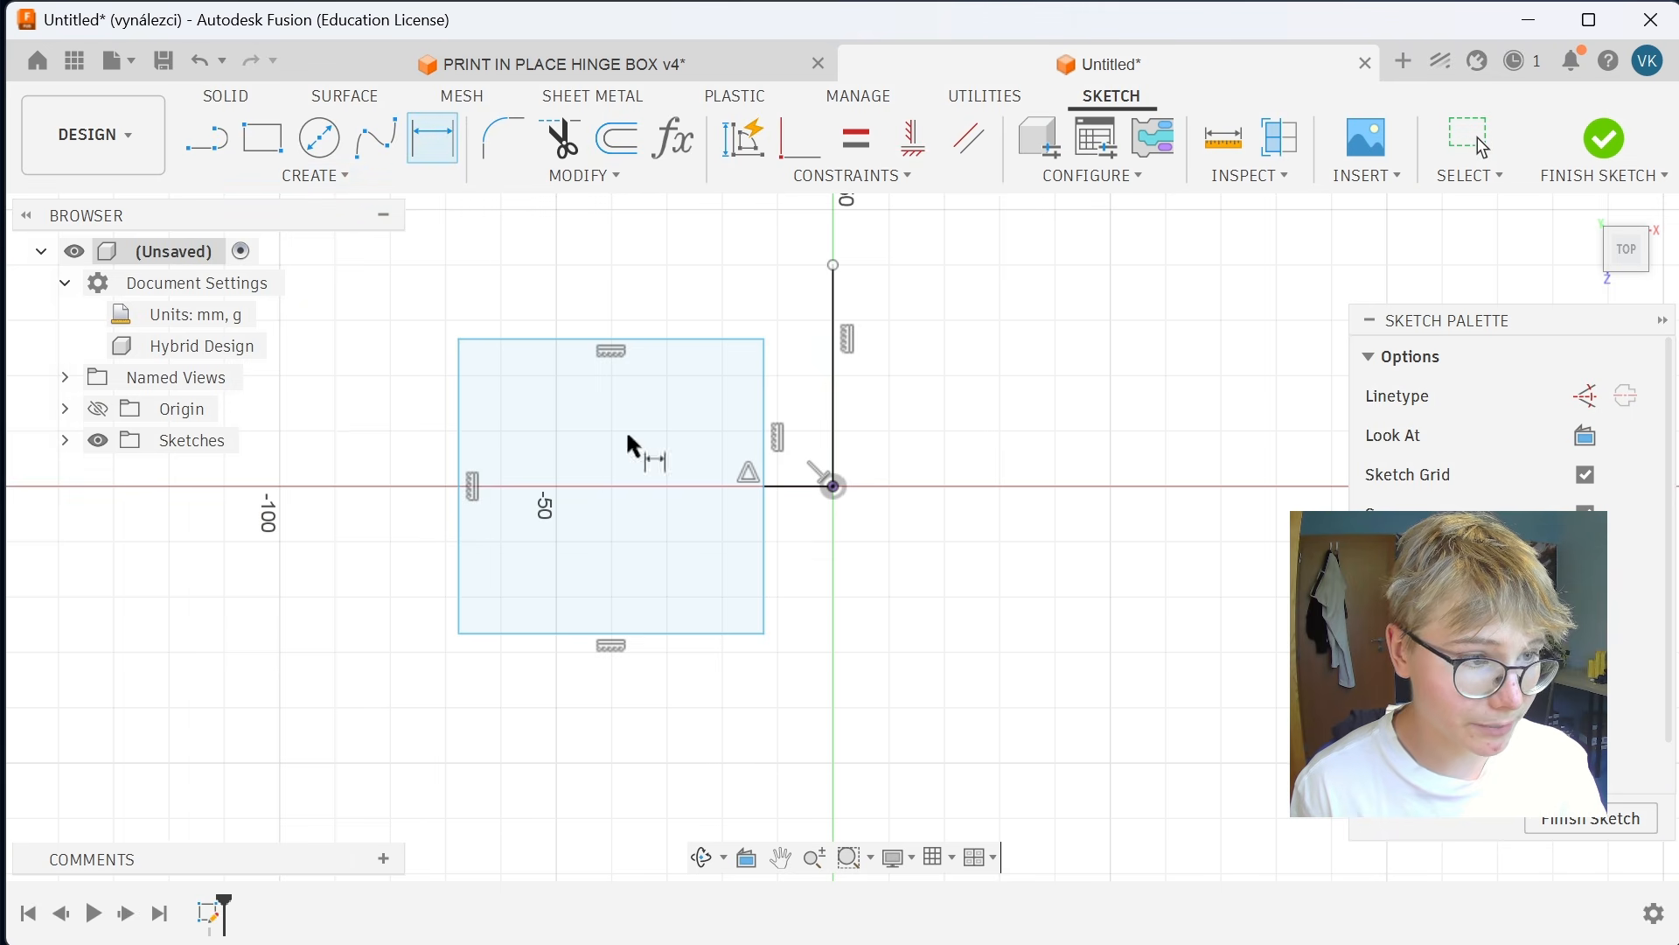
click(551, 339)
click(569, 295)
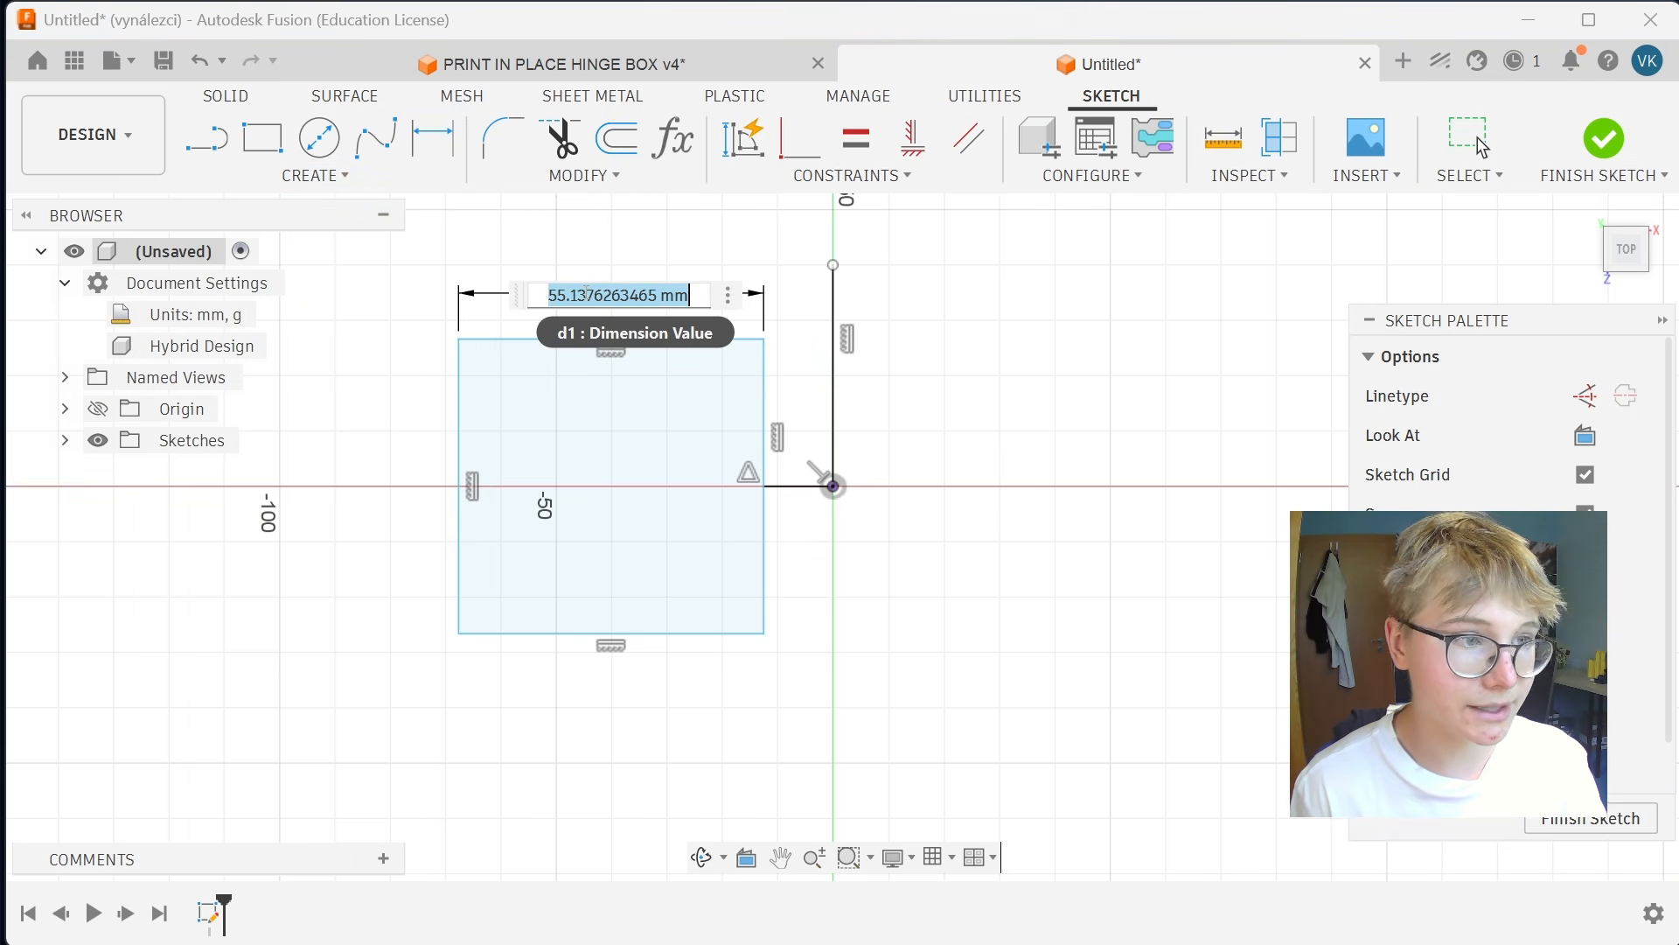
key(Return)
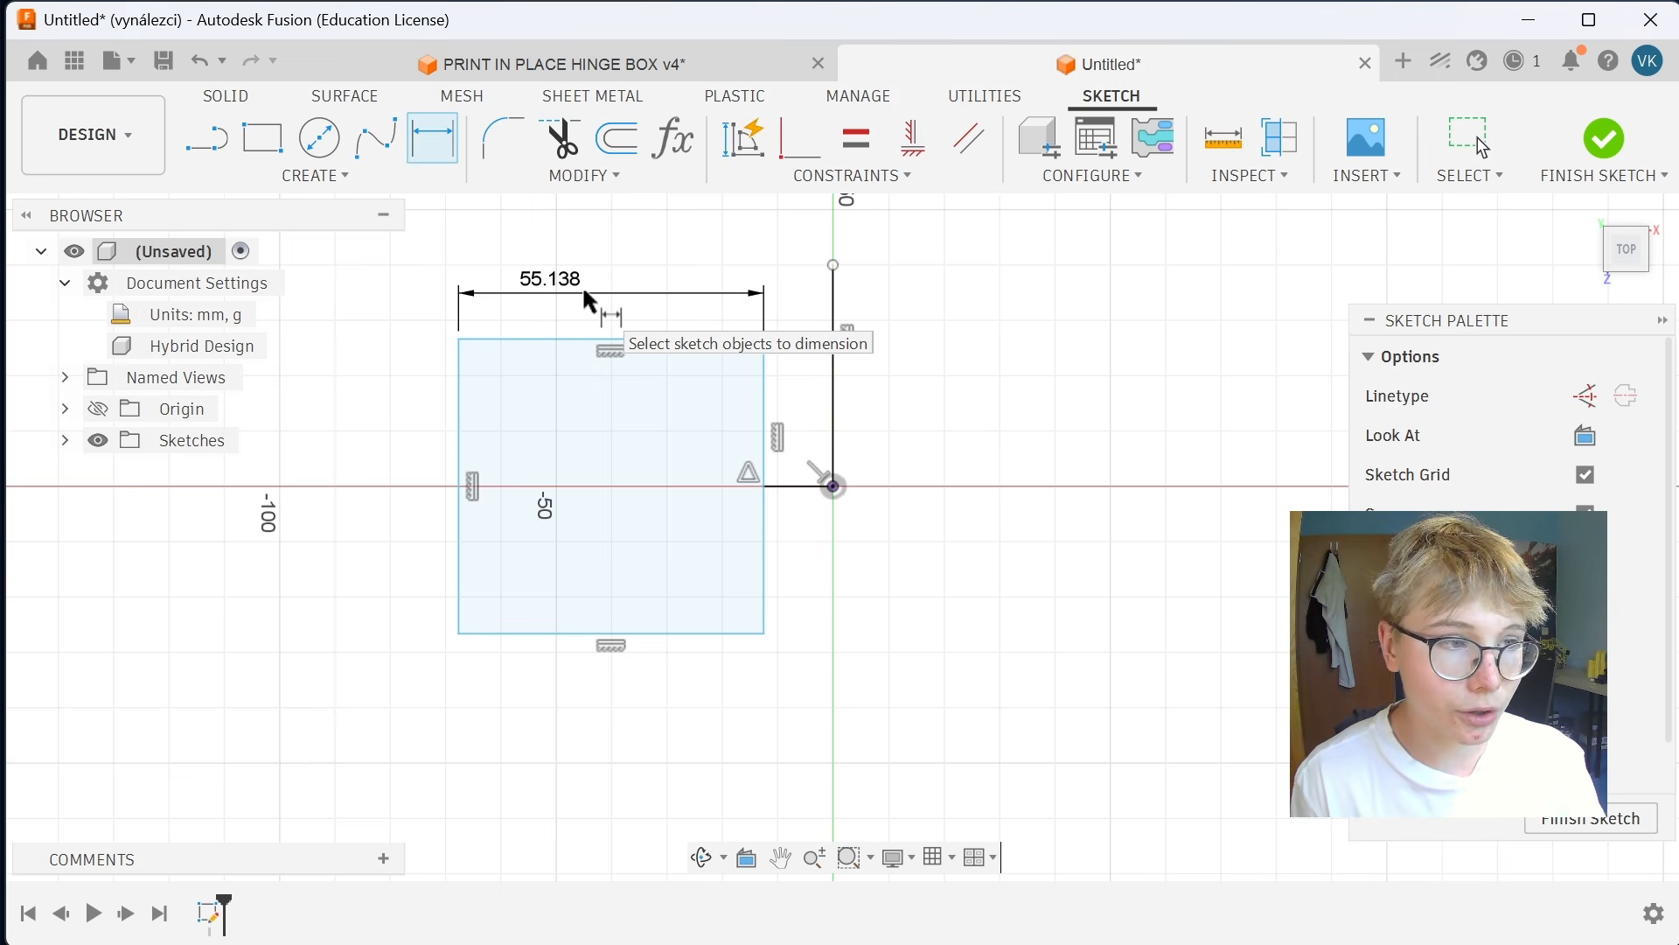
key(Escape)
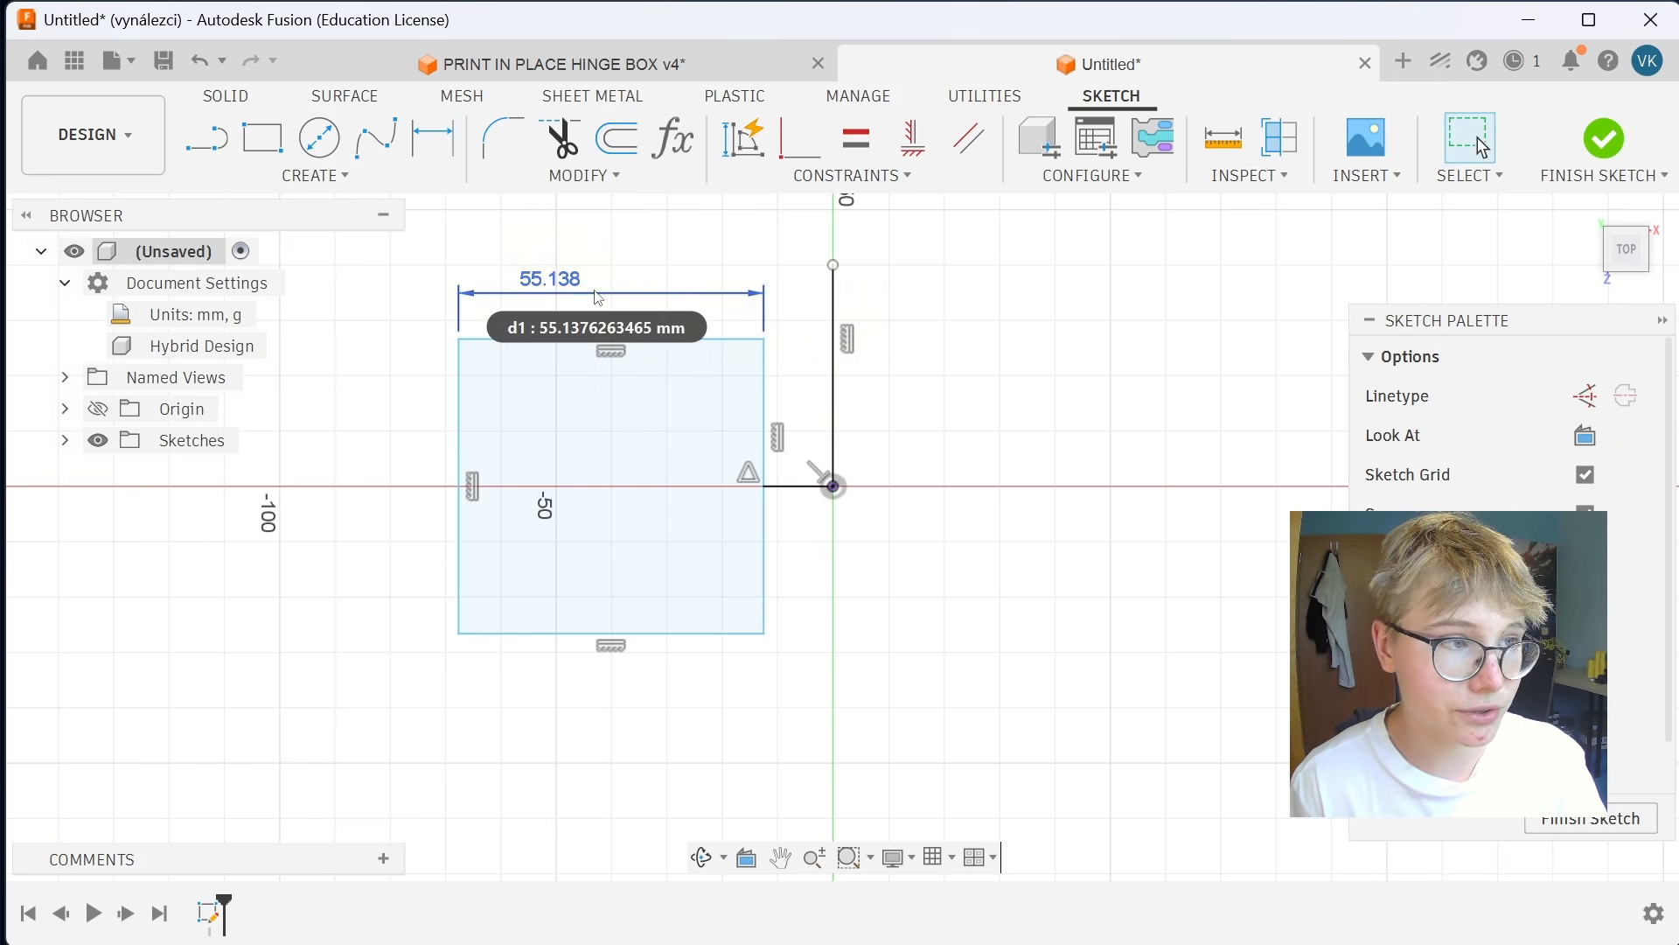
key(ctrl+z)
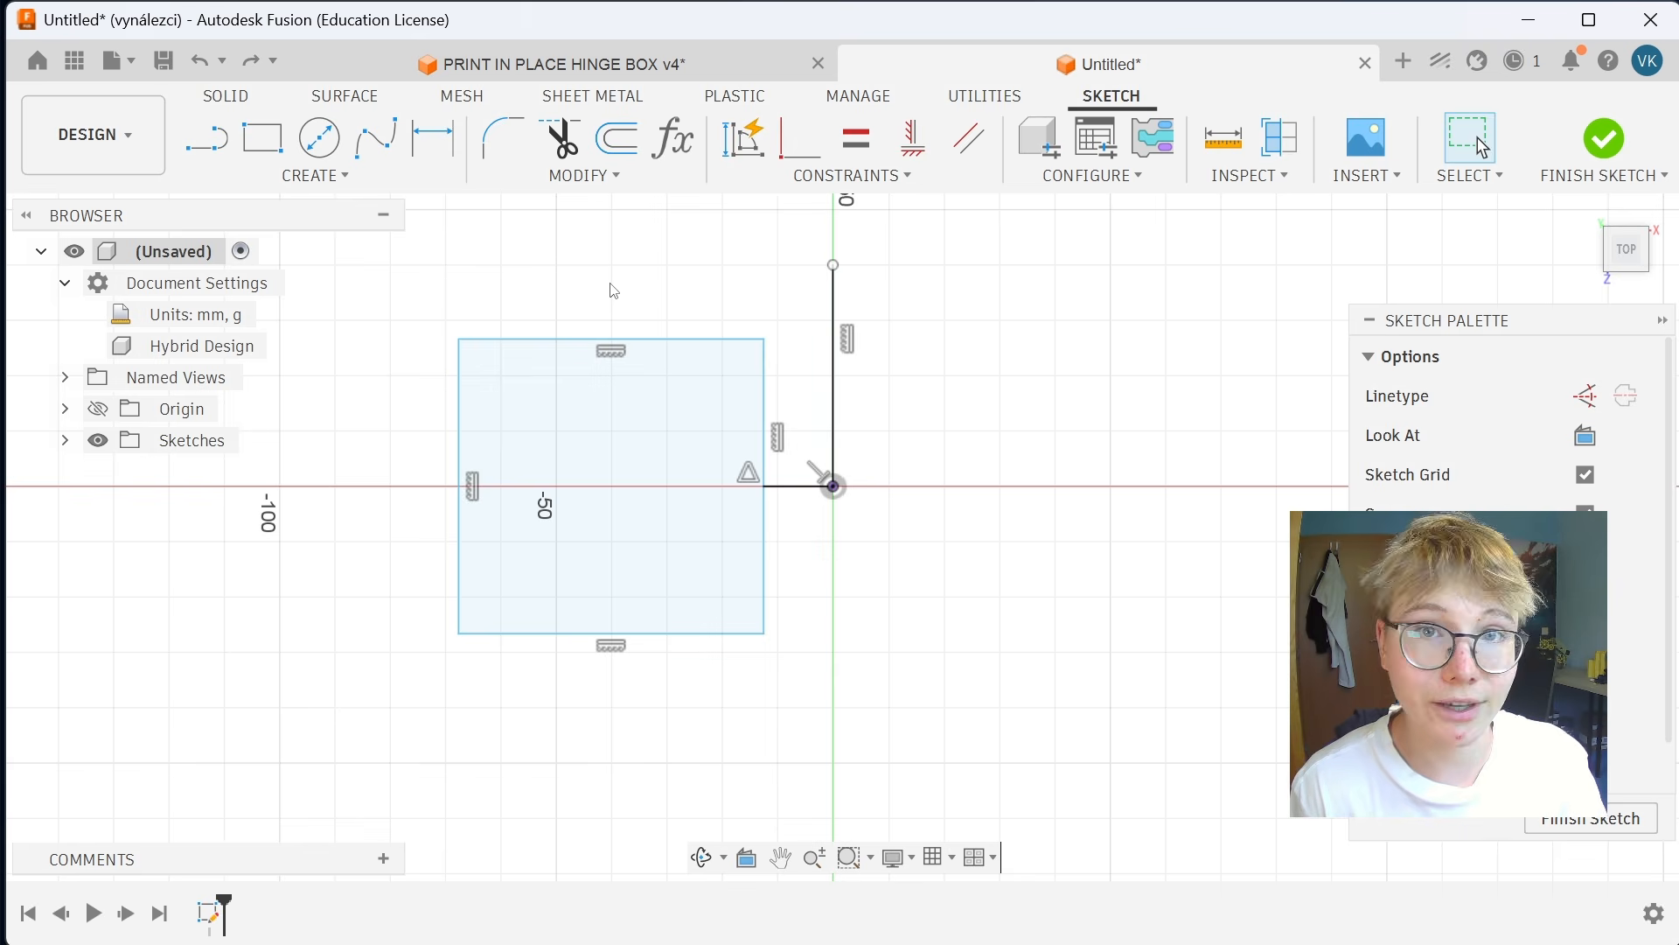
Dimension the rectangle's upper edge to 80 mm and move the rectangle back to the left, clear of the origin.
key(d)
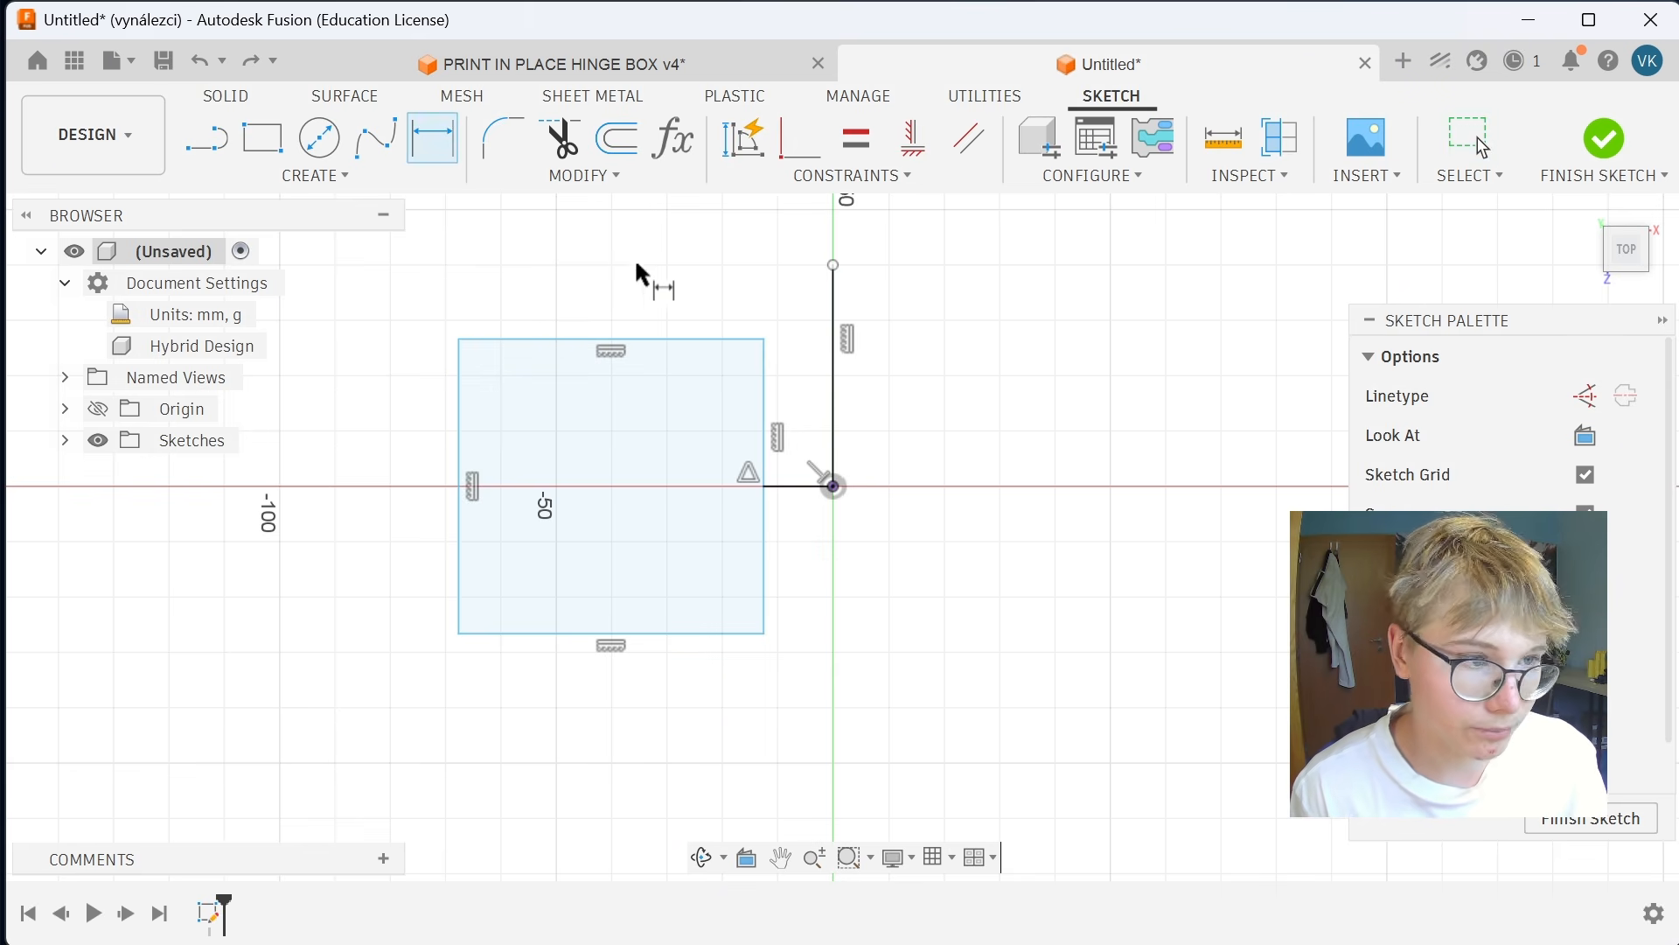
click(567, 338)
click(592, 267)
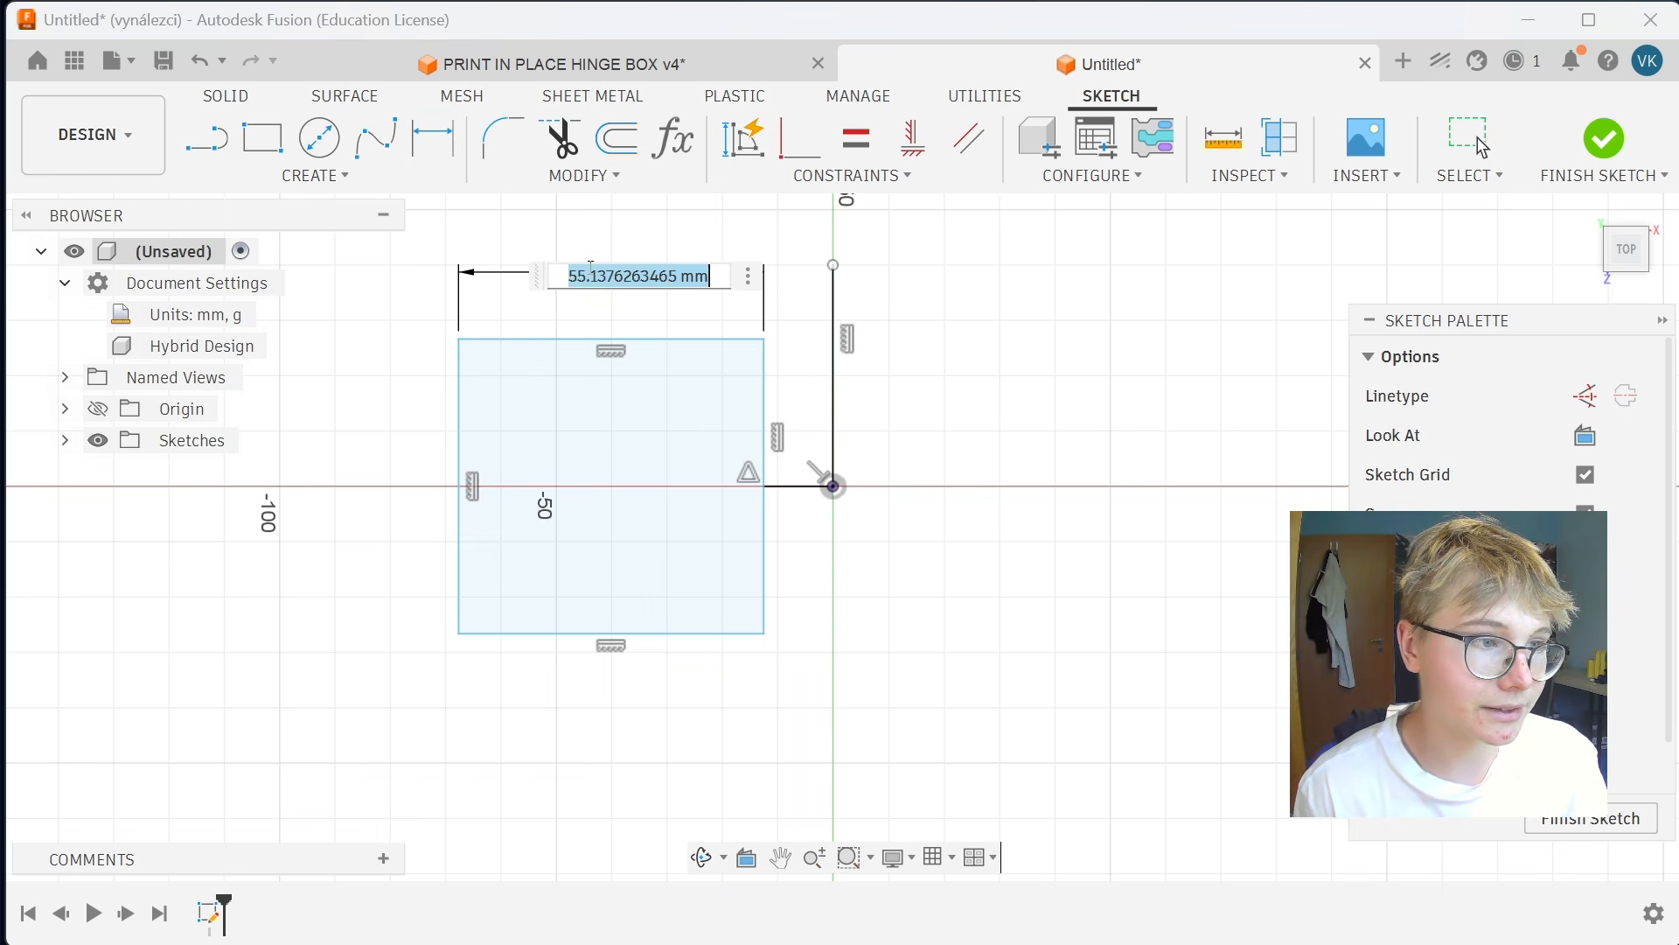
text(80)
key(Return)
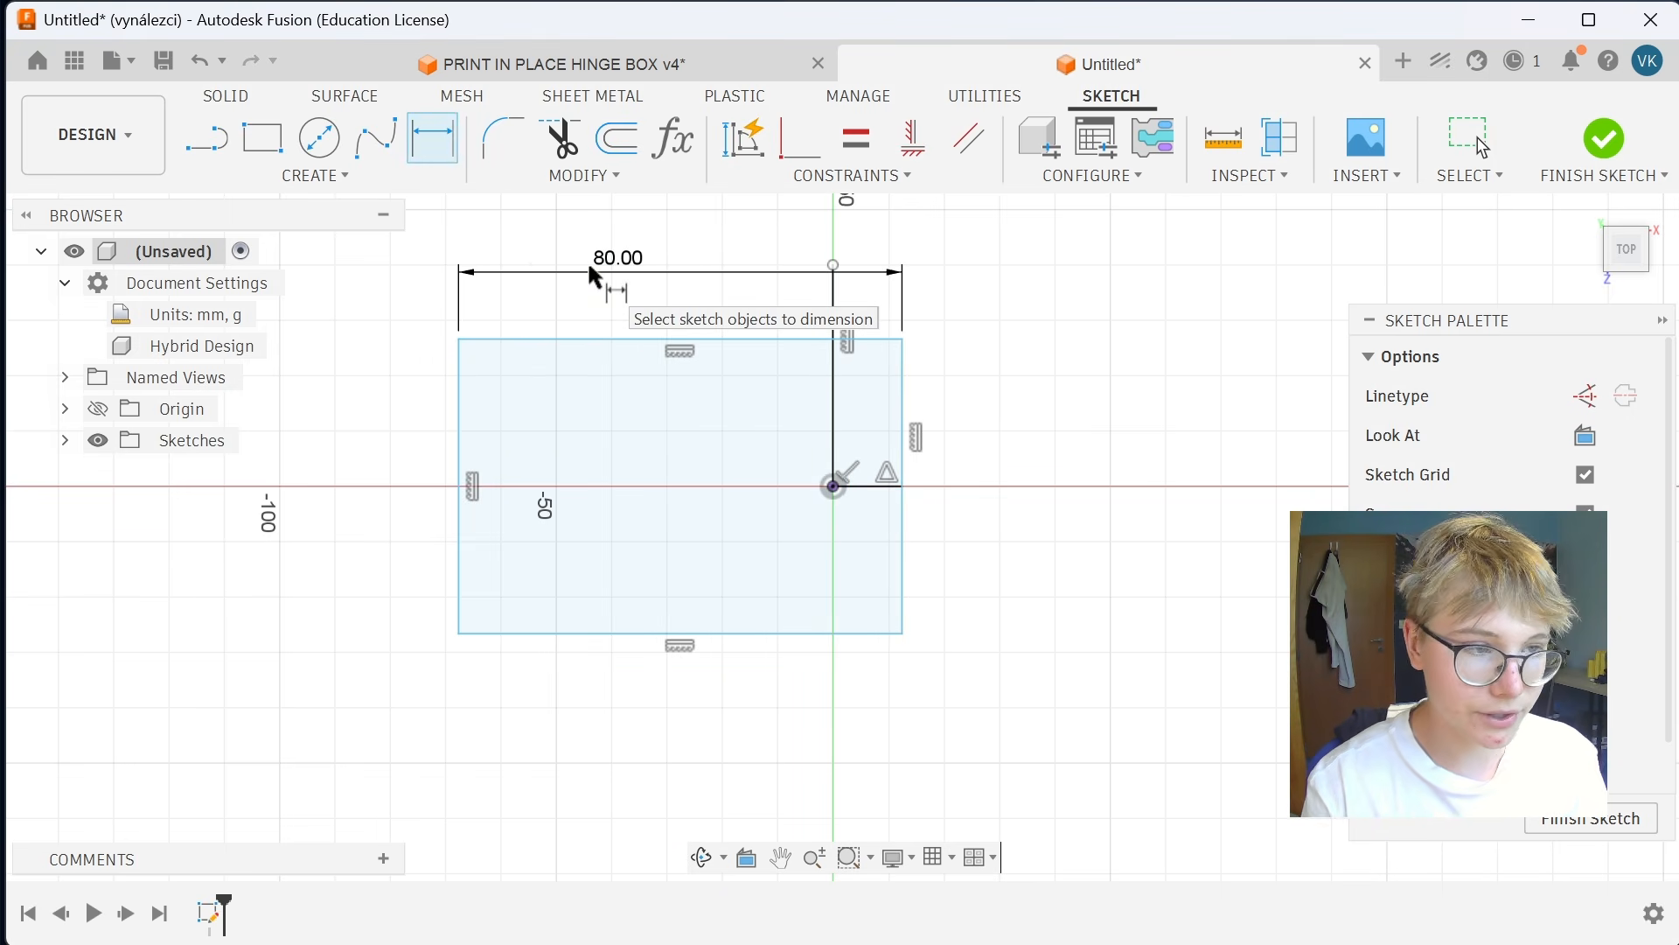
key(Escape)
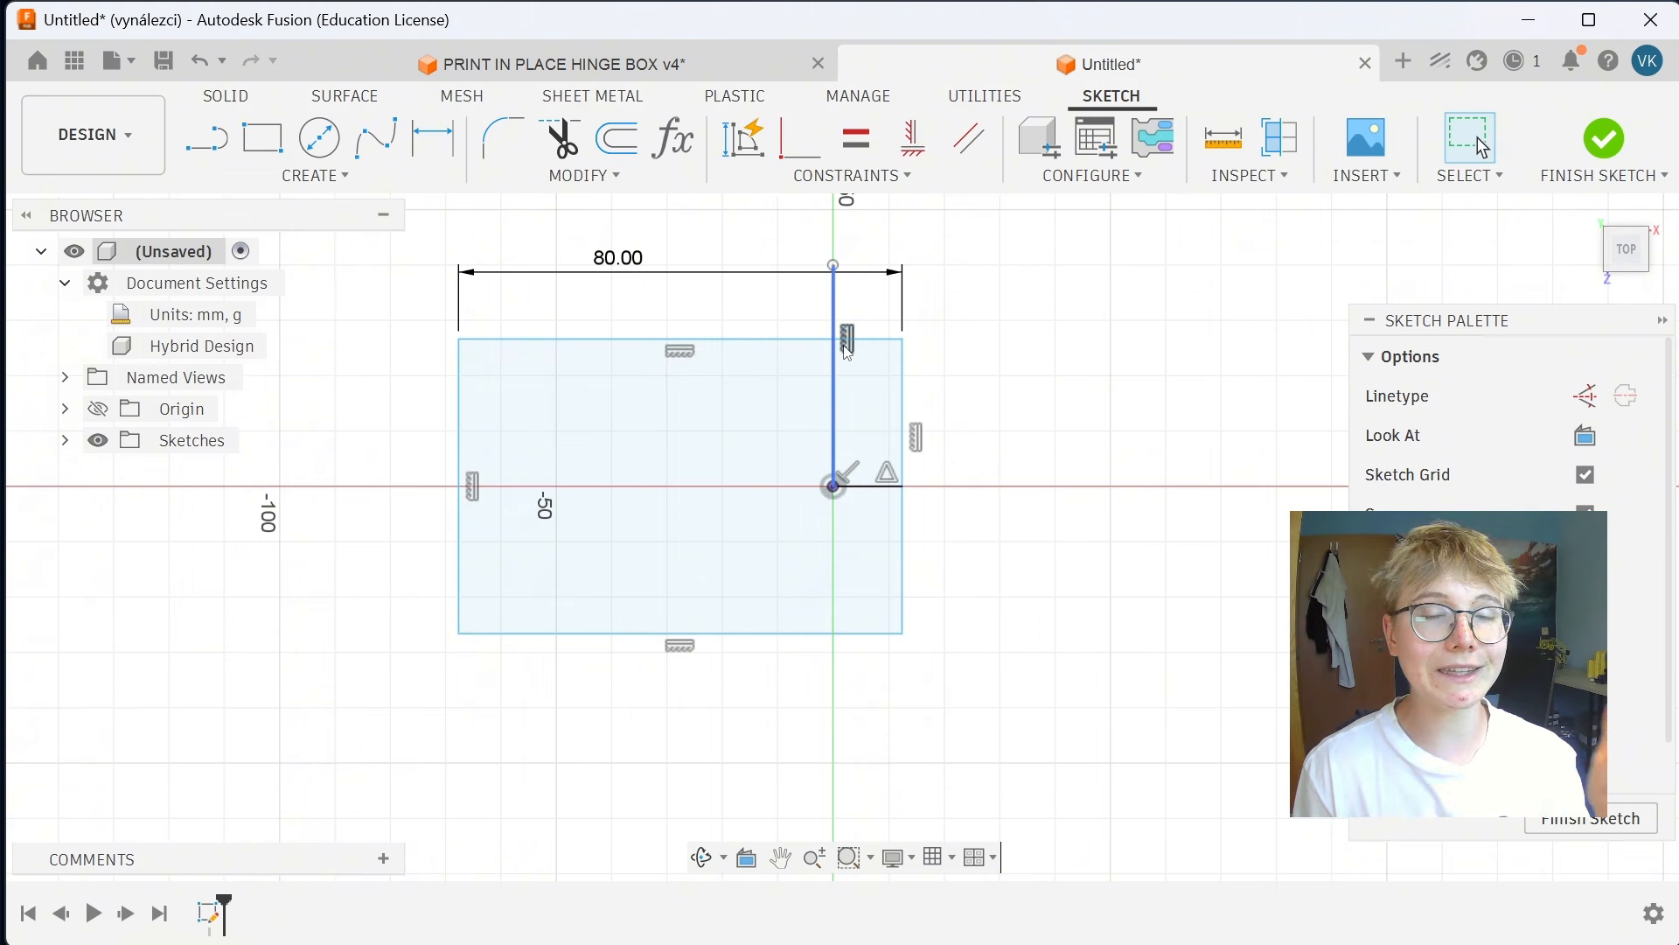
drag(906, 399, 770, 399)
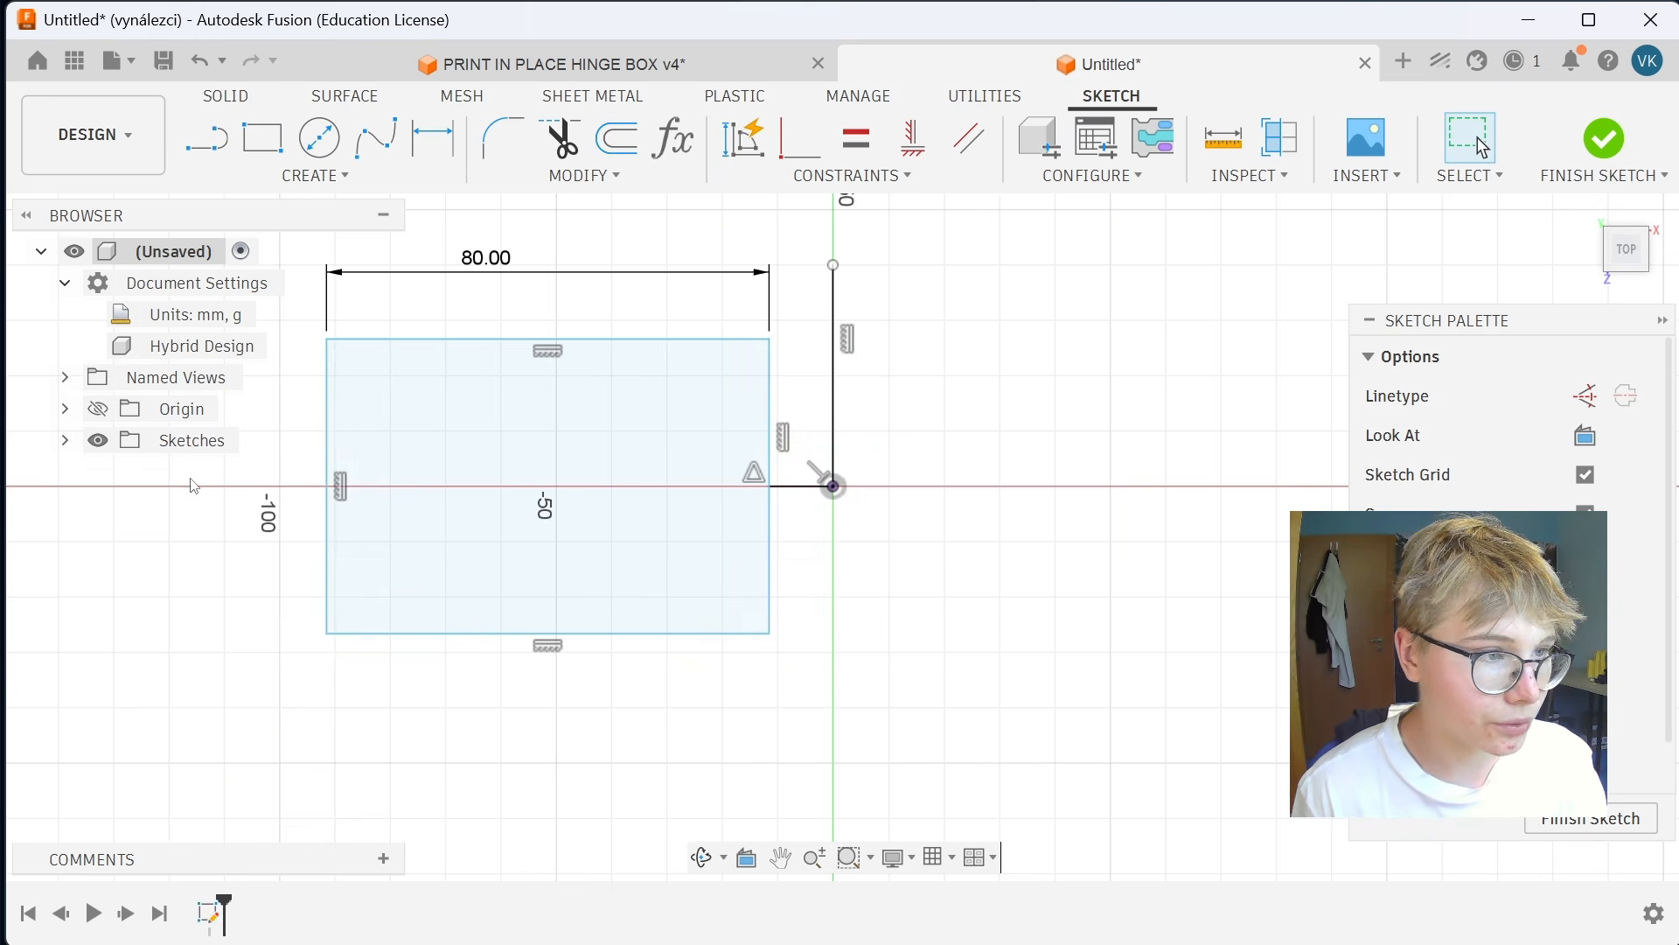
Dimension the rectangle's upright edge farthest from the origin to 30 mm.
key(d)
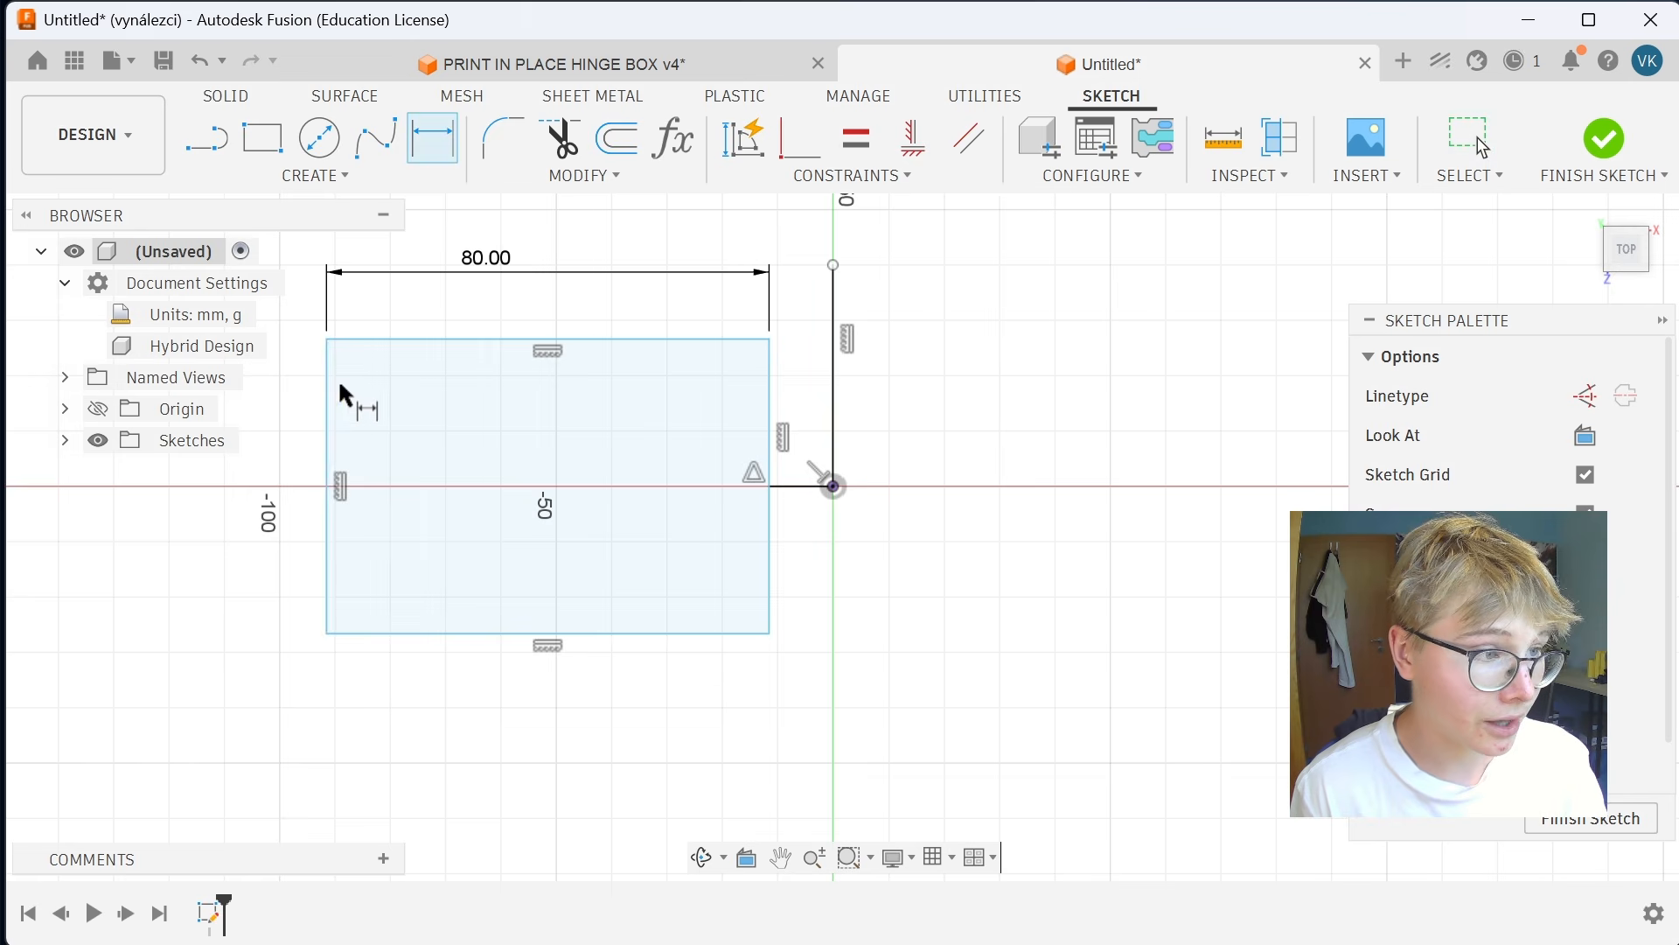
click(324, 388)
click(294, 401)
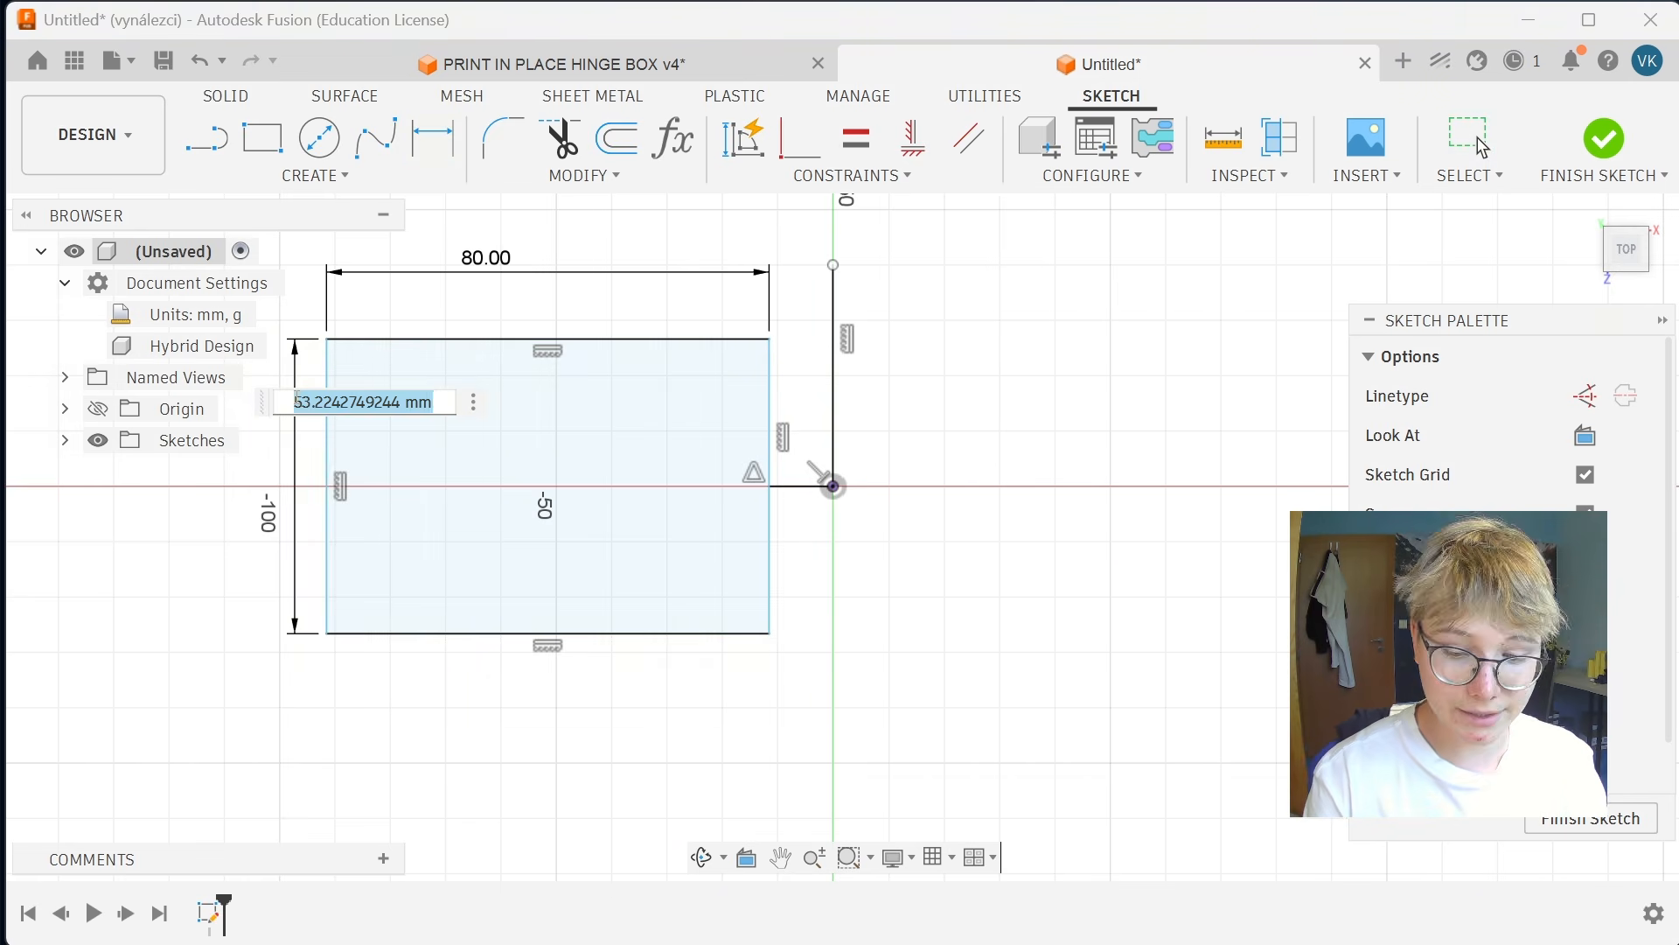
text(50)
key(Return)
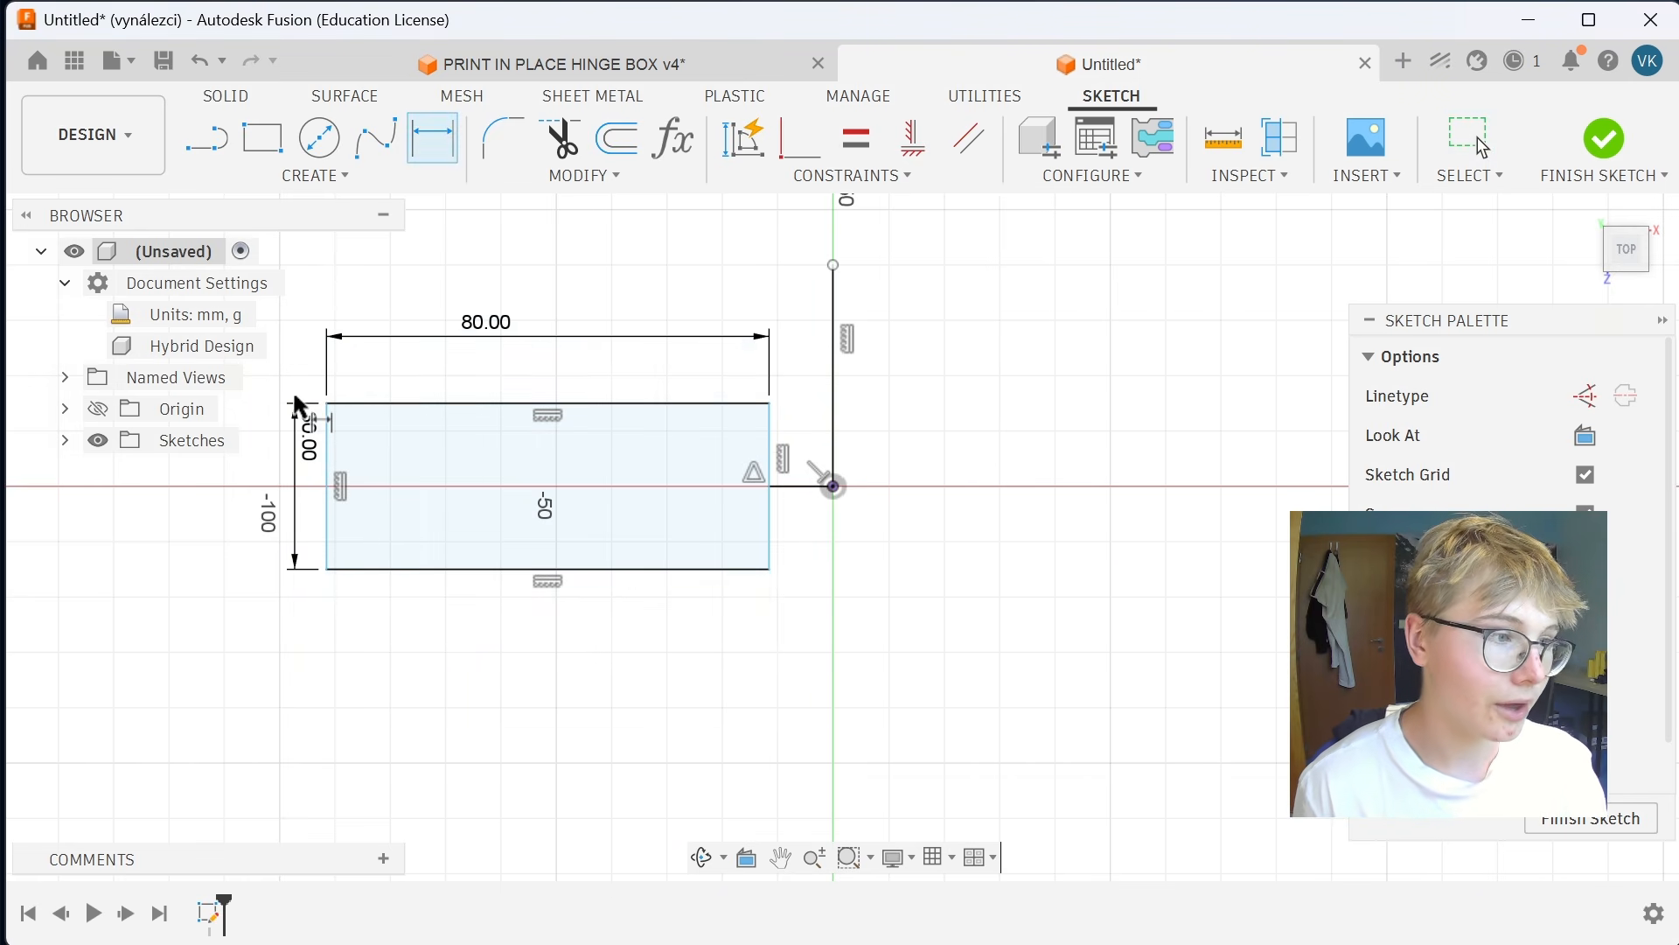
Set the rectangle's height dimension to 40 mm.
key(Escape)
double_click(307, 437)
text(40)
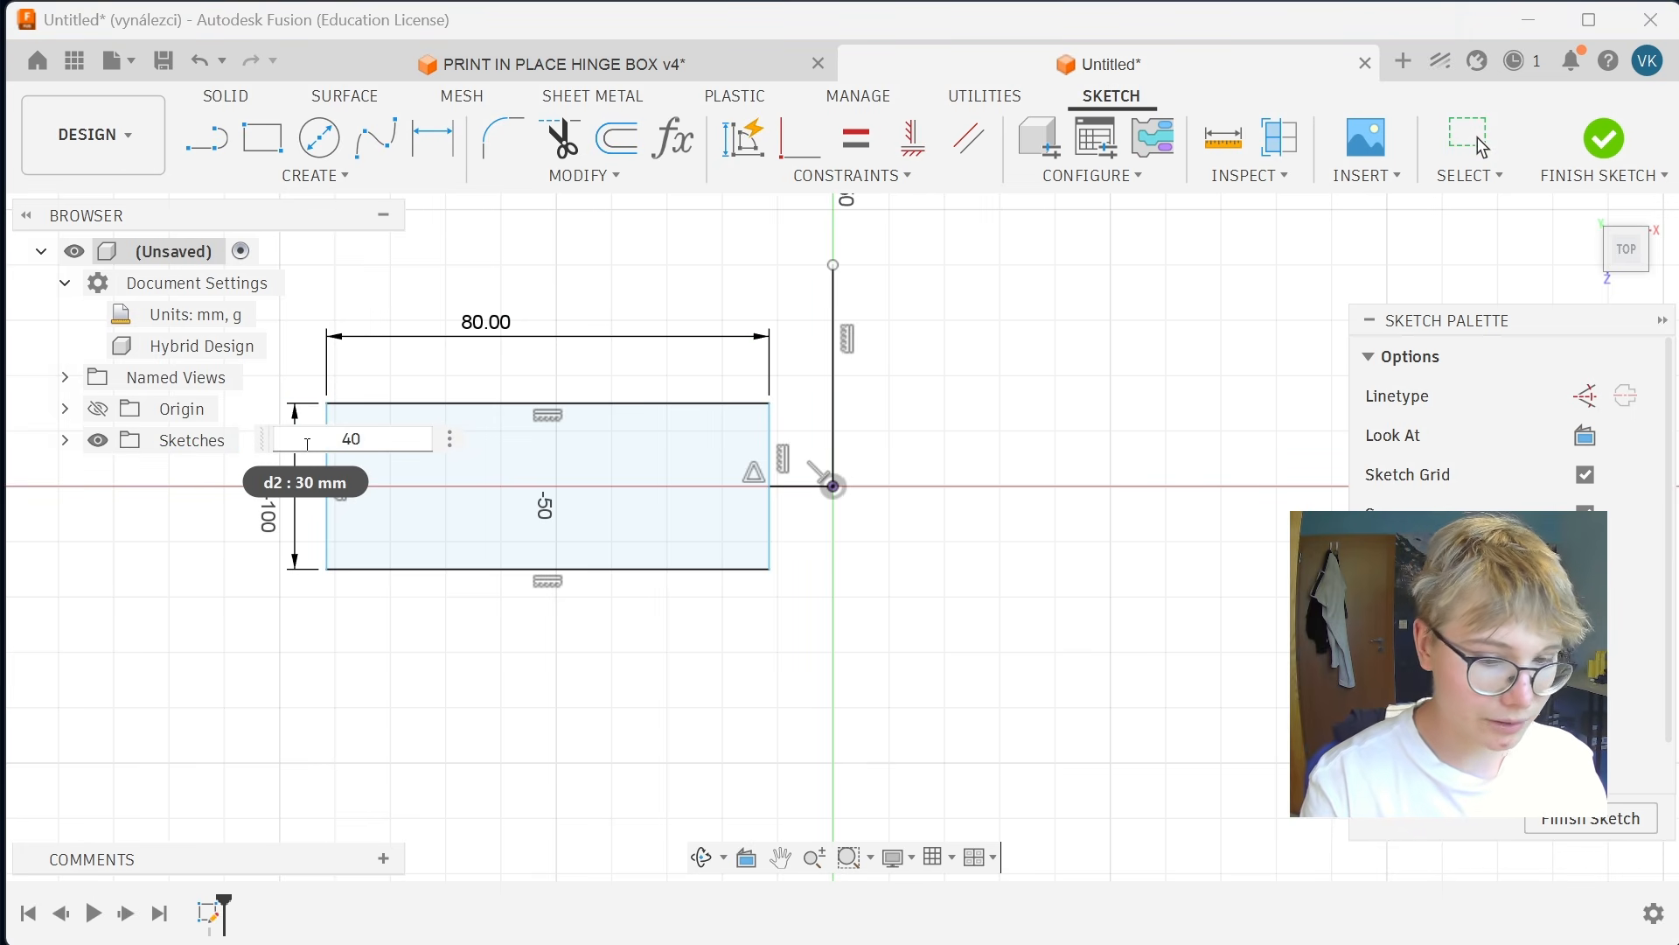
key(Return)
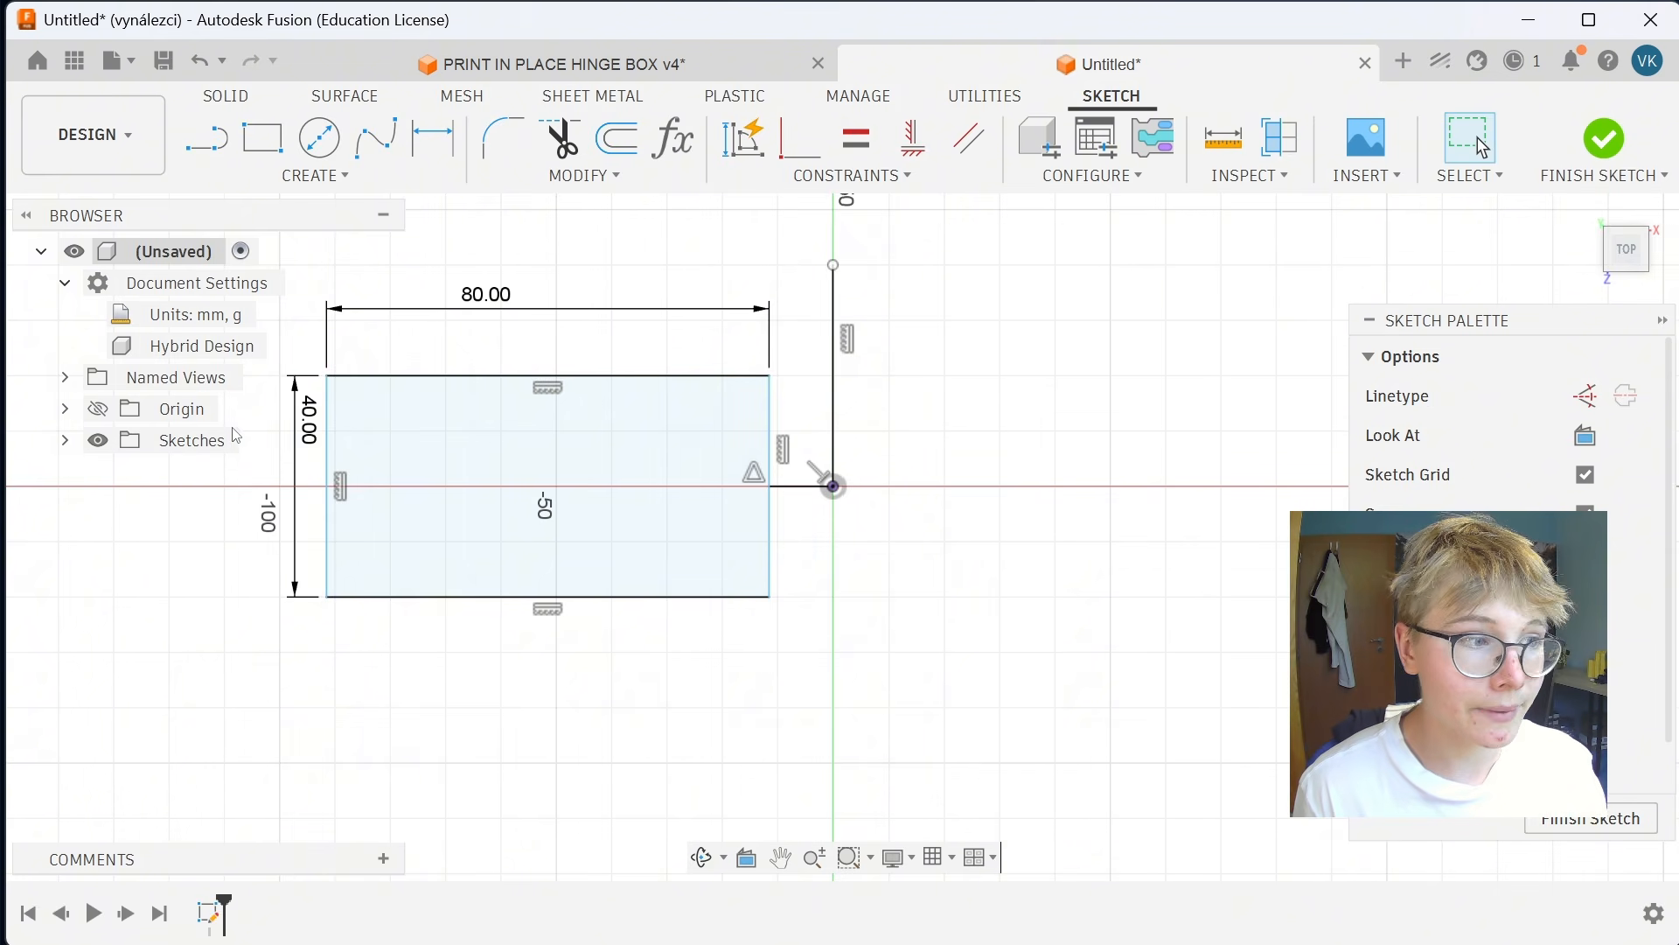
Set the rectangle's height dimension to 35 mm.
double_click(310, 429)
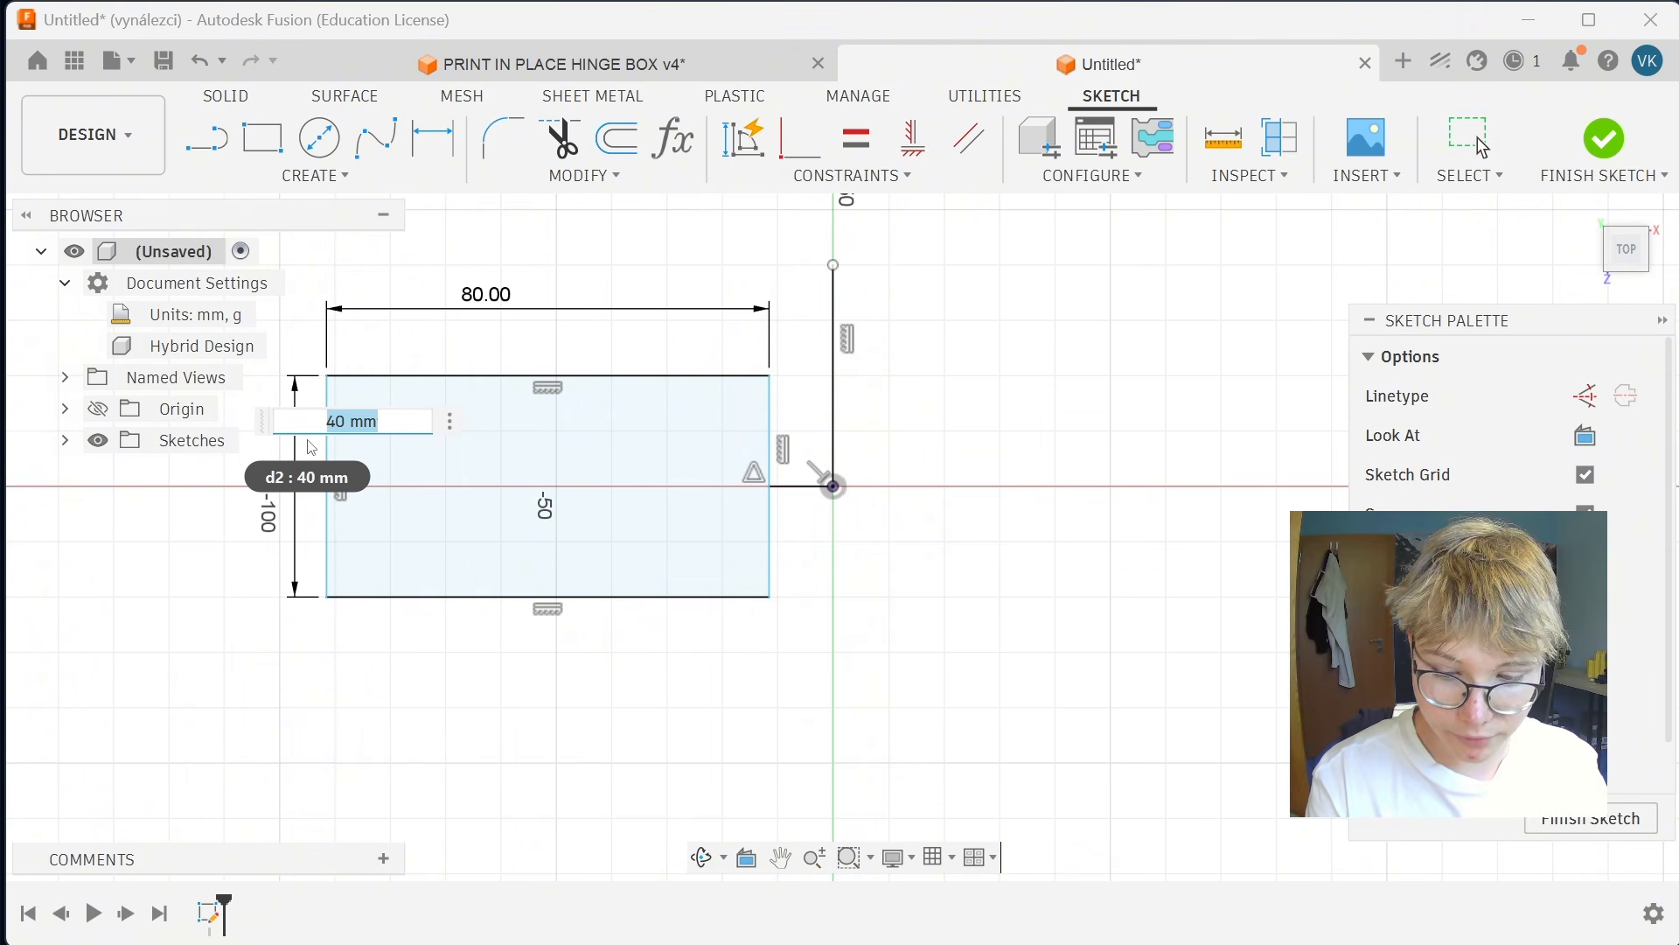
text(35)
key(Return)
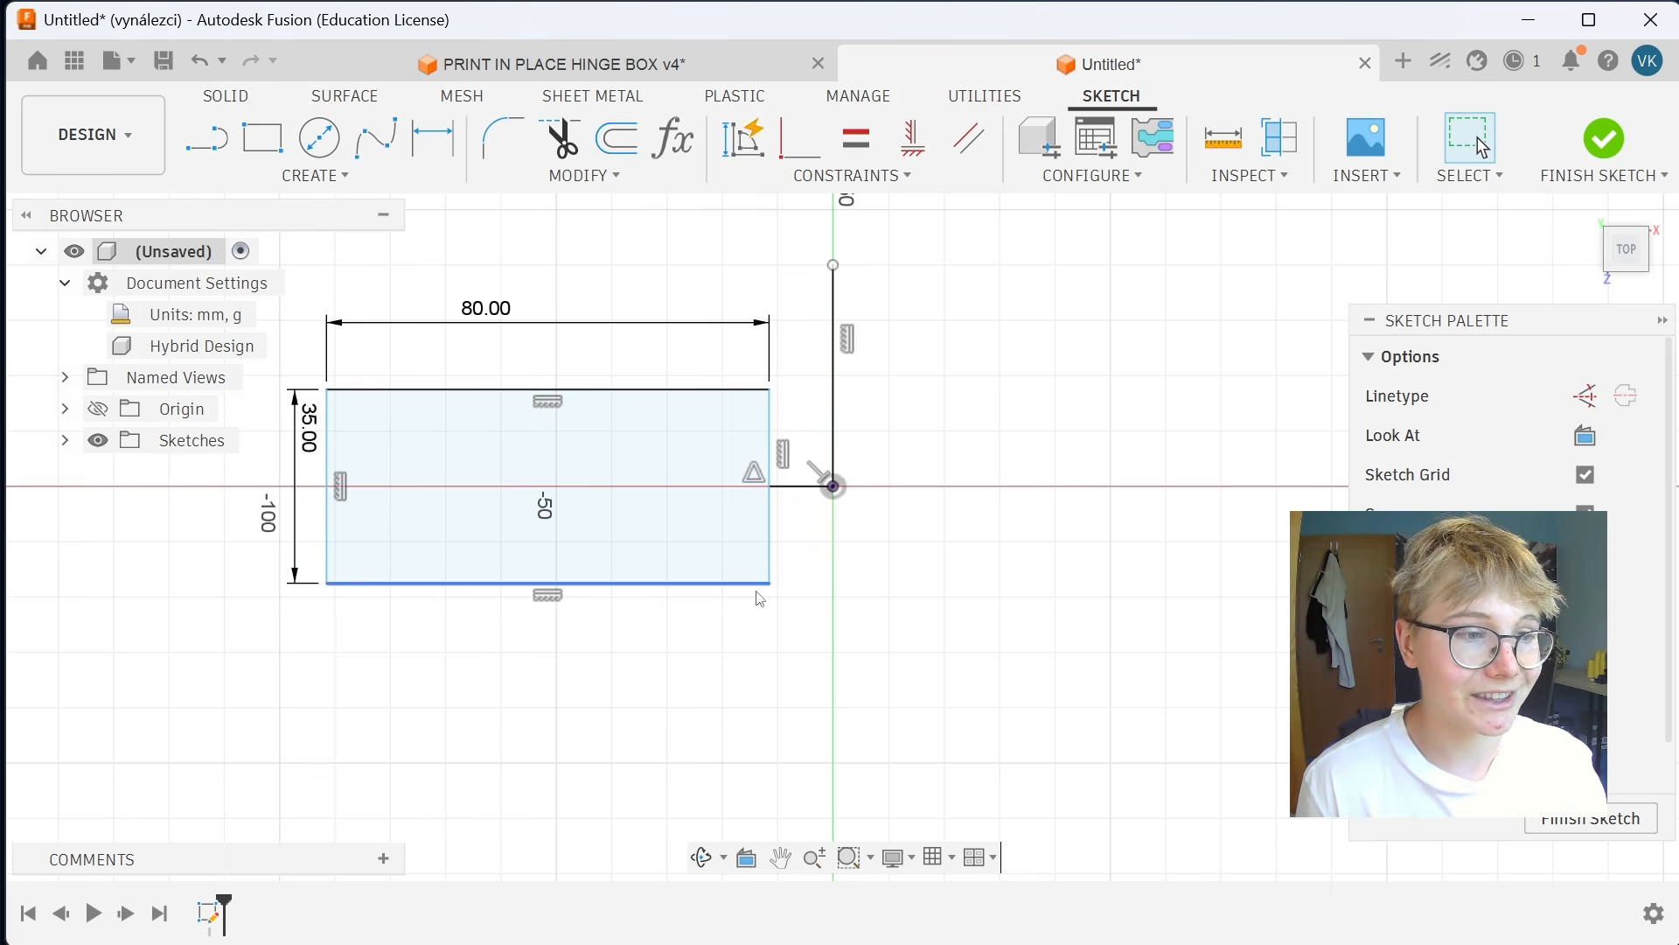
Move the rectangle farther from the origin, stretching the short joining line to about 28 mm.
scroll(583, 201, up, 2)
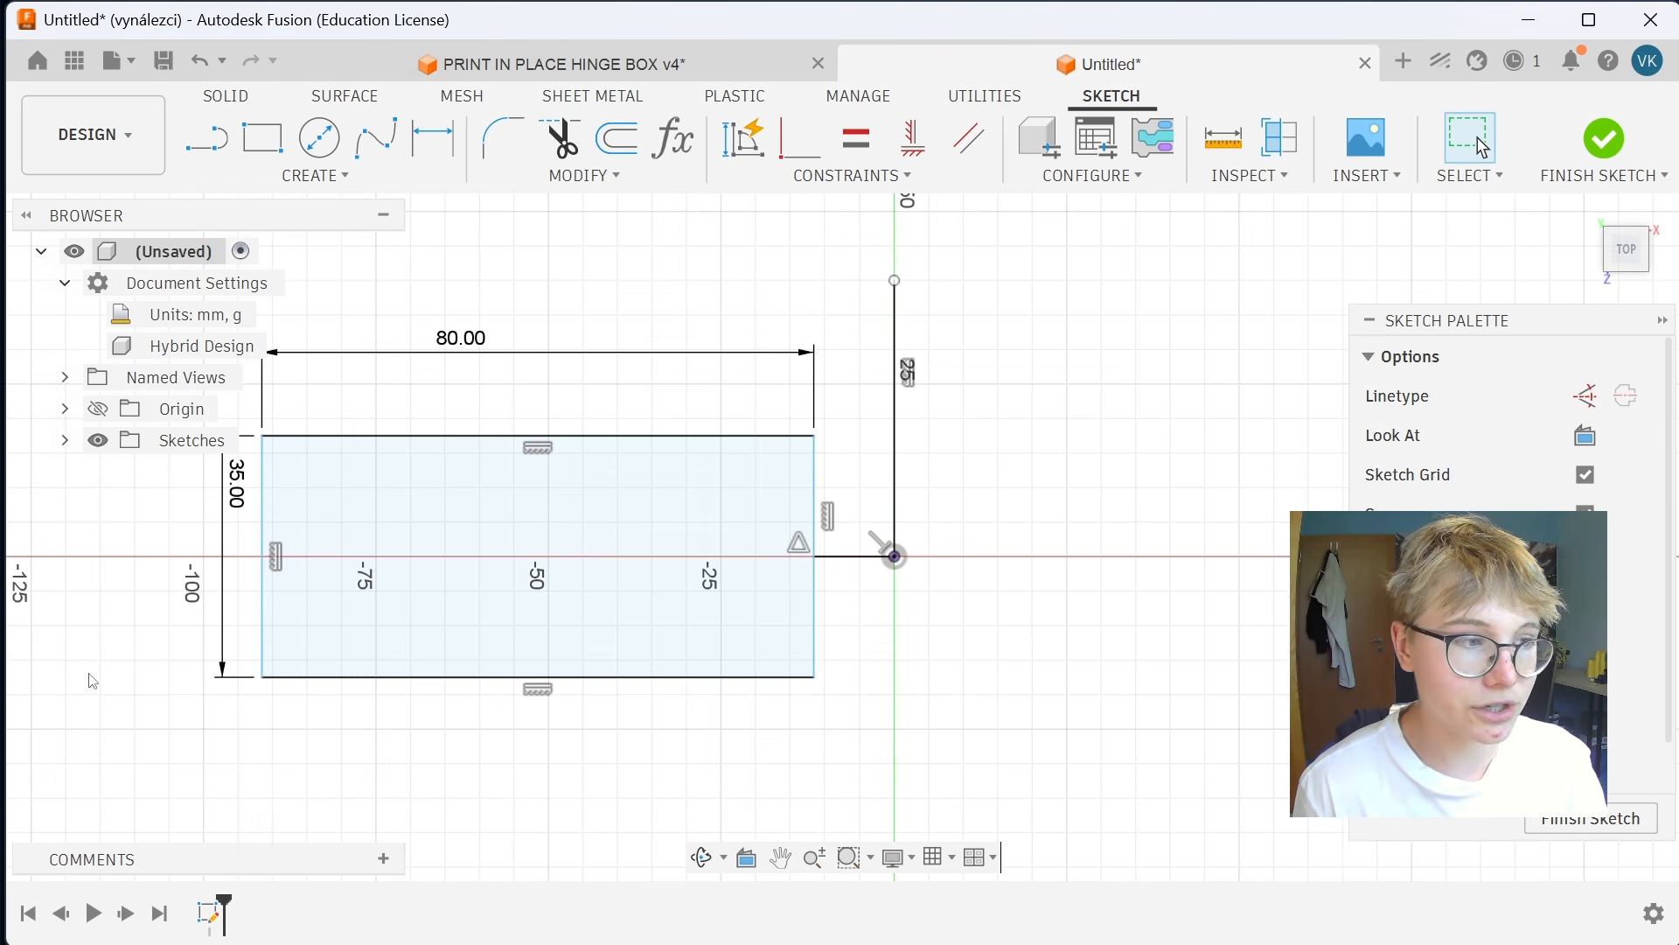
scroll(810, 674, down, 1)
middle_drag(809, 674, 923, 622)
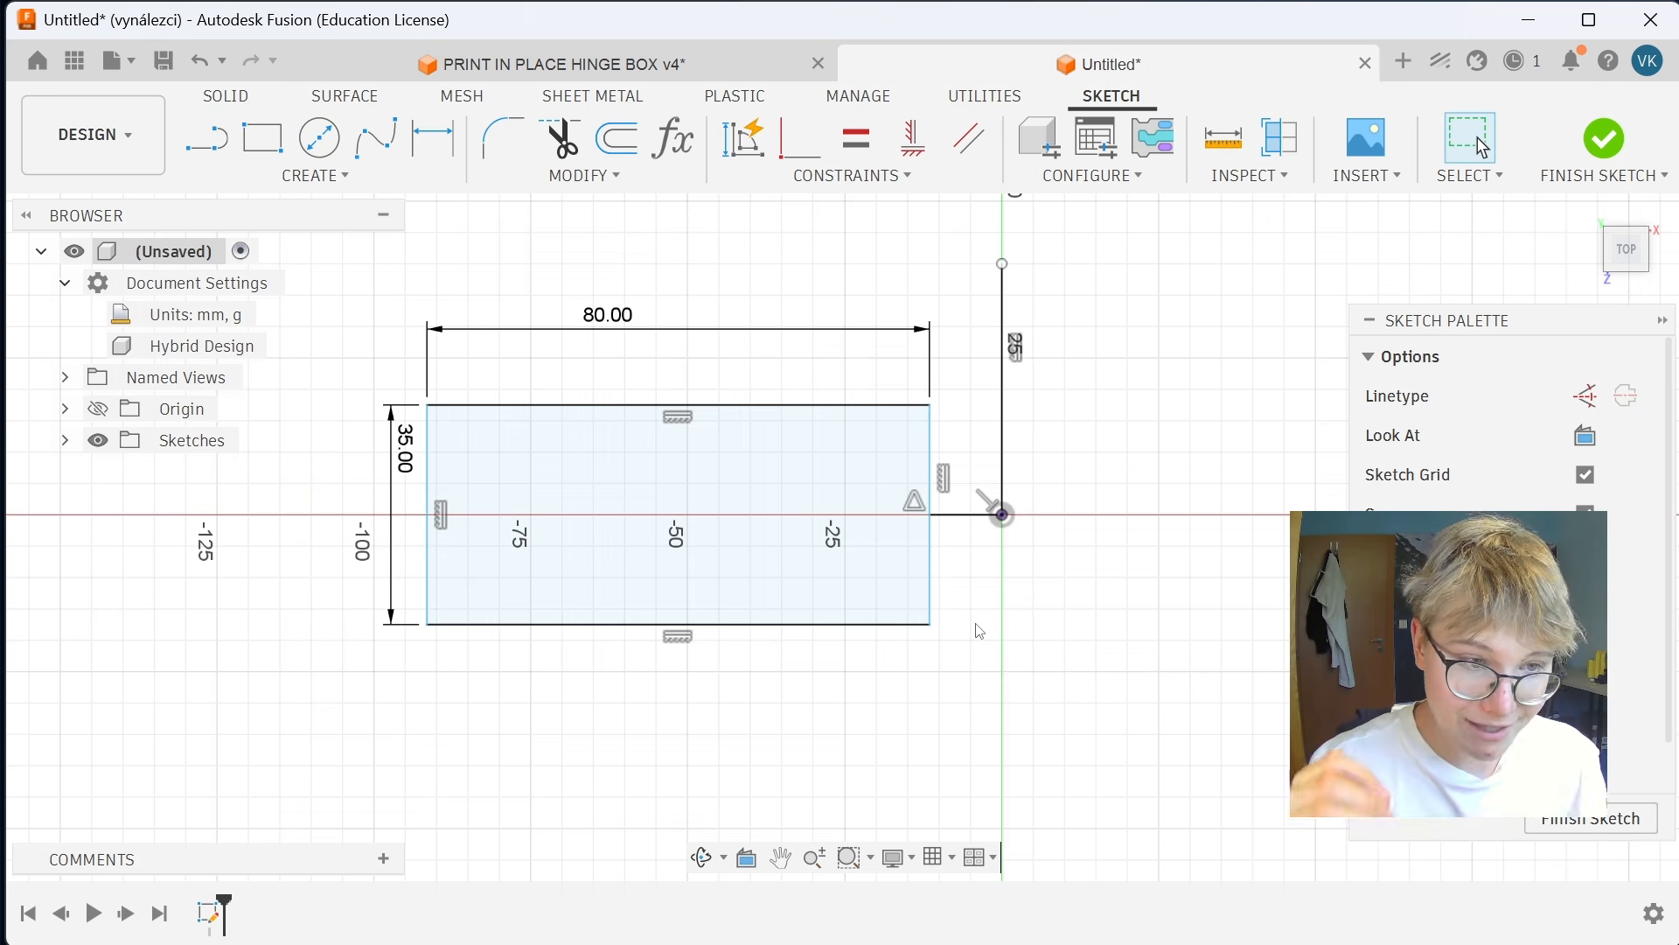
mouse_move(931, 575)
mouse_down()
mouse_move(665, 575)
mouse_move(1119, 582)
mouse_move(809, 604)
mouse_move(1050, 612)
mouse_move(835, 623)
mouse_move(852, 630)
mouse_up()
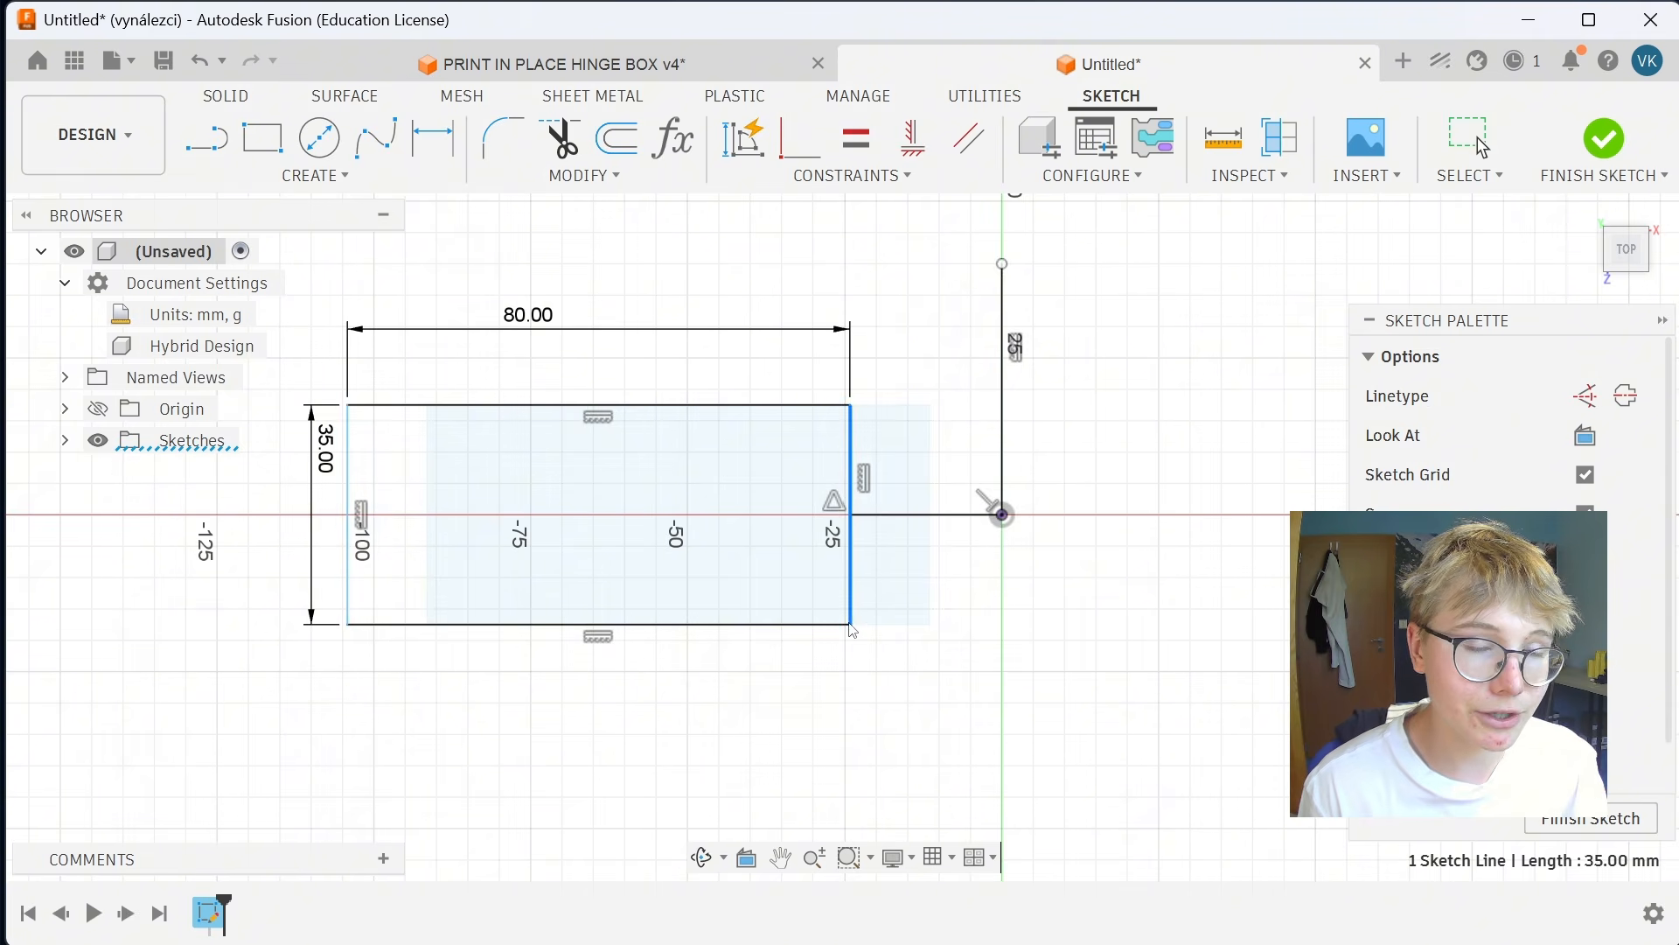
click(879, 623)
drag(939, 514, 916, 686)
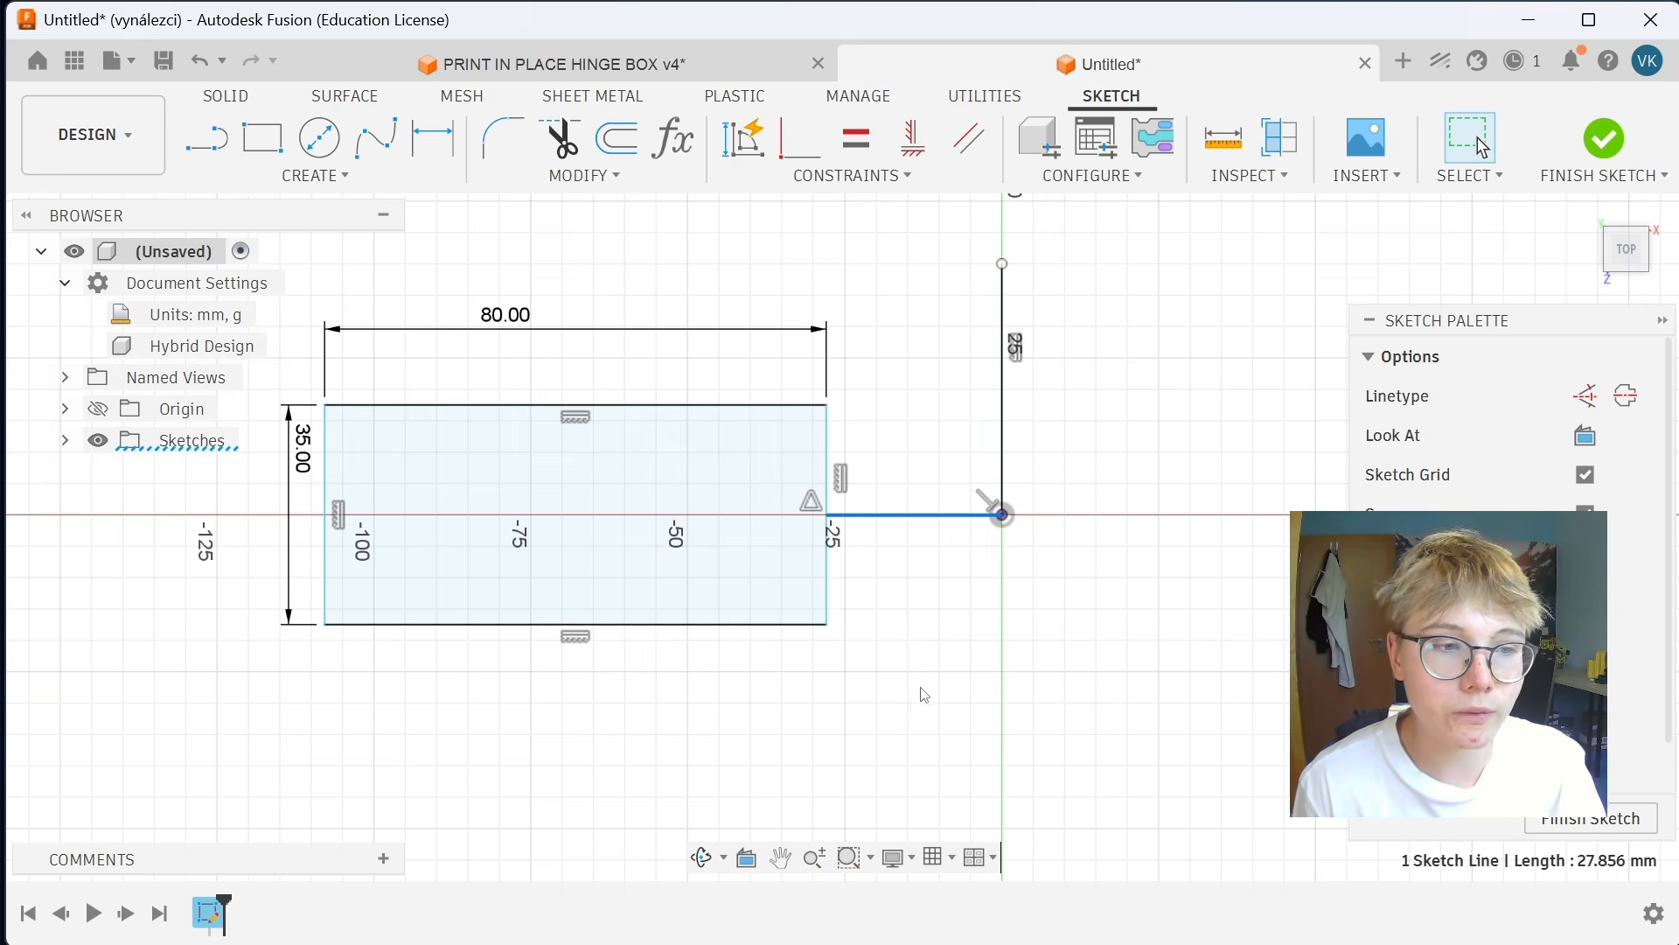
click(926, 691)
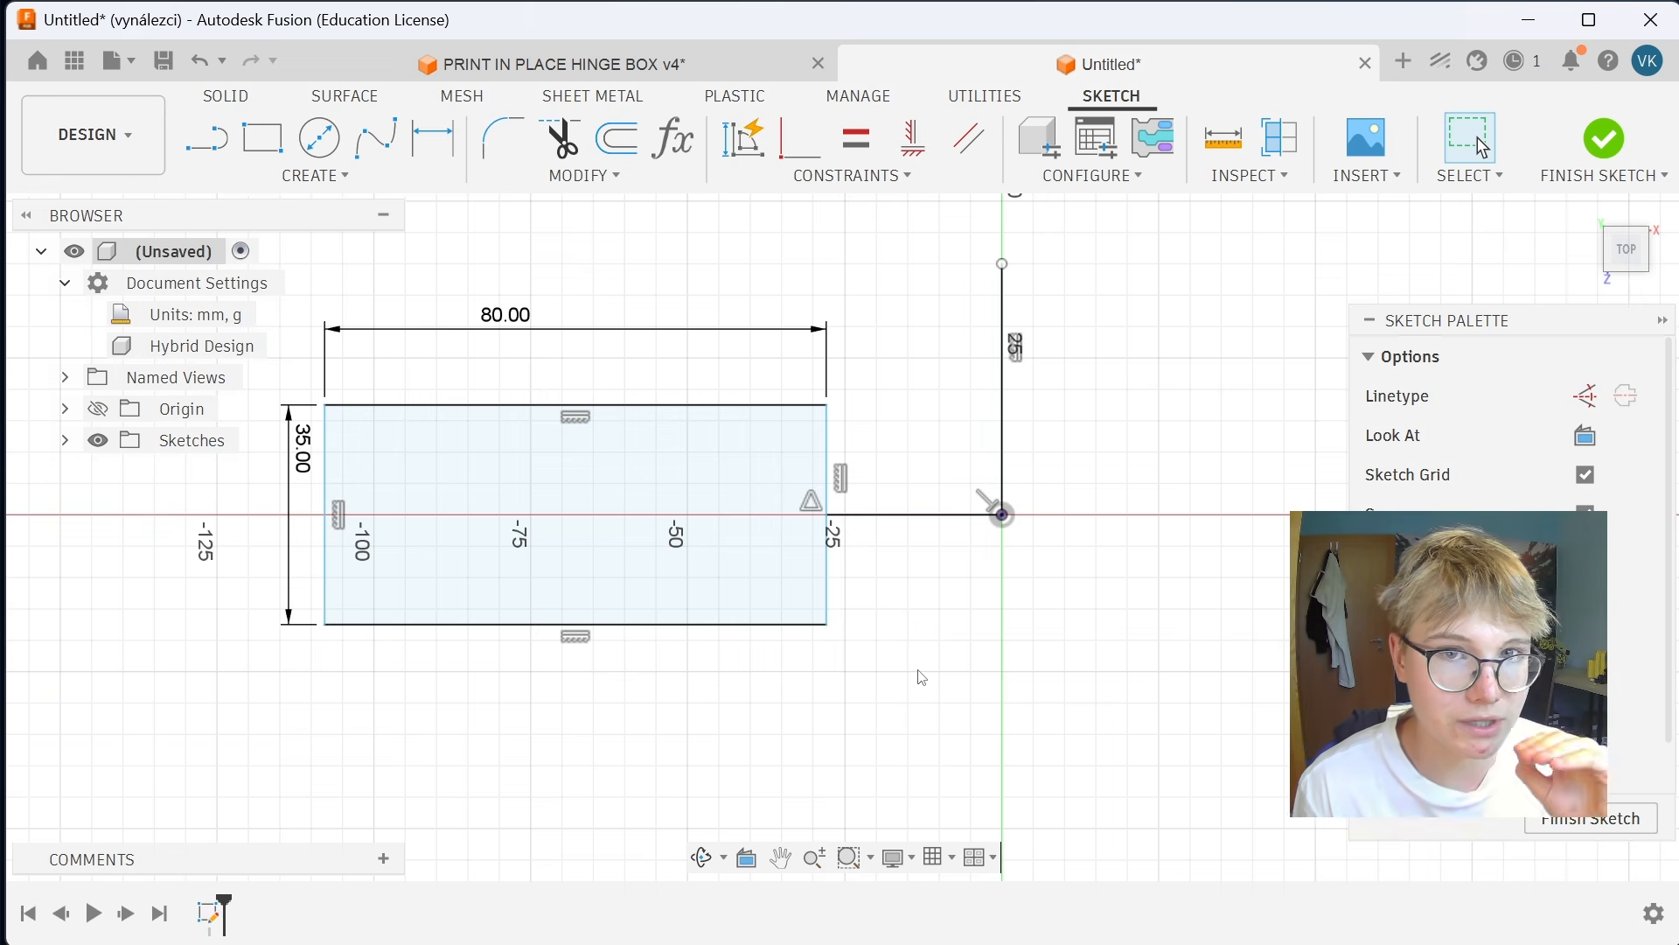
Dimension the short line joining the rectangle to the origin to 7.5 mm.
key(d)
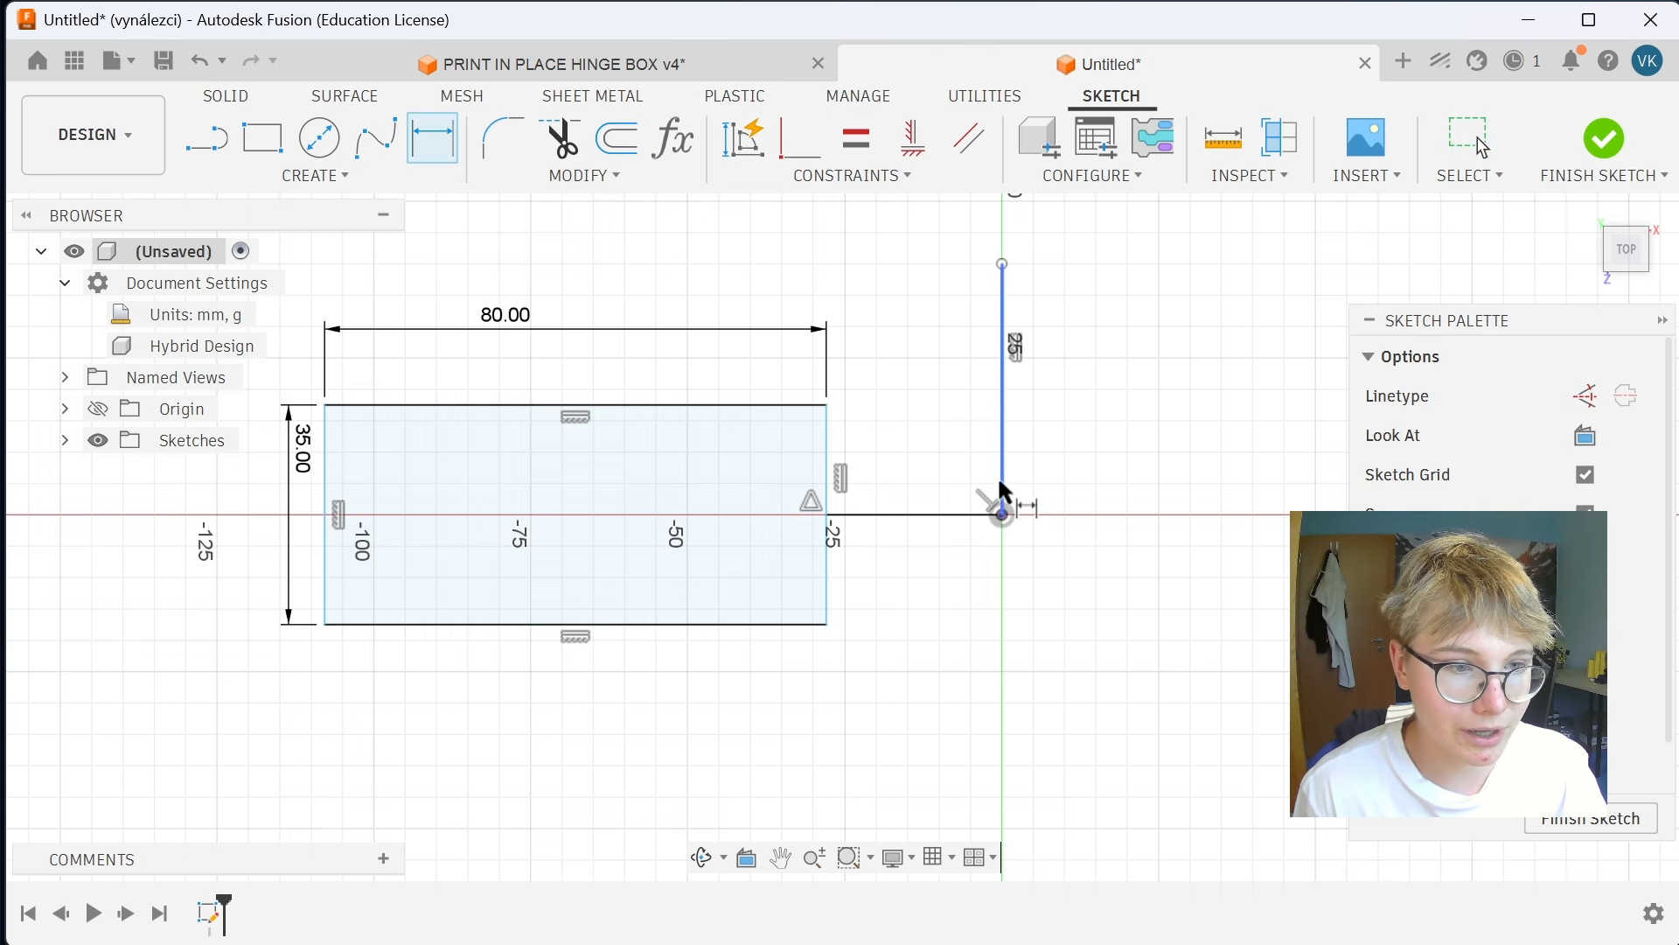
click(927, 513)
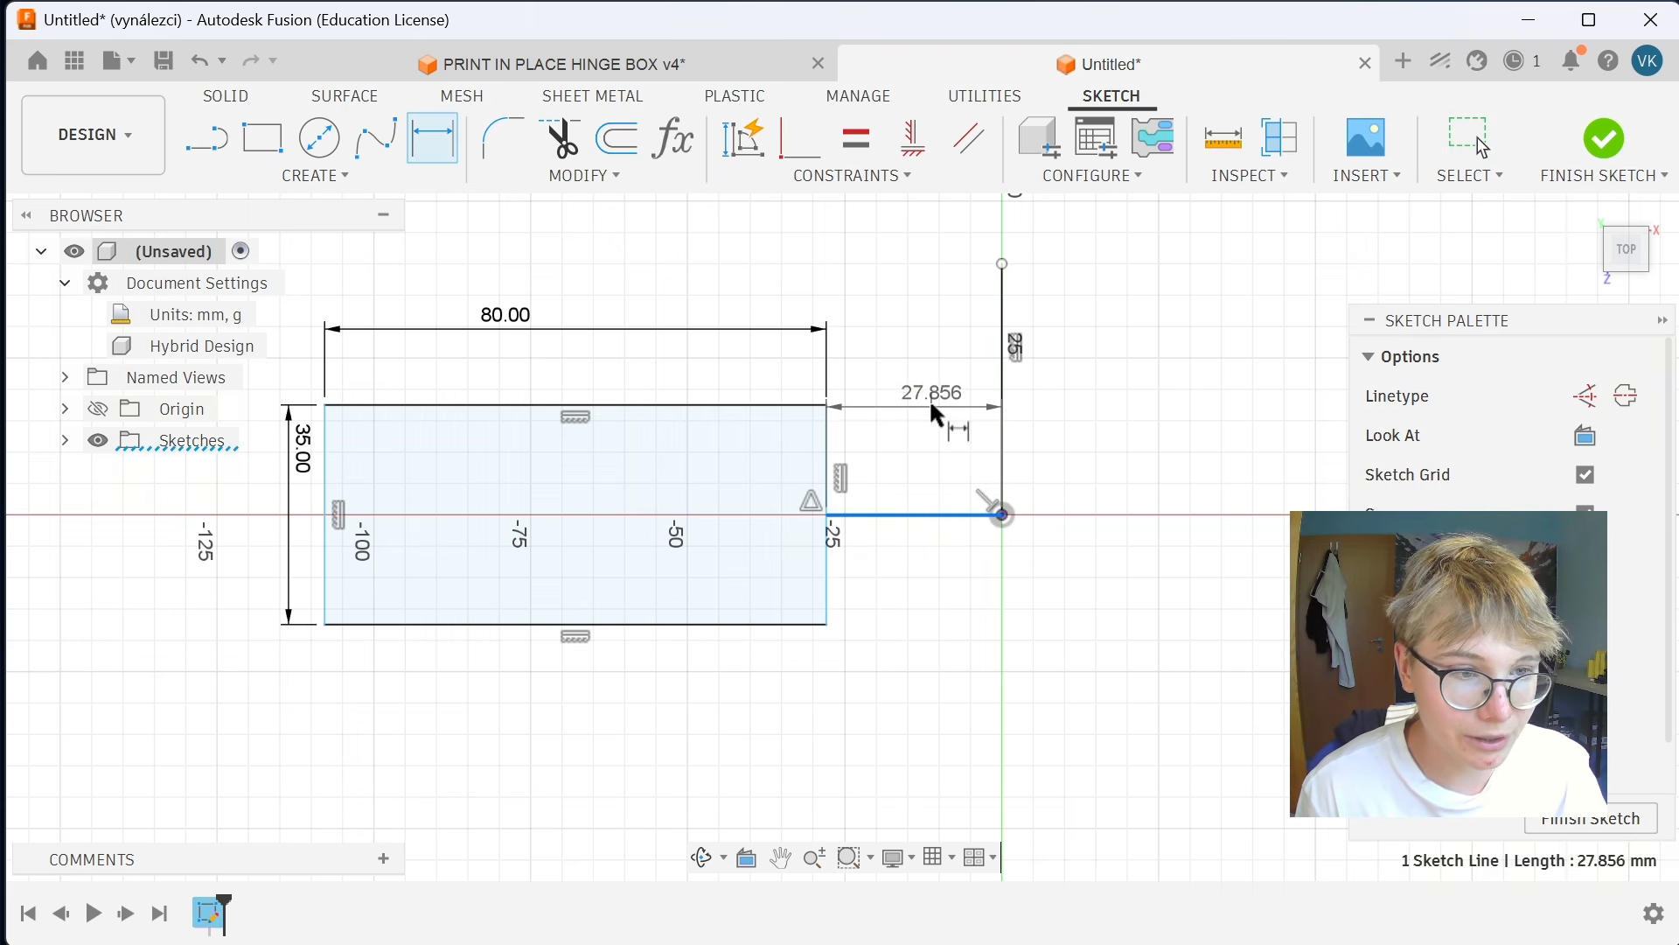
click(929, 401)
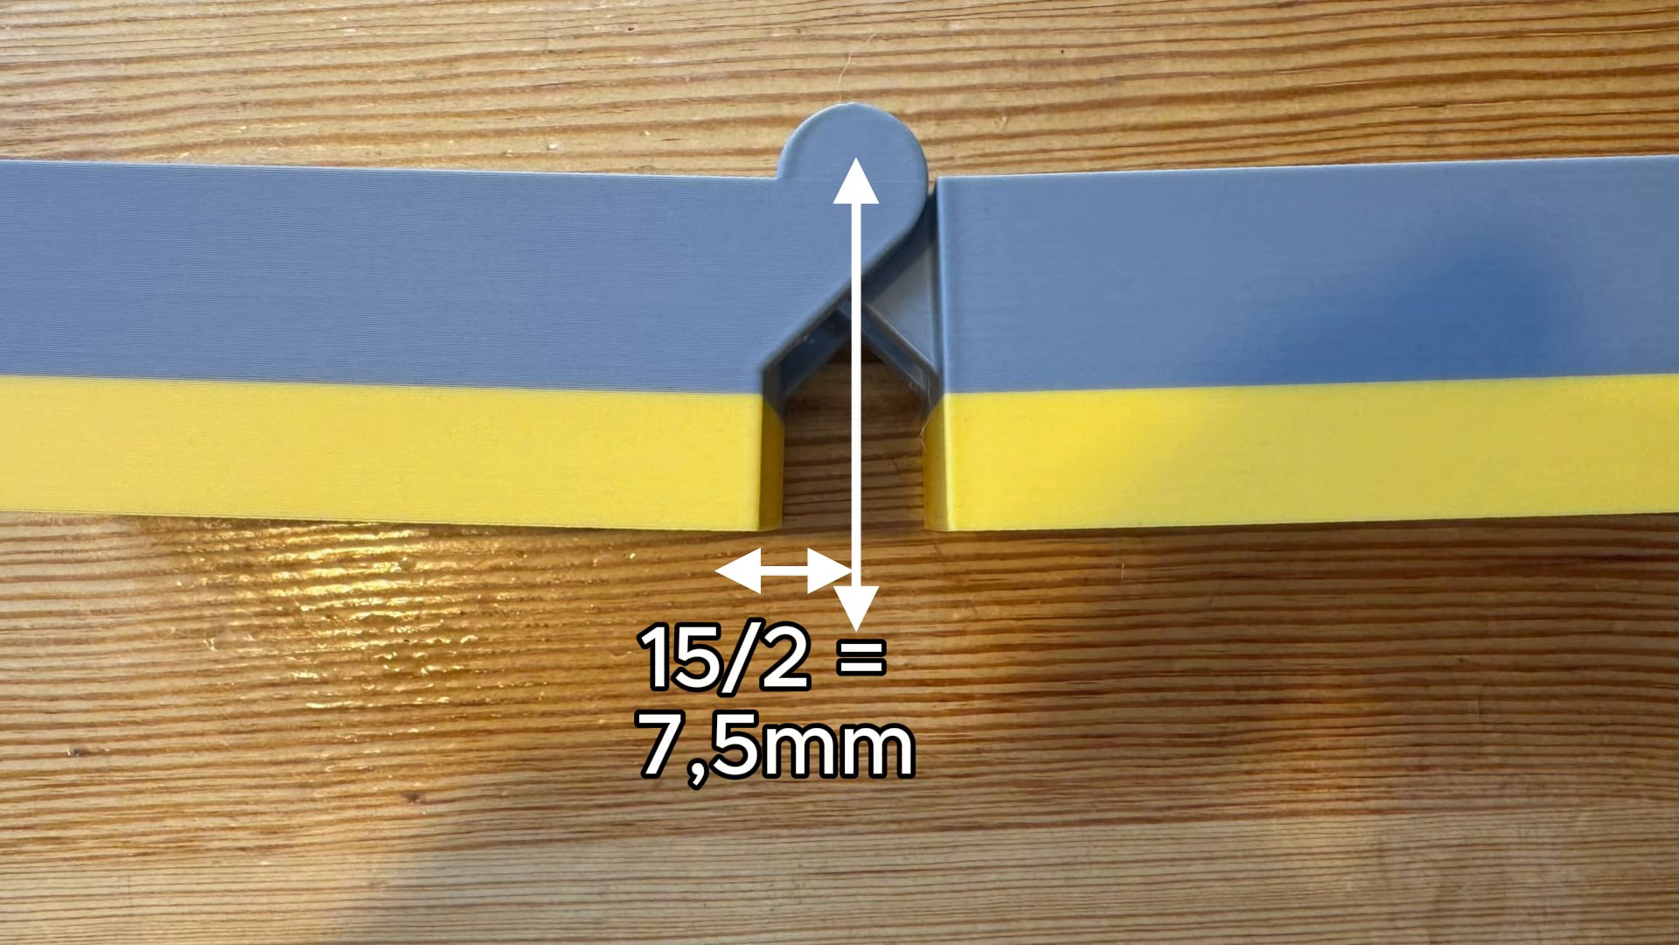
text(7.5)
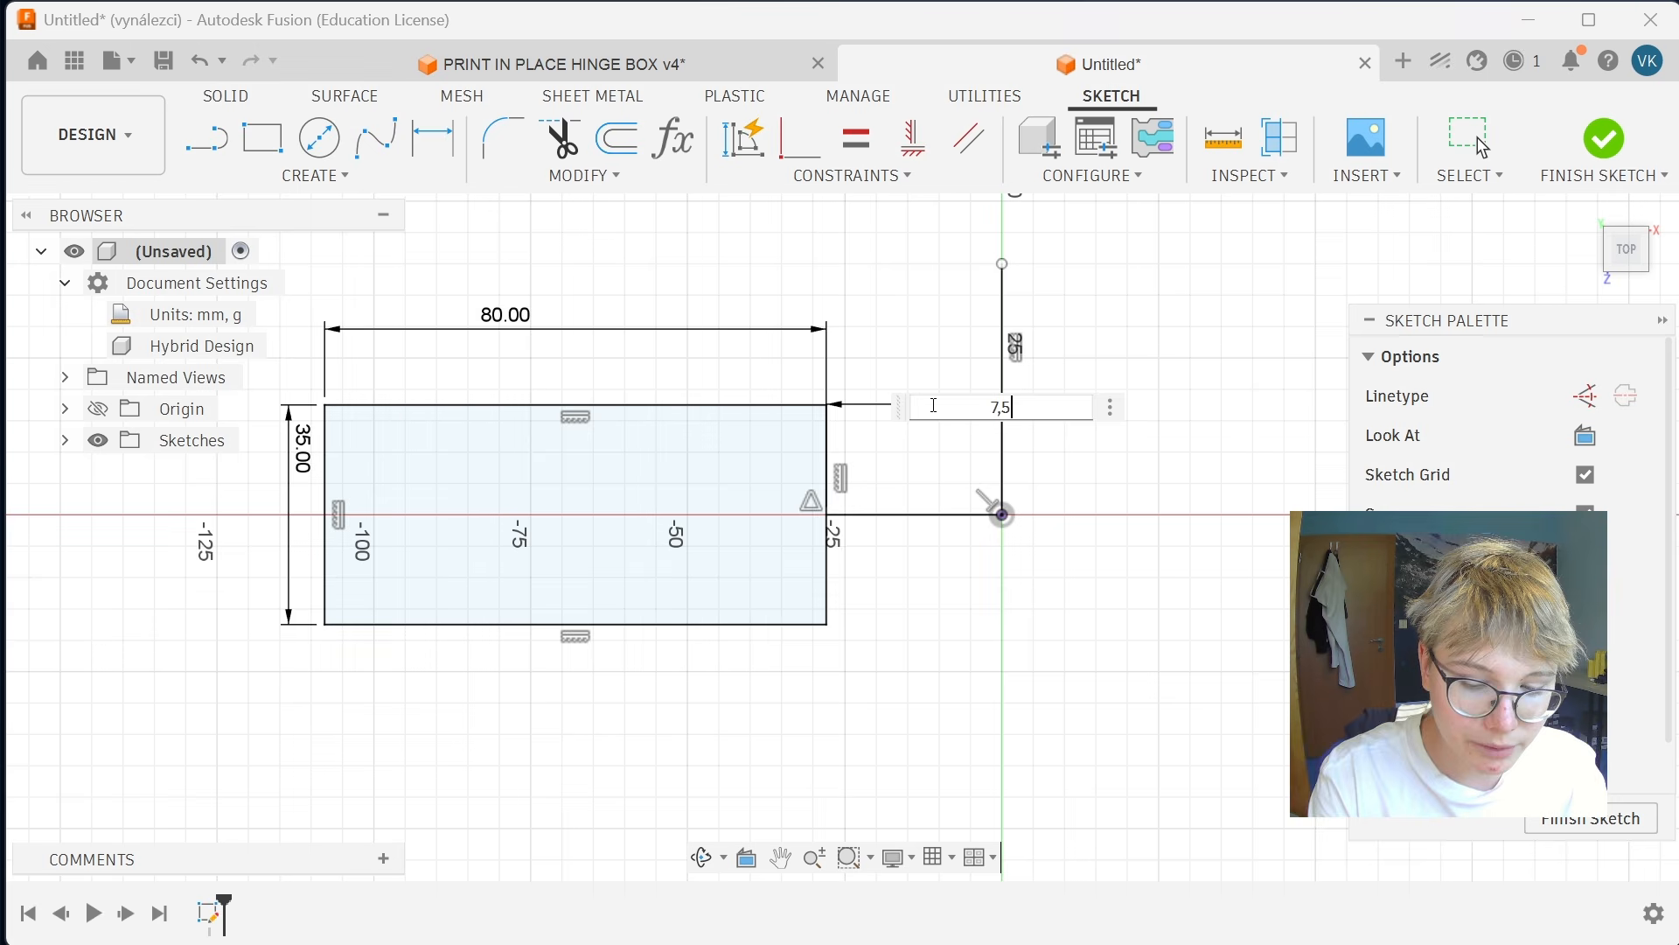
key(Return)
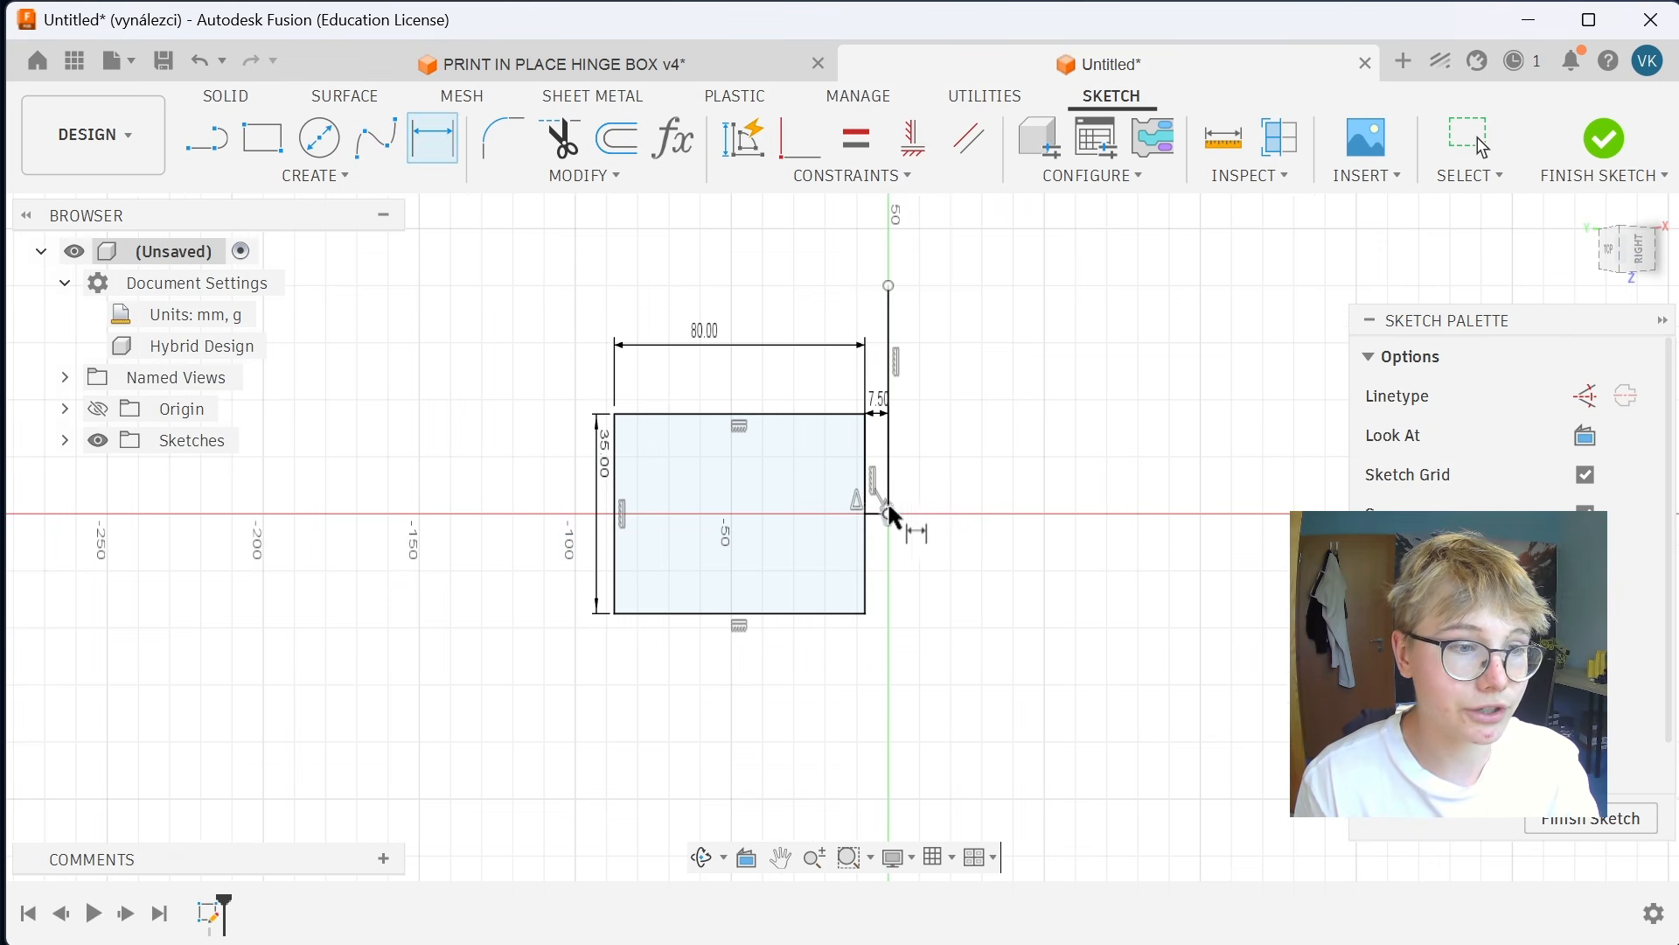
Mirror the rectangle's four edges about the upright line through the origin, and finish the sketch.
scroll(864, 506, down, 3)
scroll(864, 506, up, 4)
shift+middle_drag(946, 481, 1020, 483)
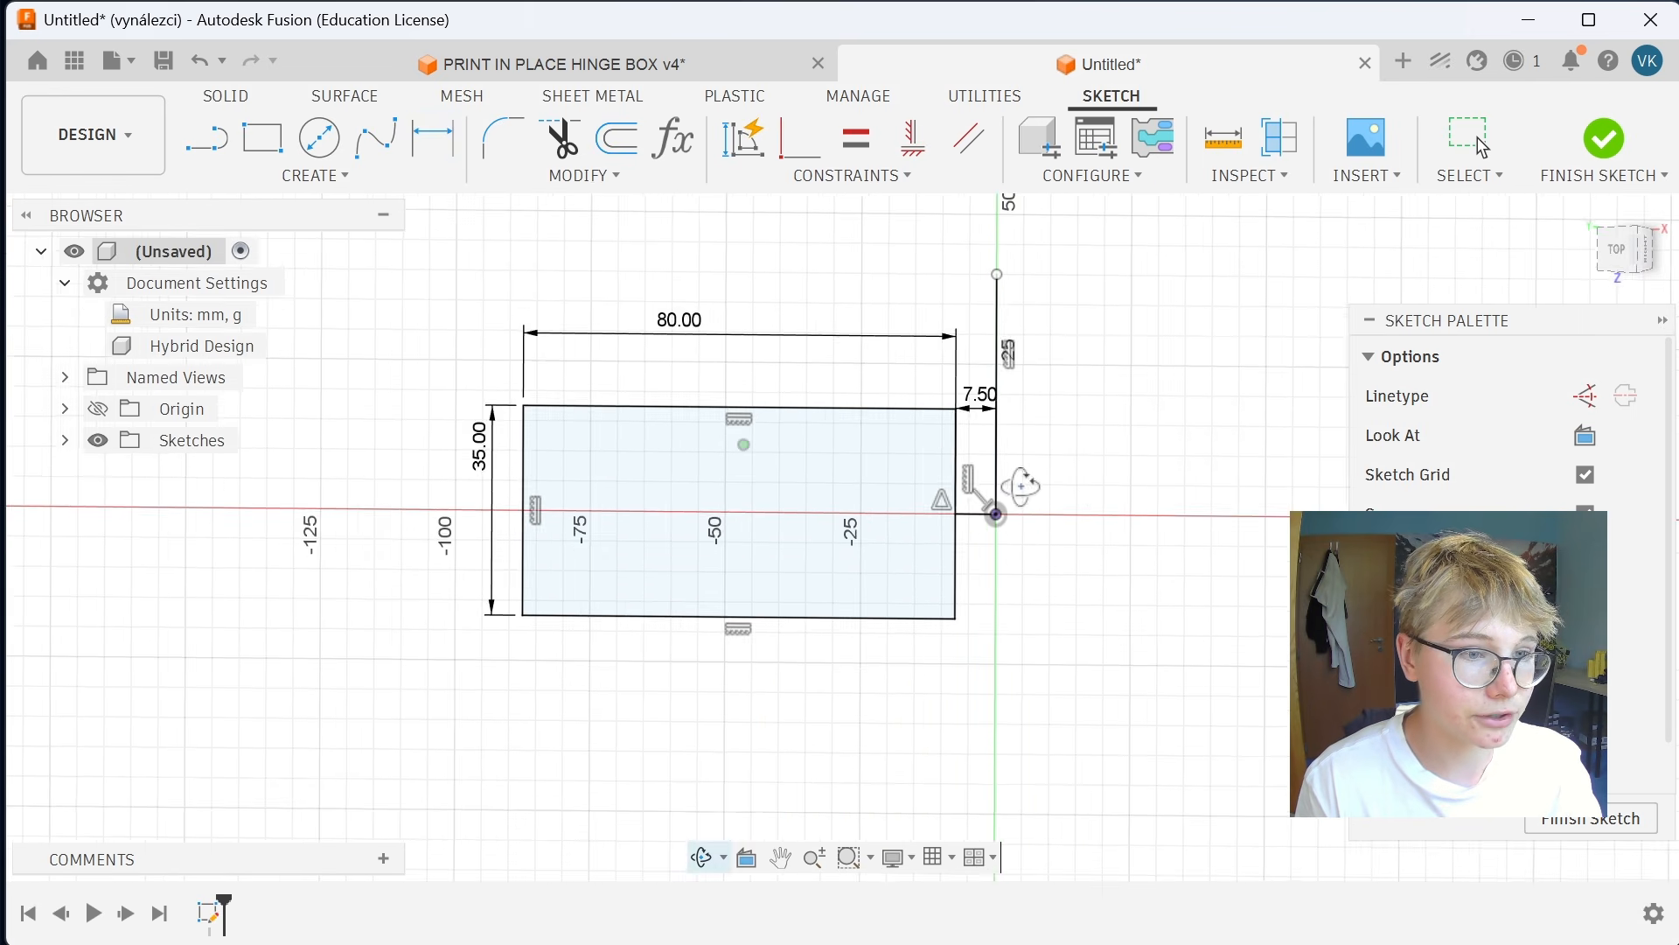
scroll(1034, 483, down, 2)
scroll(1076, 464, up, 3)
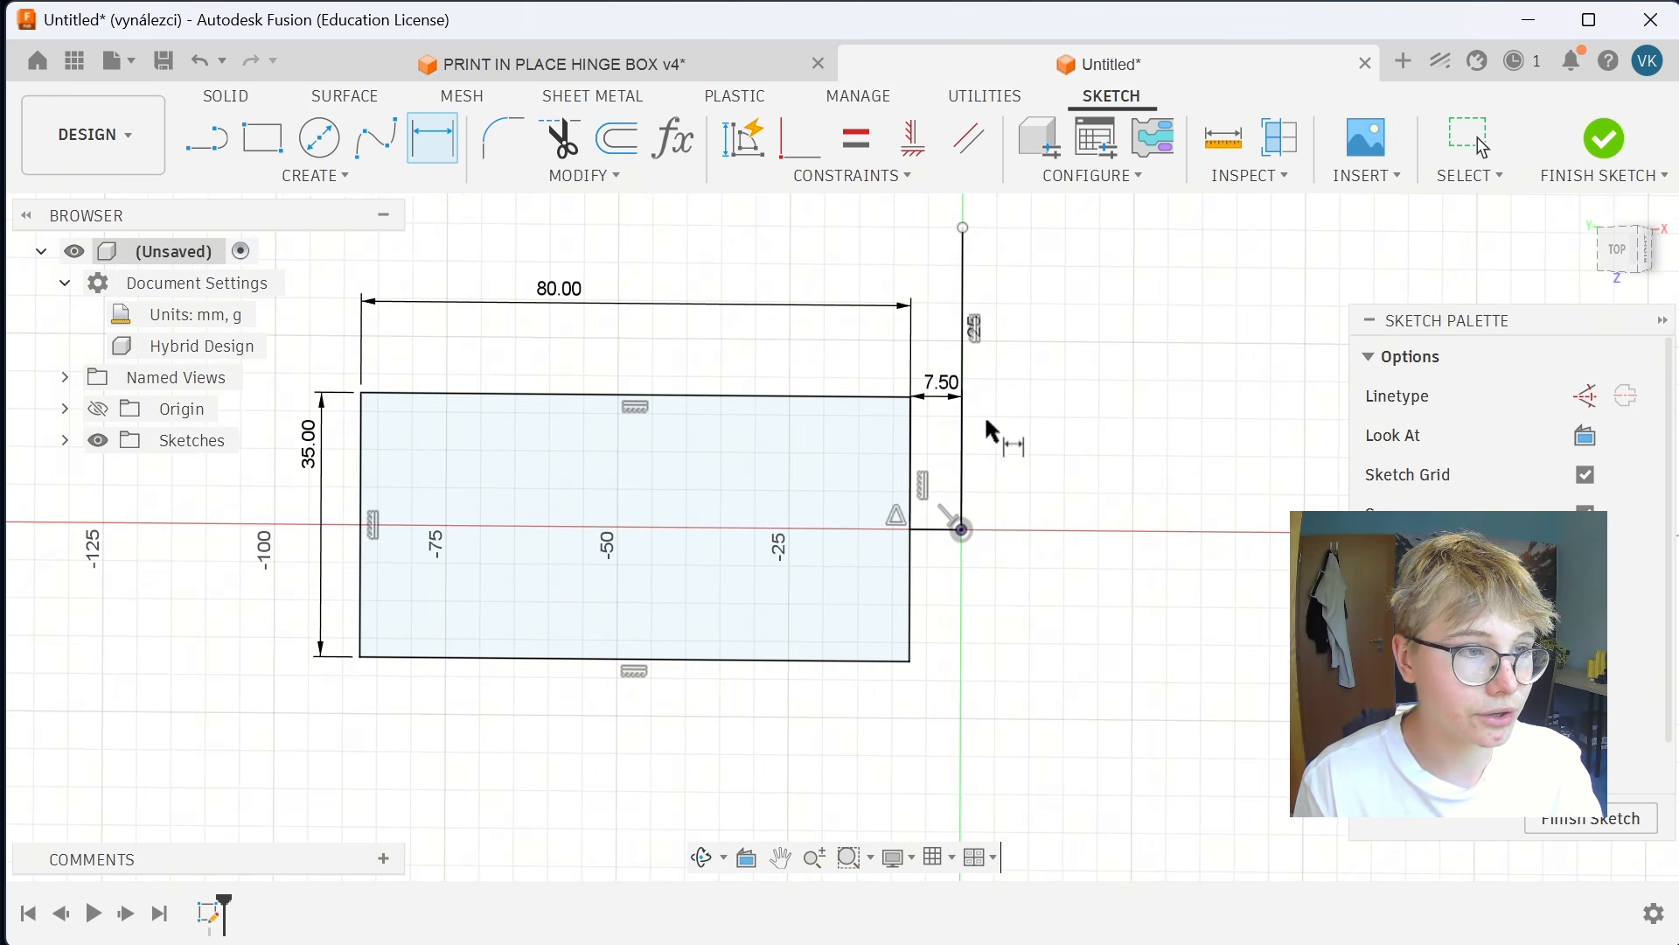
click(348, 180)
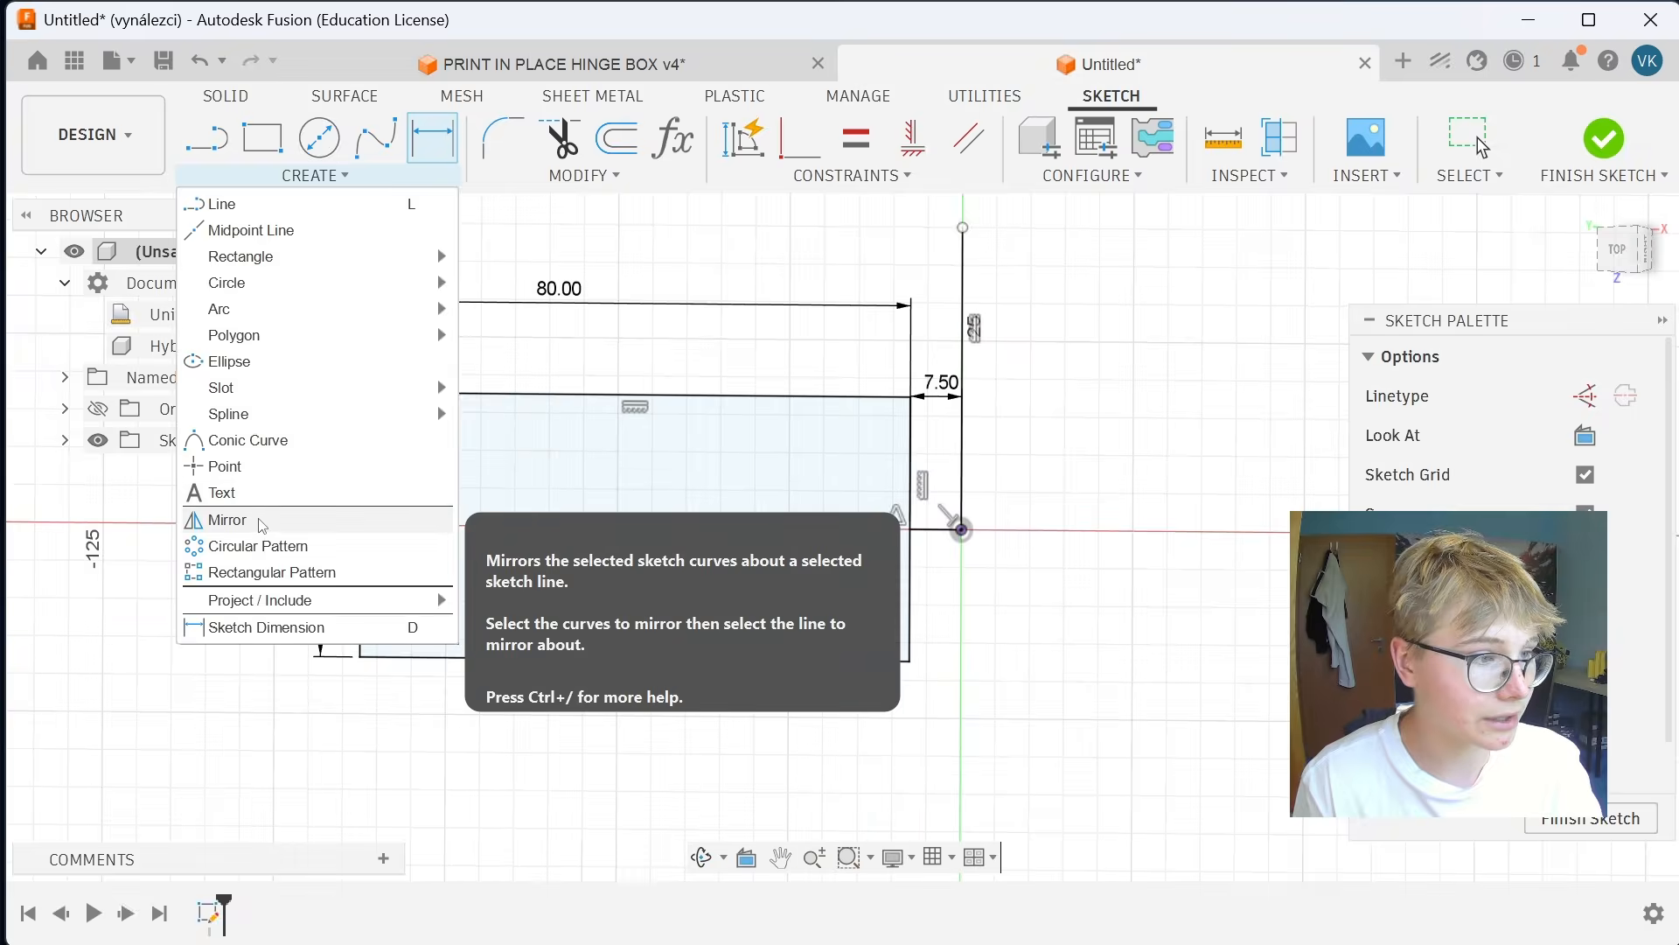
click(214, 522)
click(726, 395)
click(361, 464)
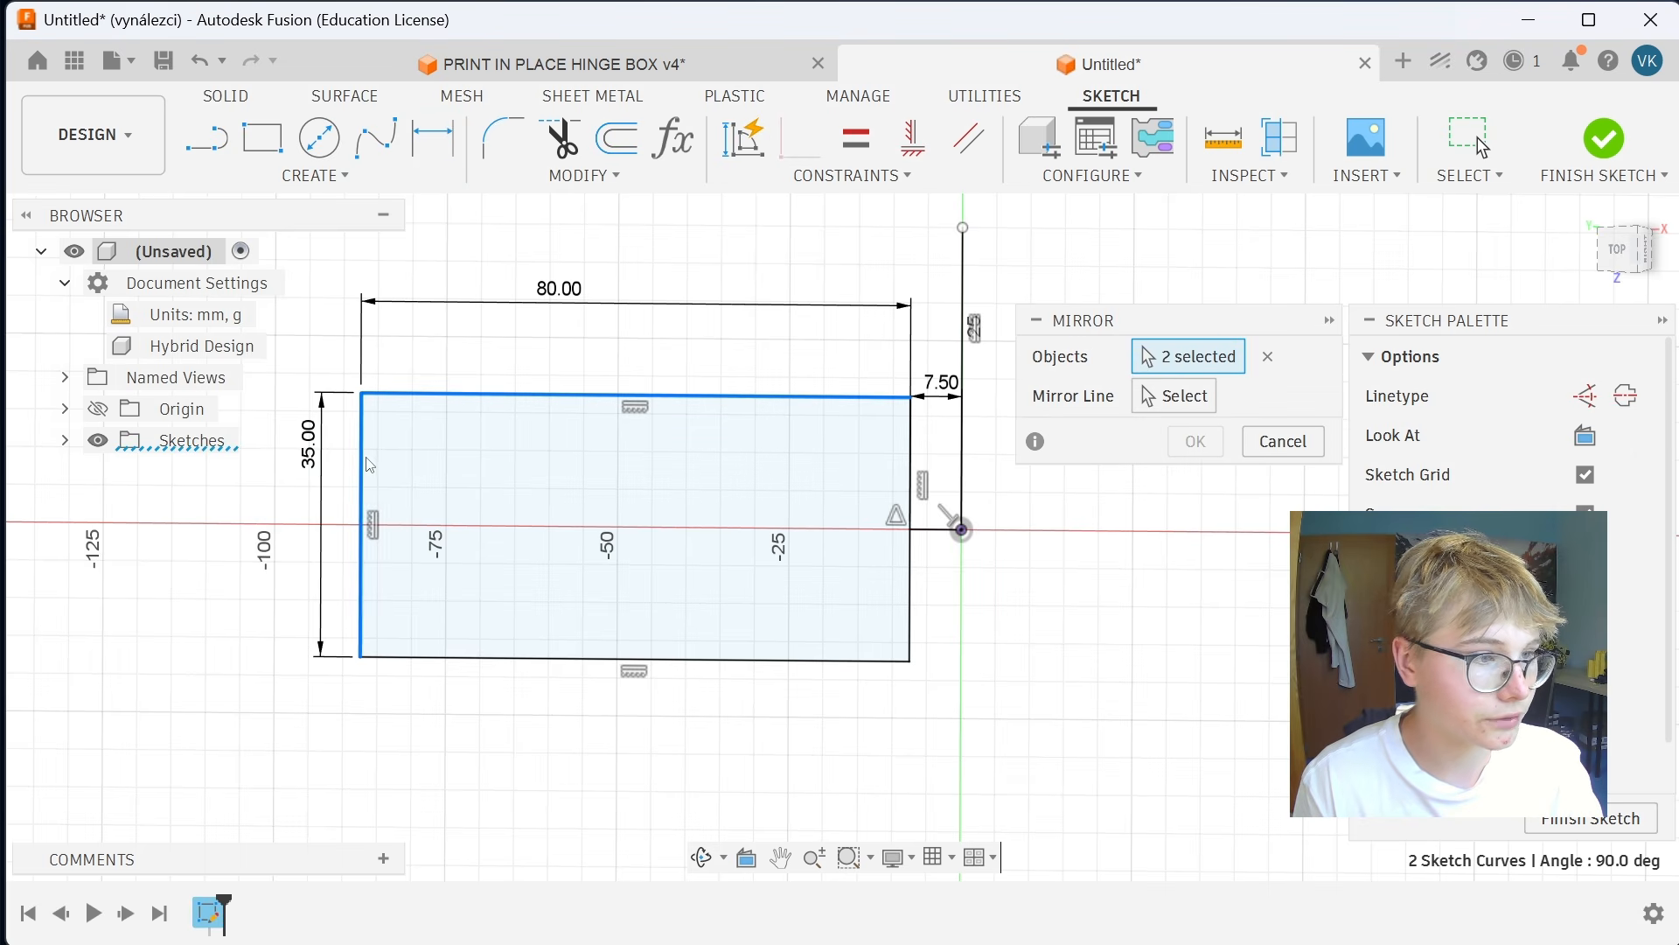
click(781, 665)
click(911, 564)
click(1175, 395)
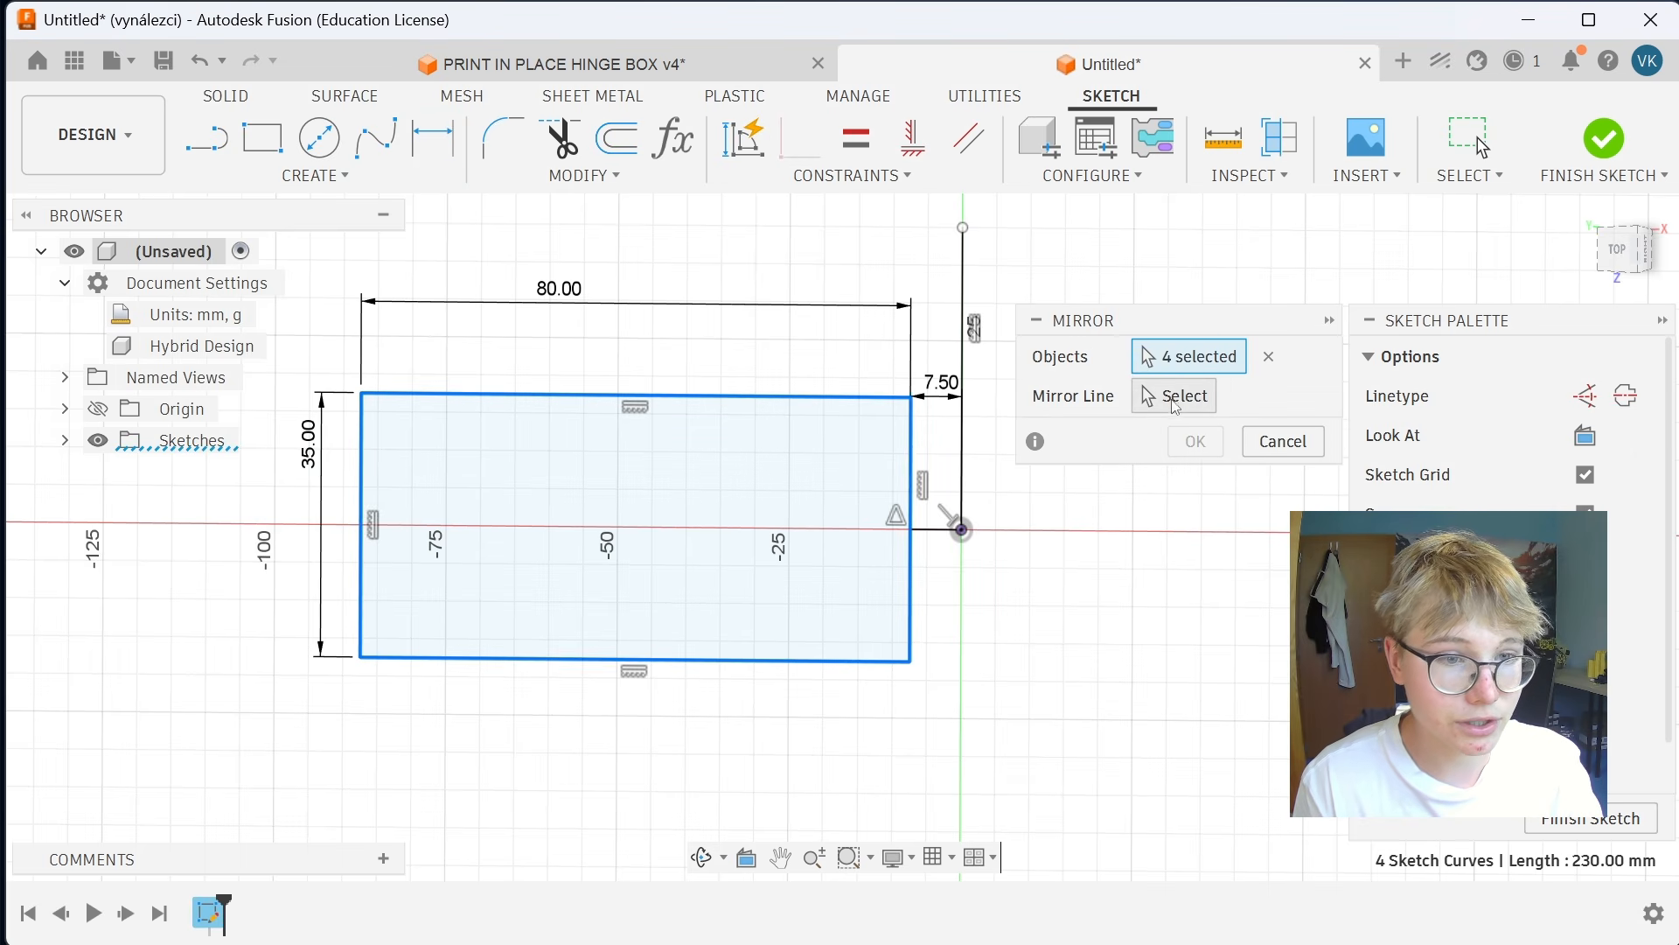
middle_drag(1173, 592, 1014, 637)
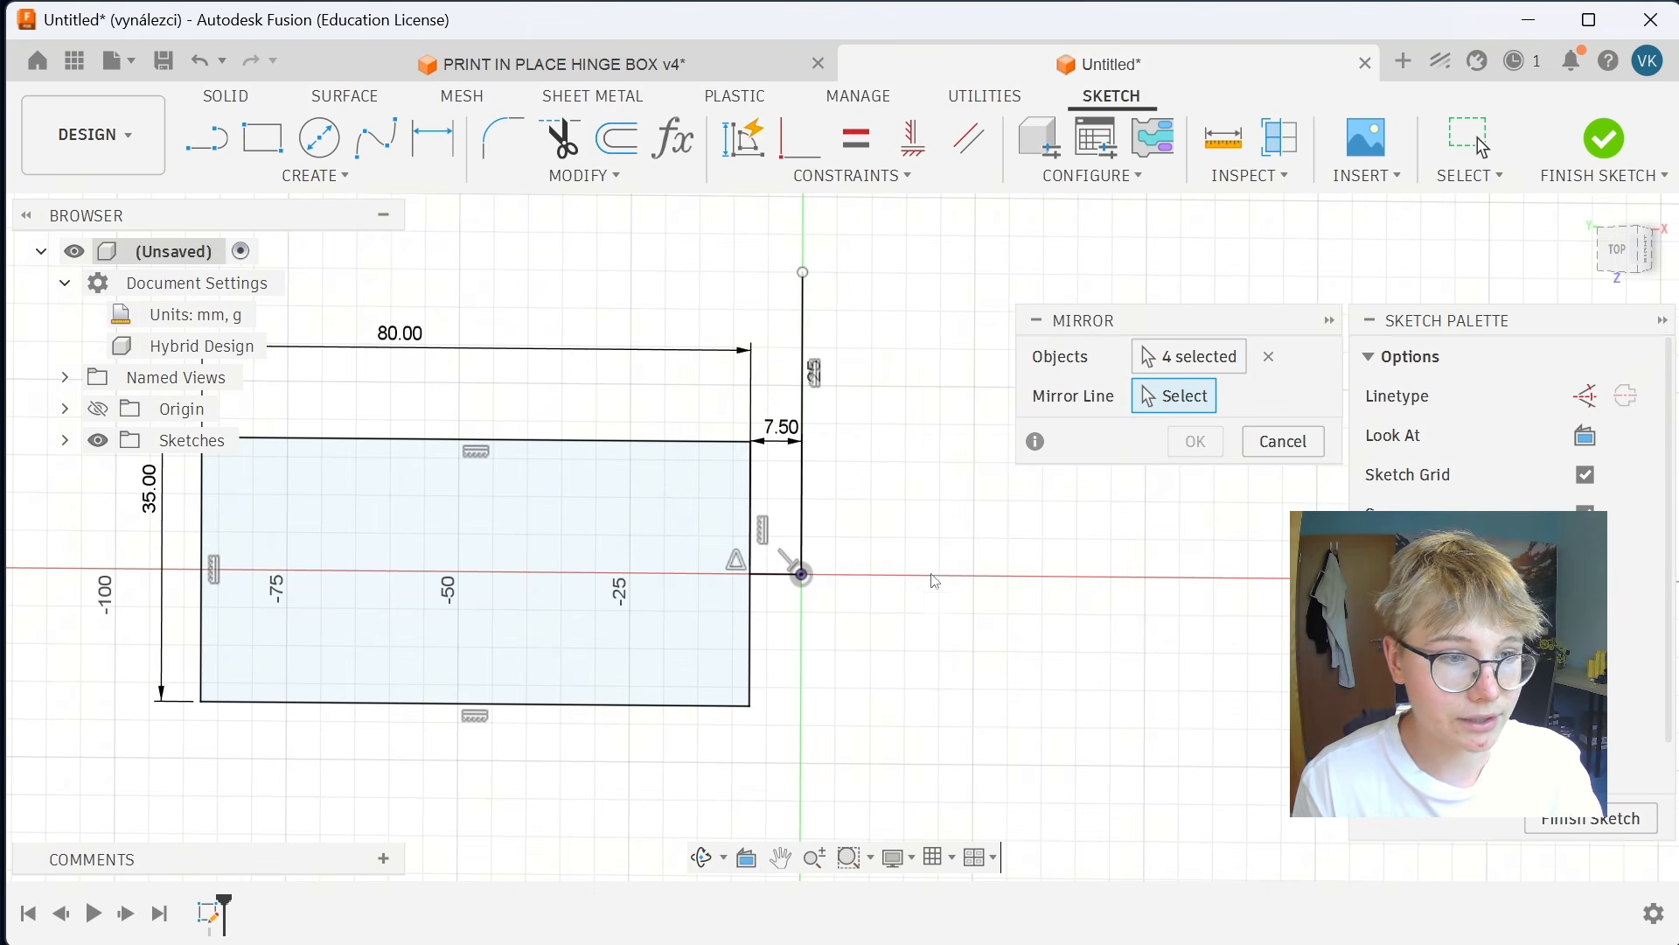
click(803, 437)
click(1194, 442)
scroll(1006, 726, down, 4)
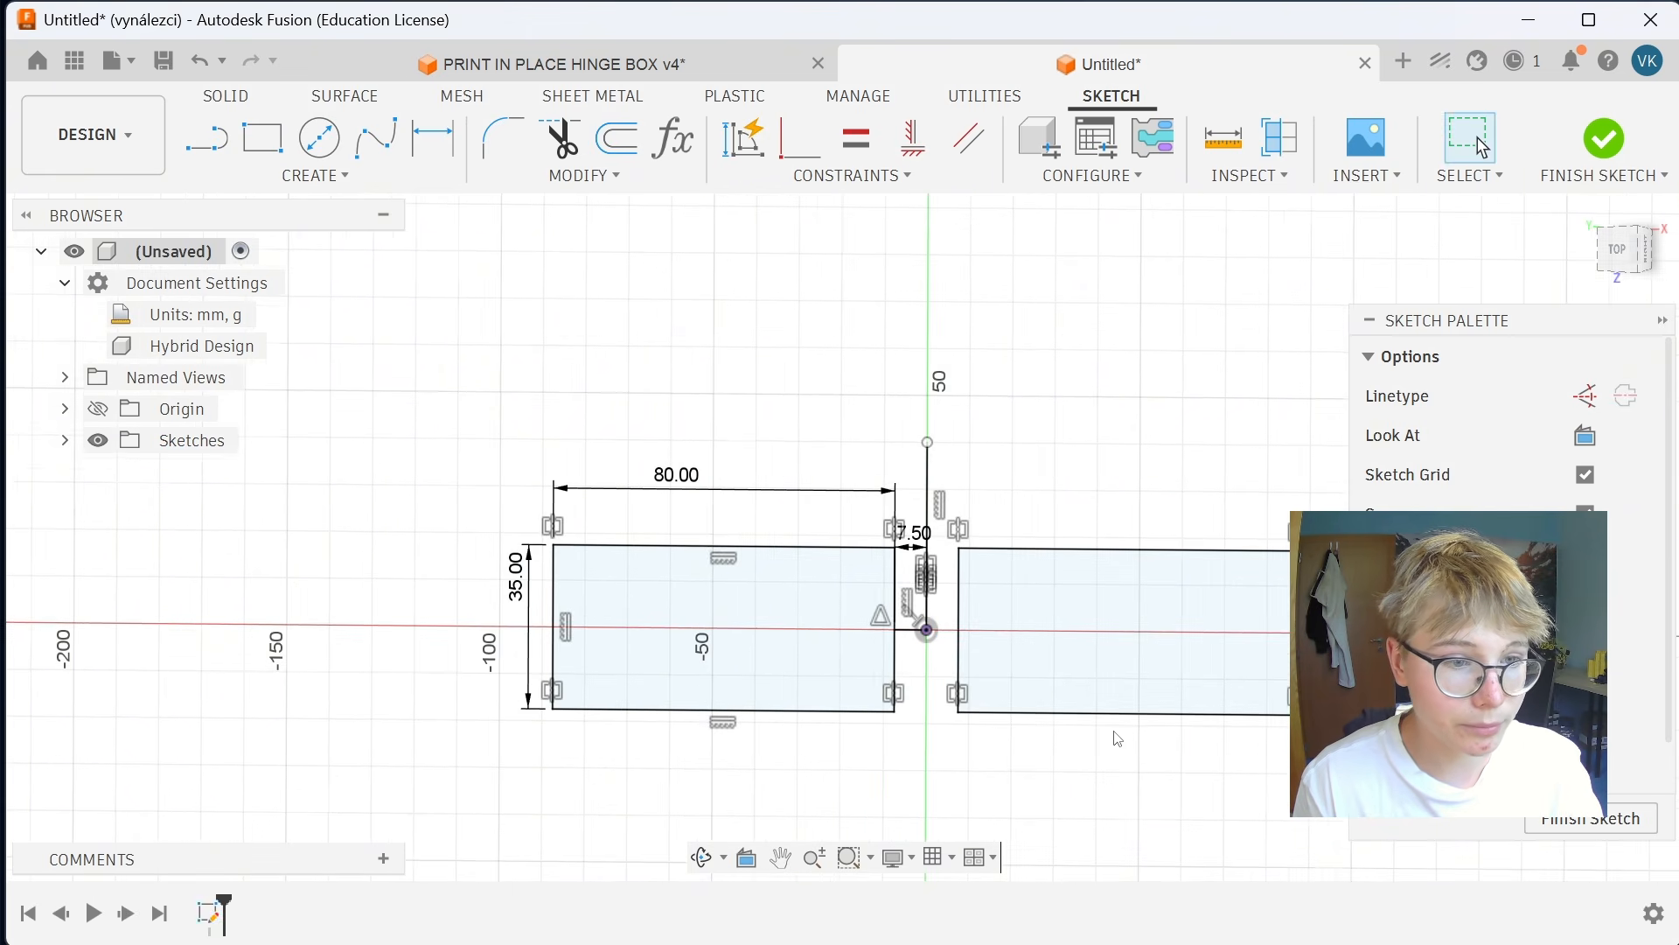
mouse_move(1017, 729)
shift+middle_down()
mouse_move(979, 700)
mouse_move(1237, 373)
shift+middle_up()
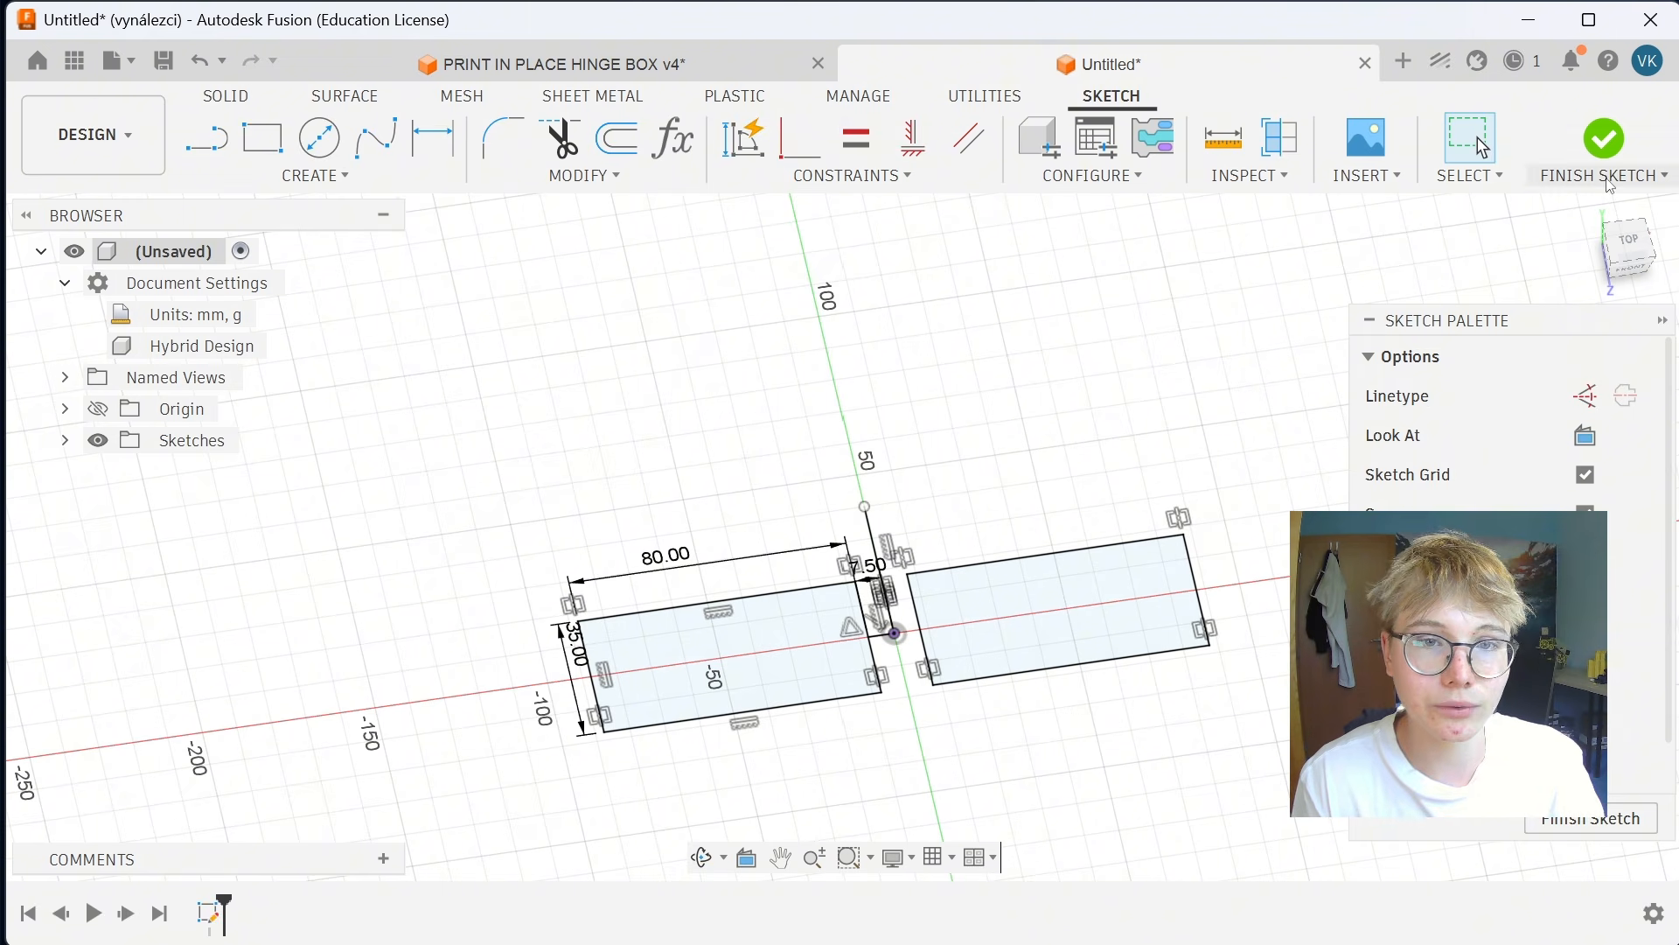
click(1614, 151)
scroll(787, 501, up, 3)
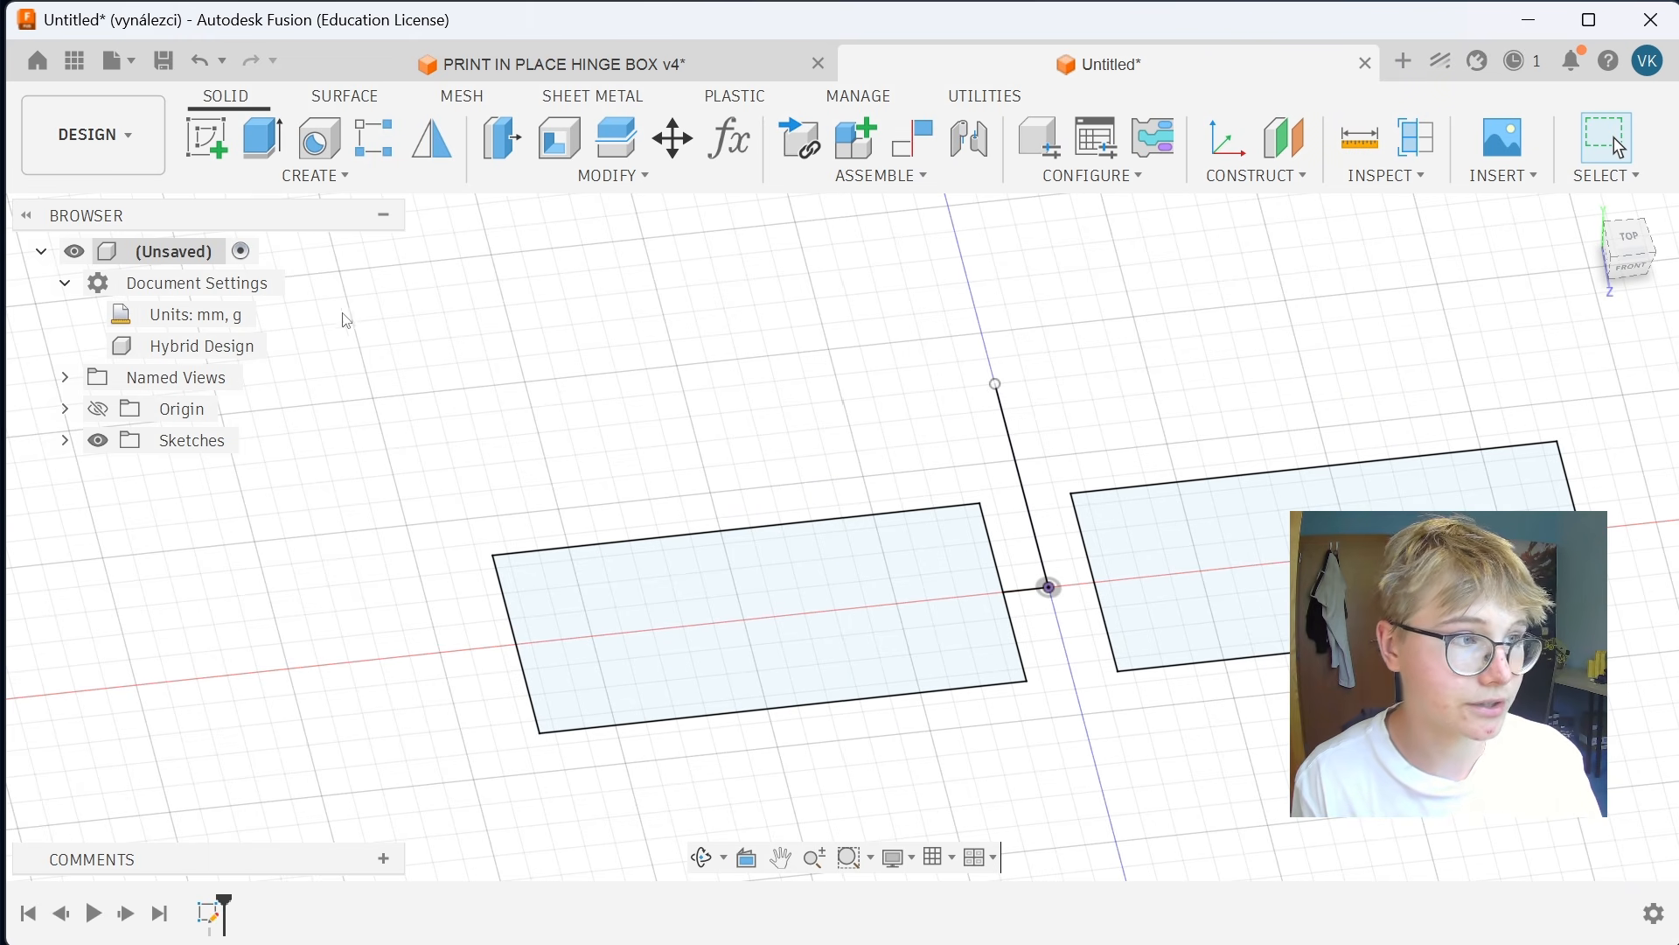
Extrude both rectangle profiles together by -2 mm, below the sketch plane.
click(317, 177)
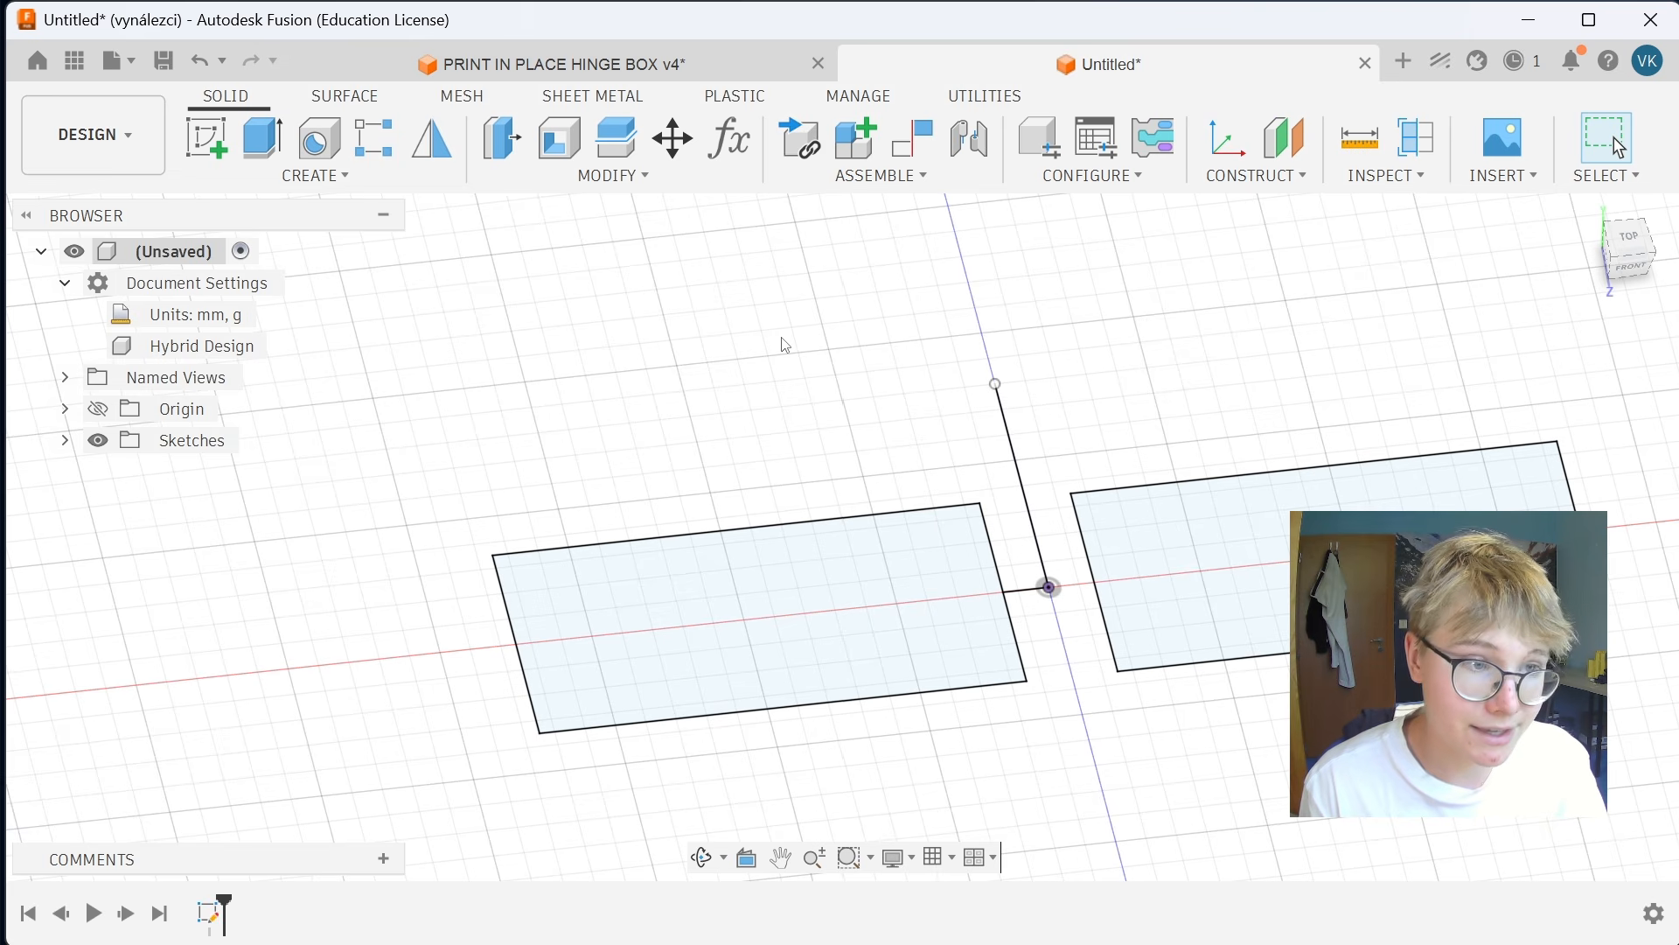
key(e)
middle_drag(1097, 372, 861, 328)
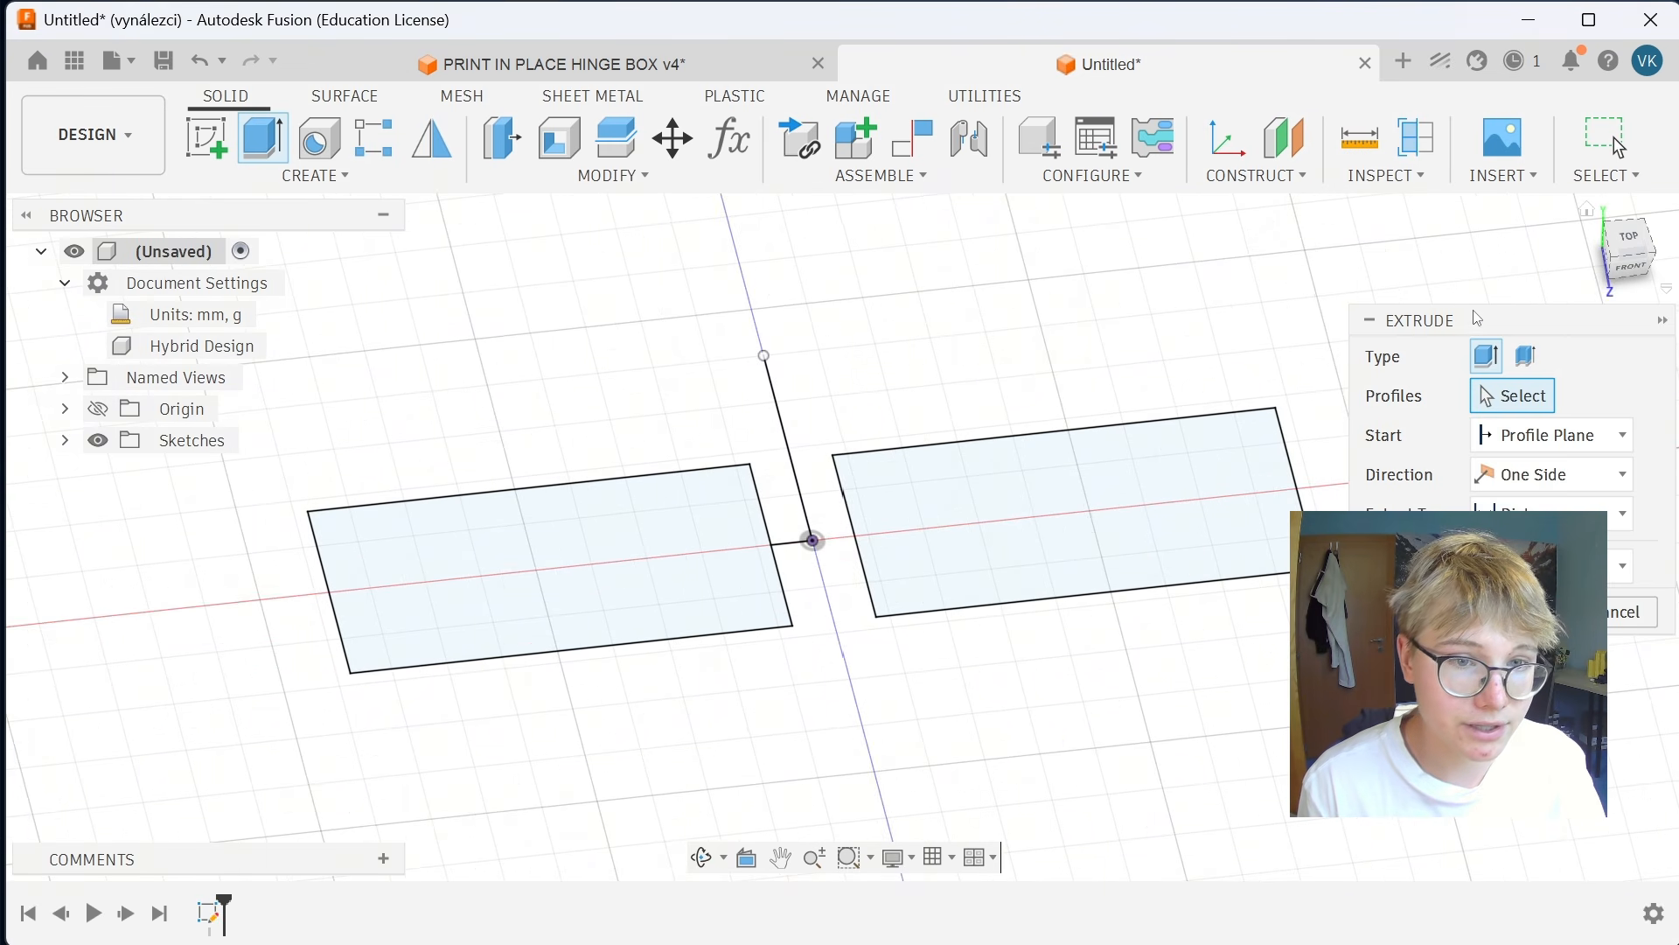
drag(1495, 335, 1477, 374)
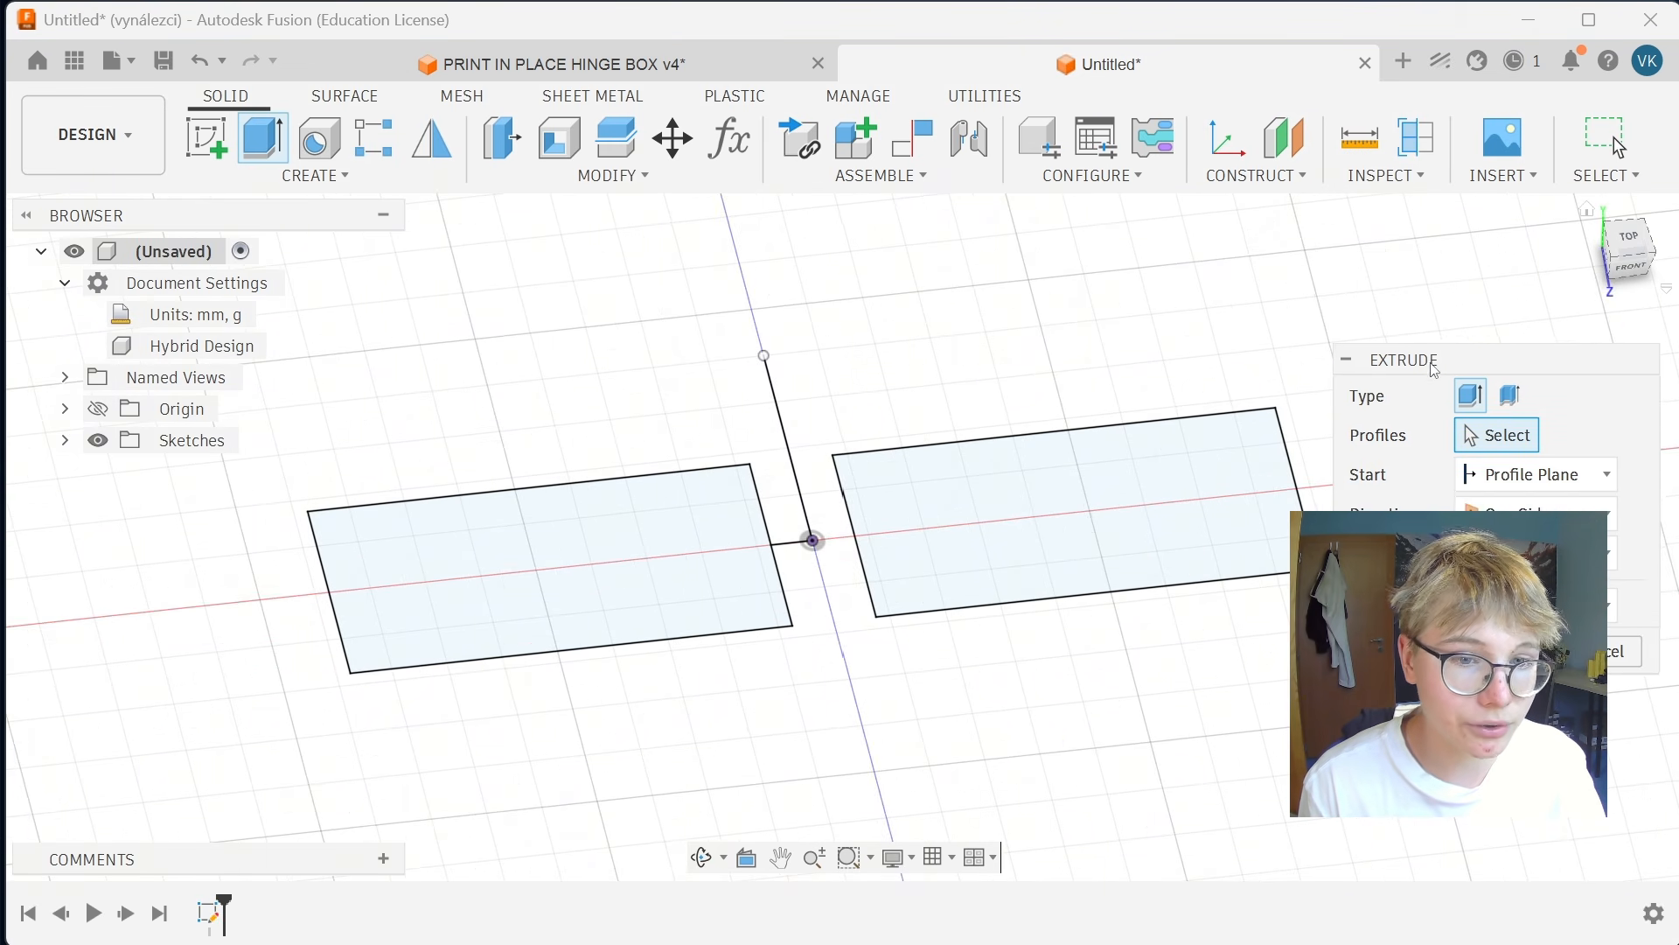
click(963, 482)
click(547, 551)
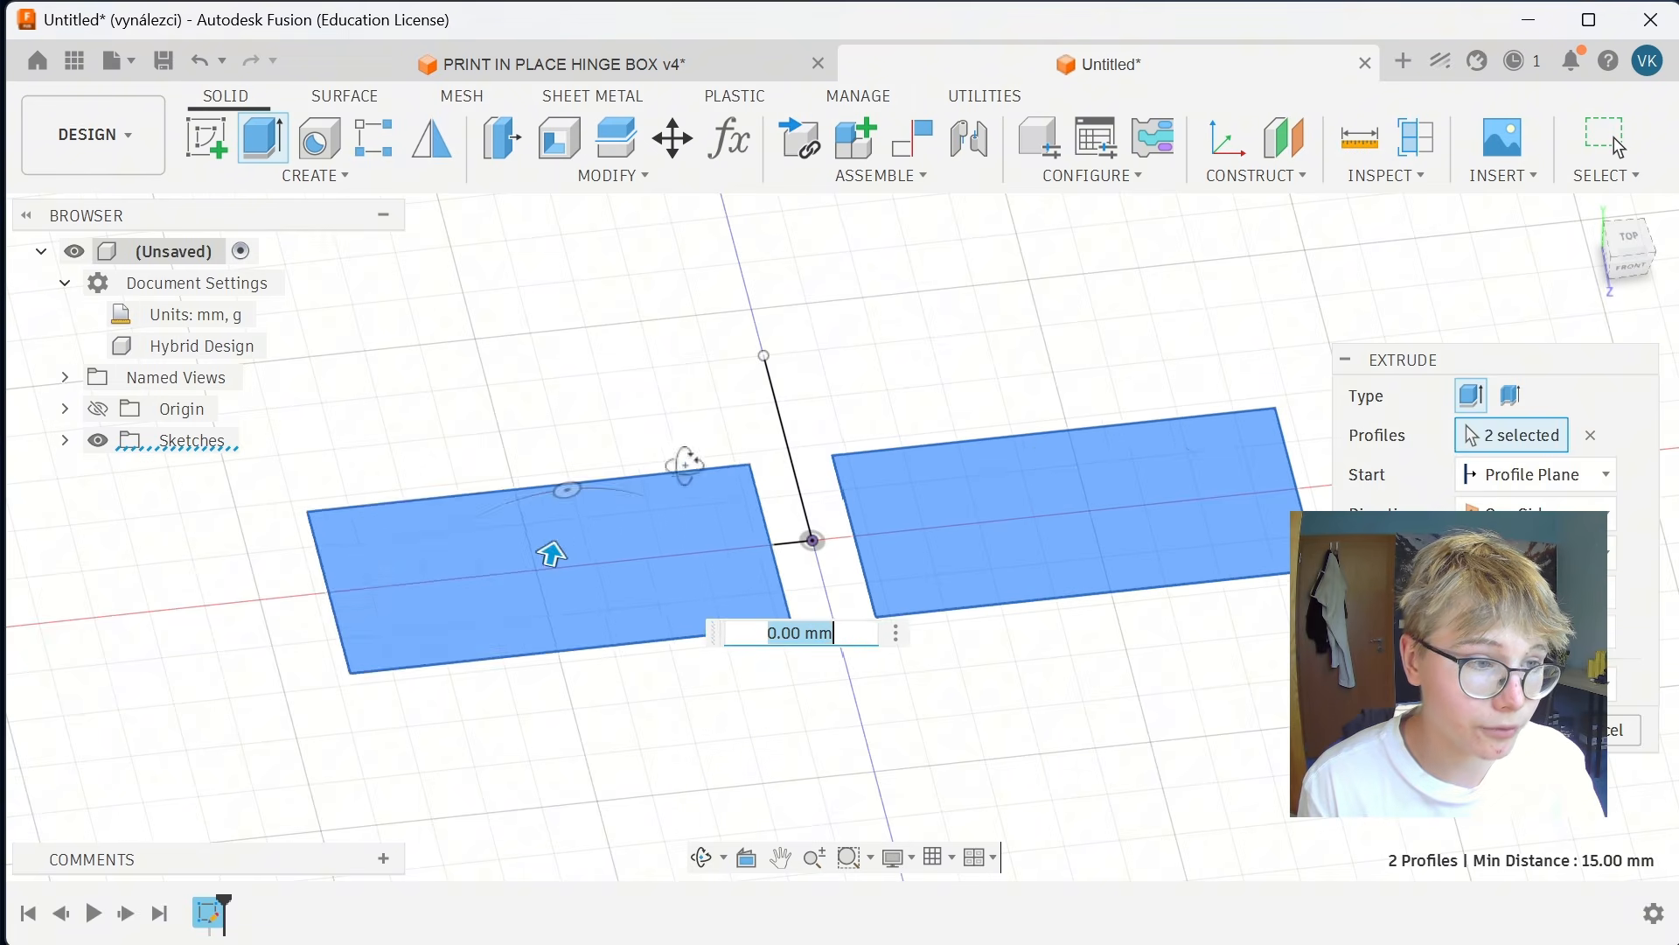
shift+middle_drag(548, 551, 682, 423)
drag(535, 512, 538, 533)
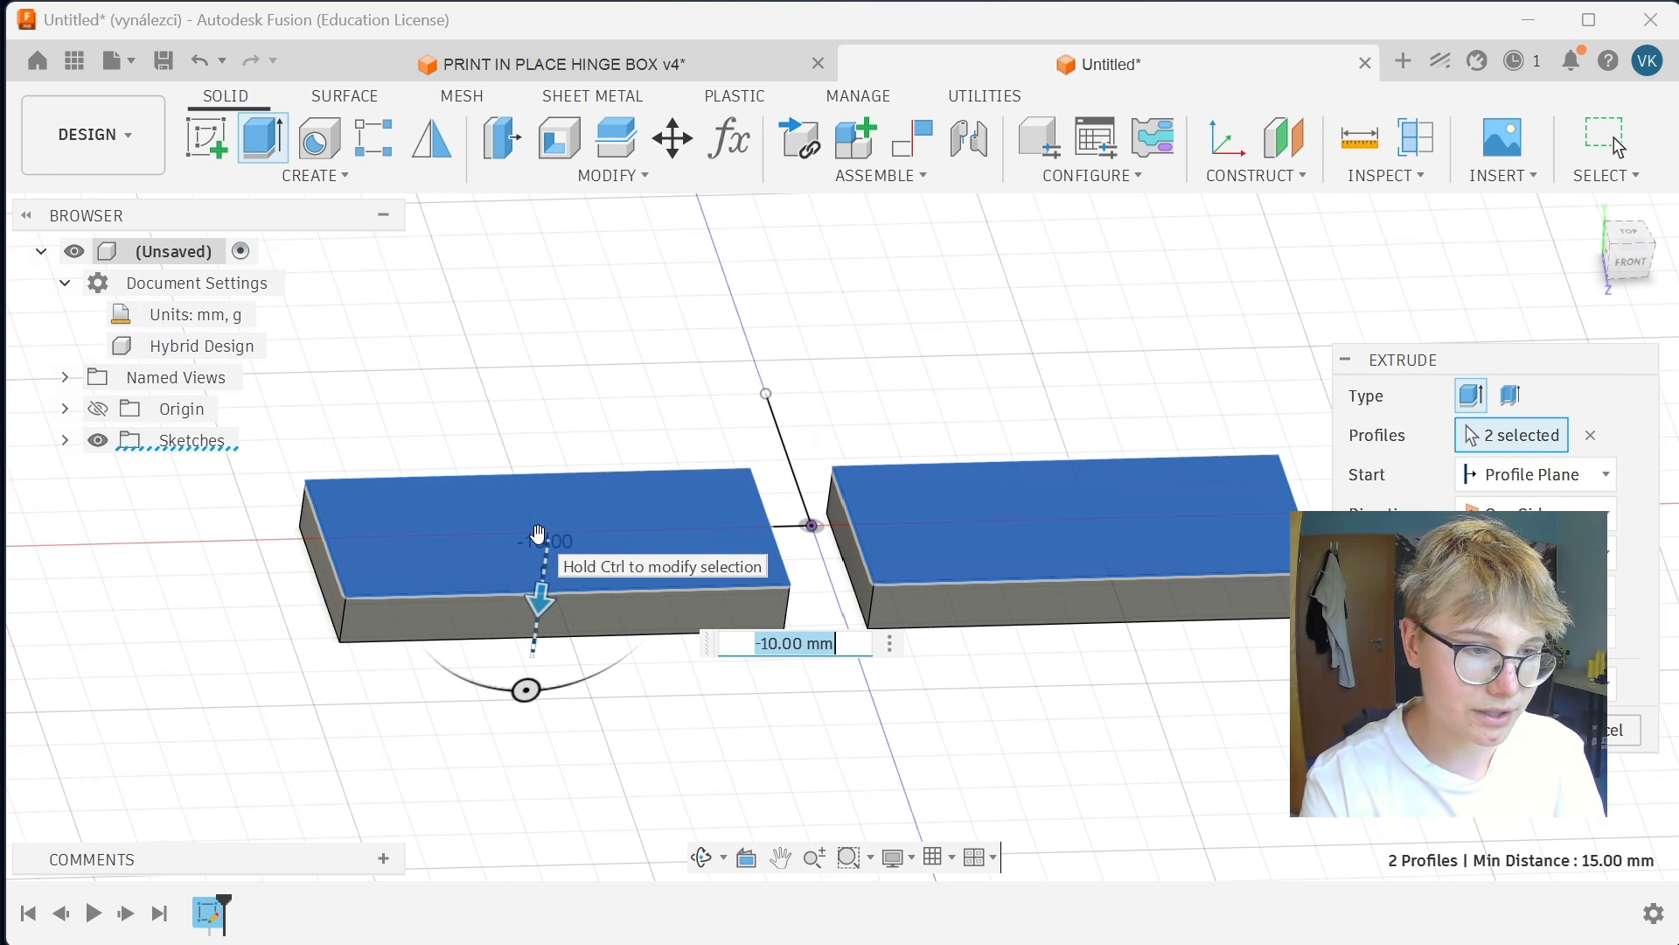
text(-)
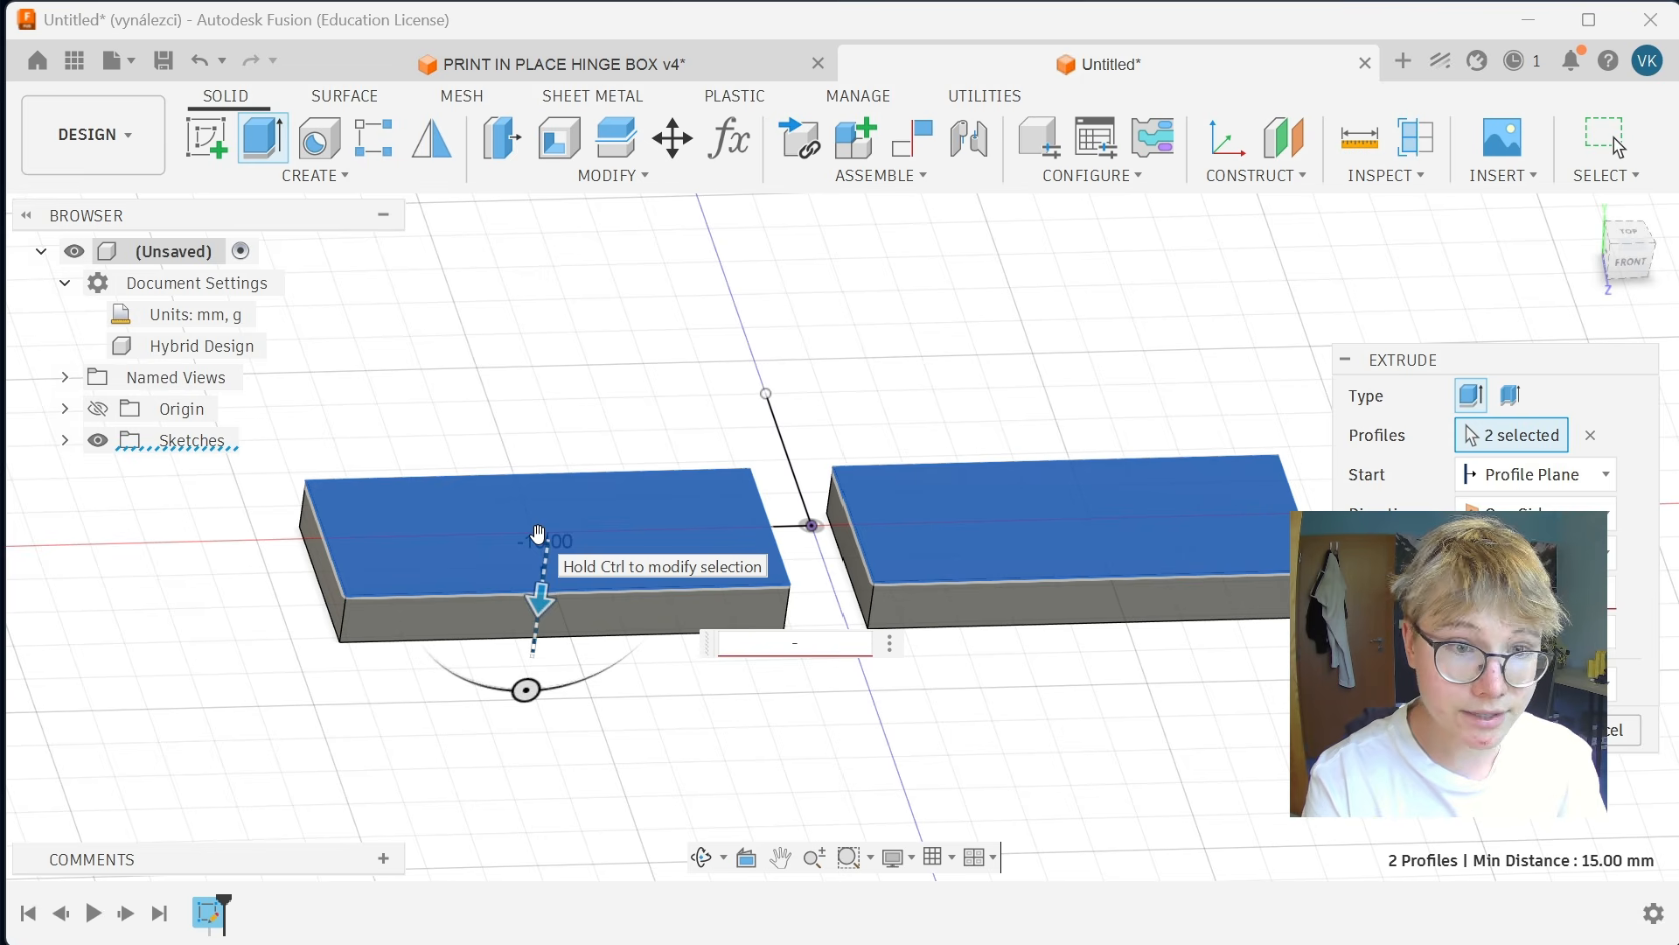
text(2)
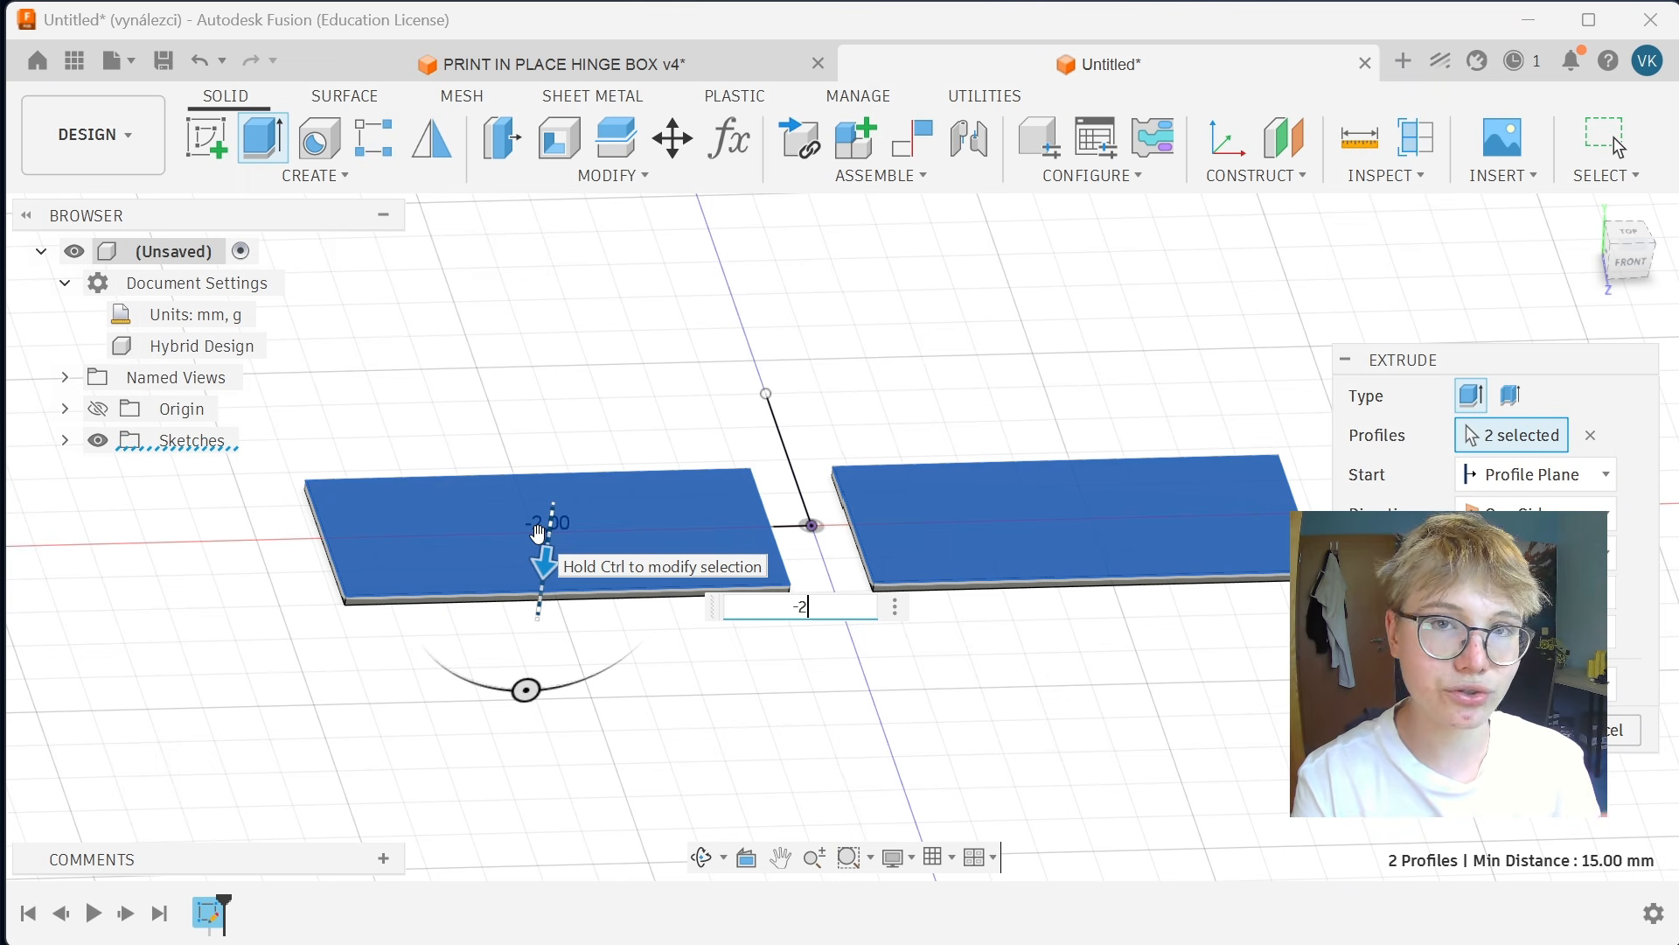
key(Return)
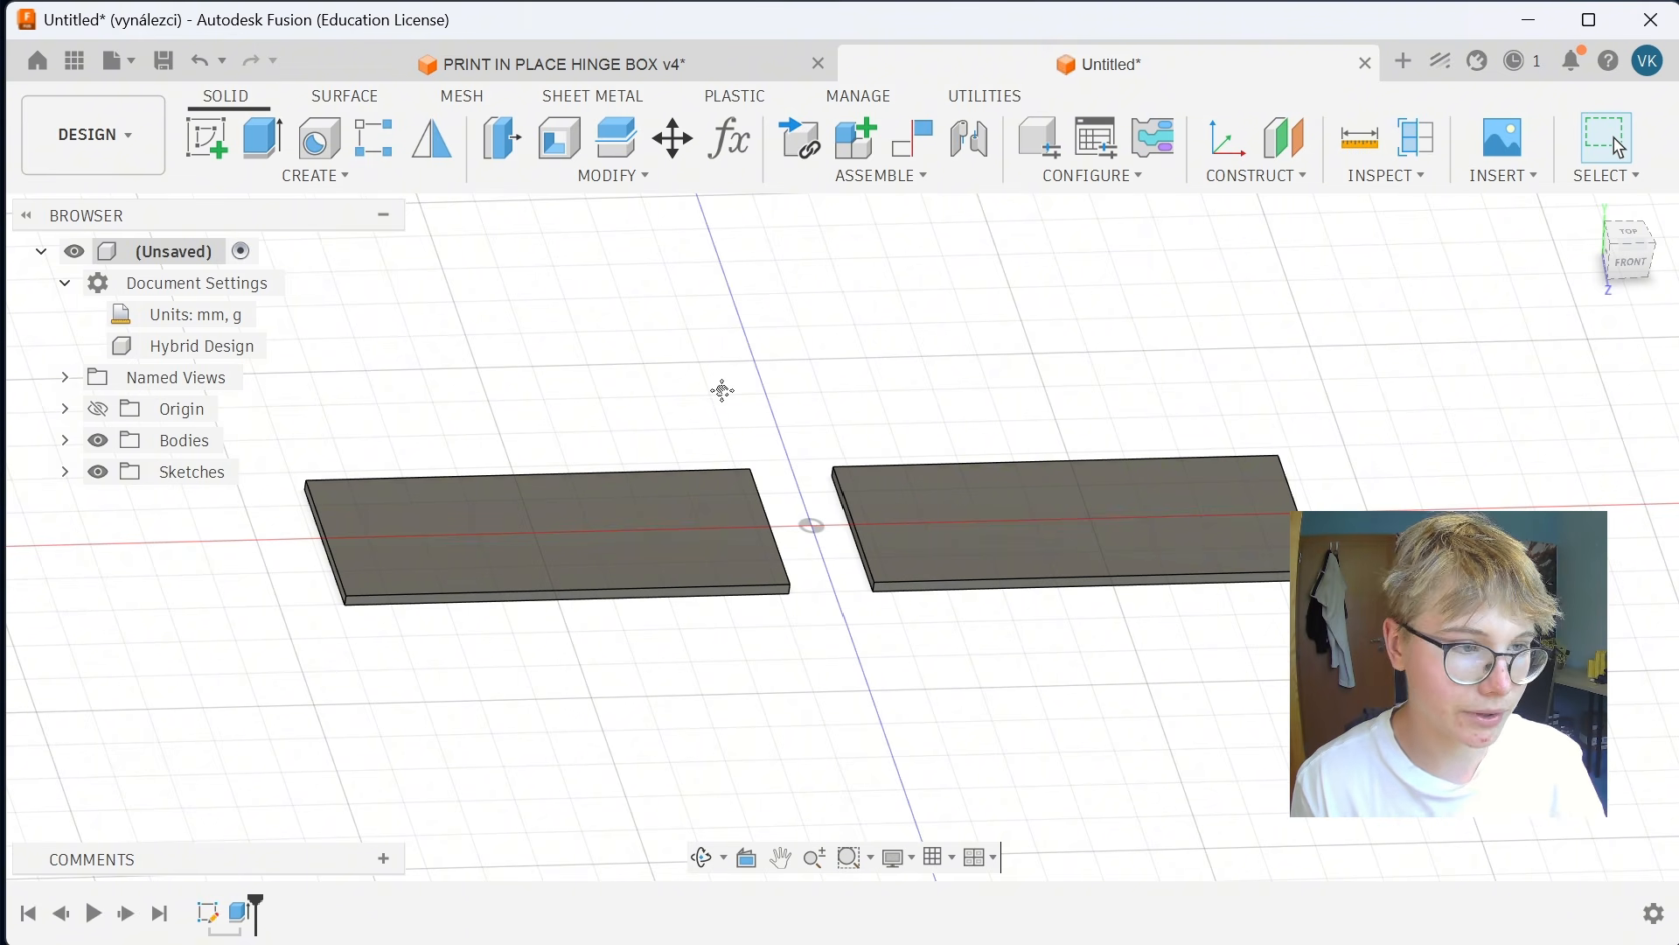
Set up a thin extrude on the upper faces of both base plates with a 2 mm wall thickness.
scroll(719, 386, down, 1)
key(e)
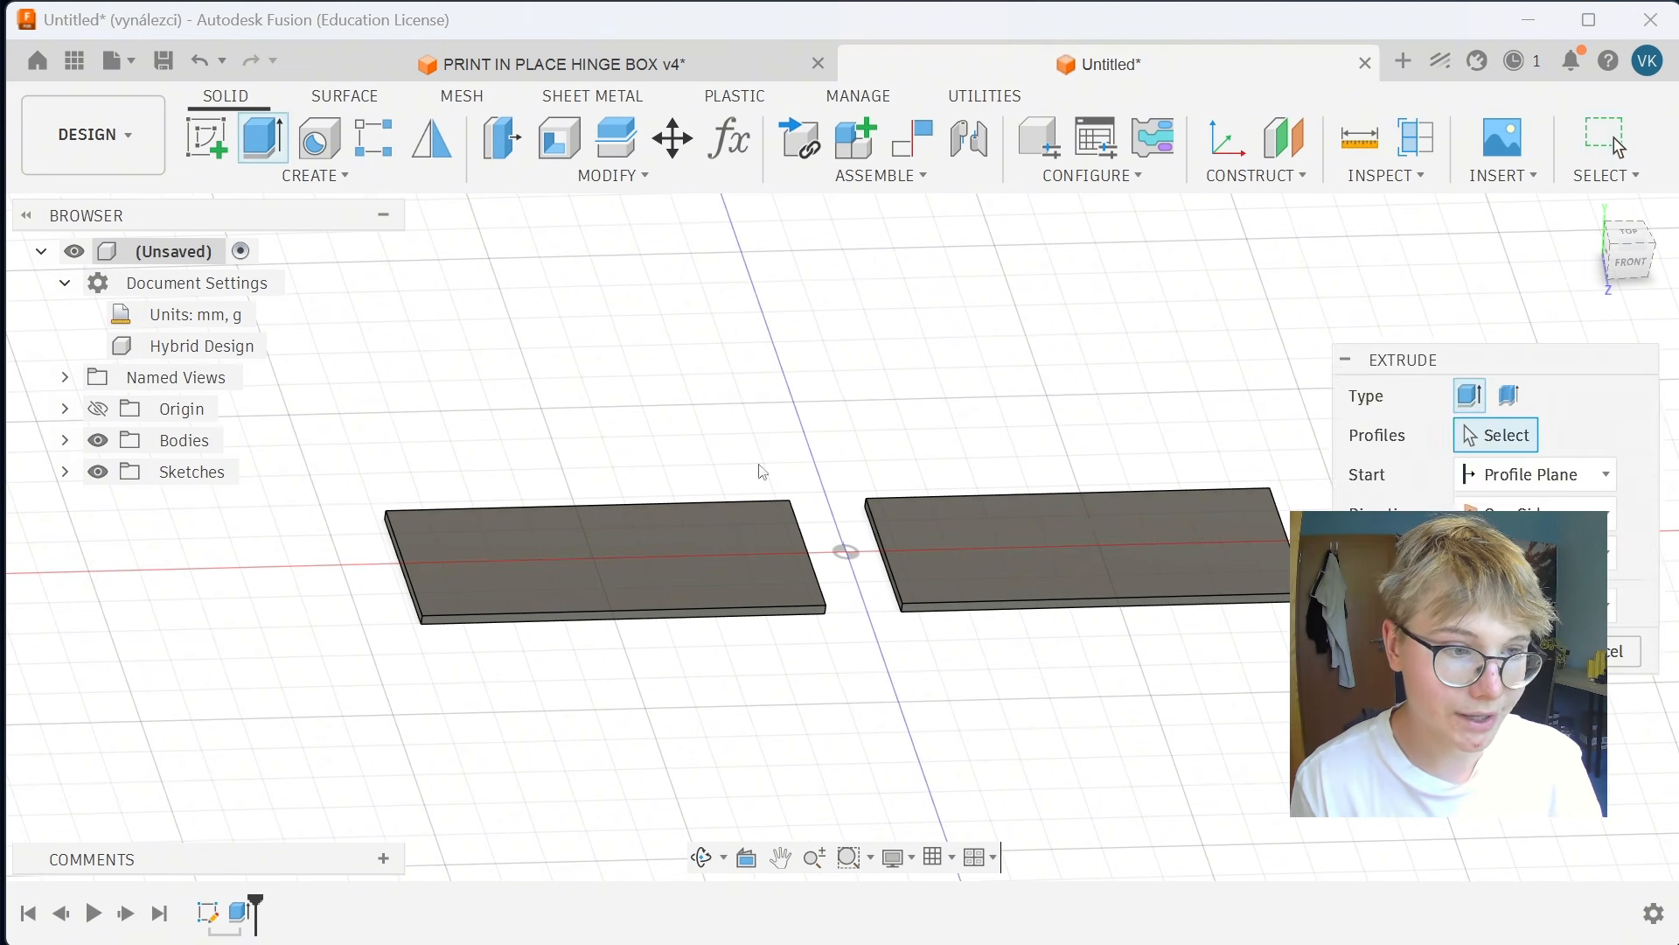
click(754, 524)
click(917, 499)
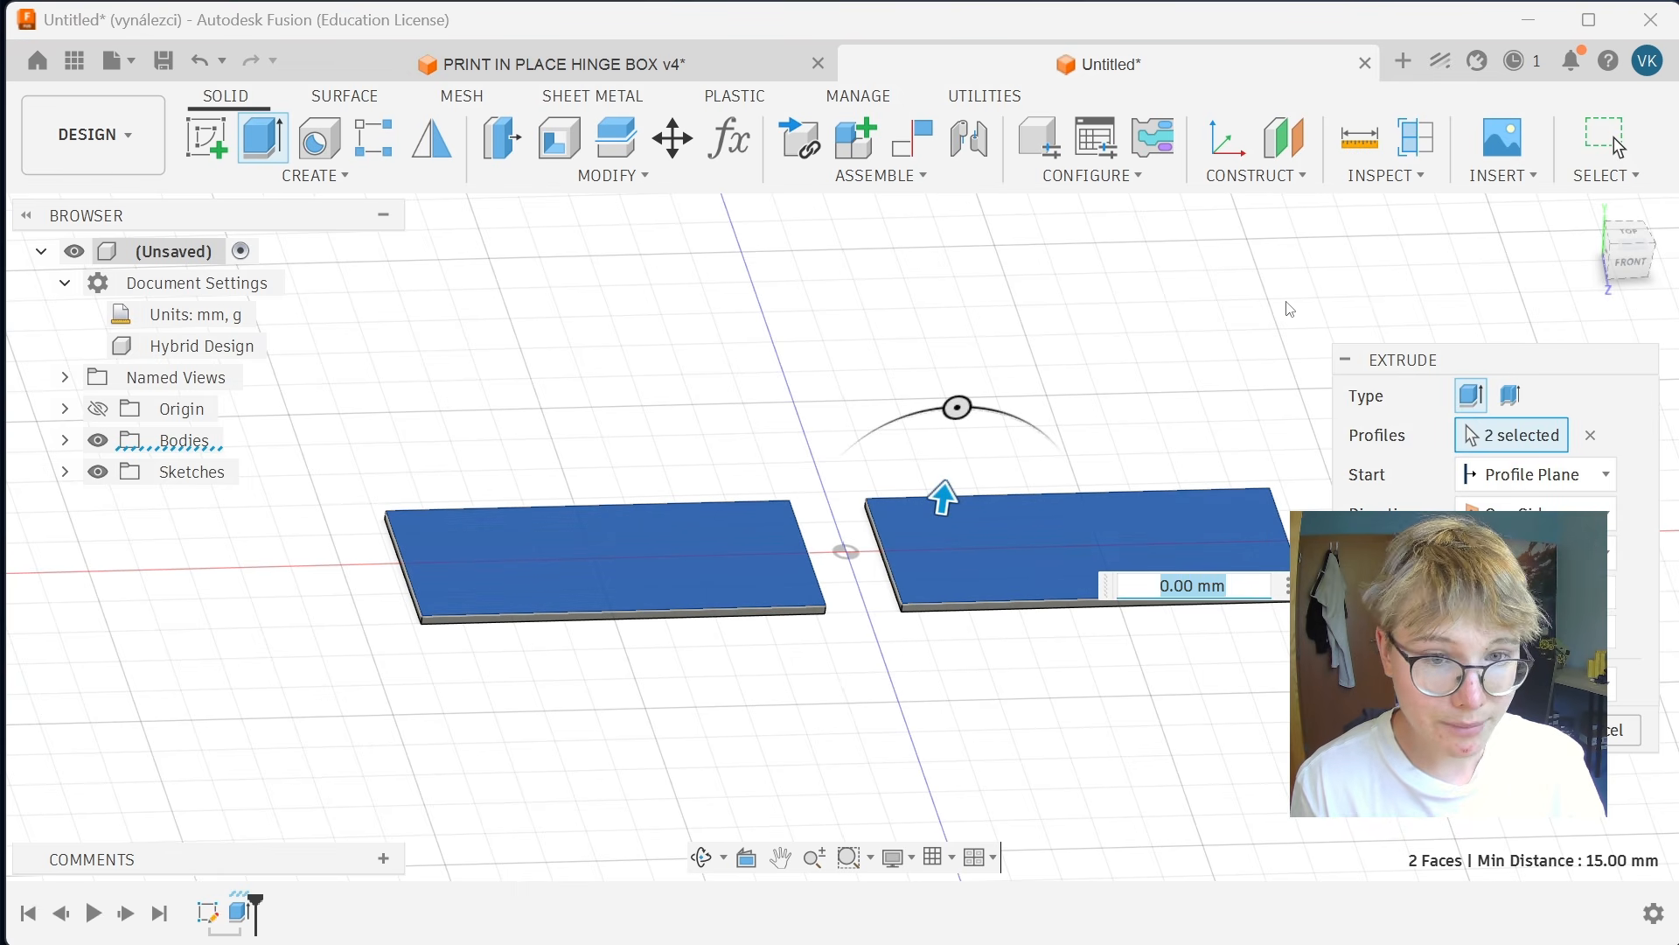
drag(1477, 363, 1441, 322)
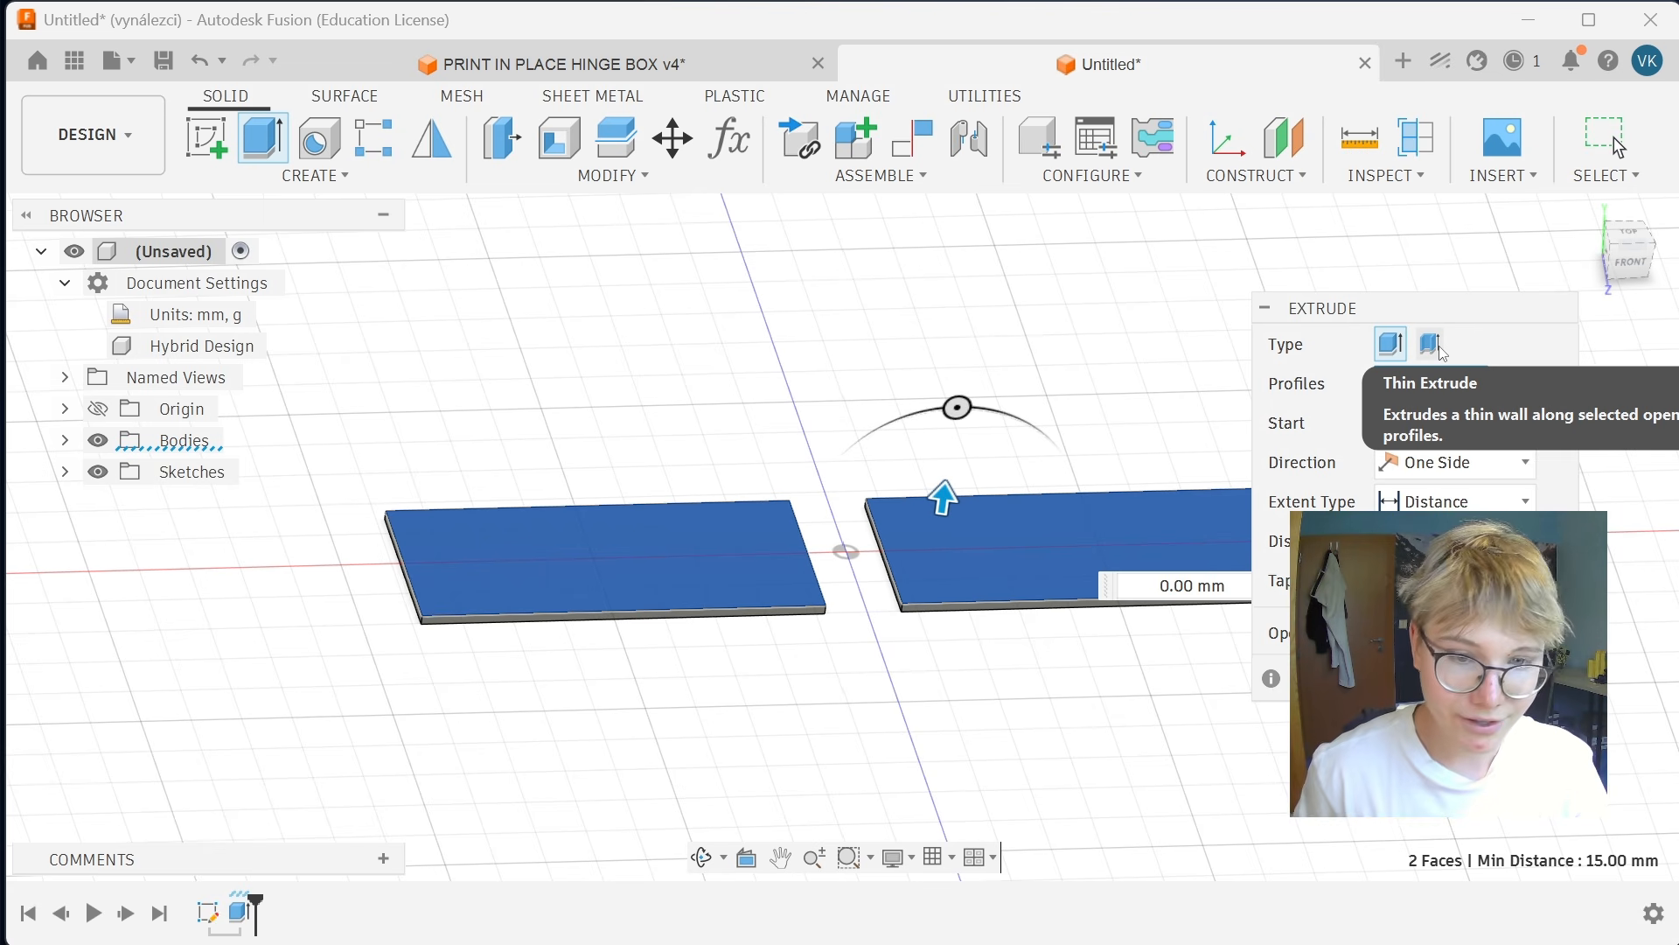
click(1442, 352)
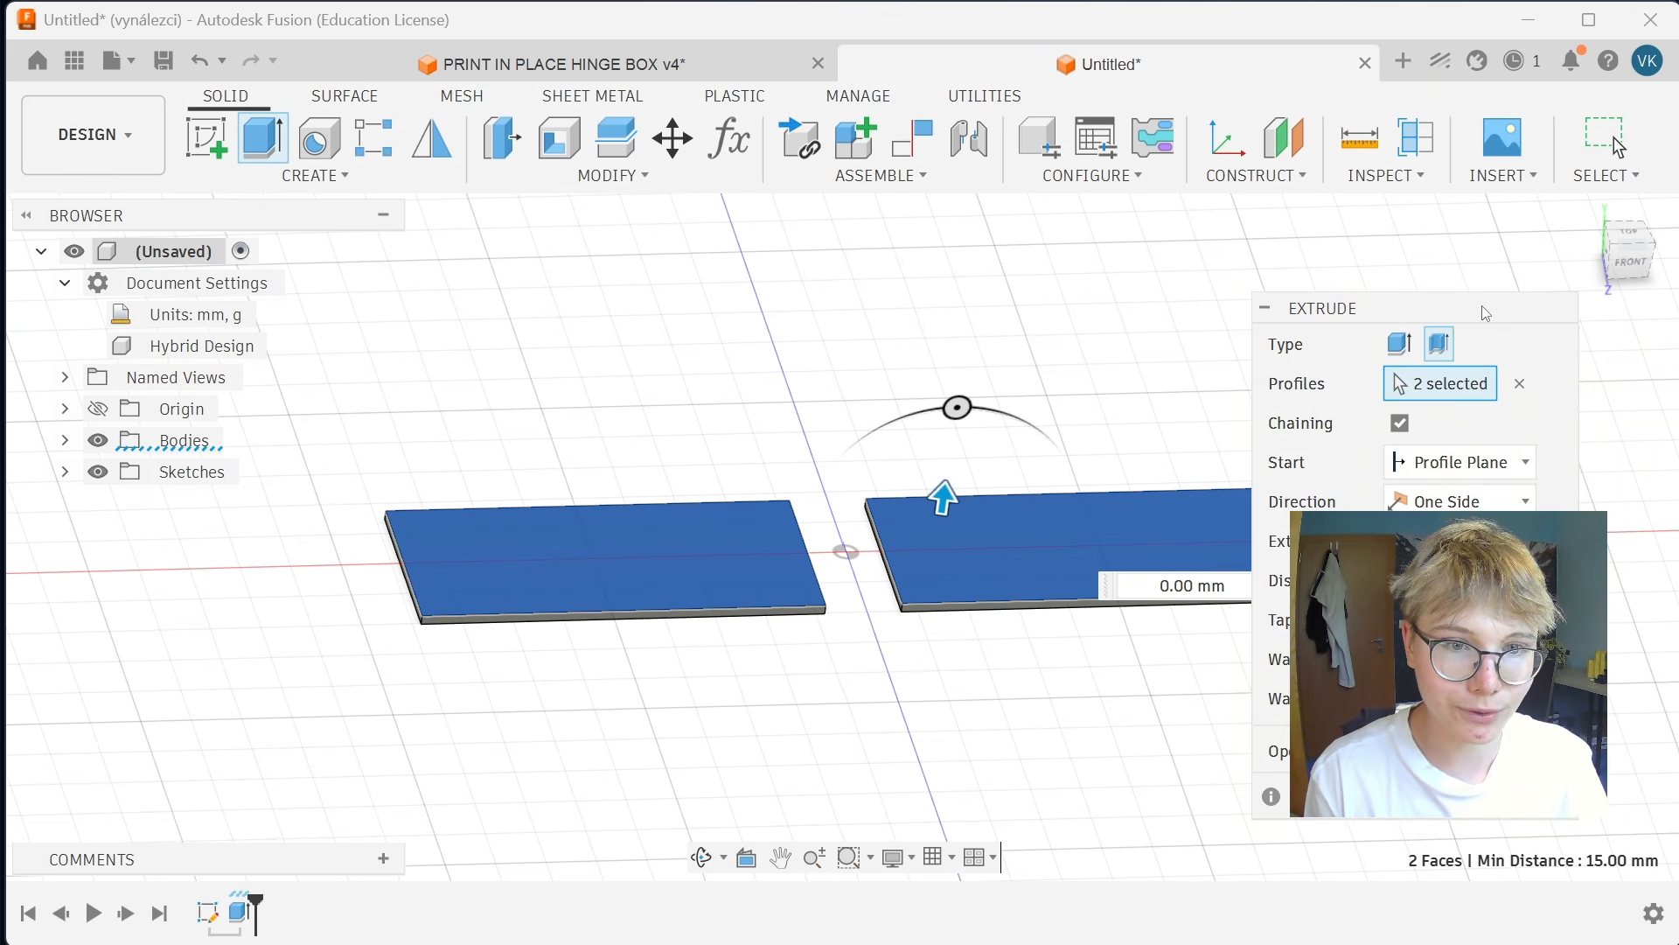
drag(1488, 315, 1530, 215)
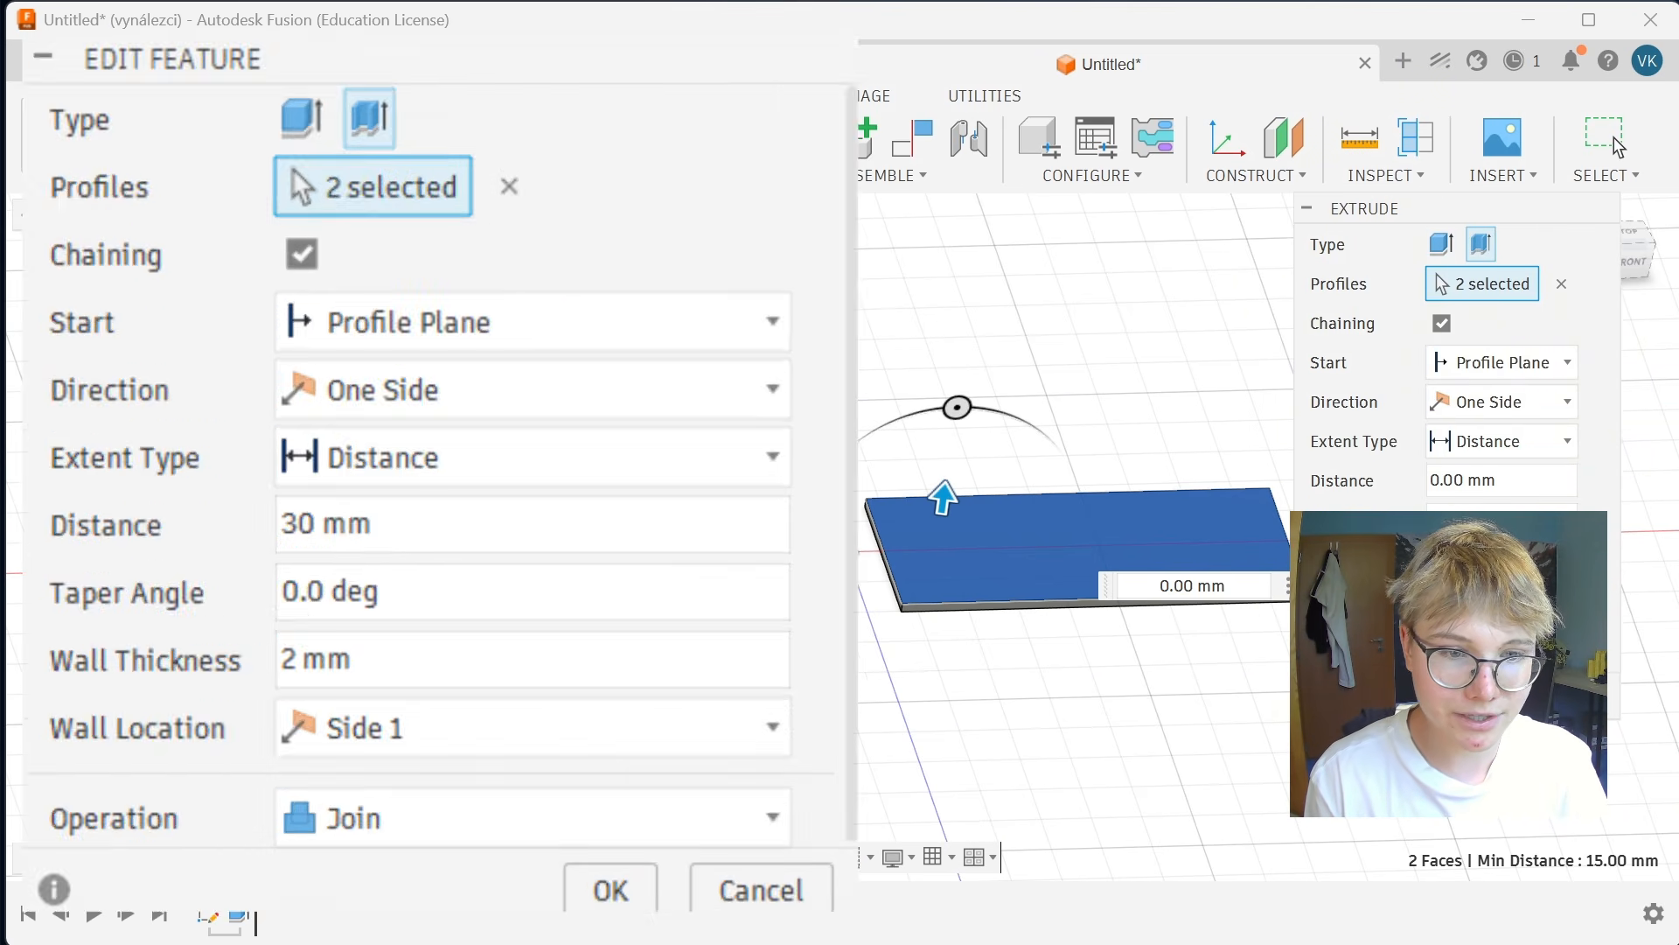
drag(1288, 537, 1104, 568)
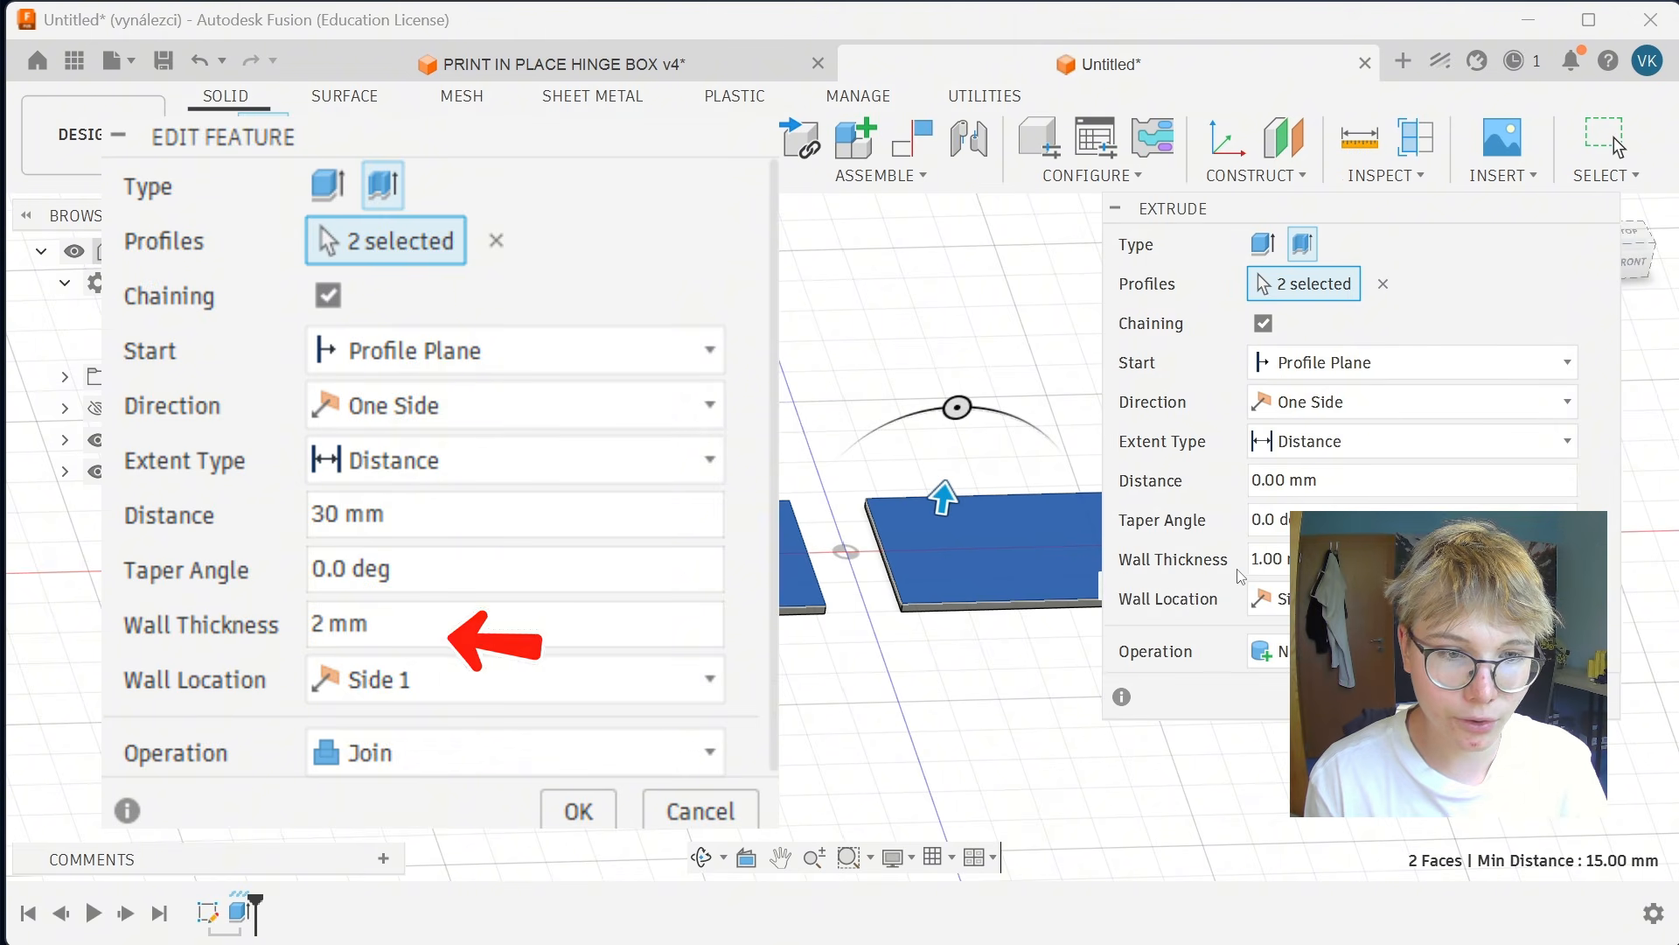
click(1259, 560)
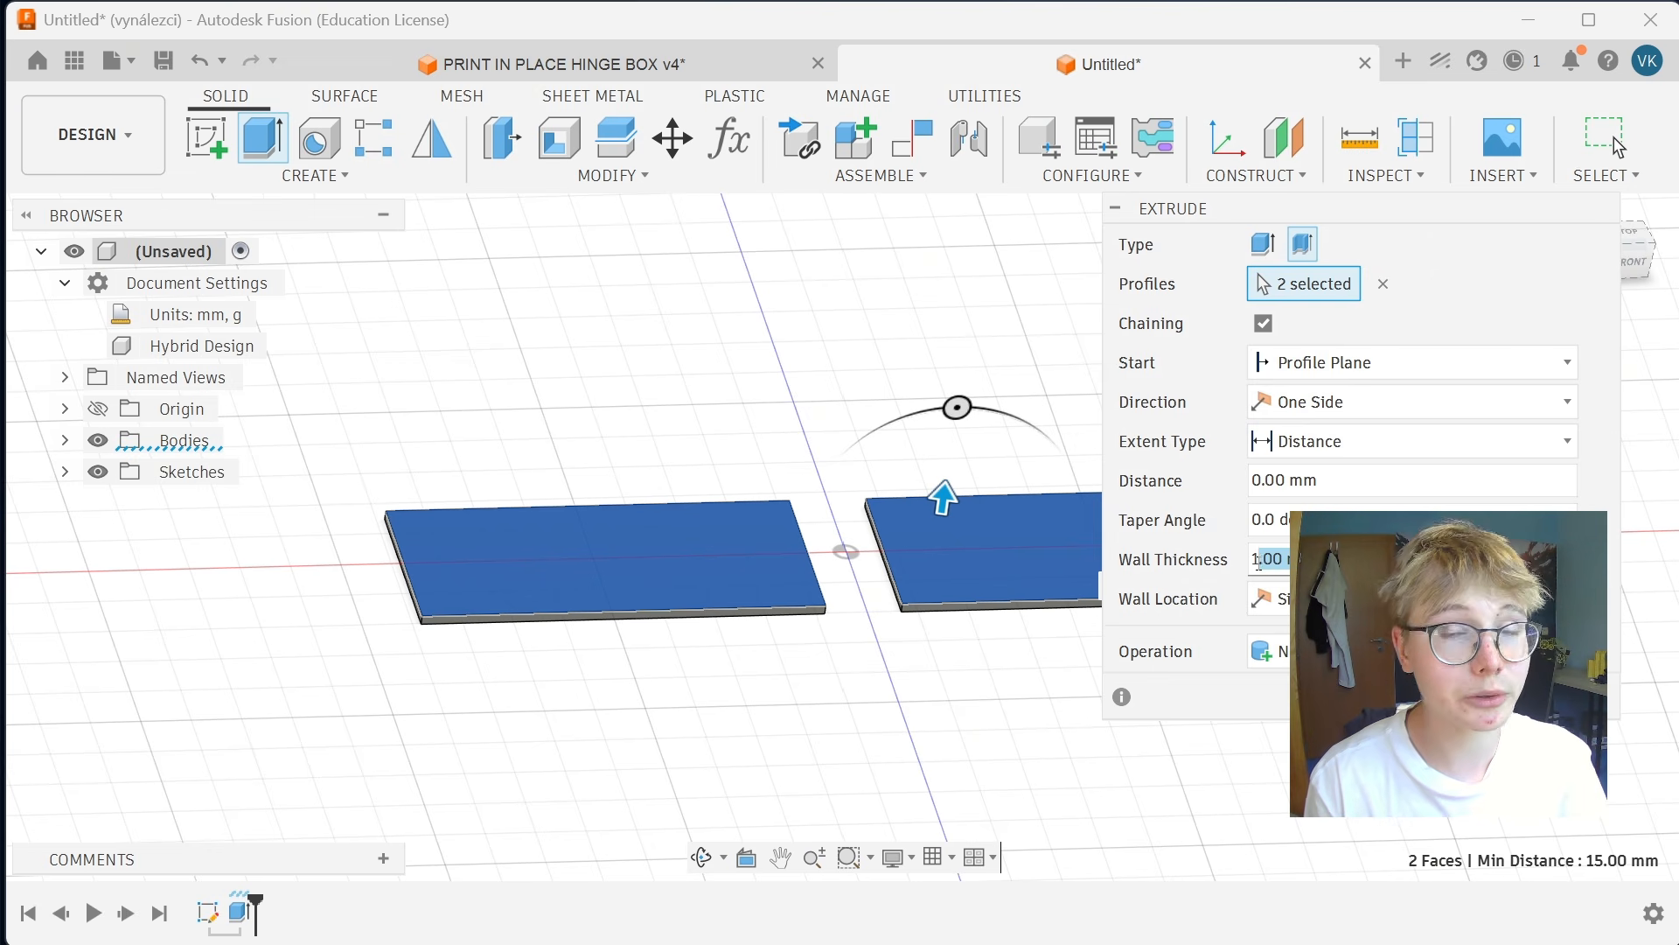
text(1)
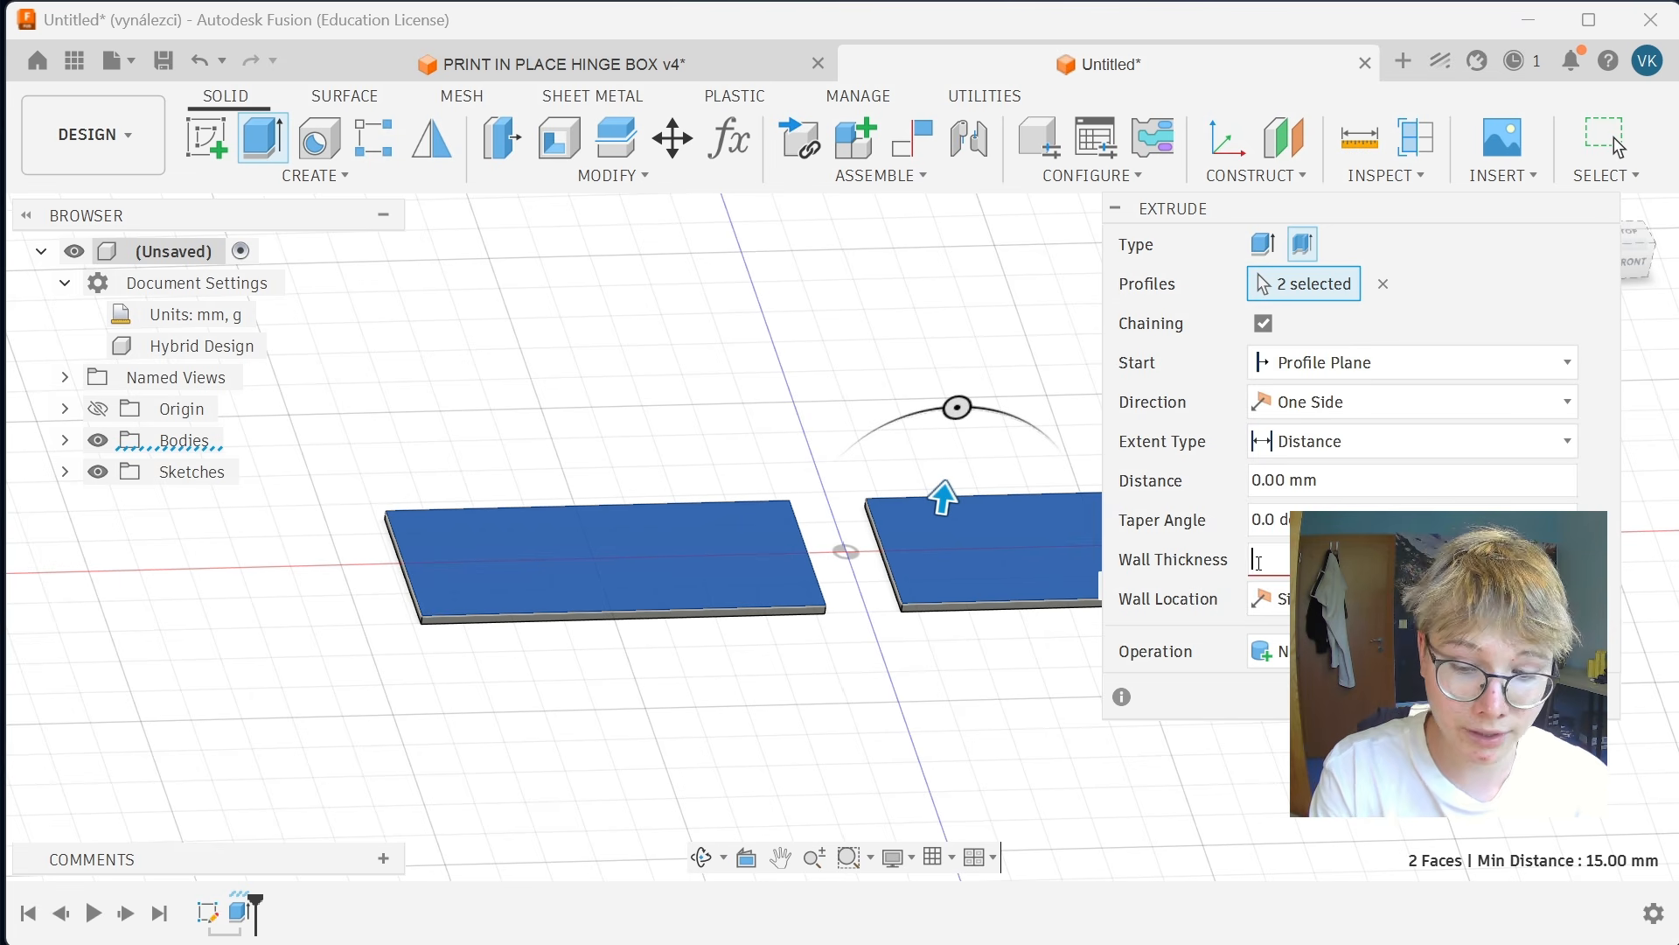
Raise the thin walls on both base plates to a distance of 30 mm and complete the extrusion.
scroll(750, 739, down, 1)
middle_drag(776, 710, 659, 691)
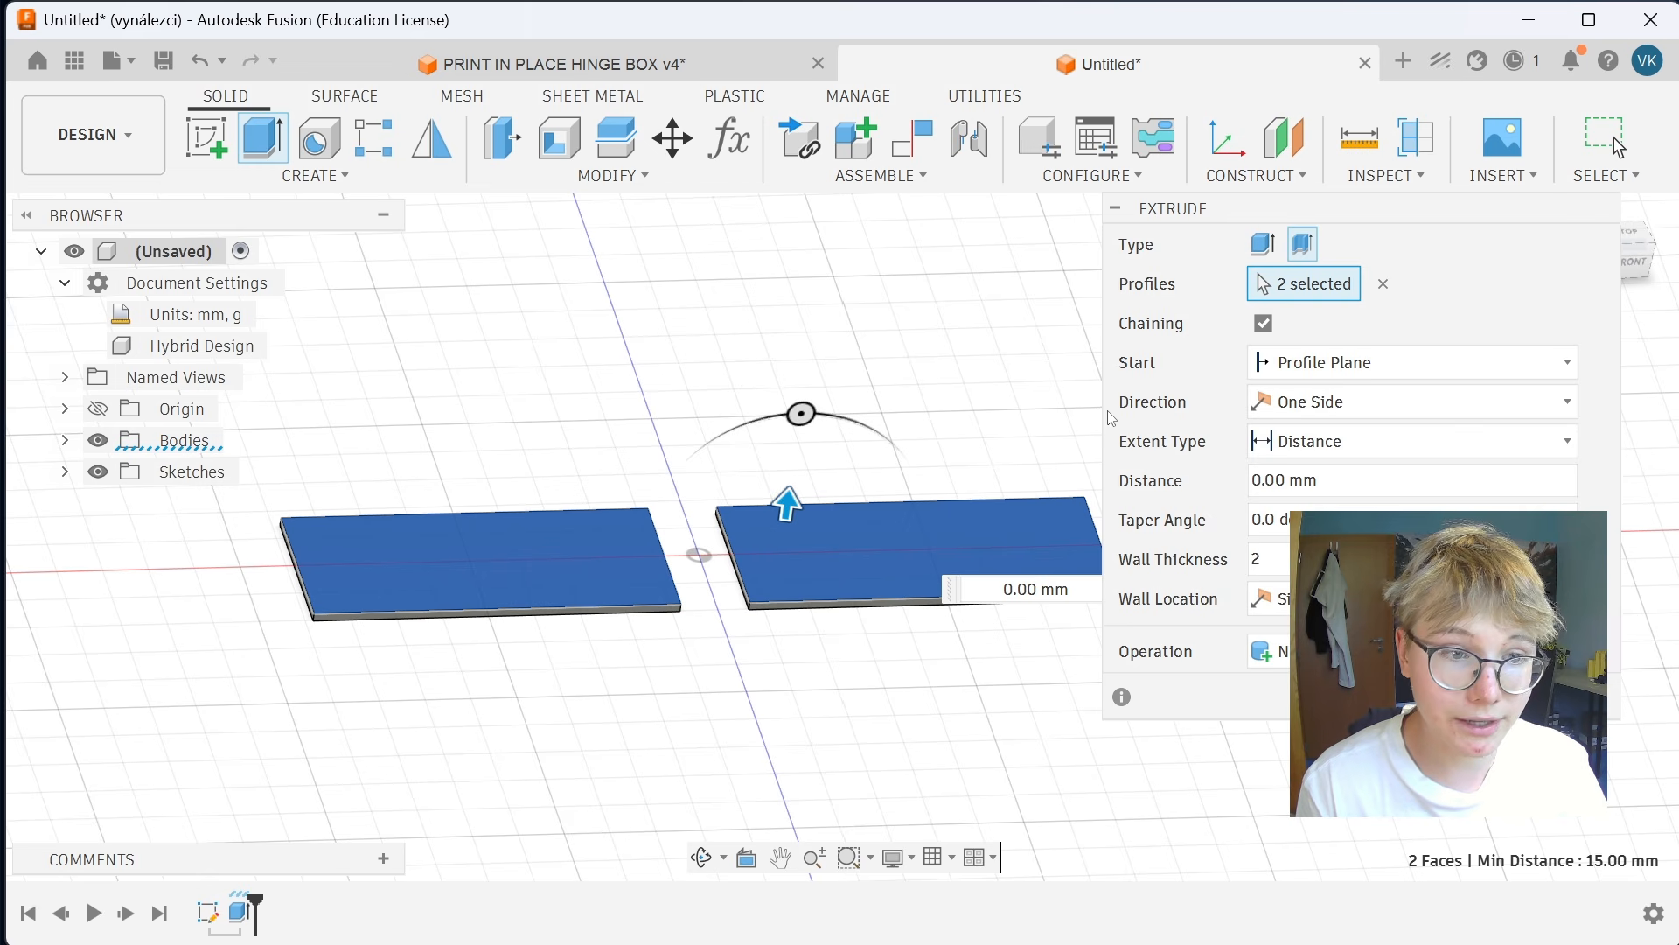
drag(1102, 413, 1192, 413)
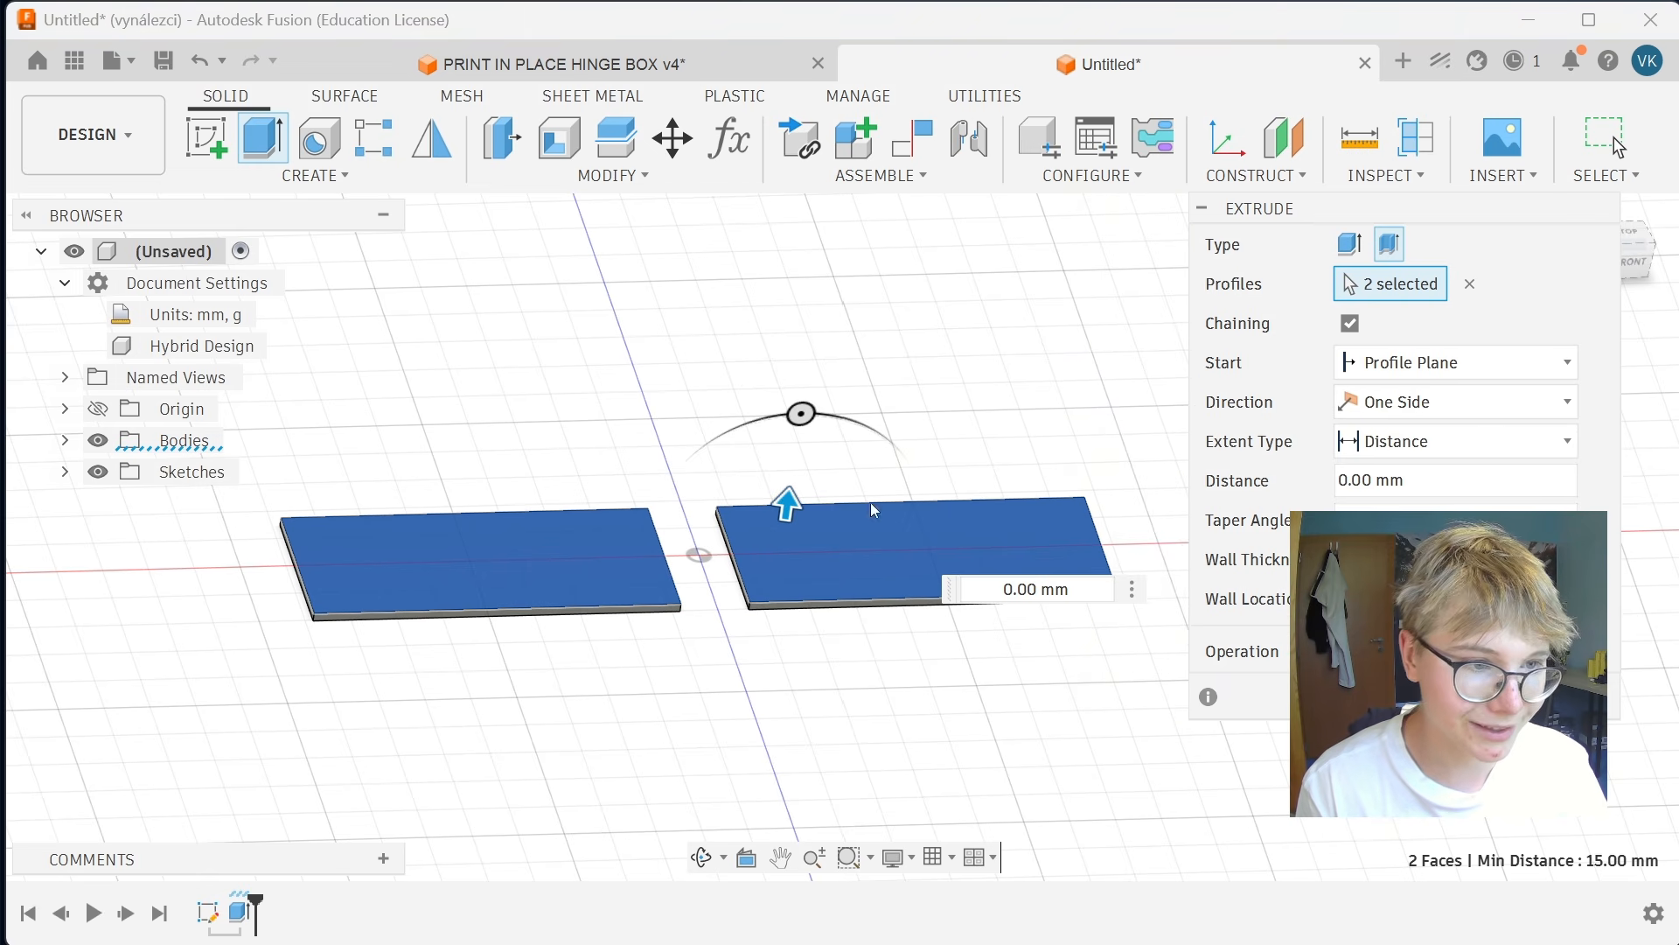
drag(792, 505, 794, 433)
text(30)
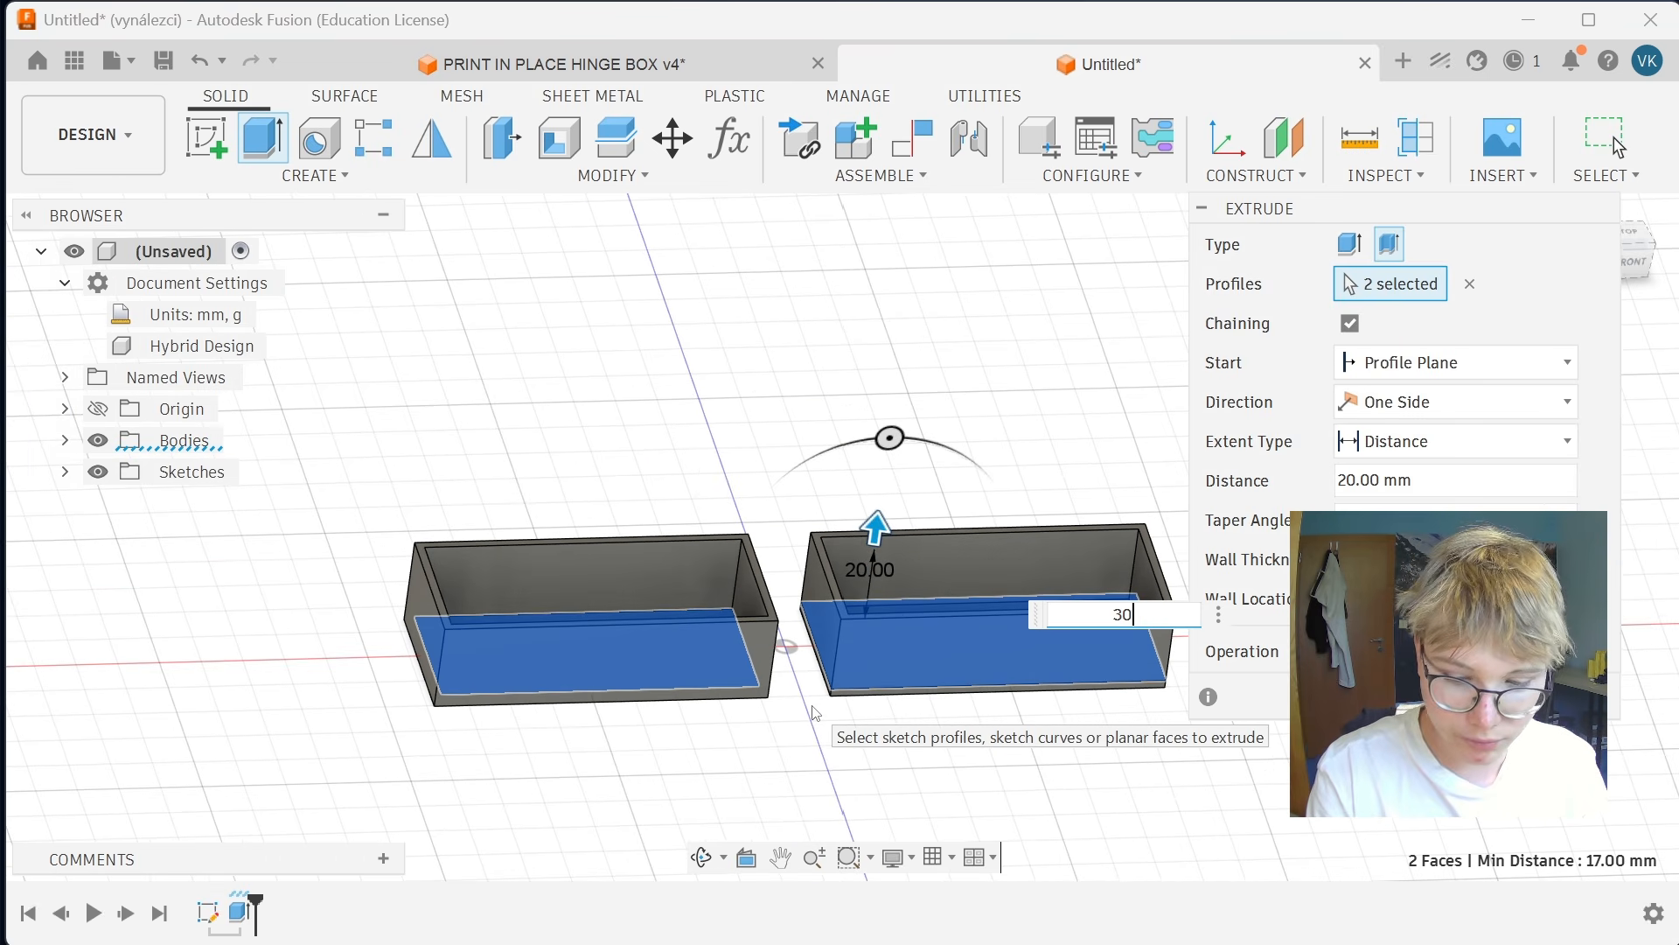
key(Return)
scroll(815, 713, down, 1)
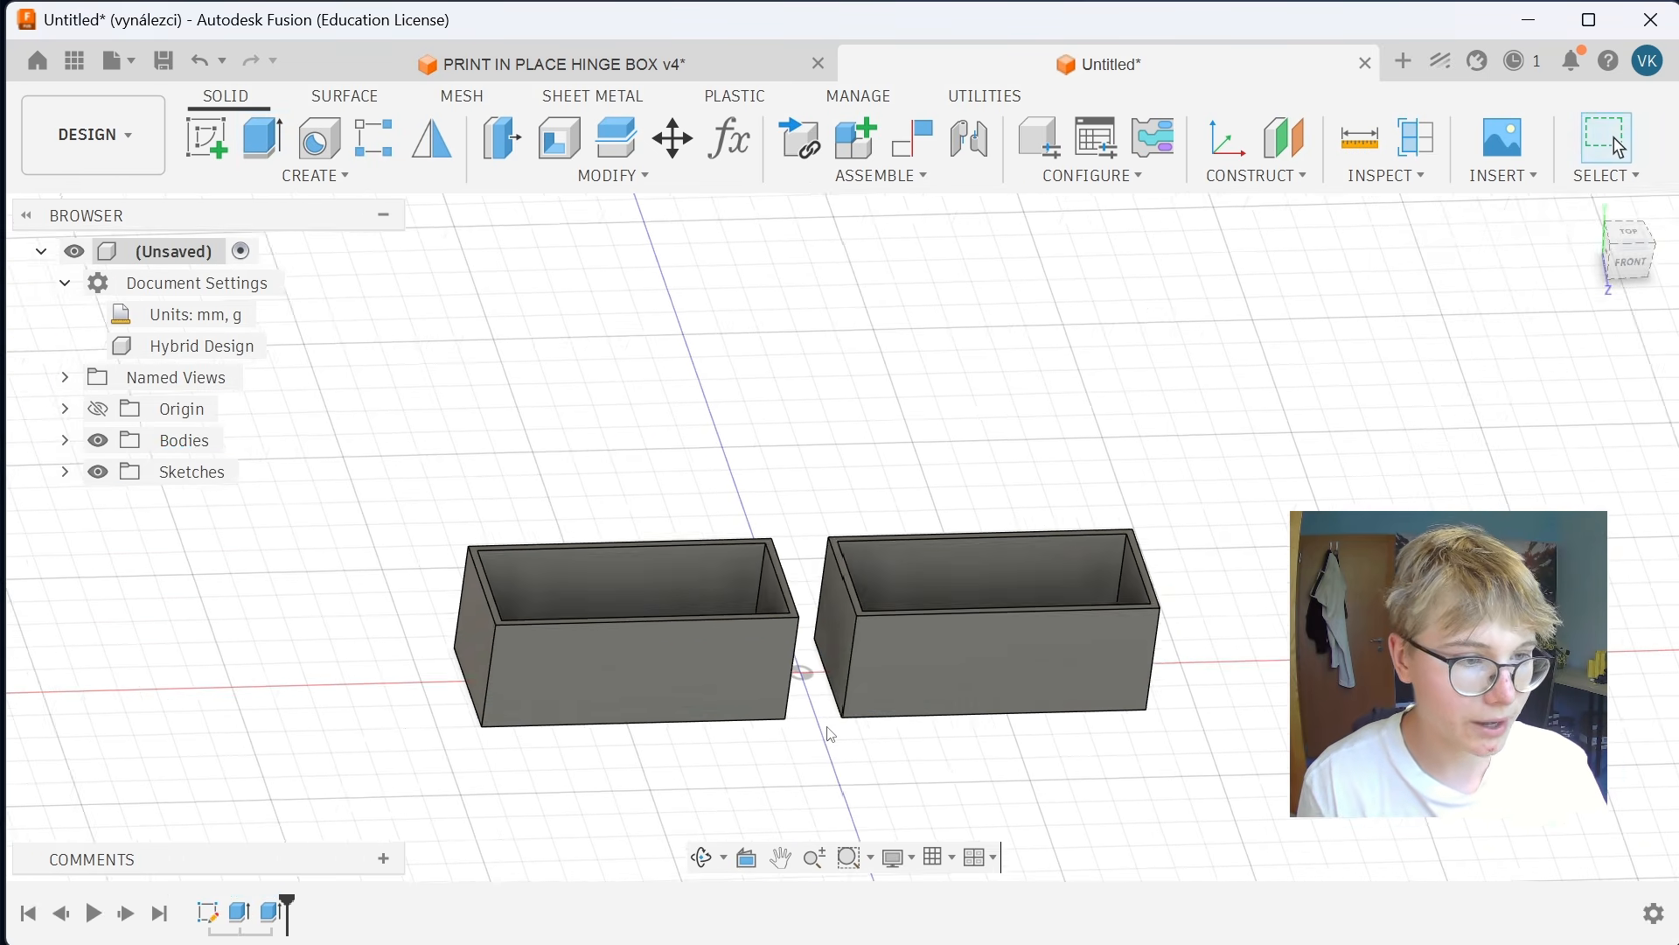
Start a new sketch on the front face of the left box half.
mouse_move(818, 717)
shift+middle_down()
mouse_move(764, 703)
mouse_move(866, 691)
shift+middle_up()
scroll(839, 691, up, 3)
click(198, 131)
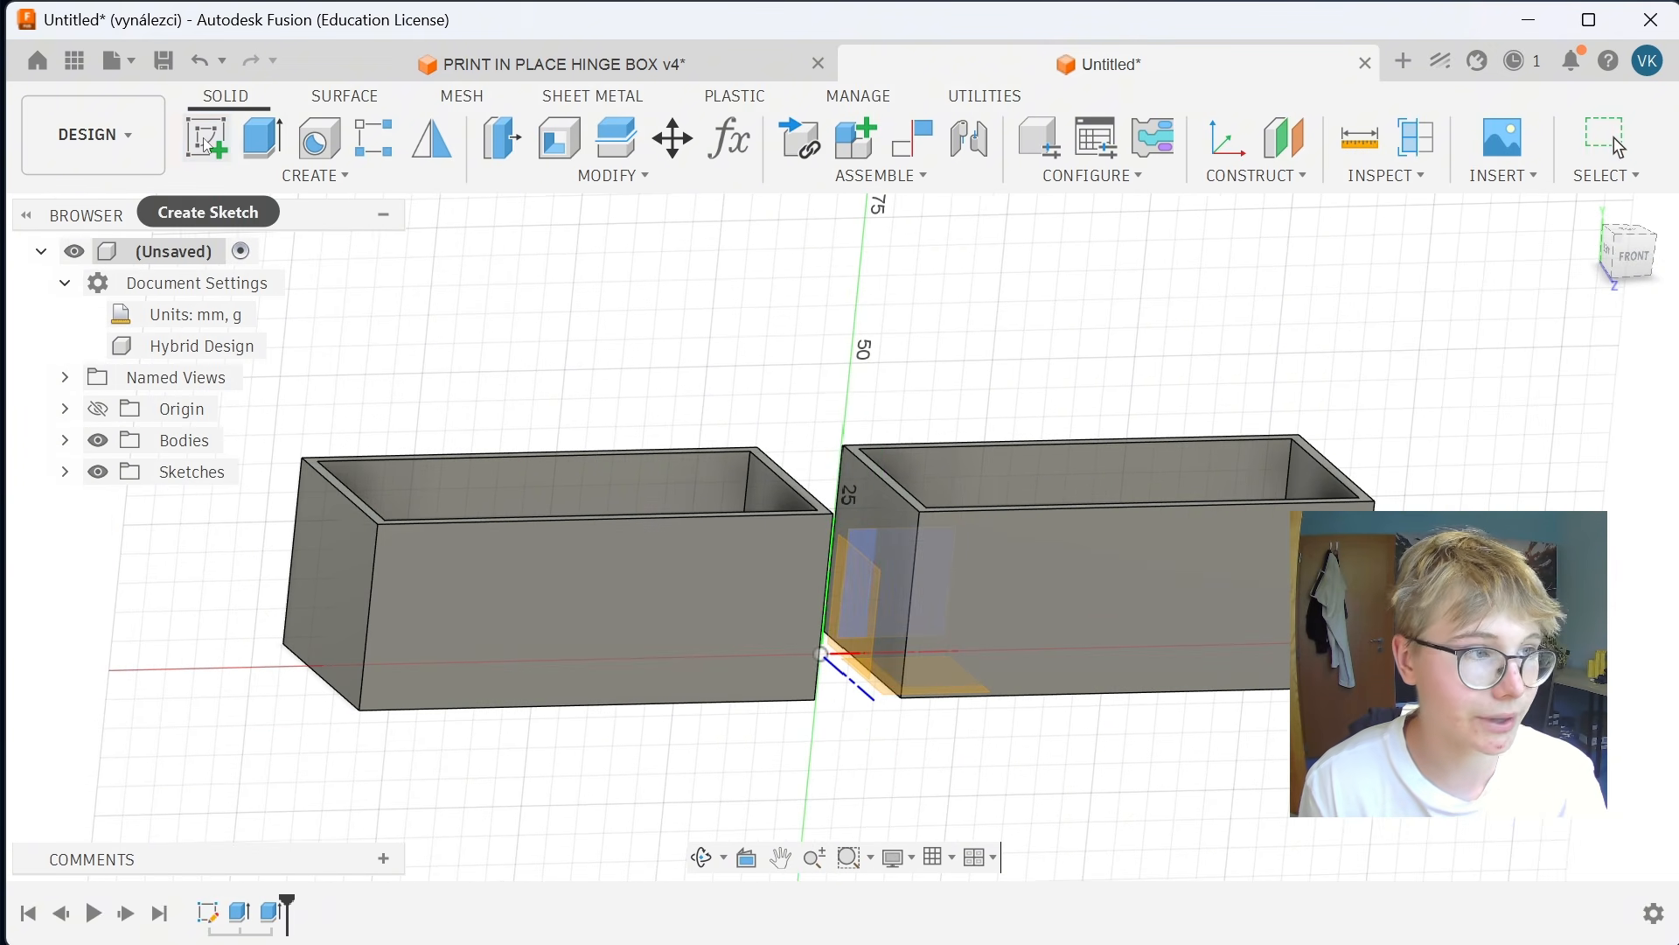
click(769, 598)
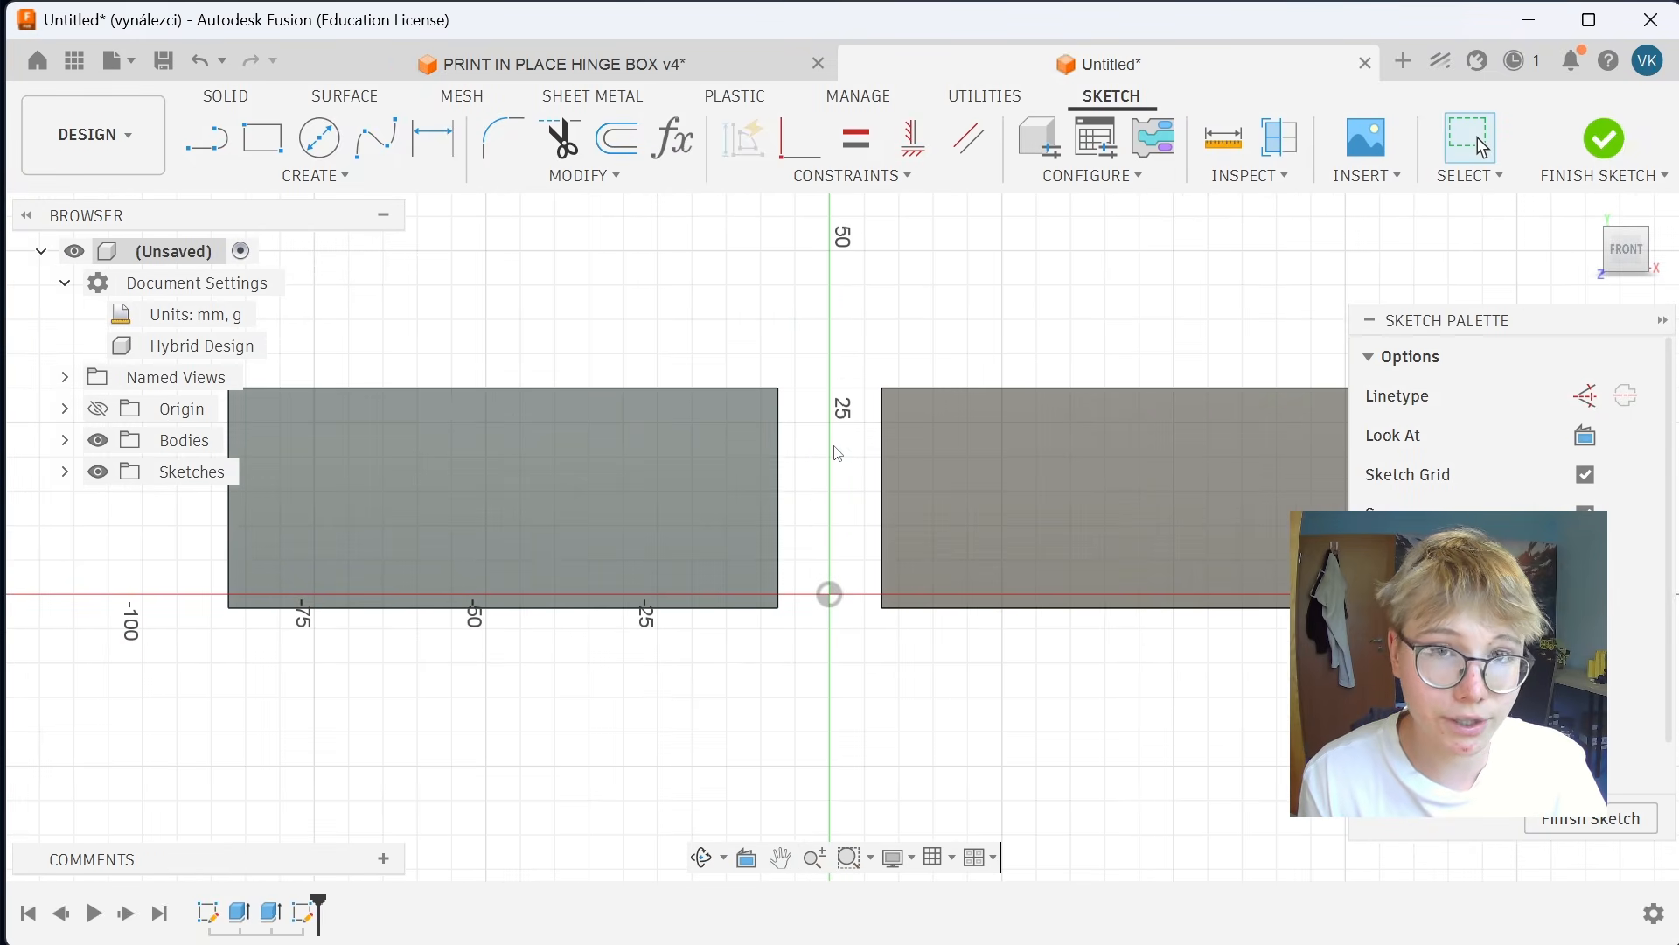
Project the front faces of both box halves into the sketch, keeping the projection link.
click(315, 175)
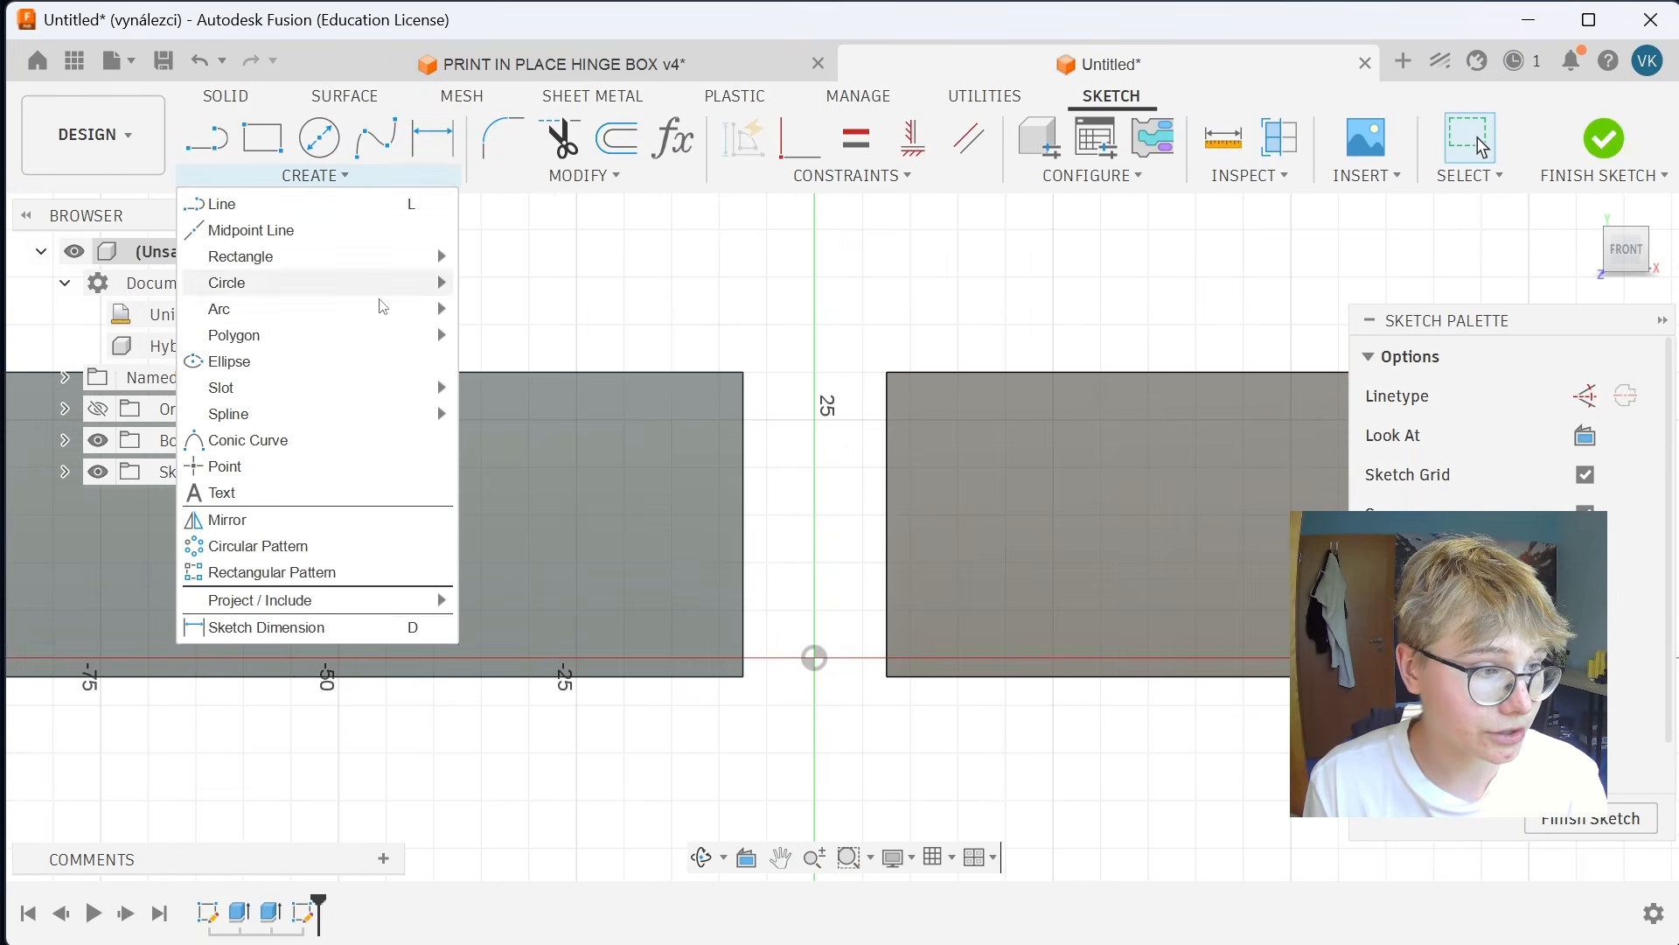
mouse_move(263, 603)
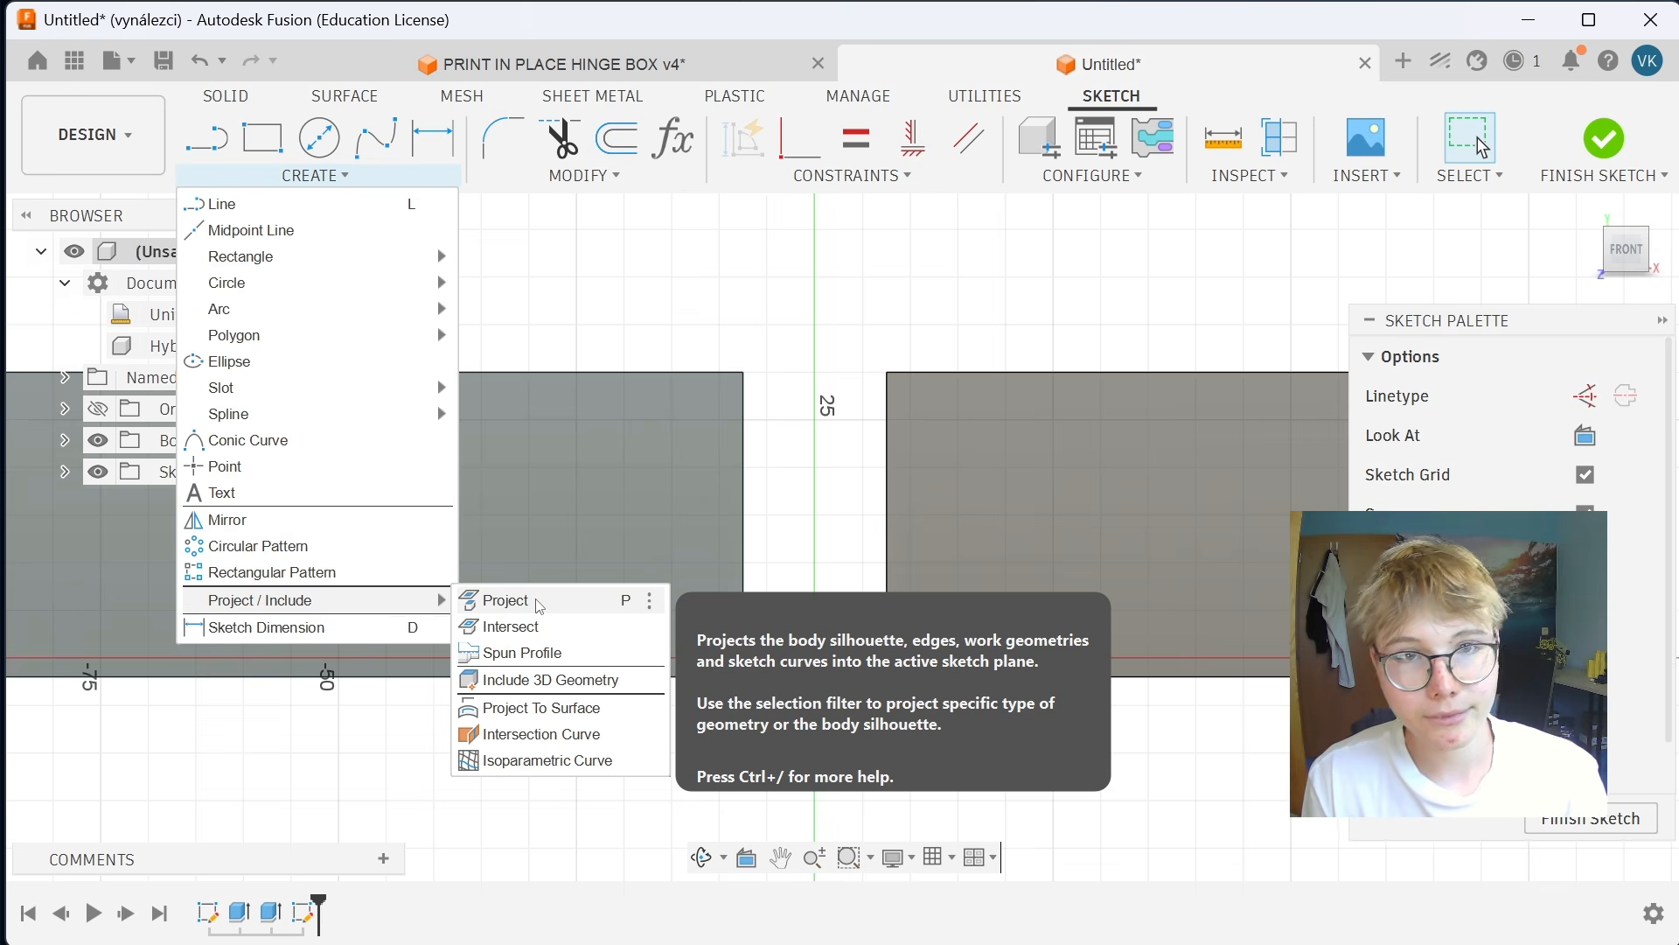
click(668, 239)
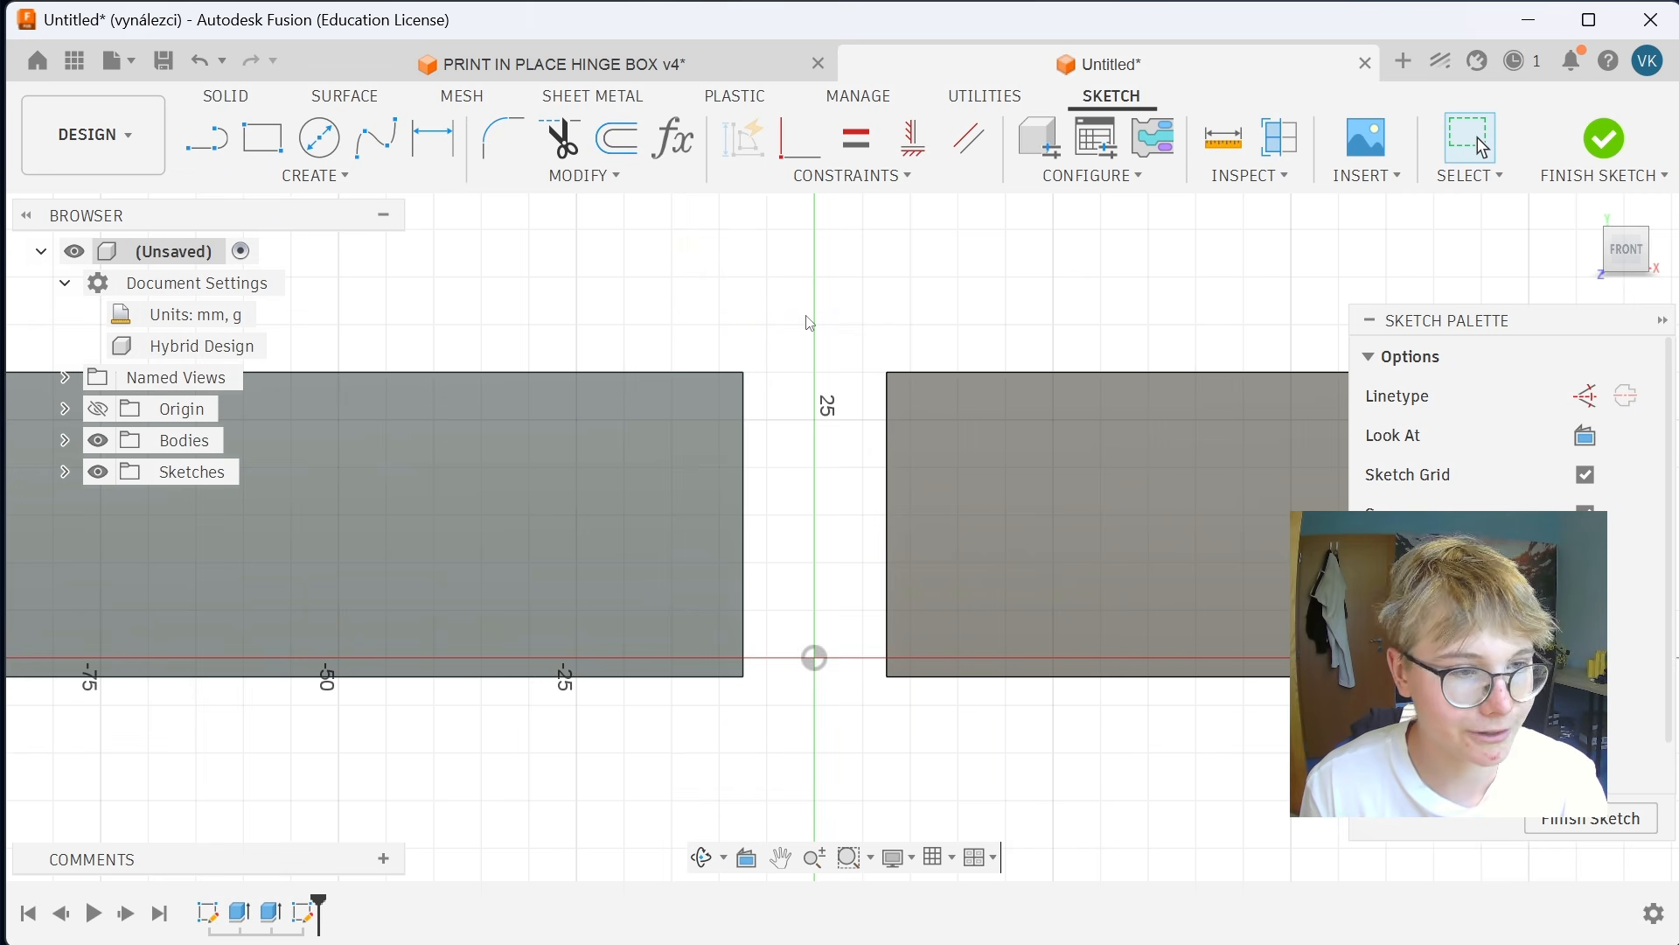
key(p)
click(717, 437)
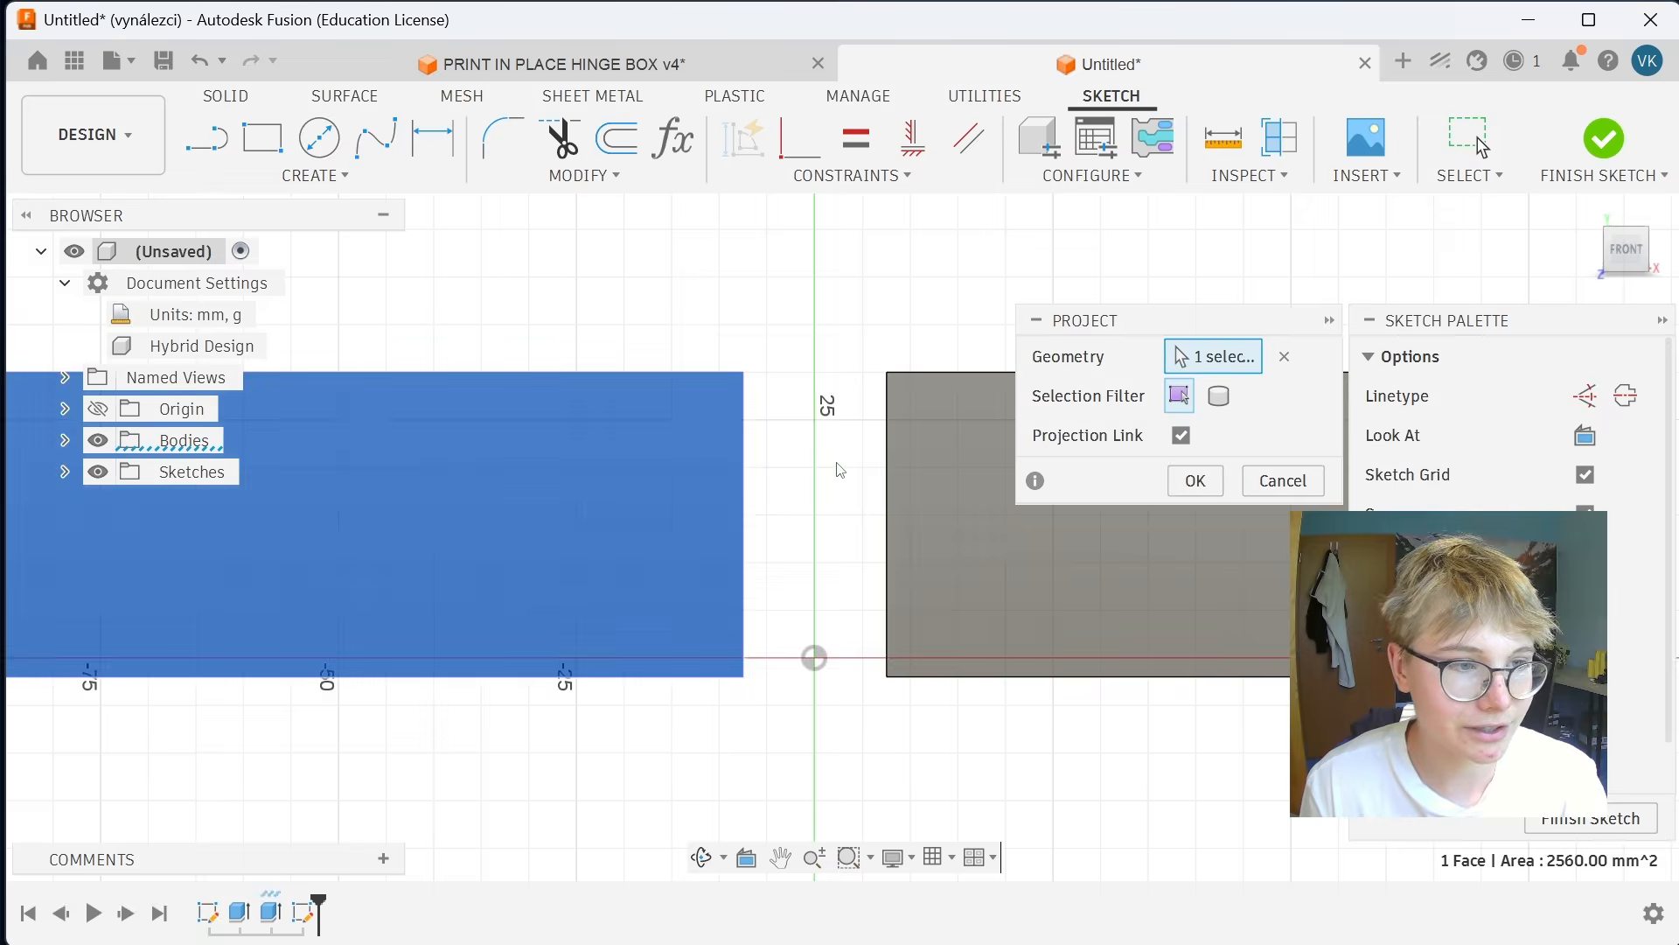
click(918, 464)
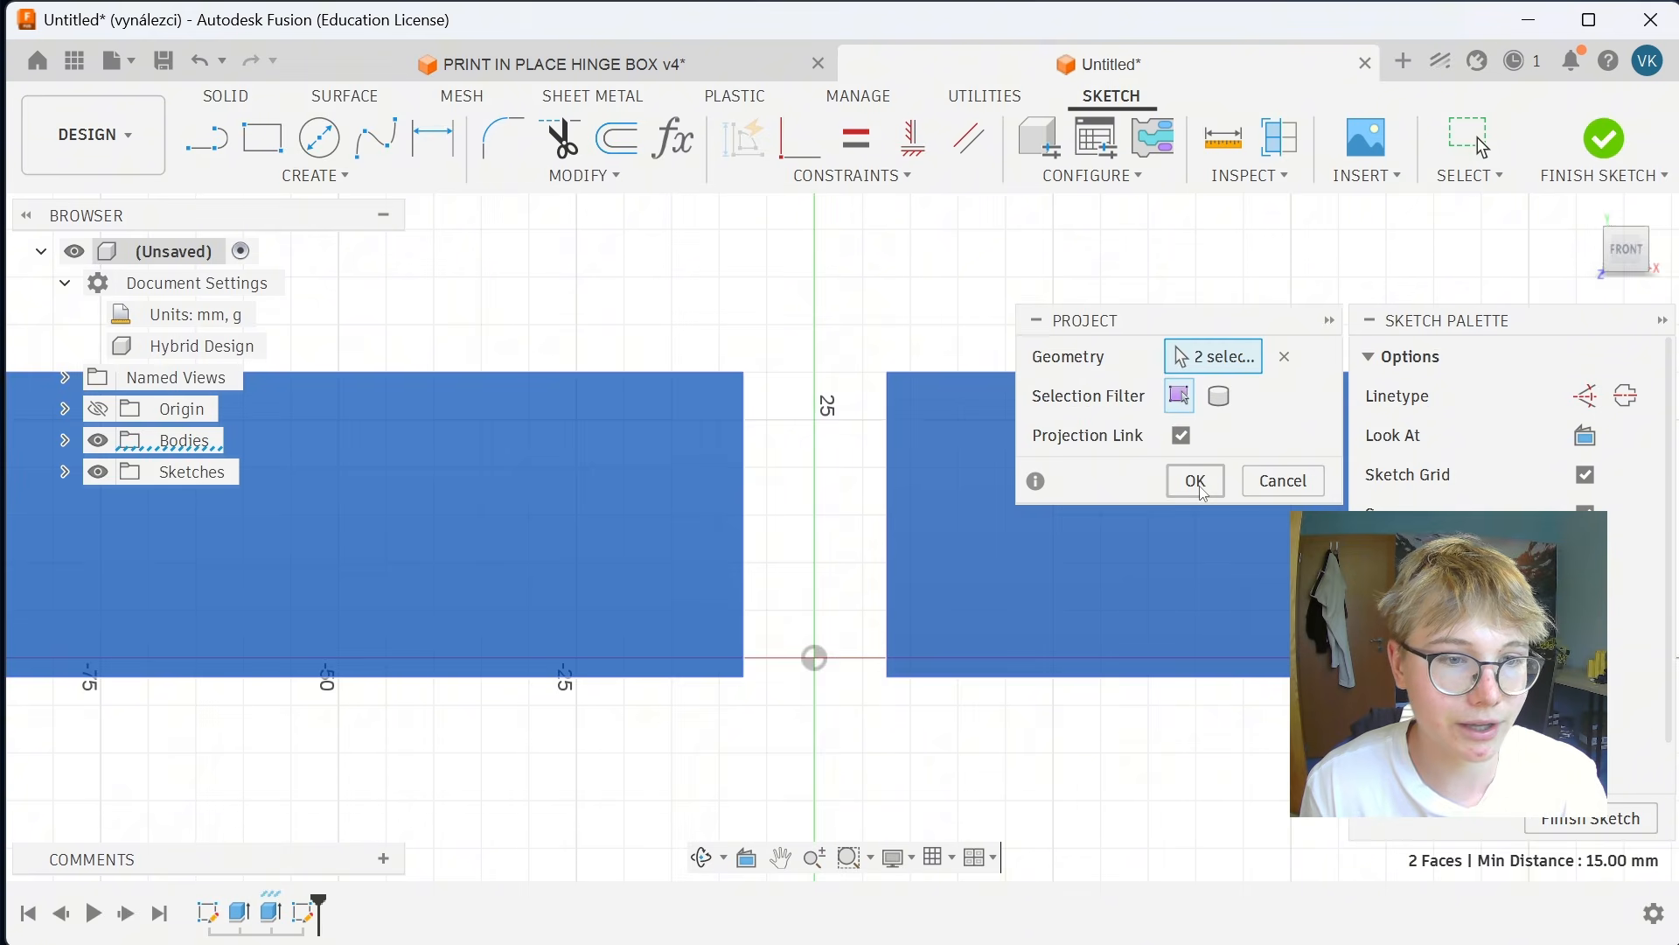
click(1196, 480)
click(887, 464)
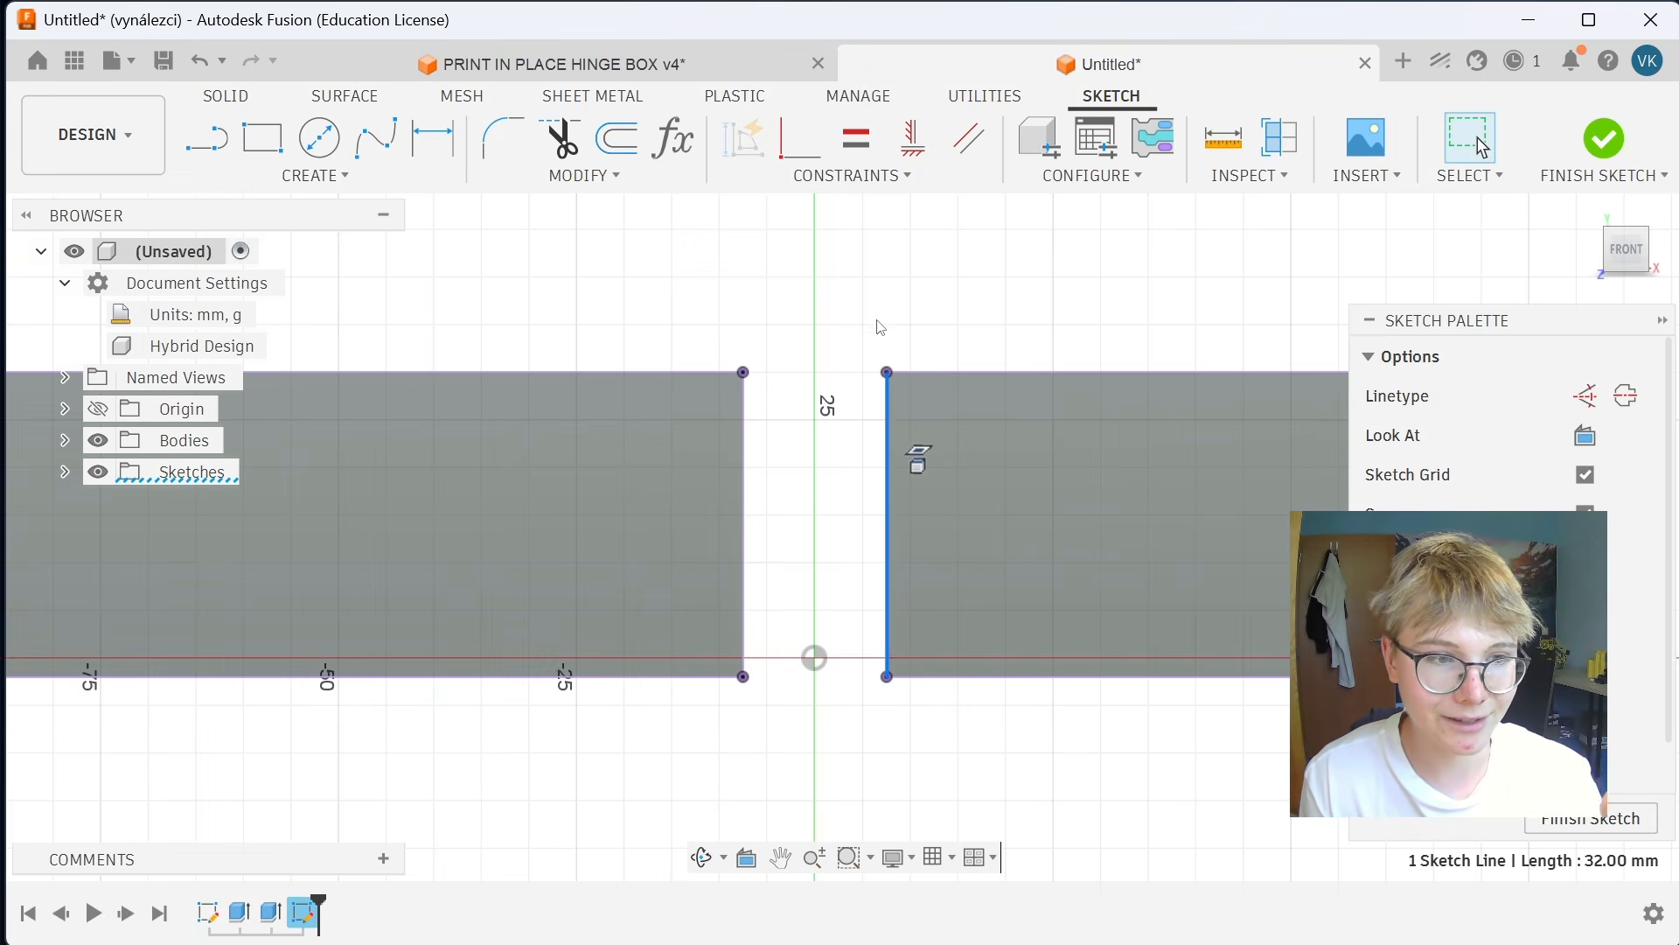
click(897, 285)
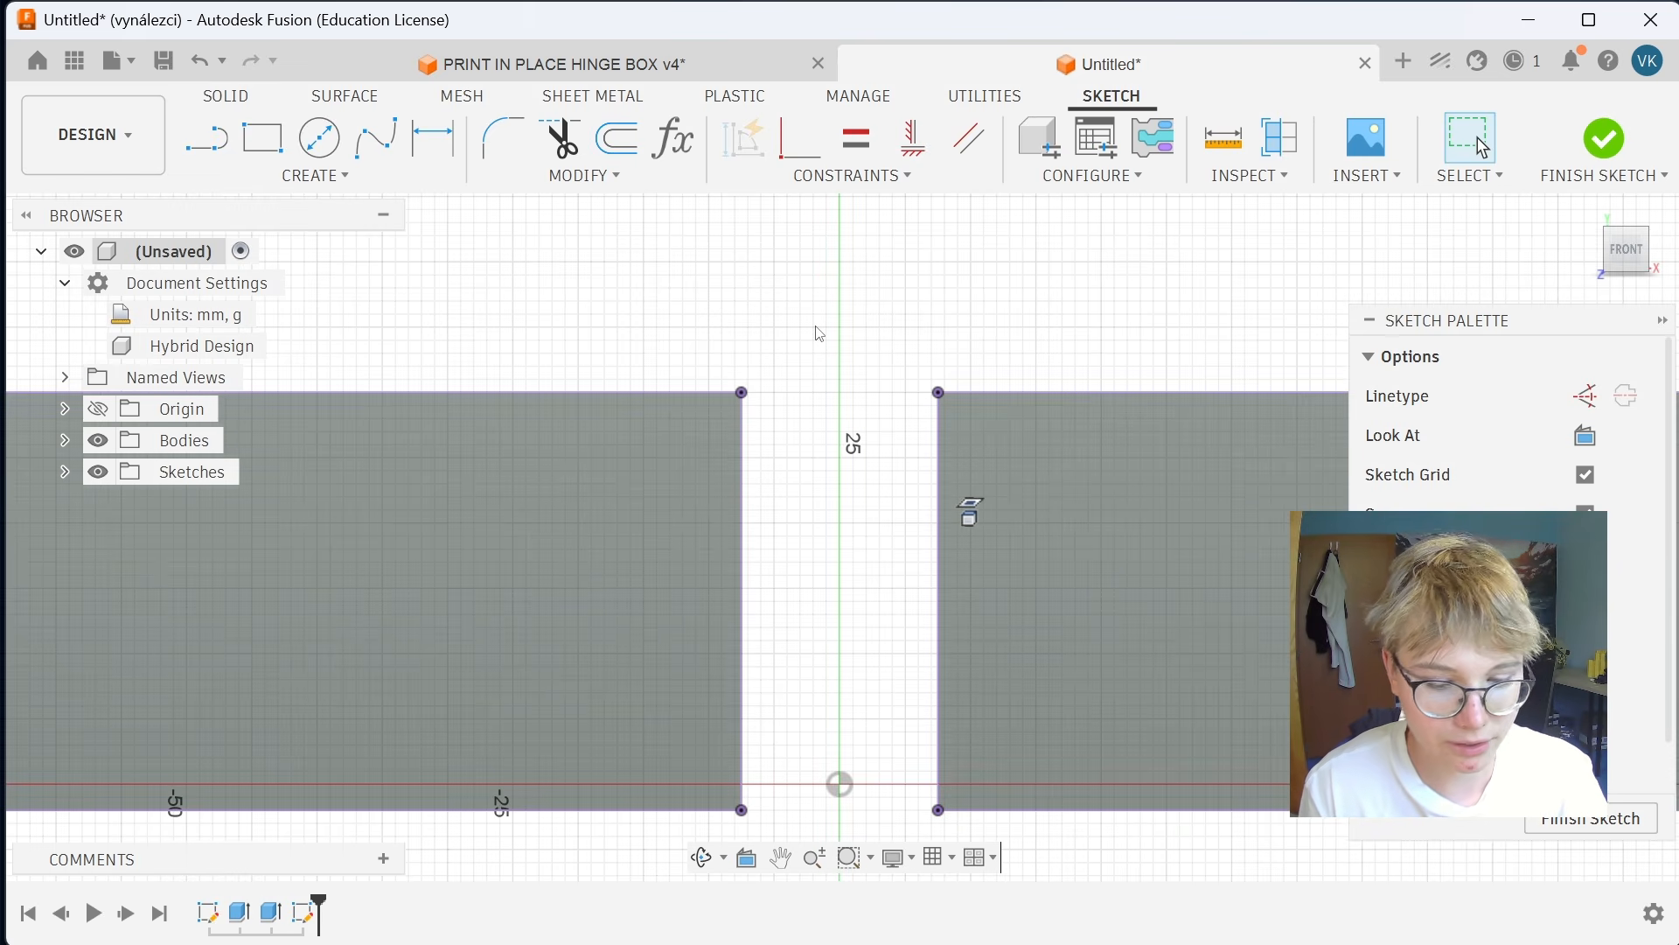
Draw a line across the gap joining the upper inner corners of the two box halves.
key(l)
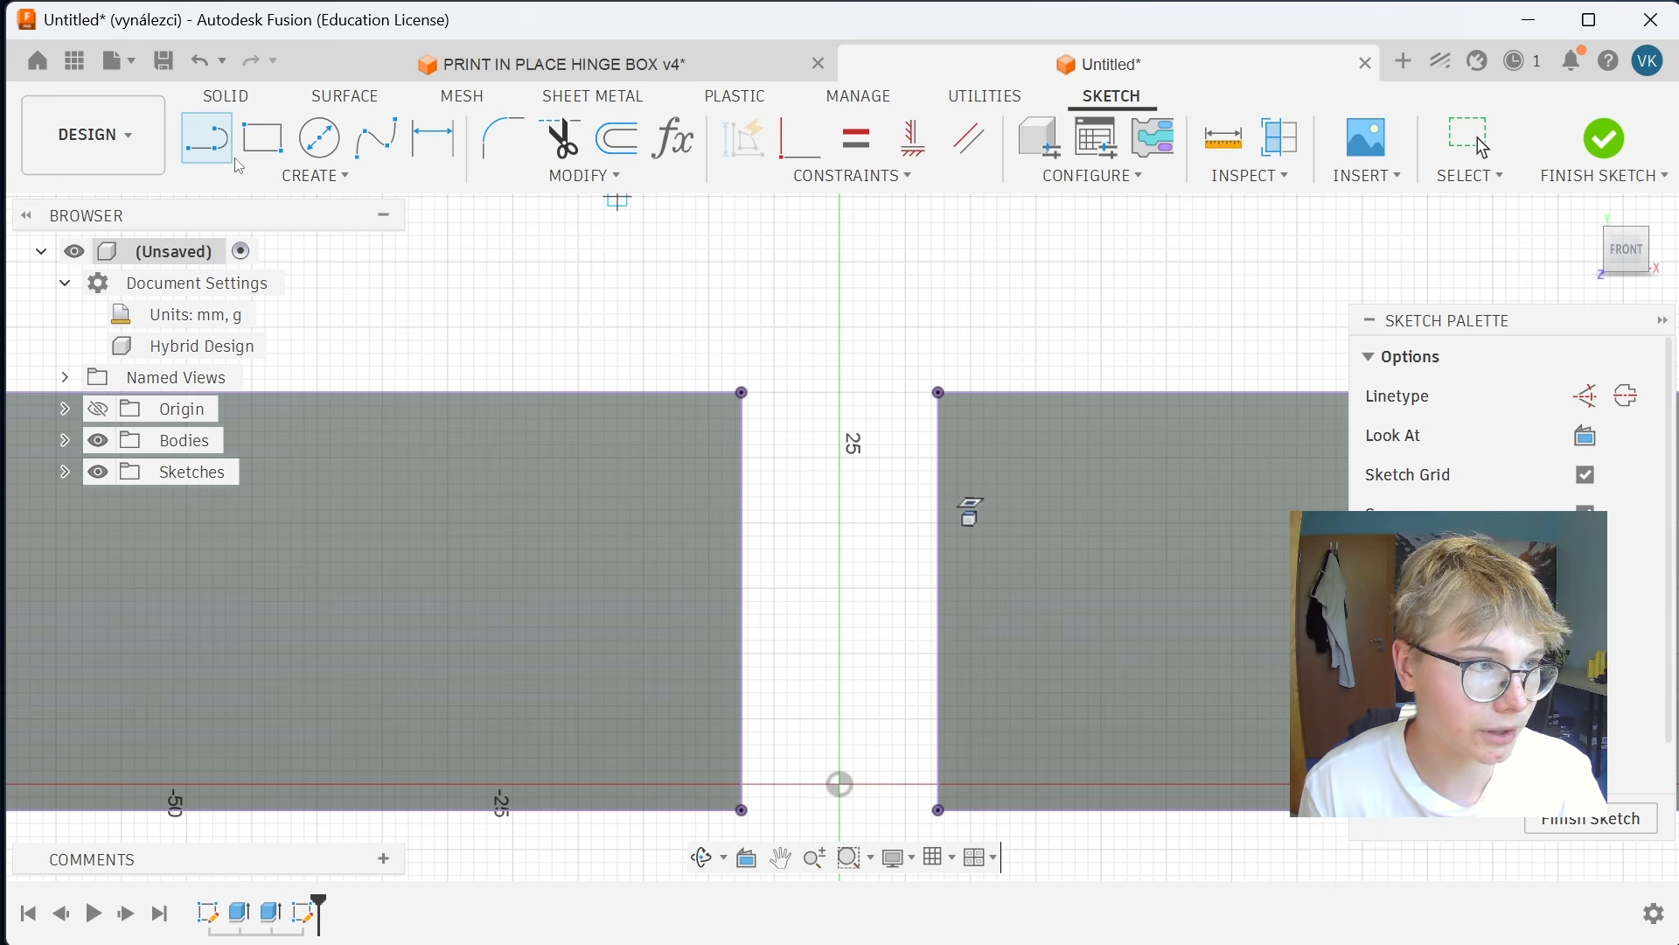
click(742, 393)
click(940, 392)
key(Escape)
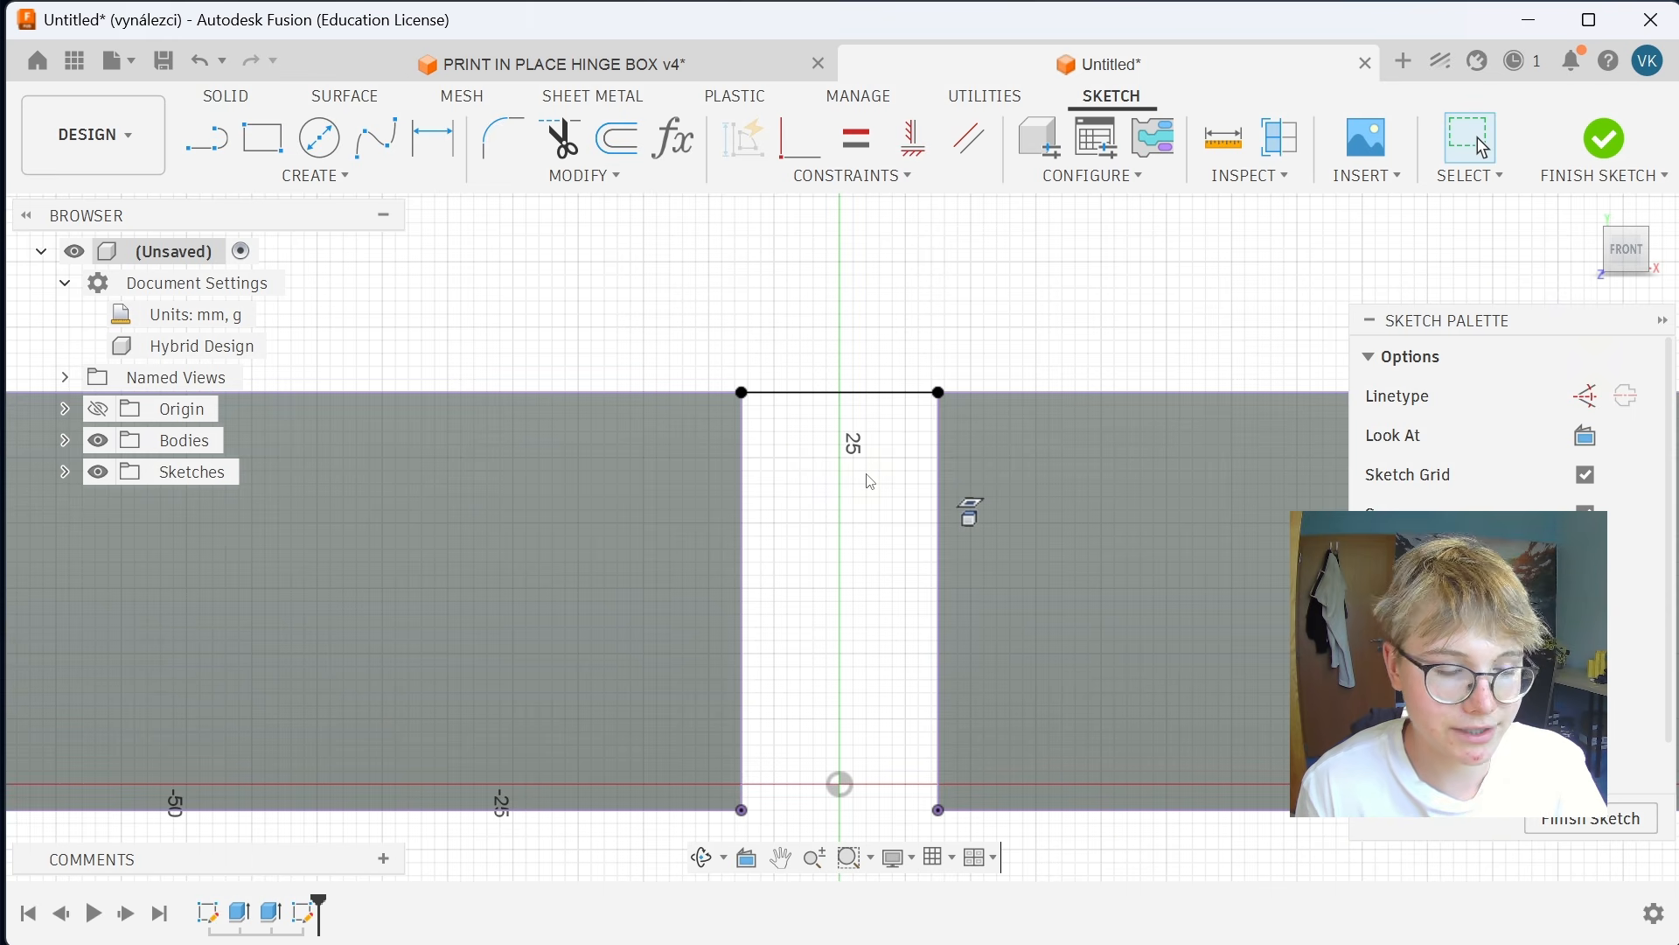
Sketch a circle centred on the joining line's midpoint, leaving about 1.1 mm to the right half's inner edge.
key(c)
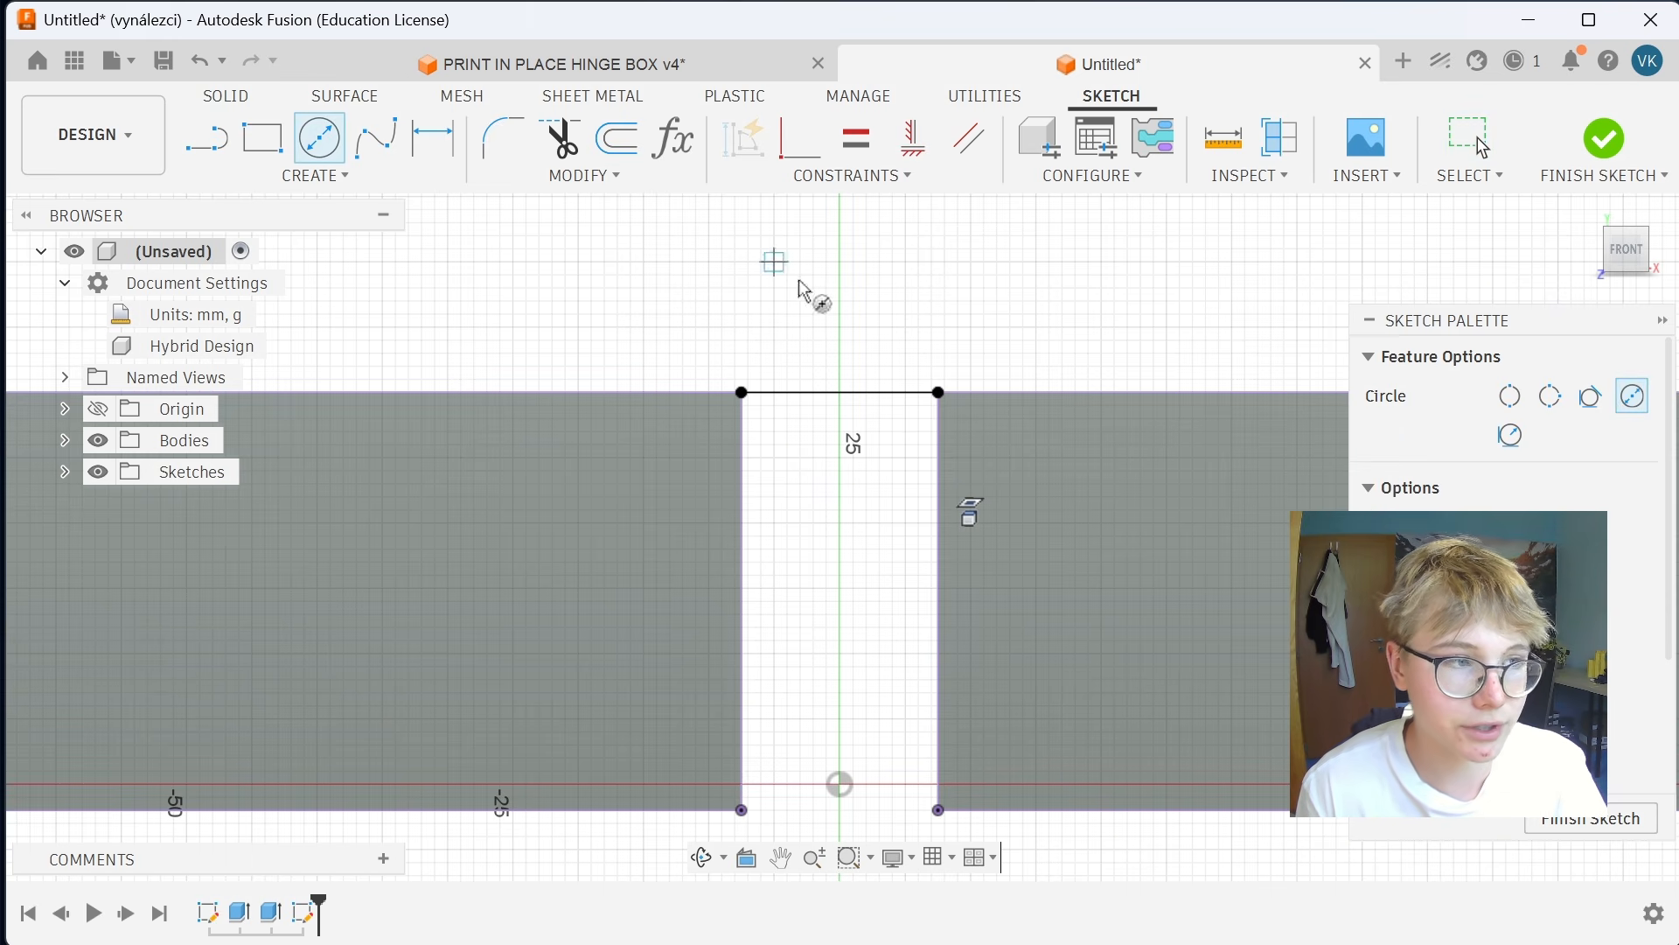
click(840, 393)
click(901, 337)
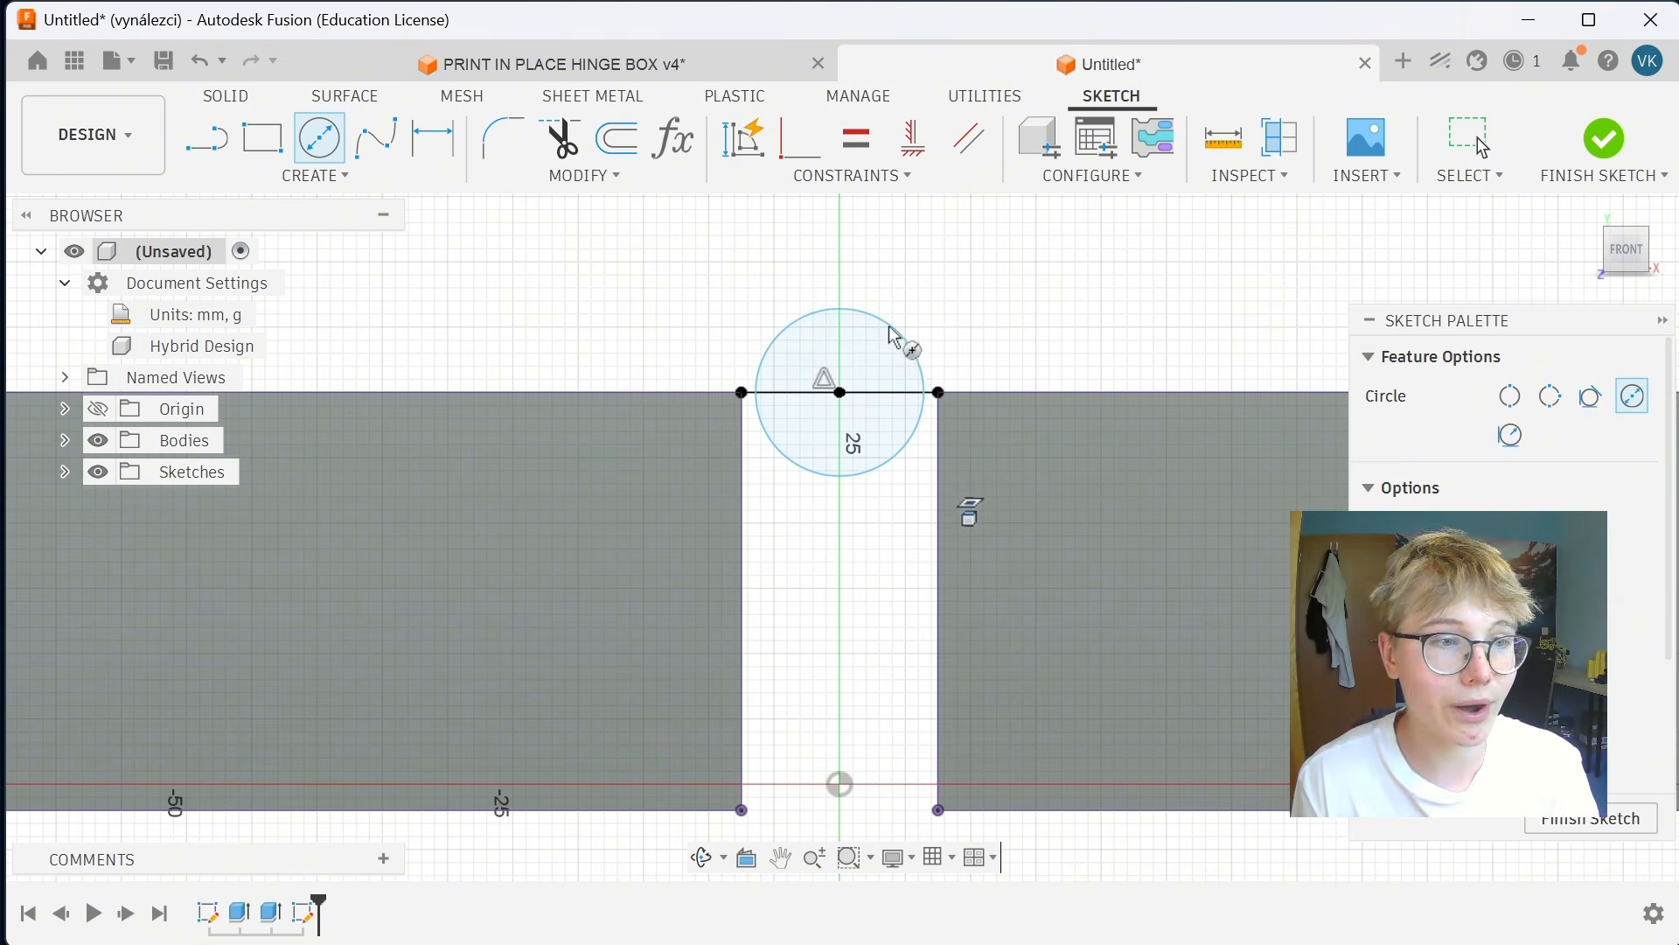
key(Escape)
Dimension the gap from the circle's tangent to the right half's inner edge to 0.5 mm.
scroll(945, 389, up, 8)
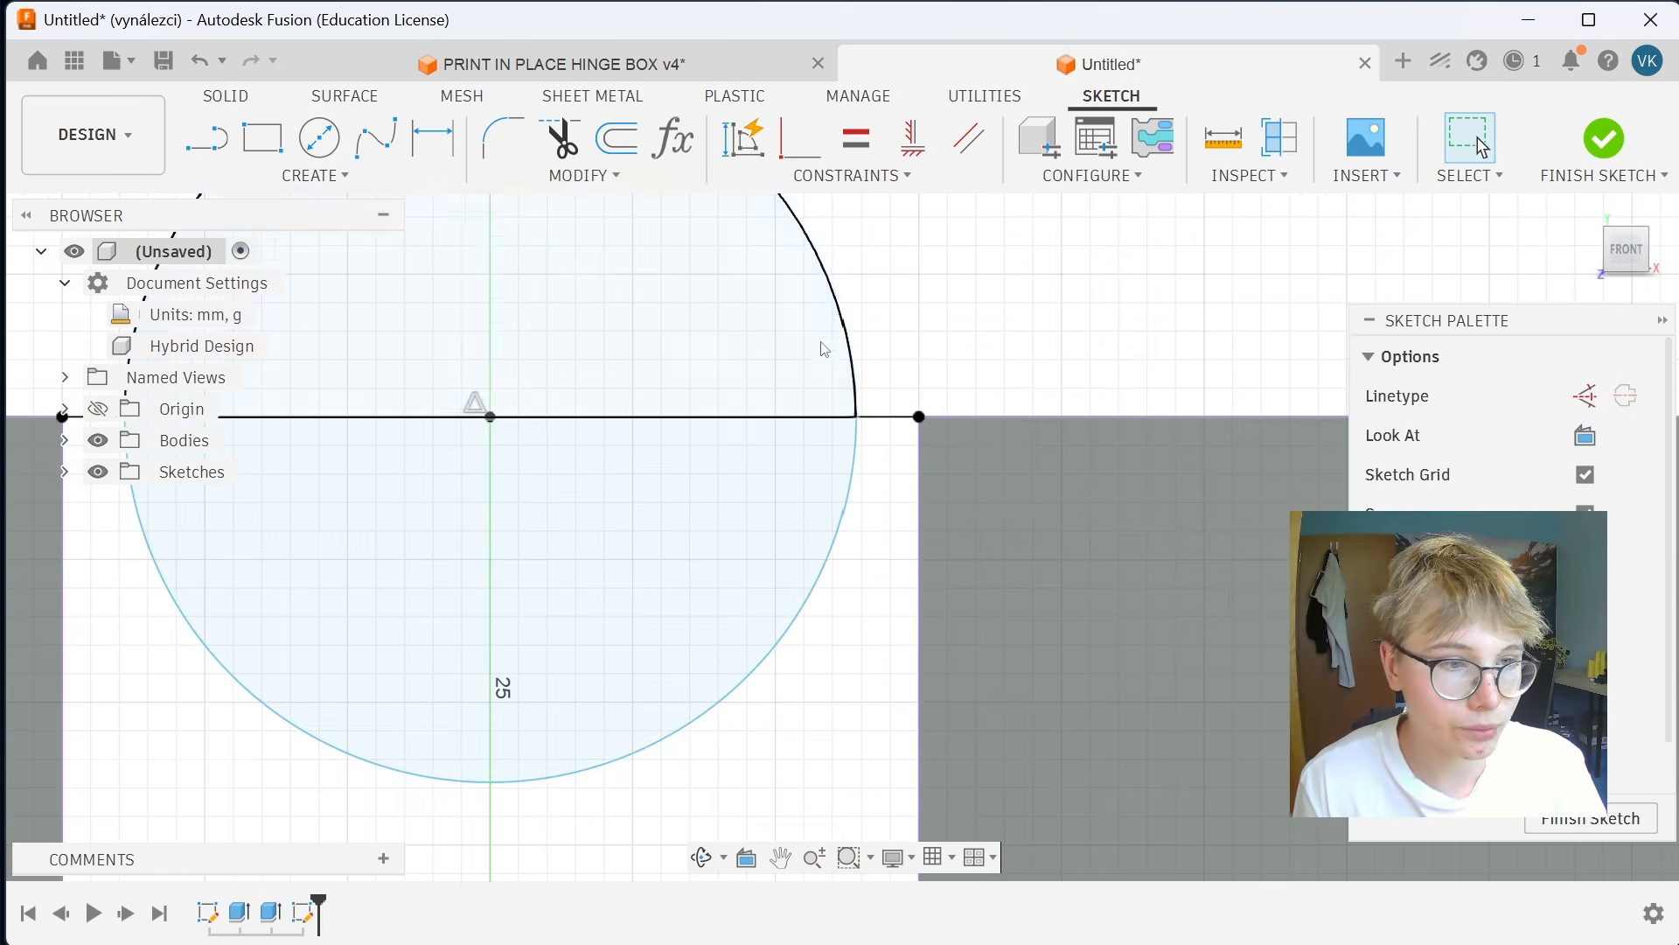
scroll(885, 442, up, 1)
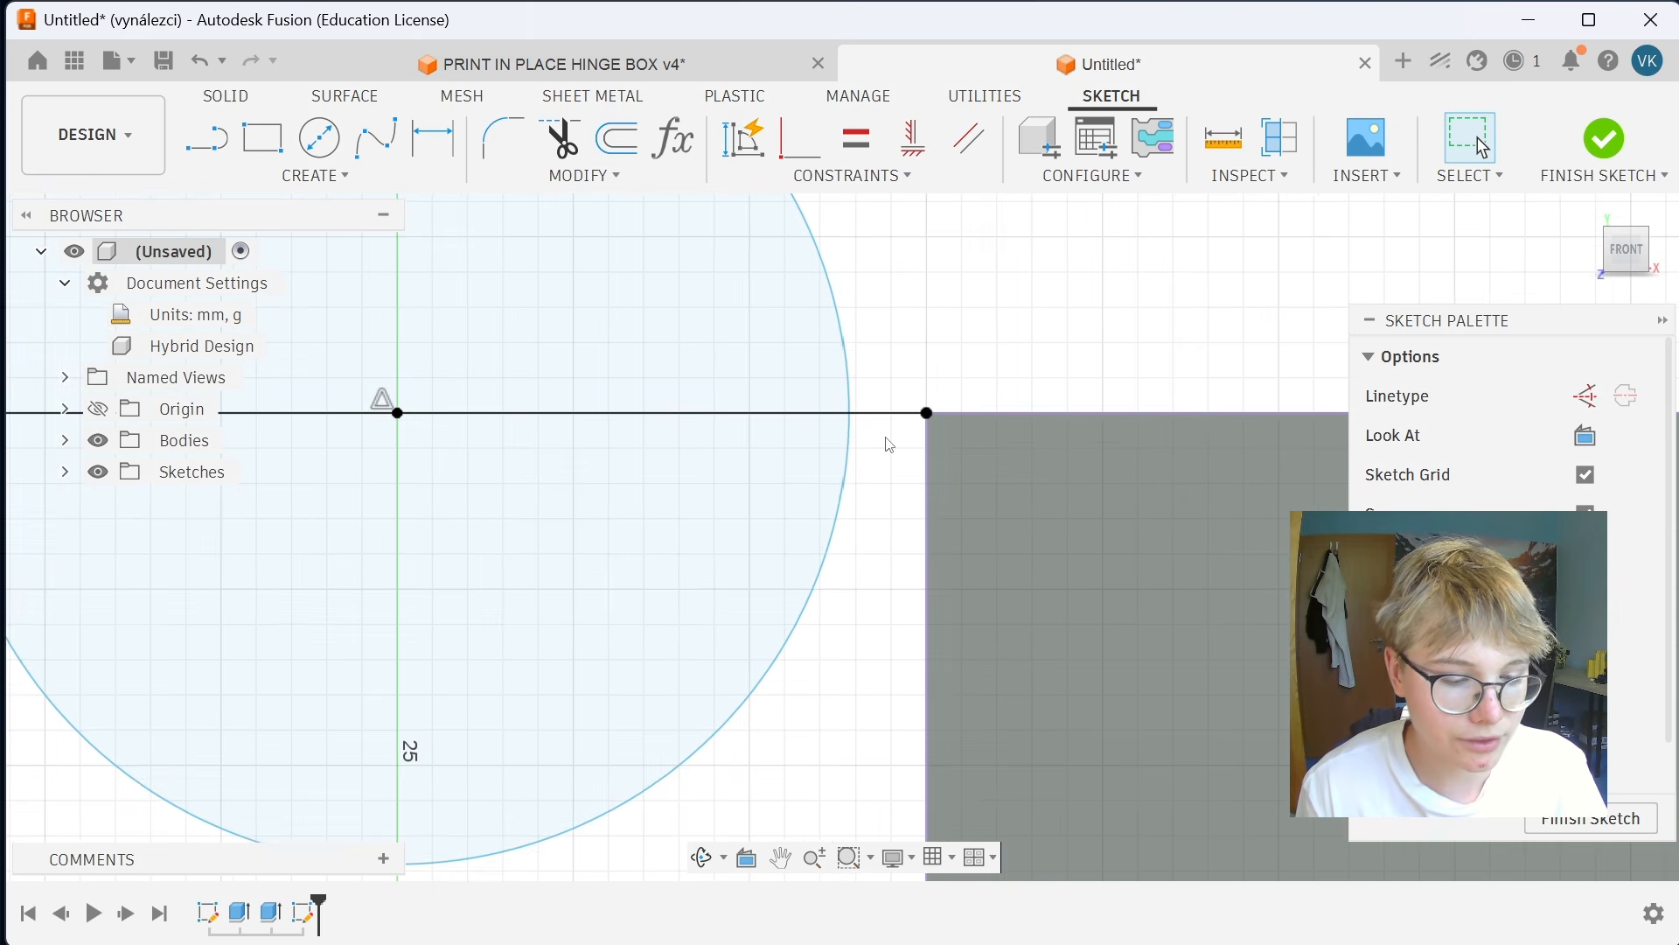
scroll(889, 444, down, 2)
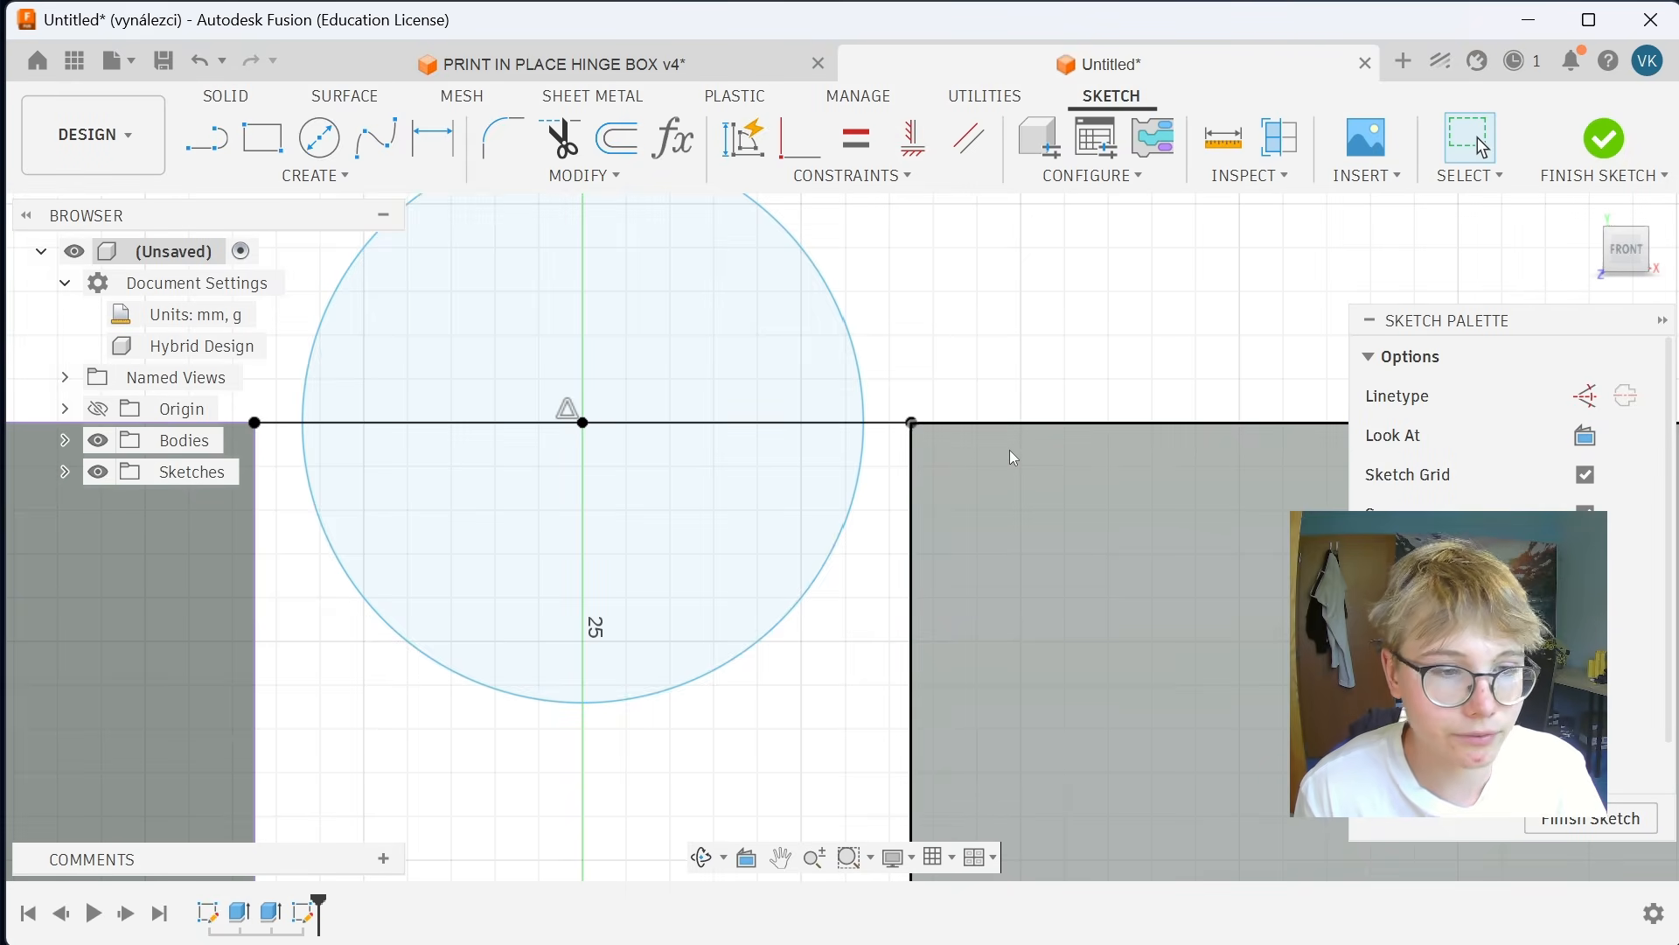
scroll(906, 372, up, 2)
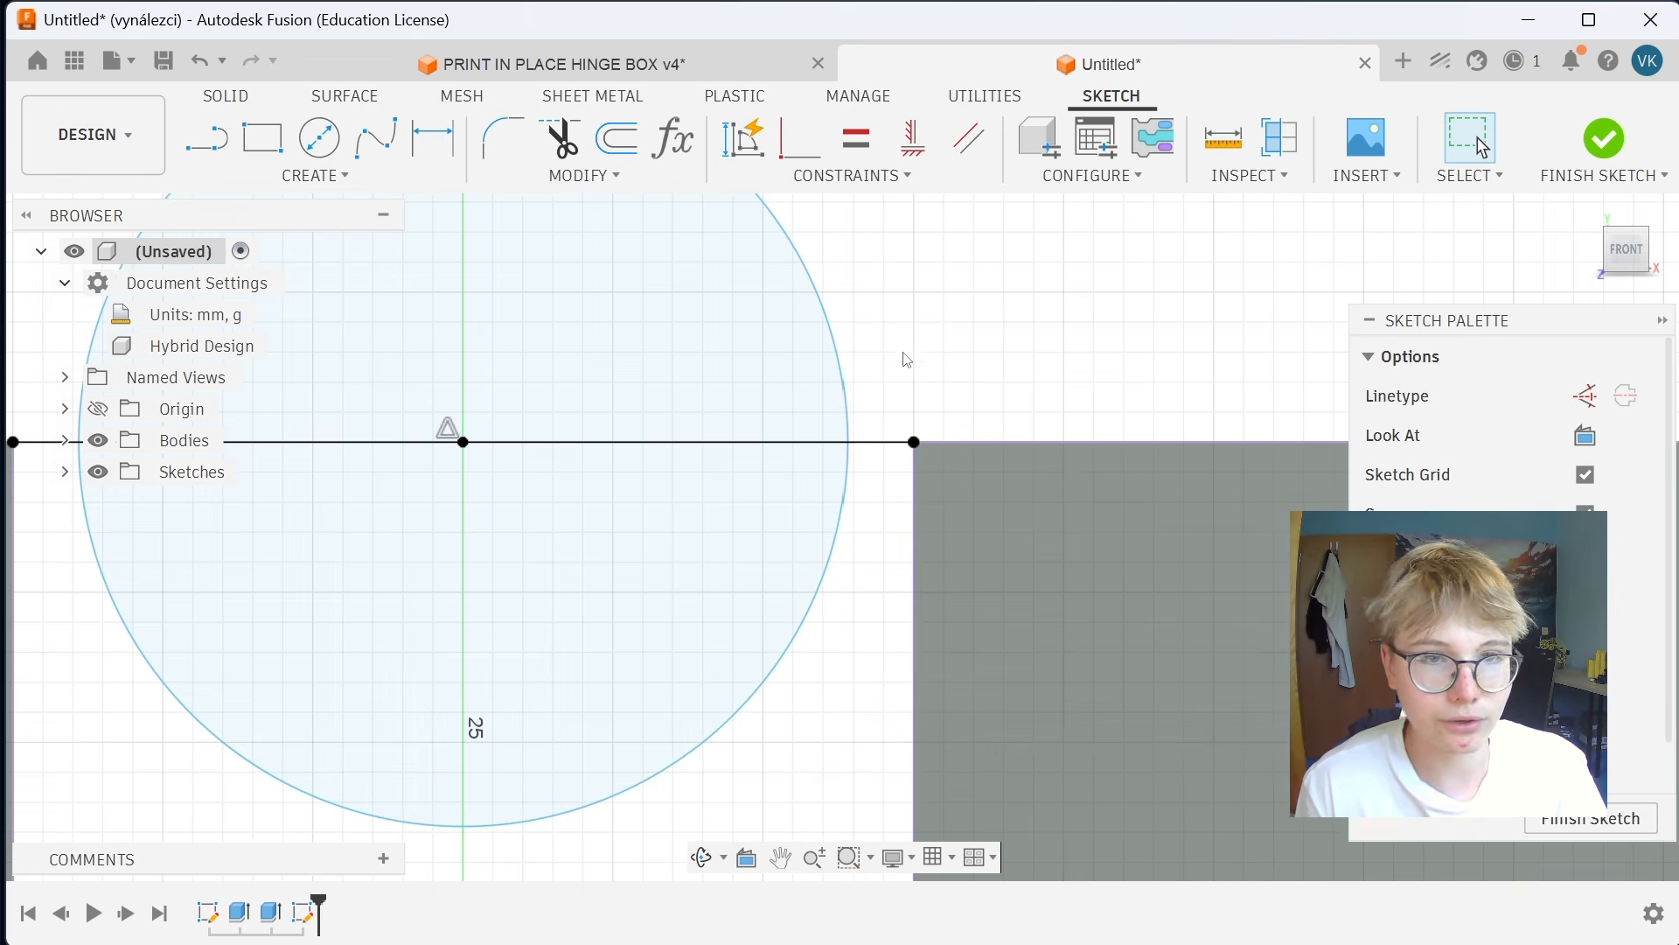
key(d)
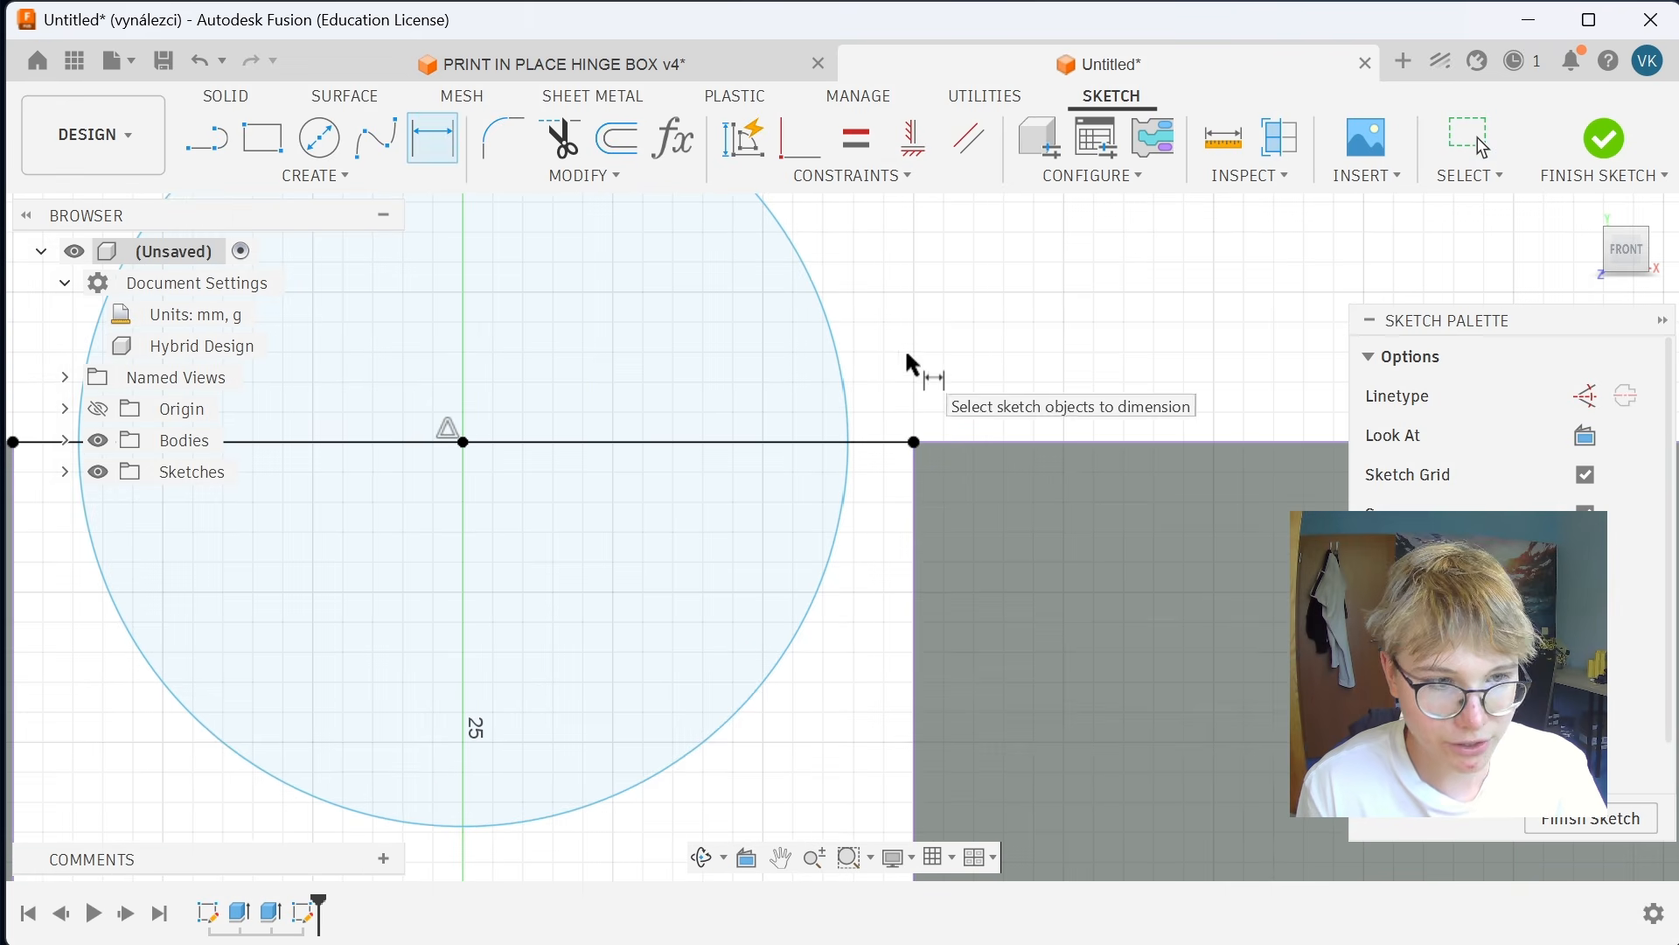
right_click(853, 437)
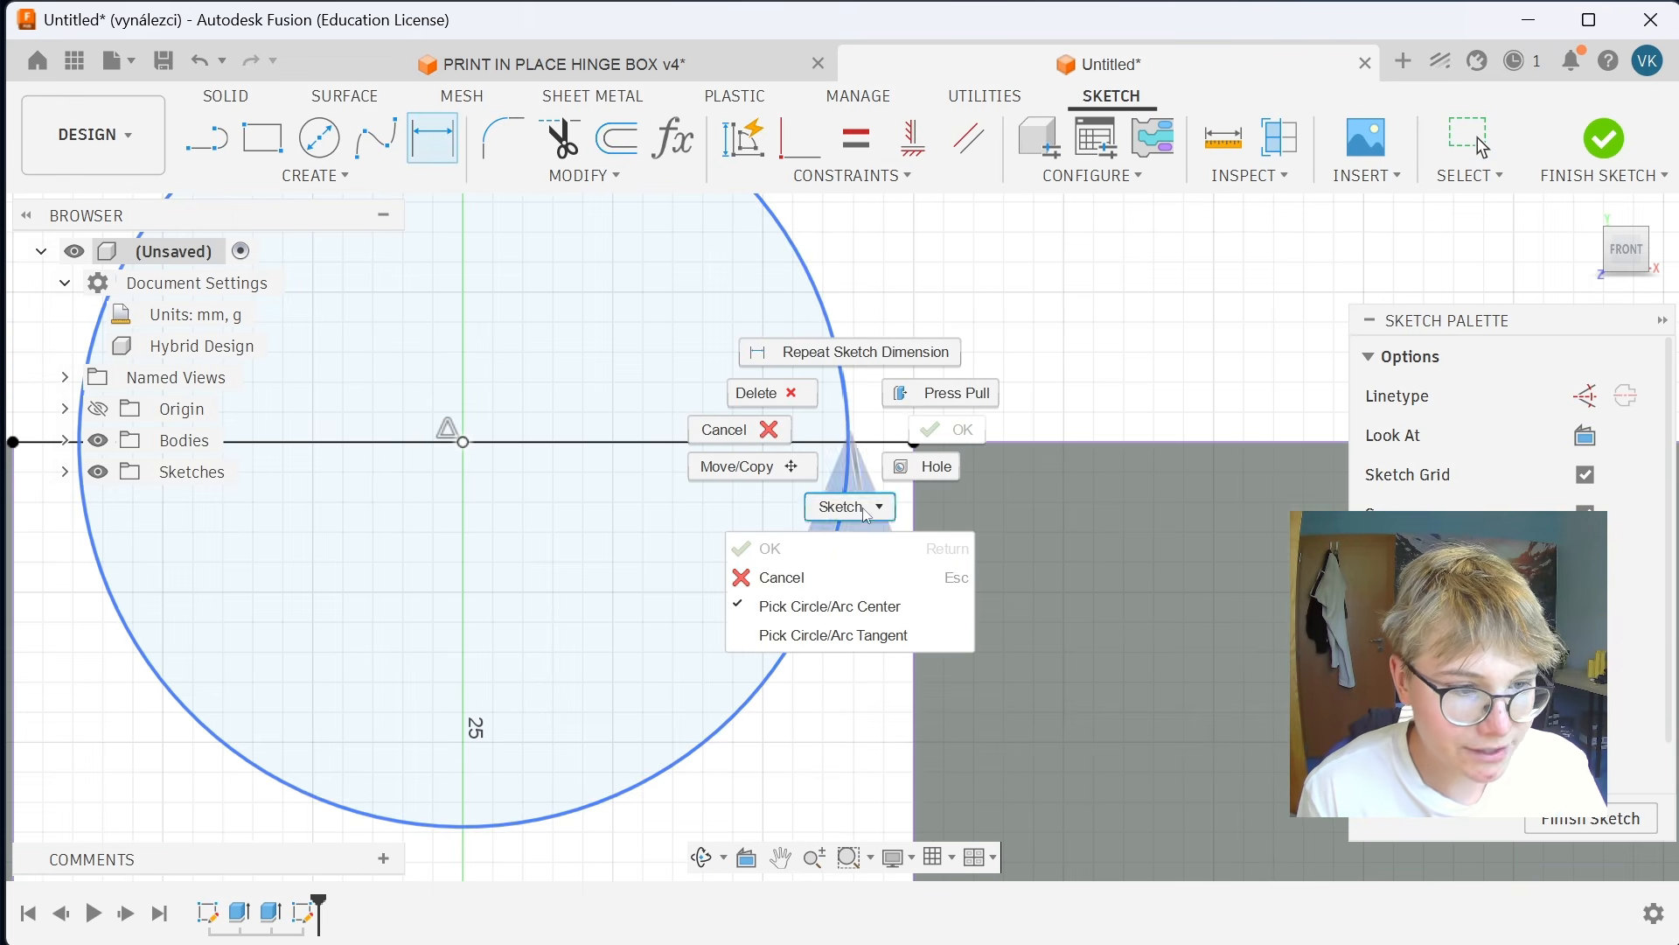
click(803, 636)
click(916, 495)
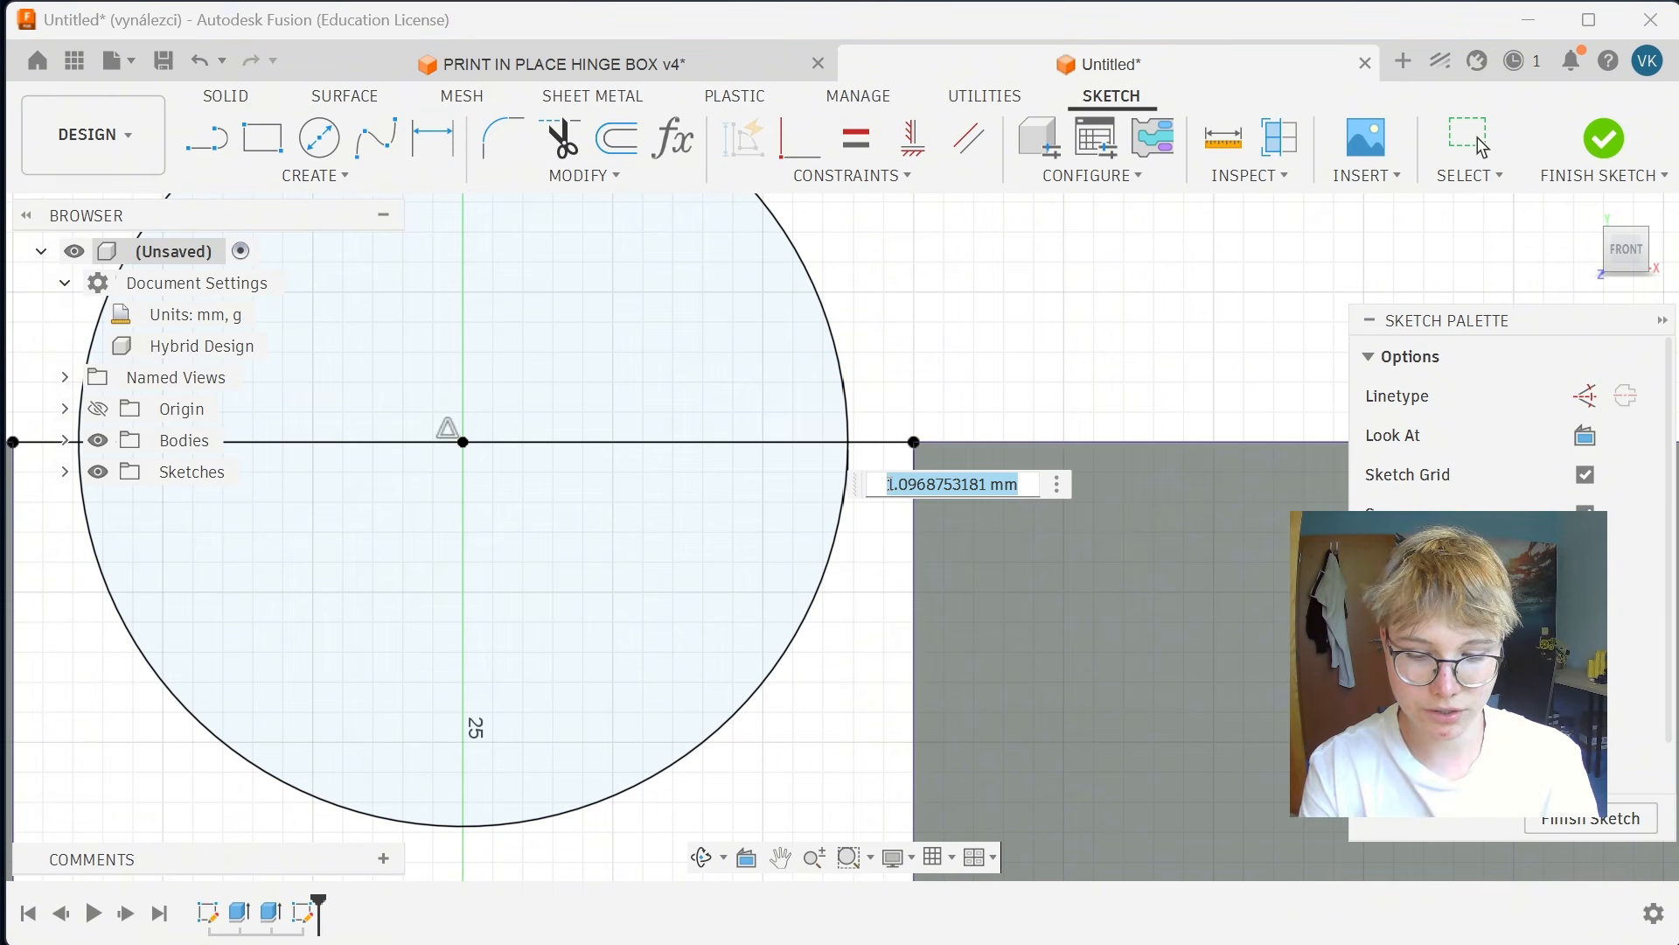
text(0,5)
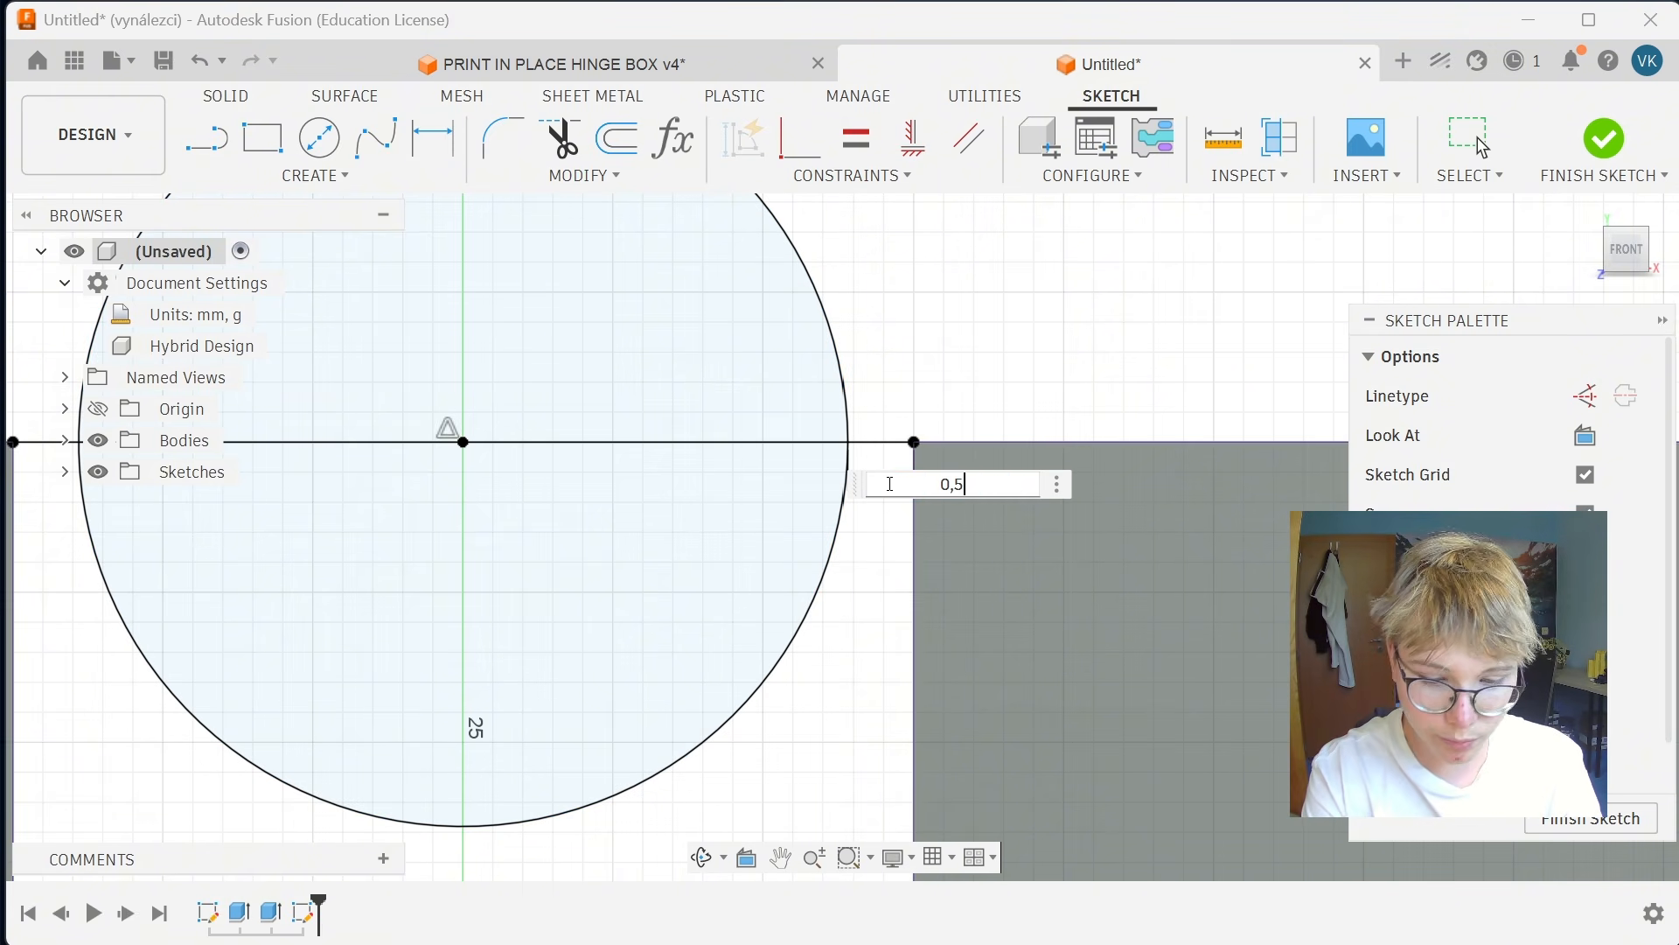
key(Return)
scroll(893, 490, down, 3)
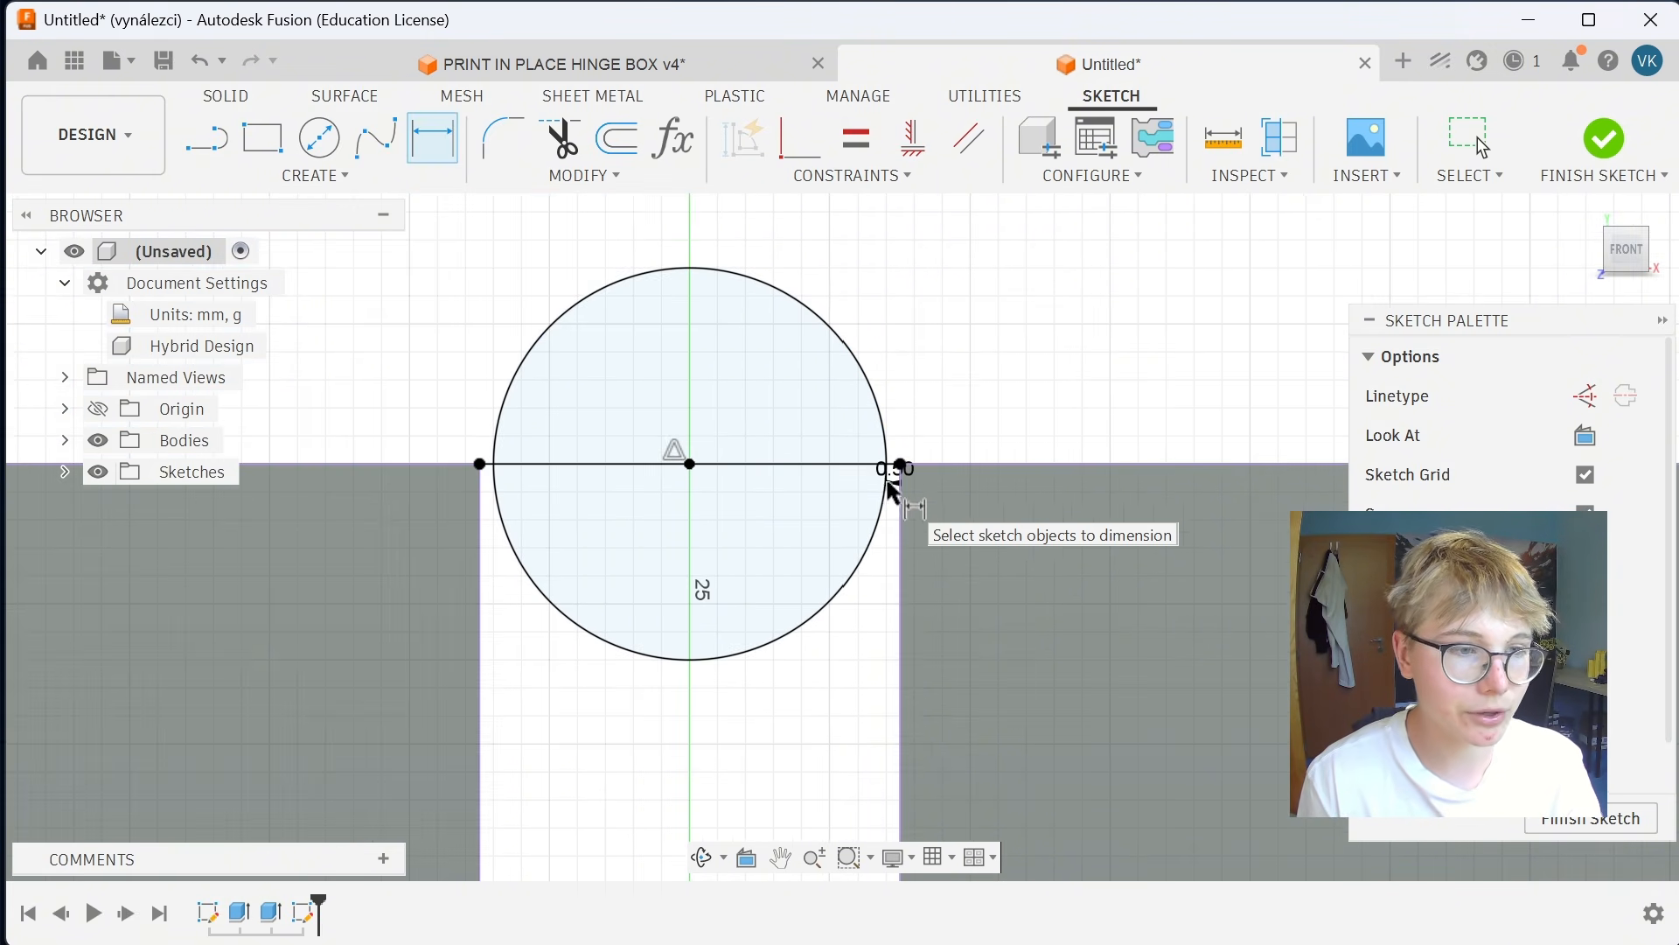
scroll(827, 548, down, 3)
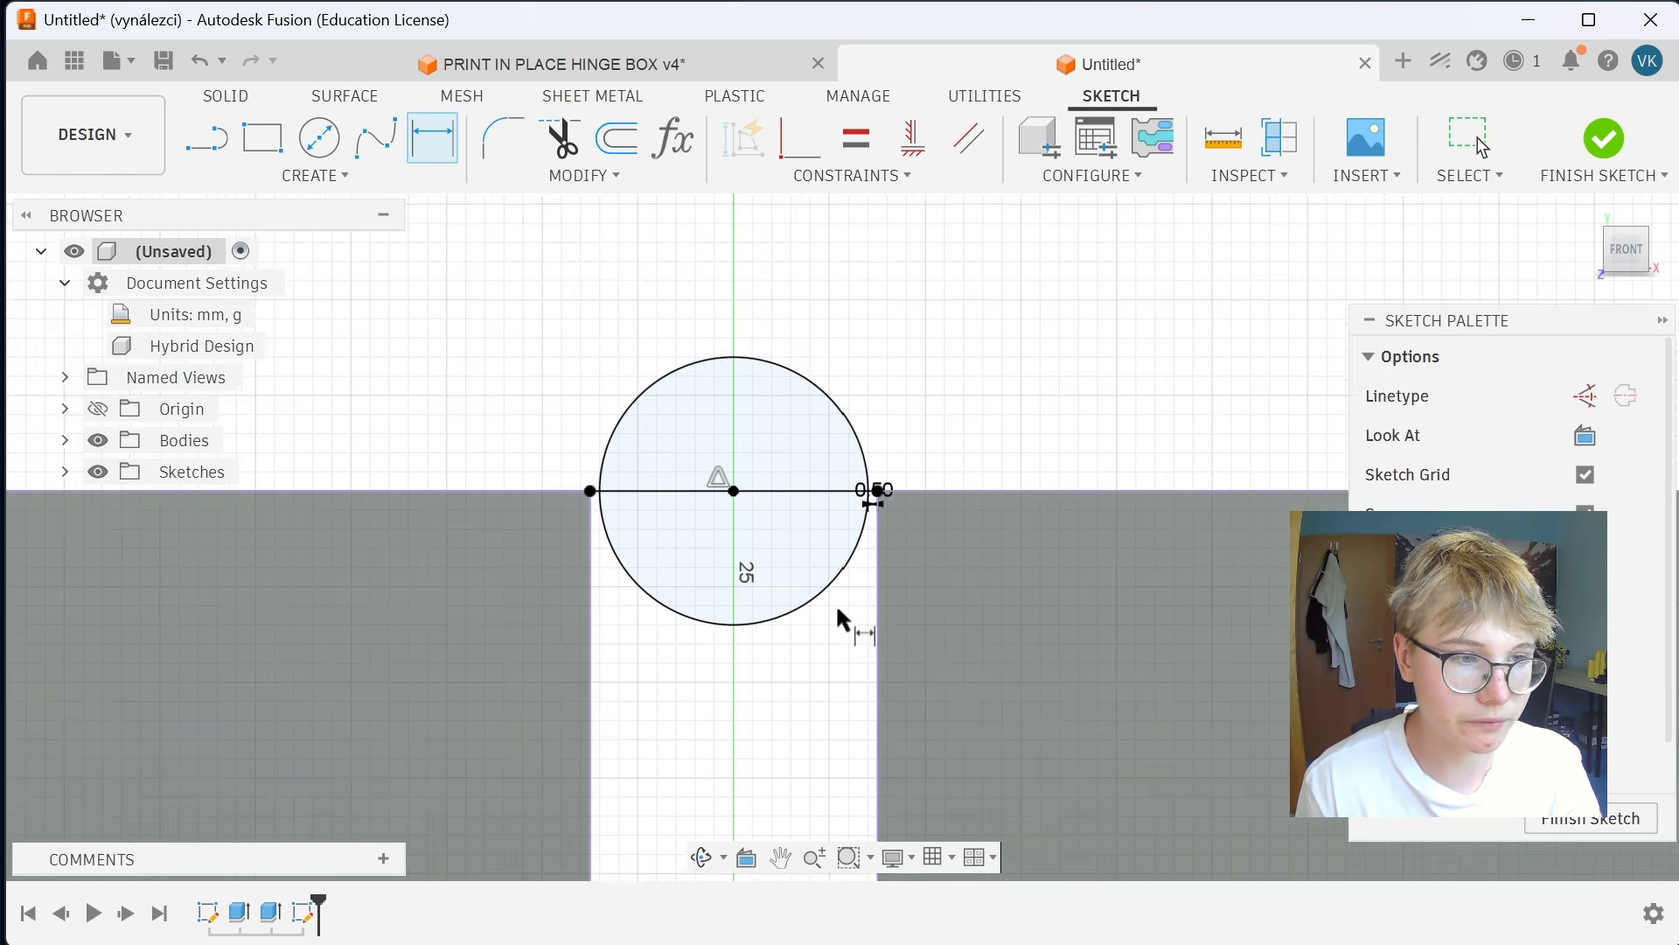
Draw a line about 22 mm long from the circle's lower right side down to the left half's inner edge.
mouse_move(837, 682)
middle_down()
mouse_move(921, 493)
mouse_move(841, 436)
middle_up()
scroll(904, 500, down, 3)
key(l)
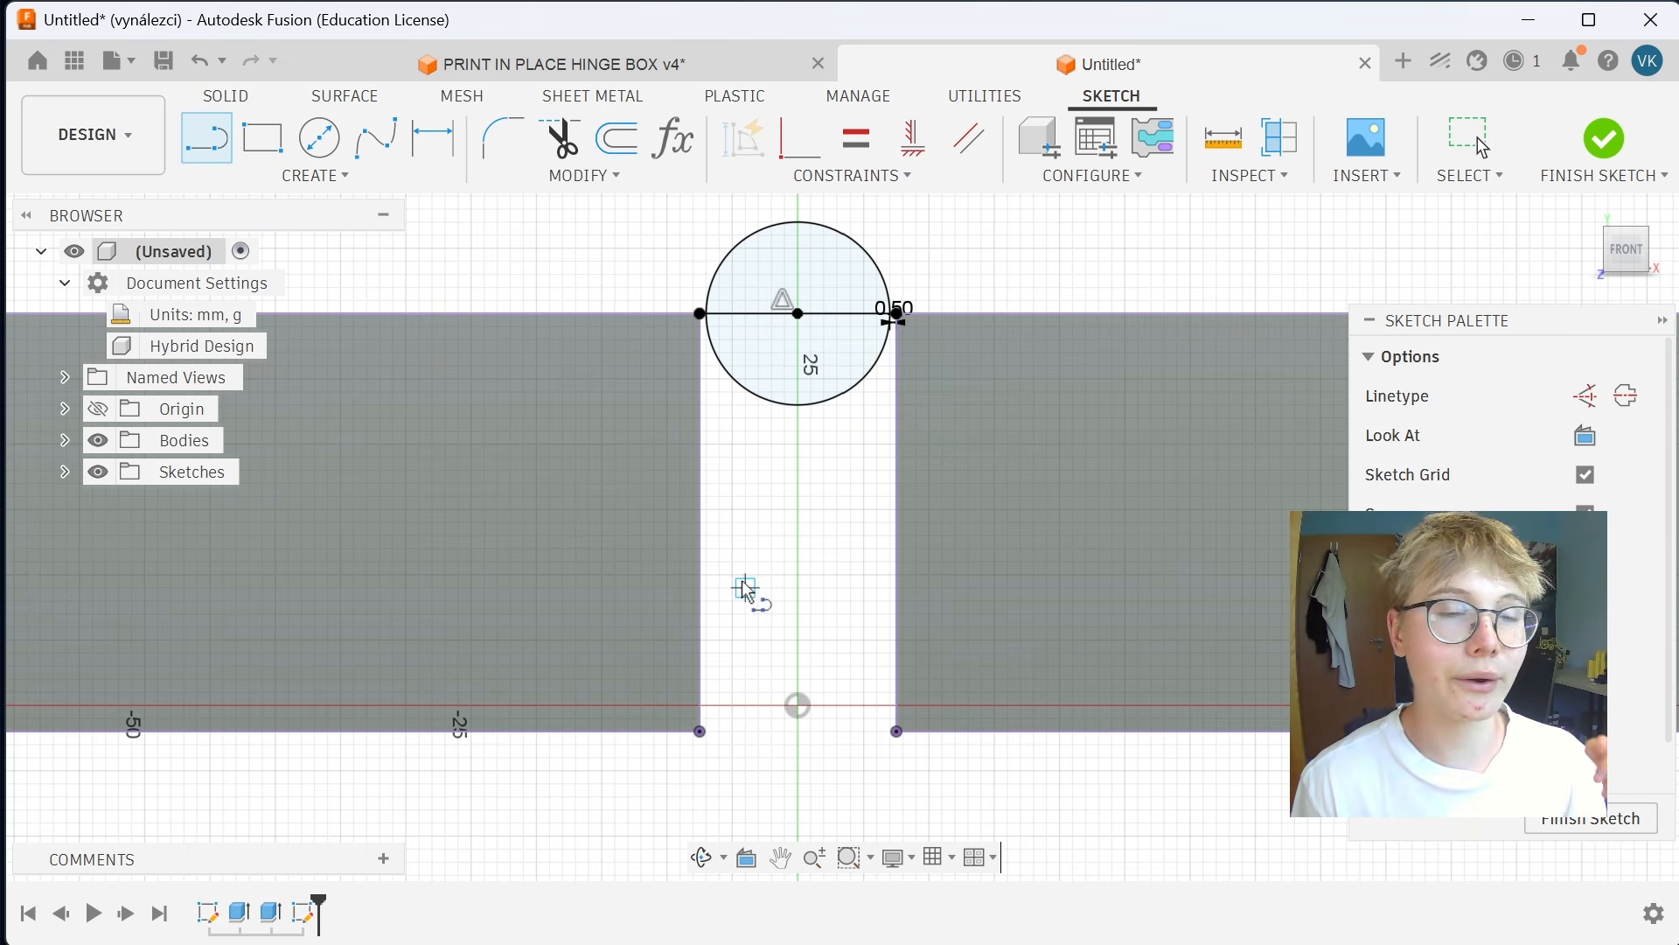
click(871, 373)
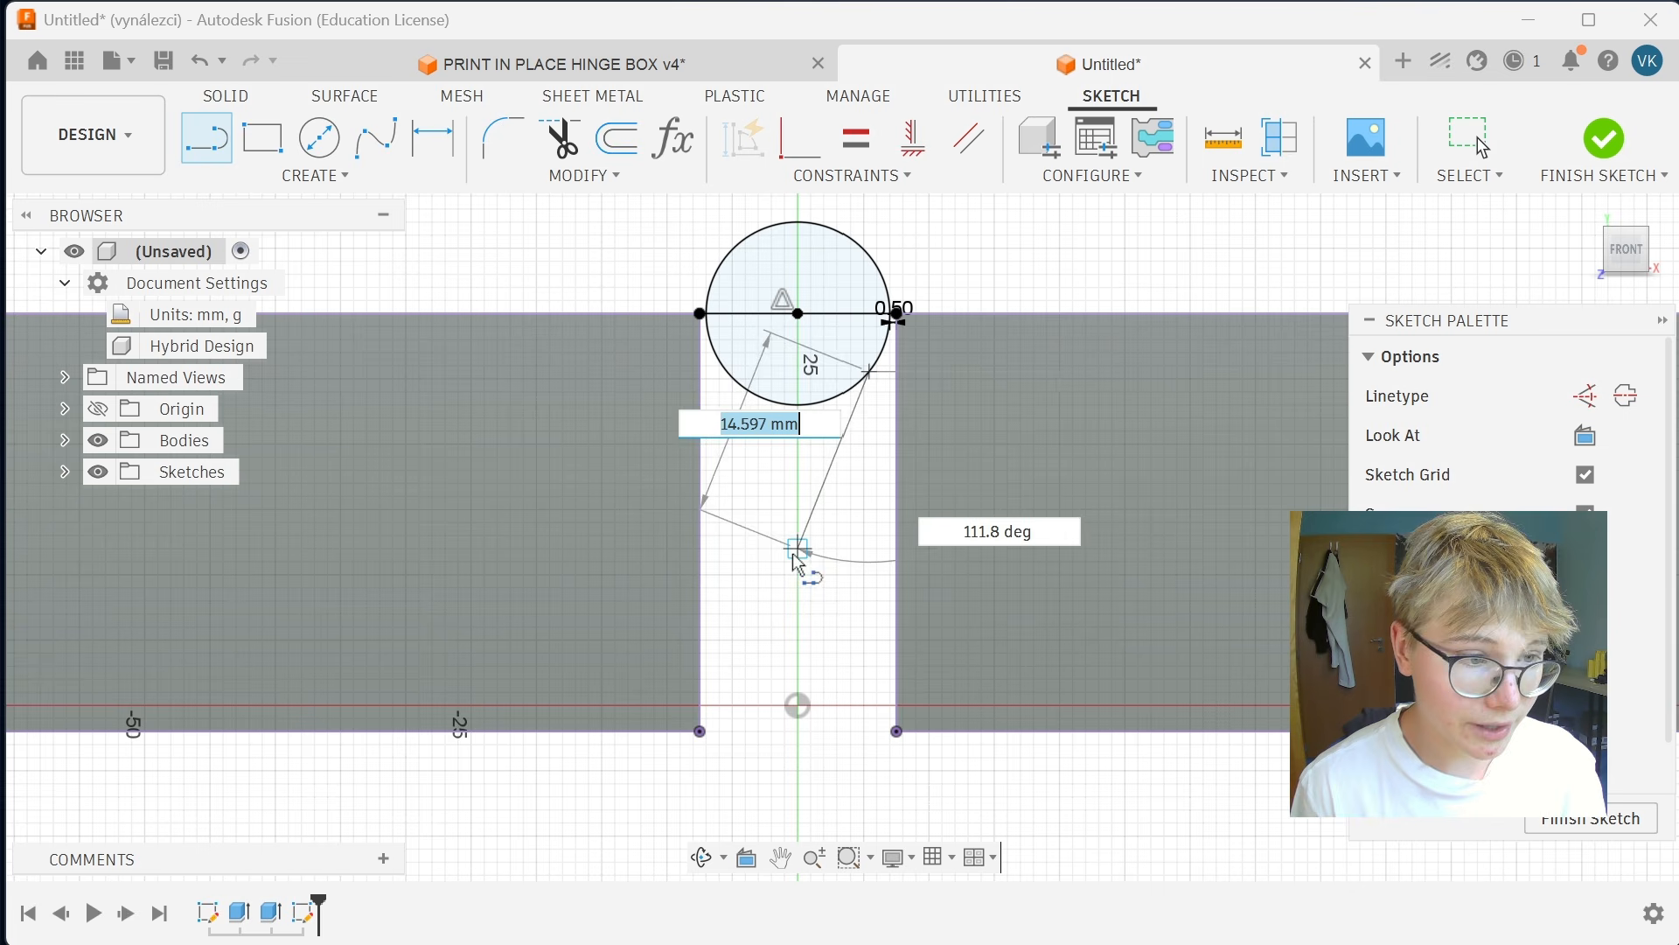
click(700, 610)
key(Escape)
Apply a Tangent constraint between the slanted line and the hinge circle.
click(852, 175)
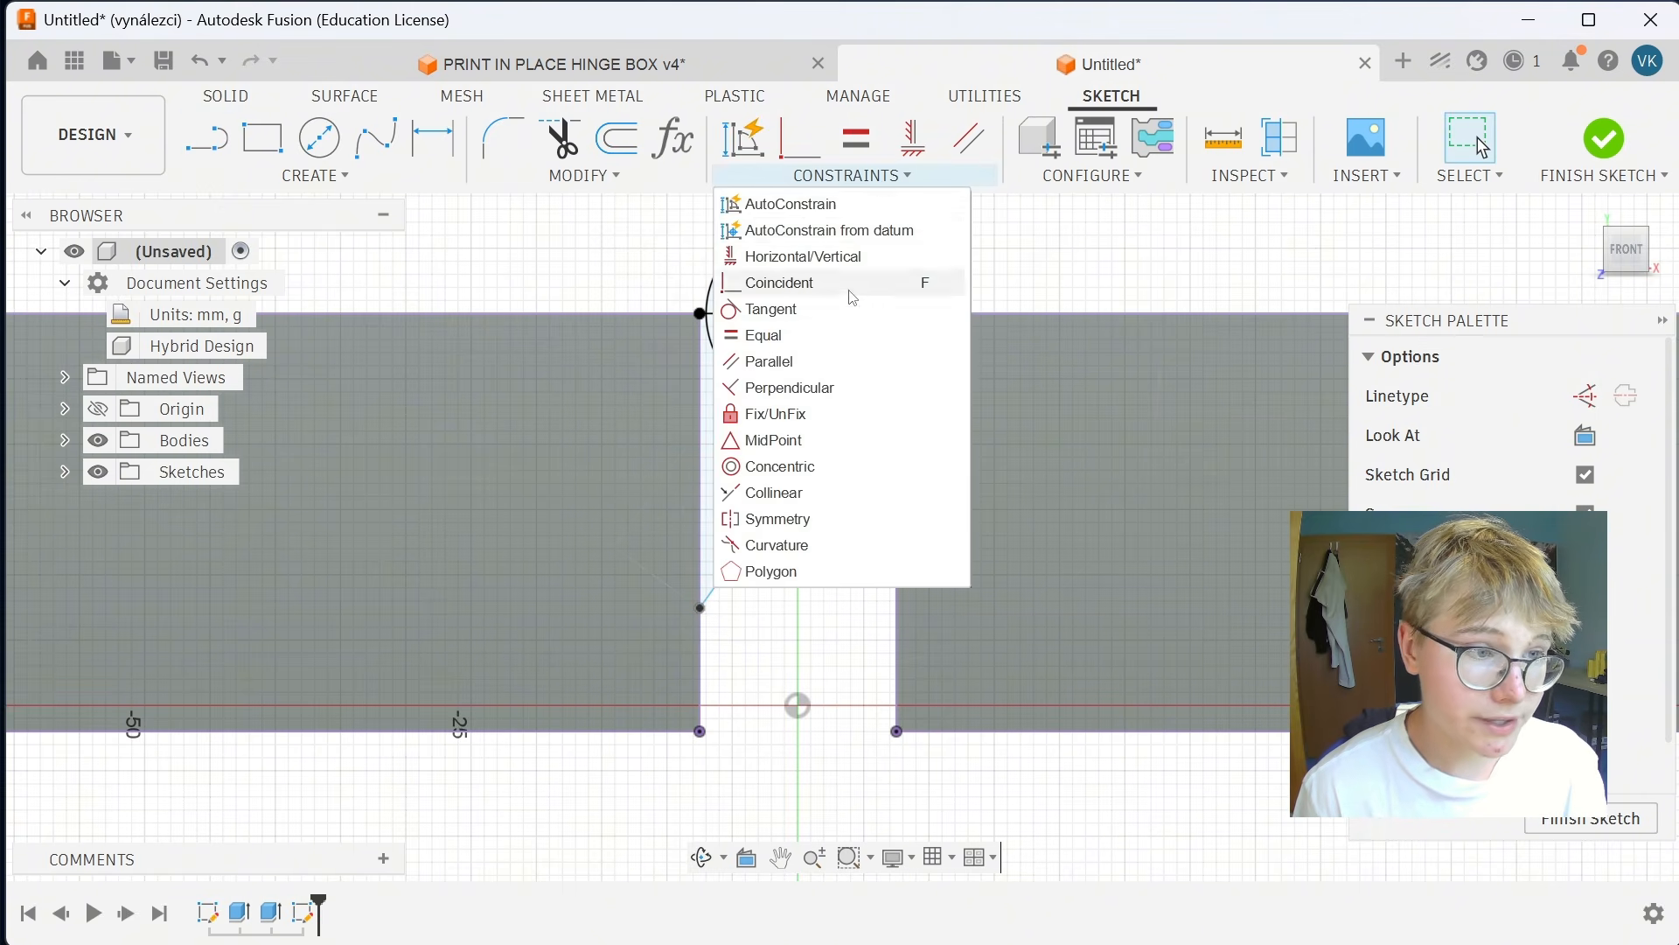
click(779, 308)
click(822, 427)
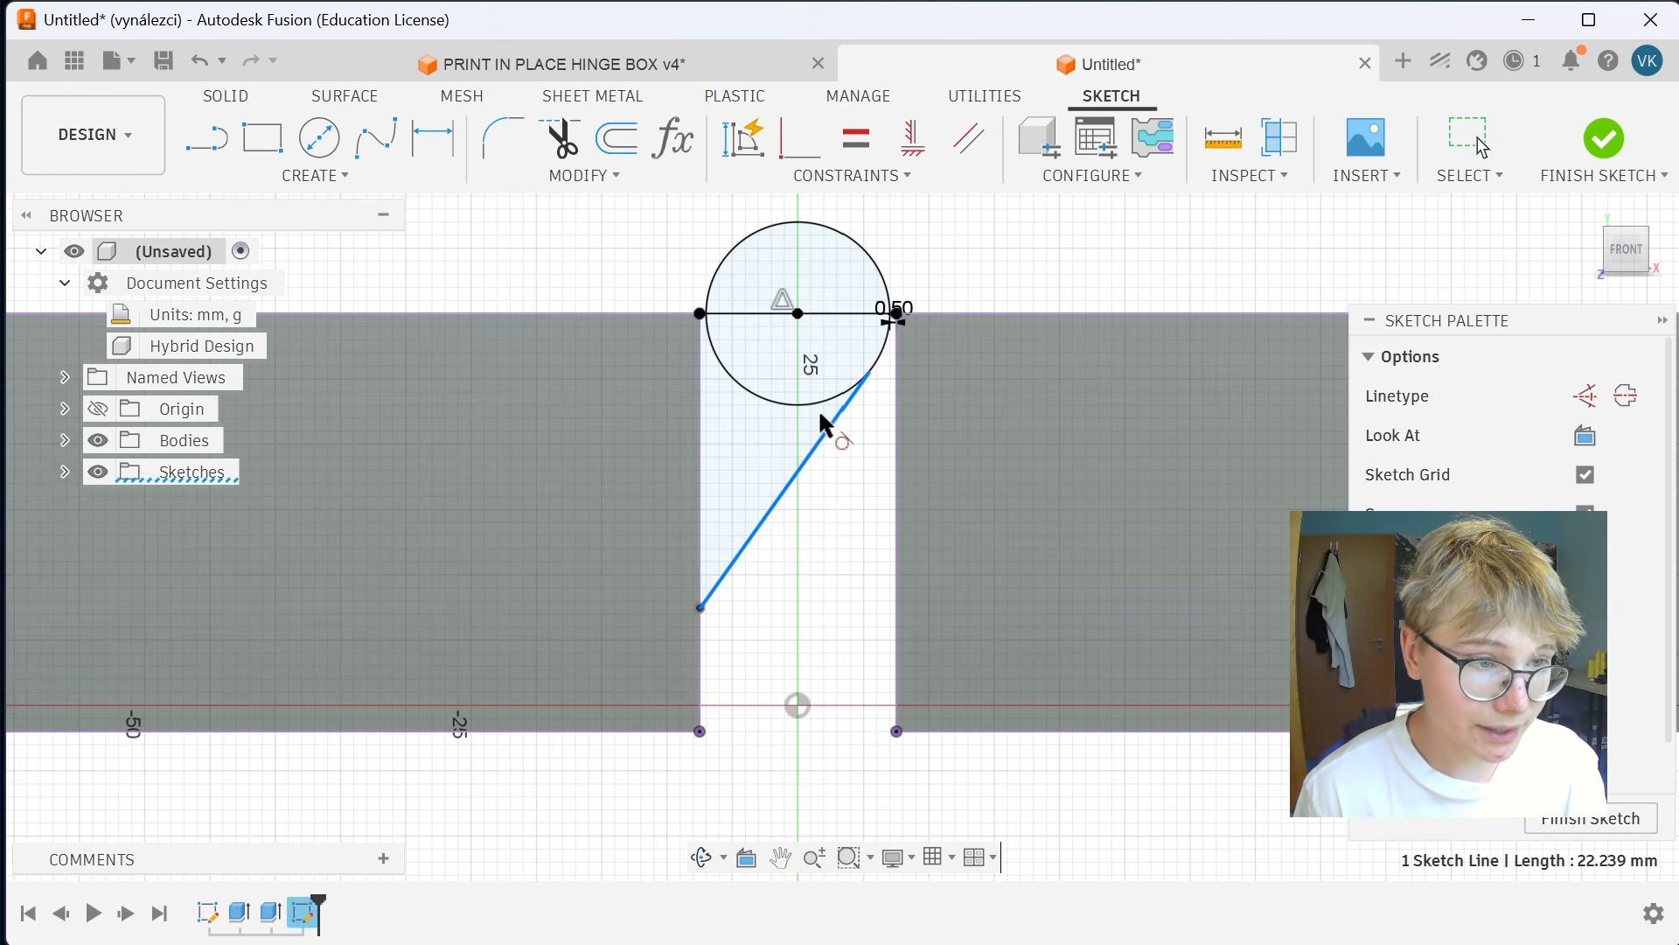
click(826, 404)
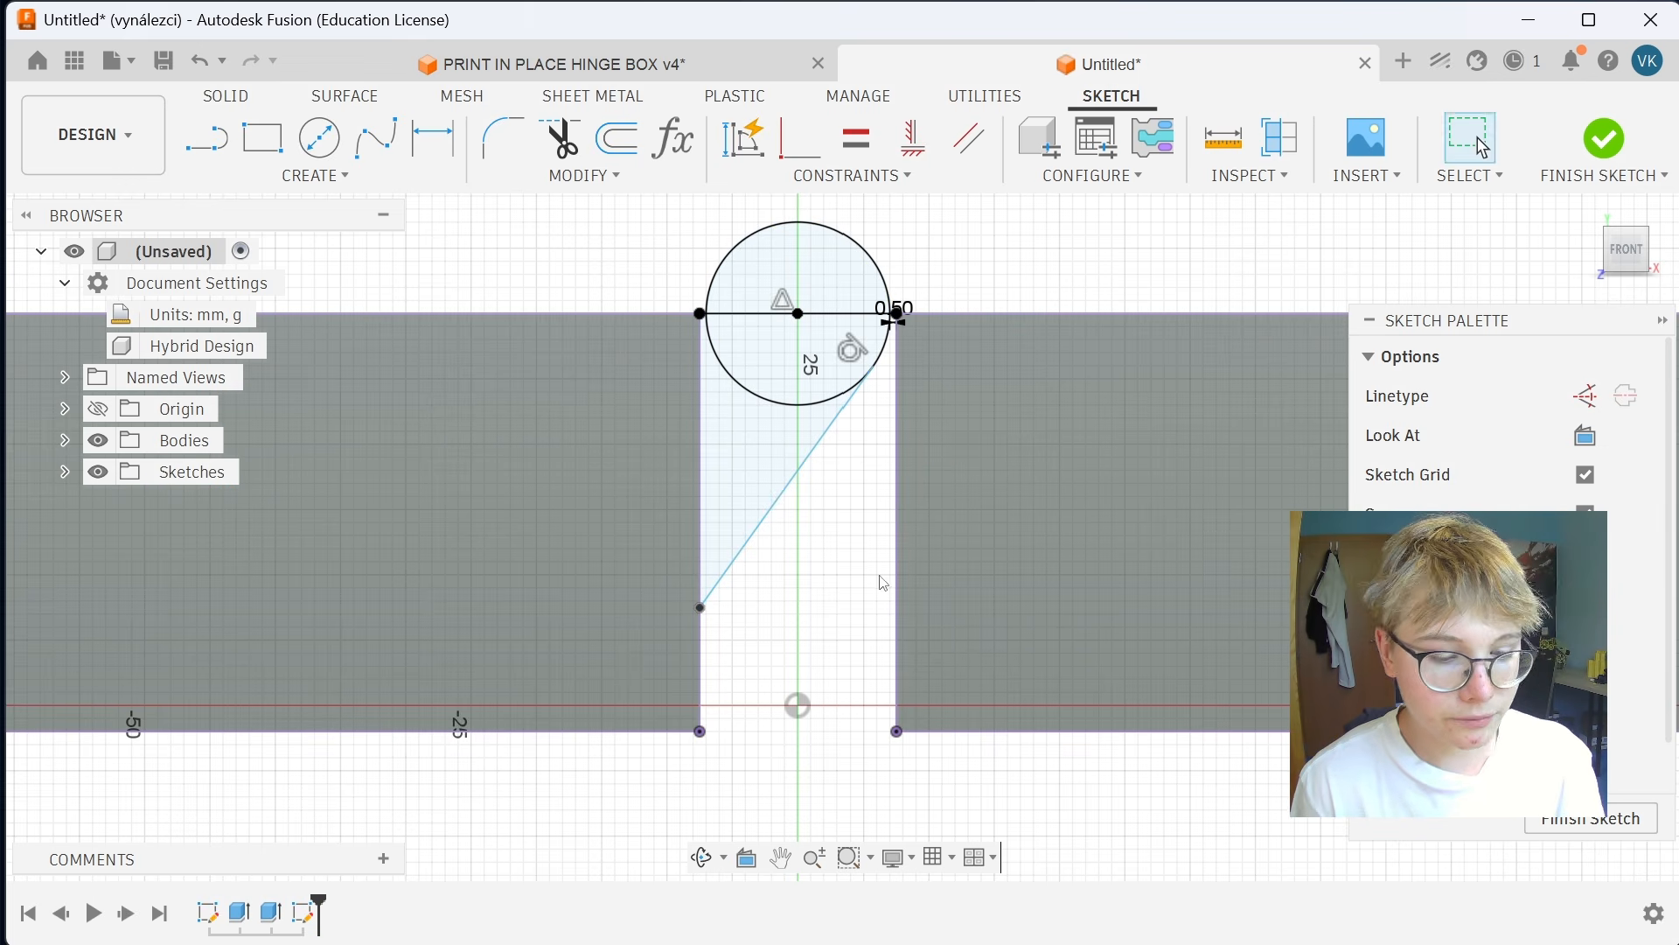
Dimension the angle between the slanted line and the lower part of the left half's inner edge to 145°.
key(d)
click(702, 651)
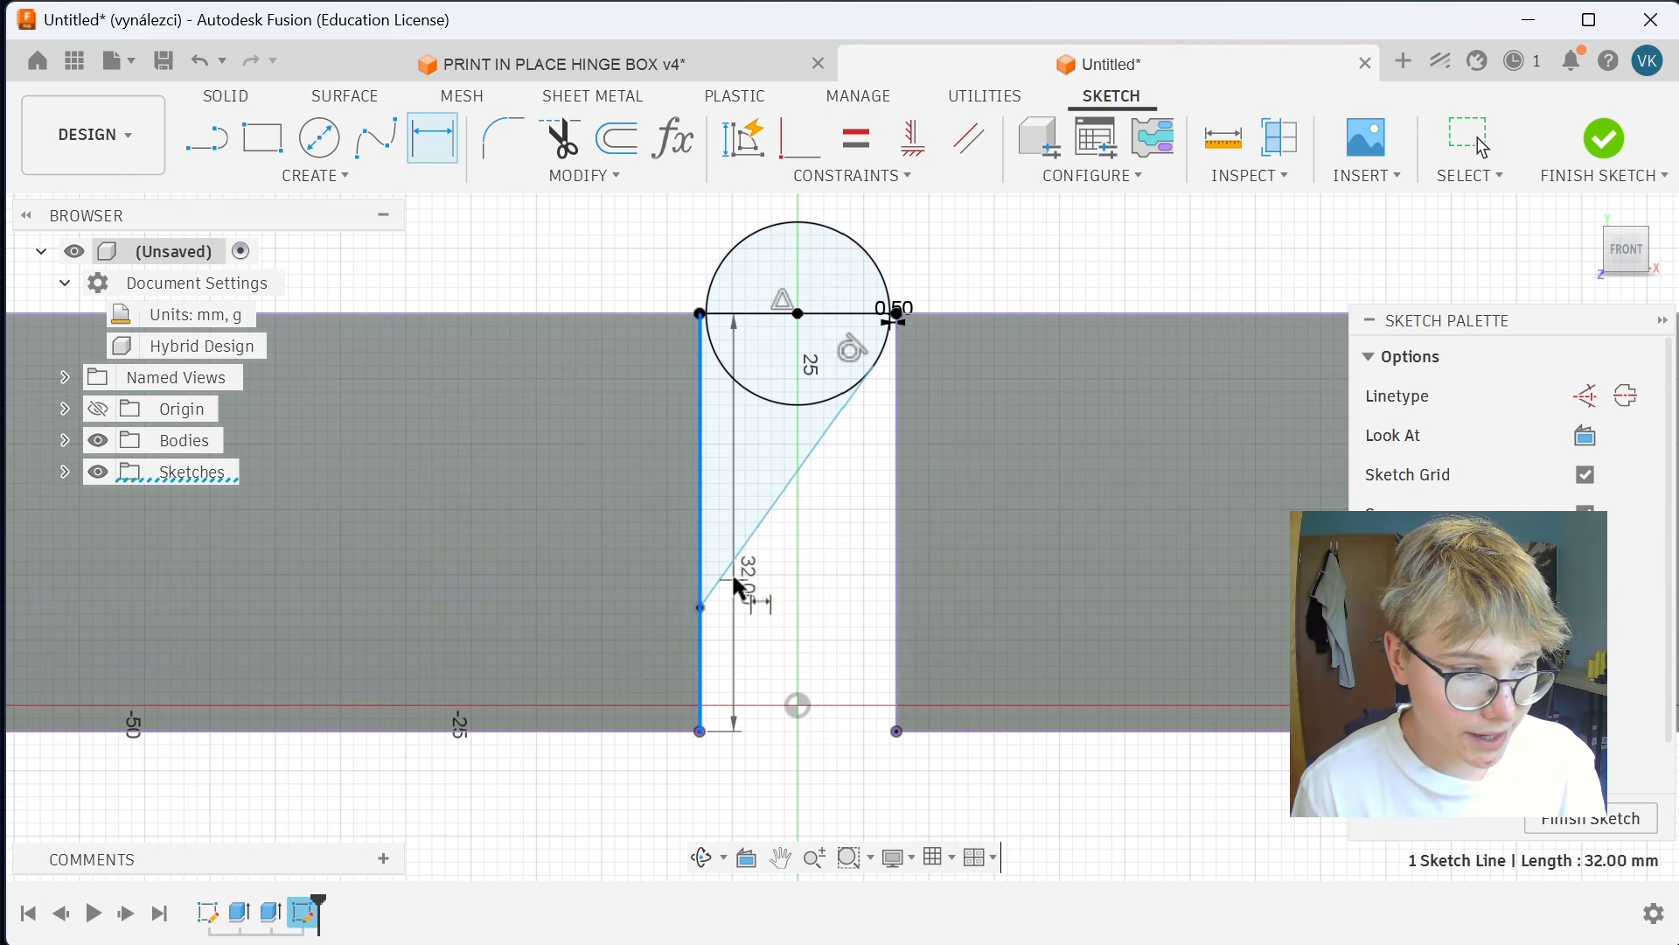
click(730, 582)
click(804, 562)
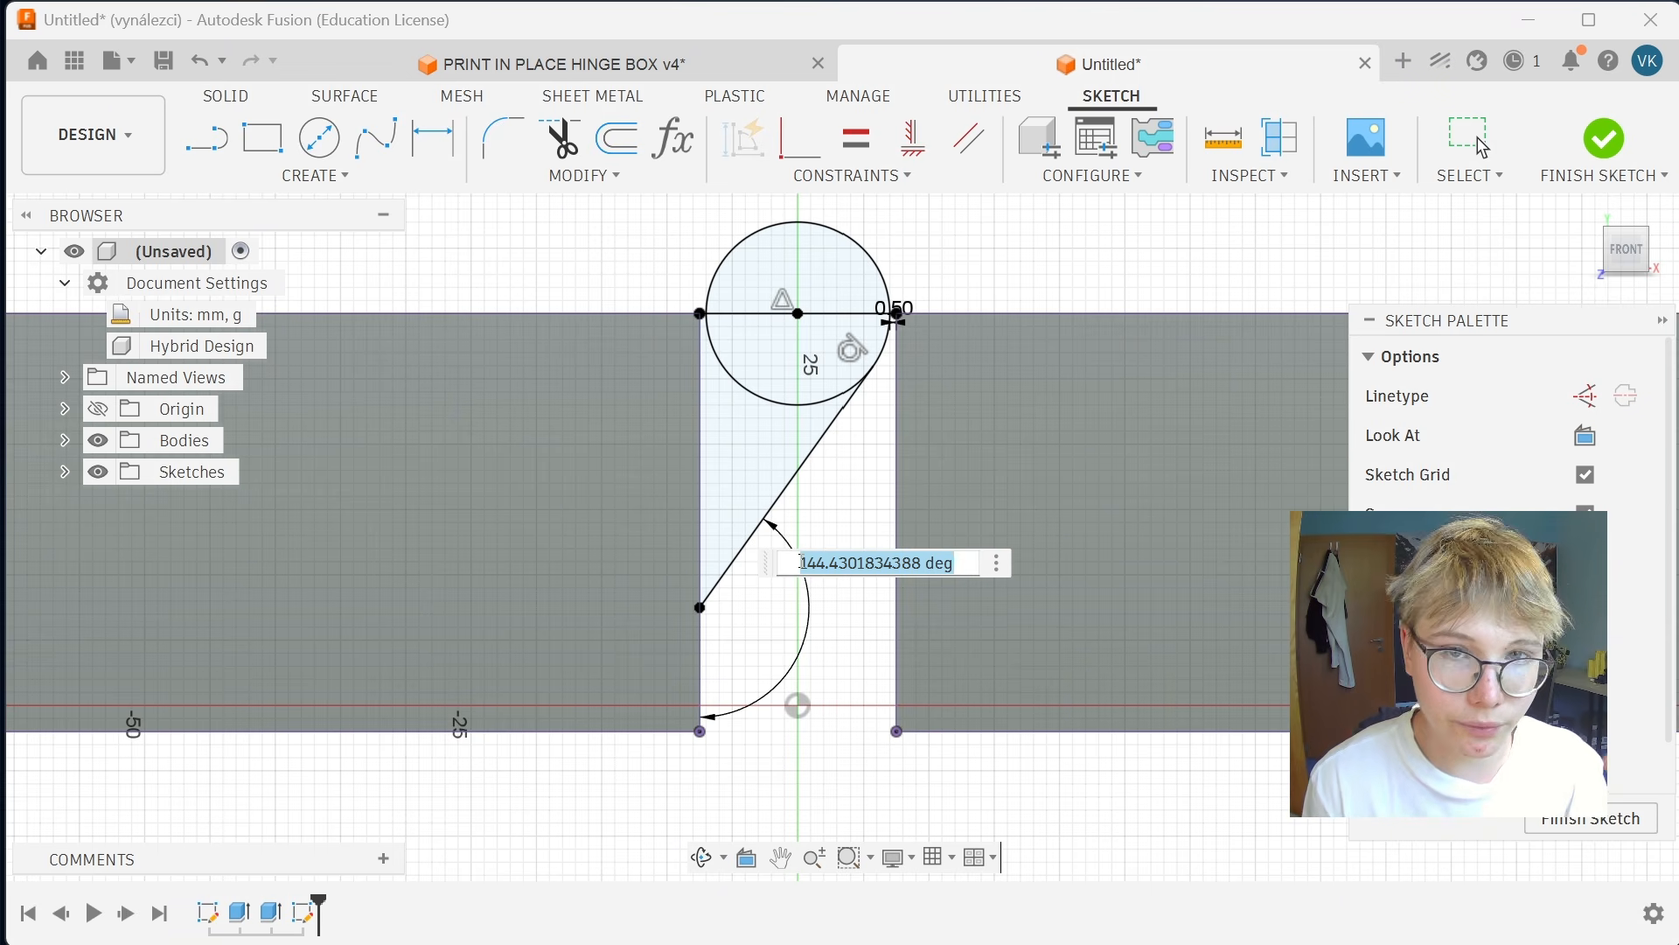
text(90)
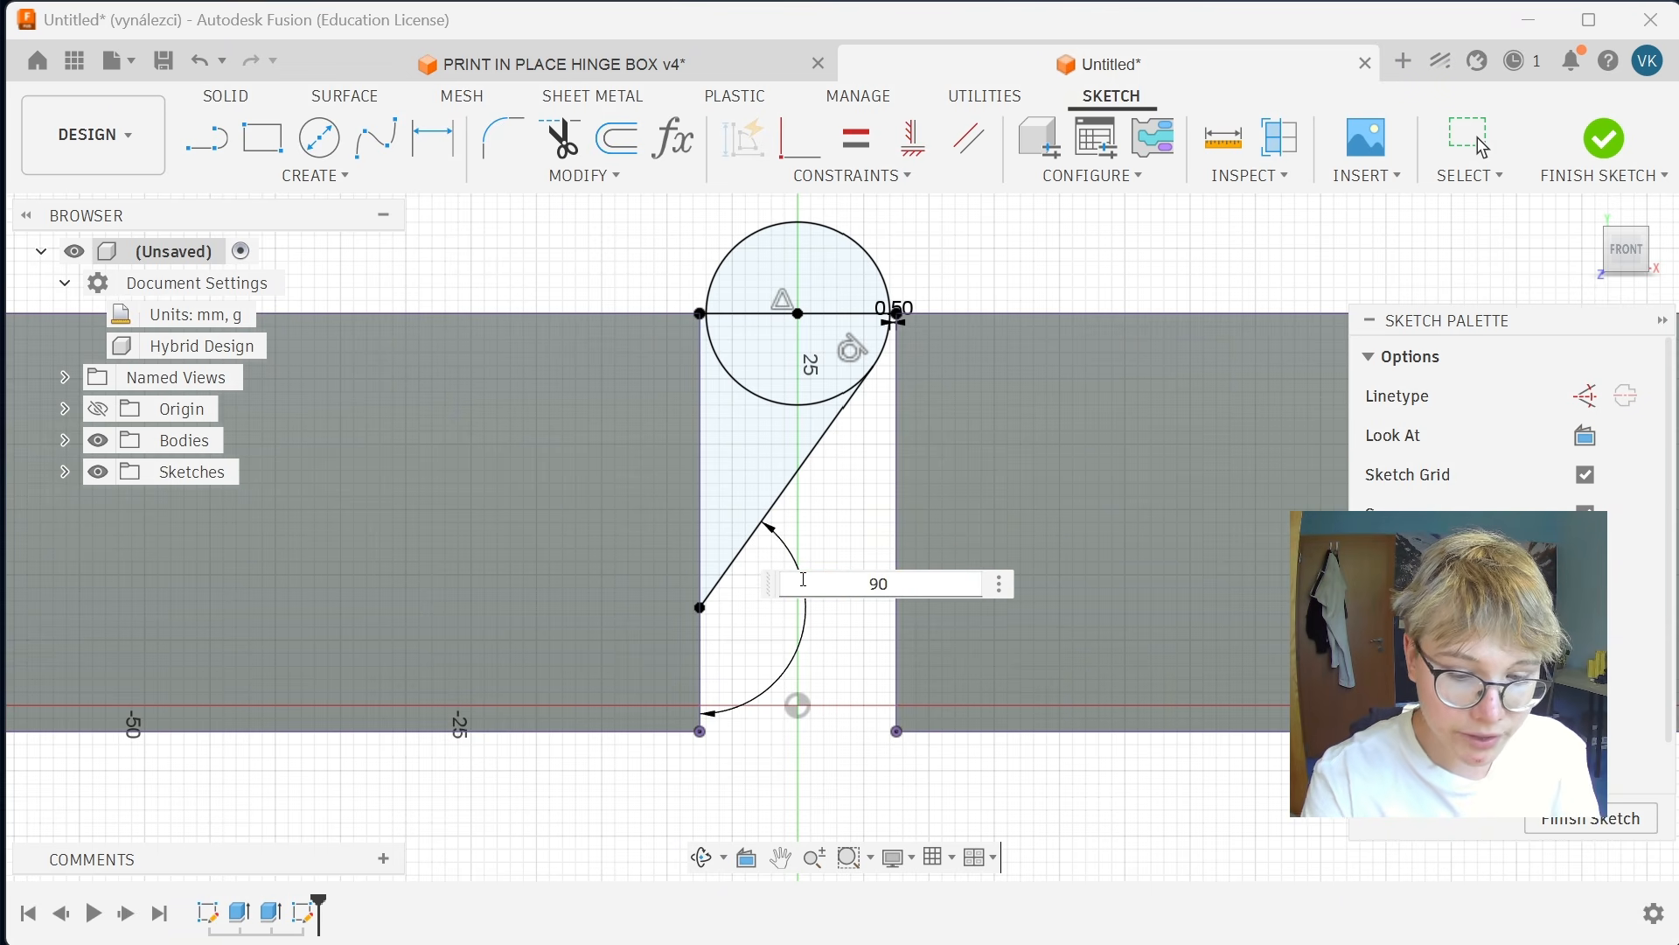
text(+)
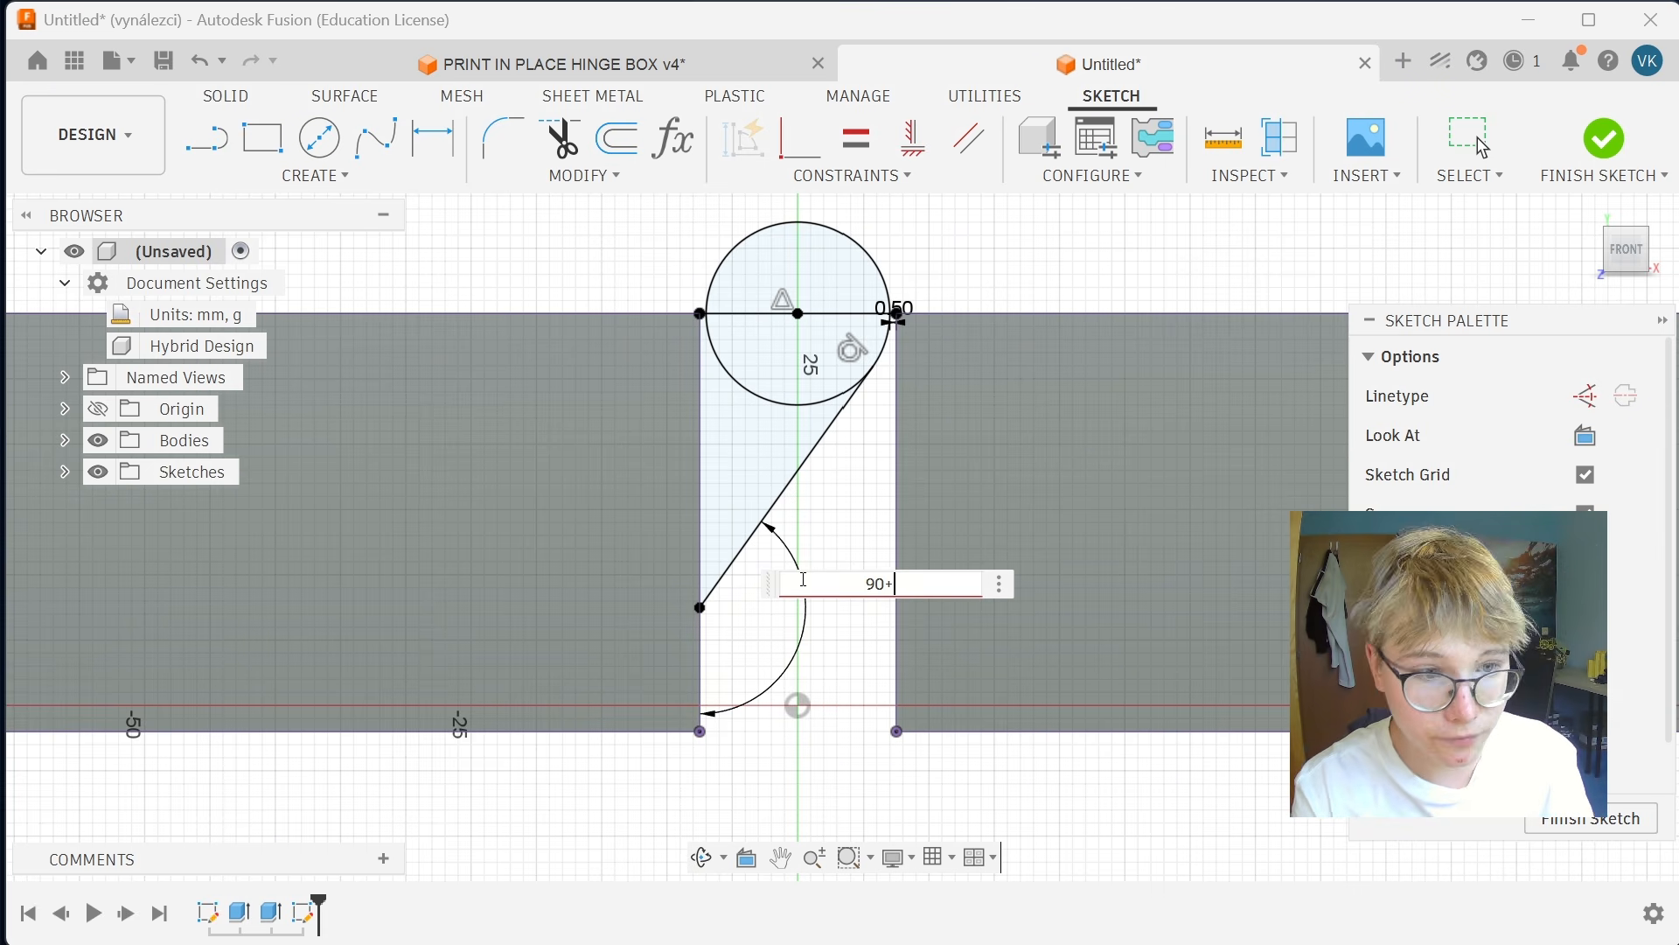
text(50)
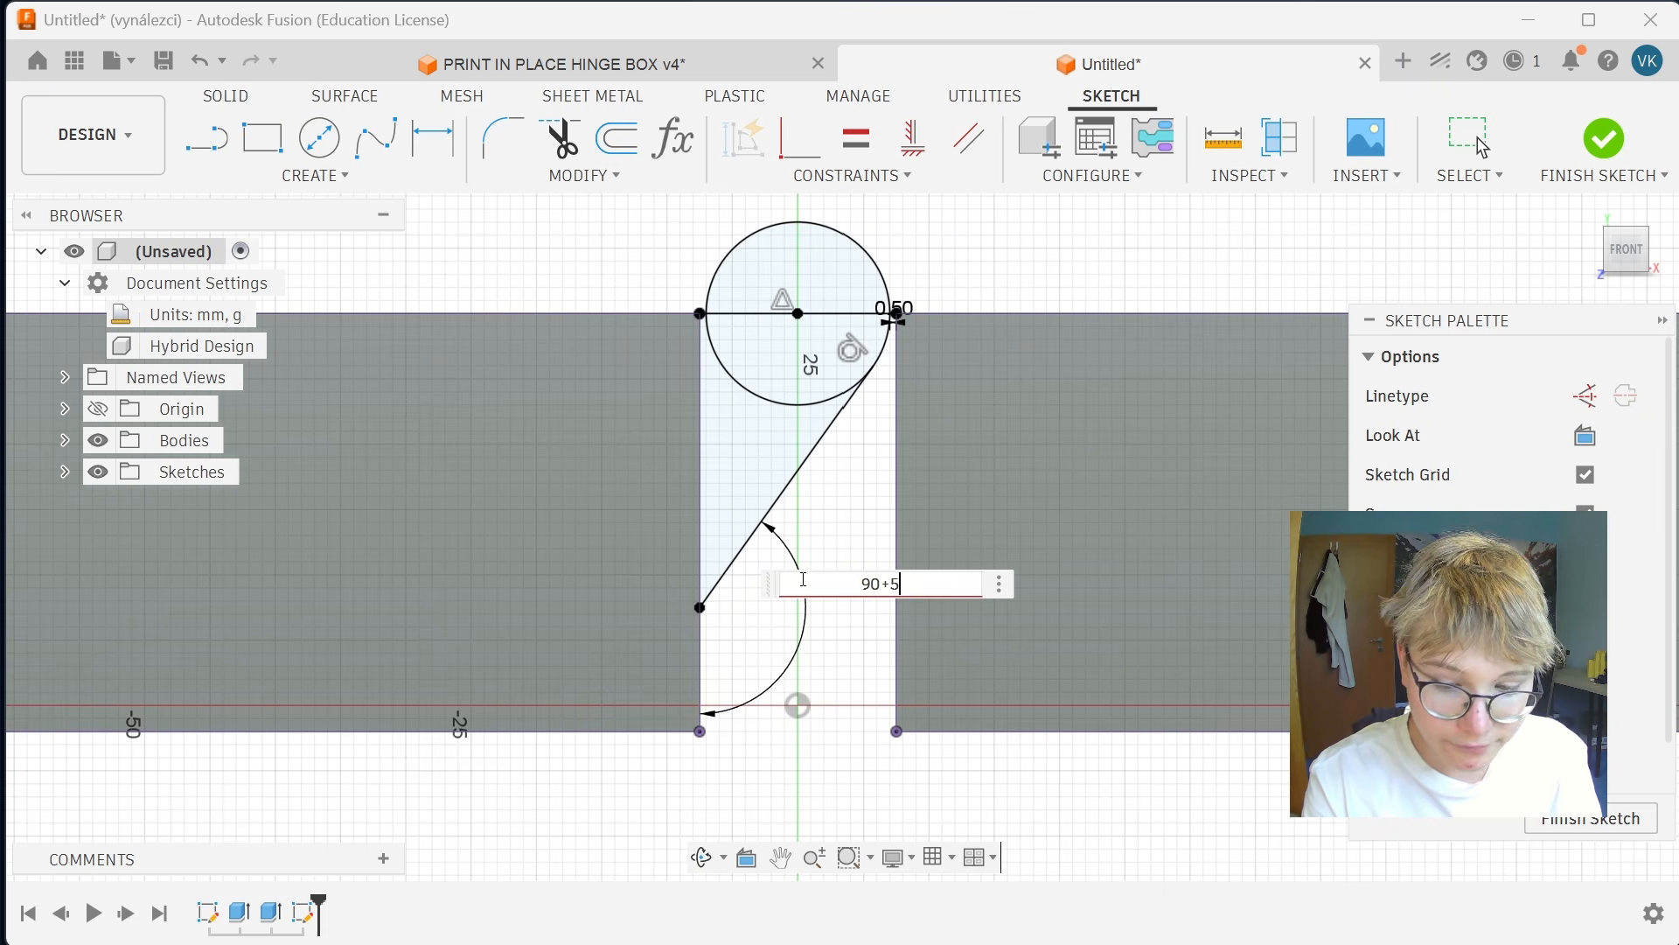
key(Return)
key(Escape)
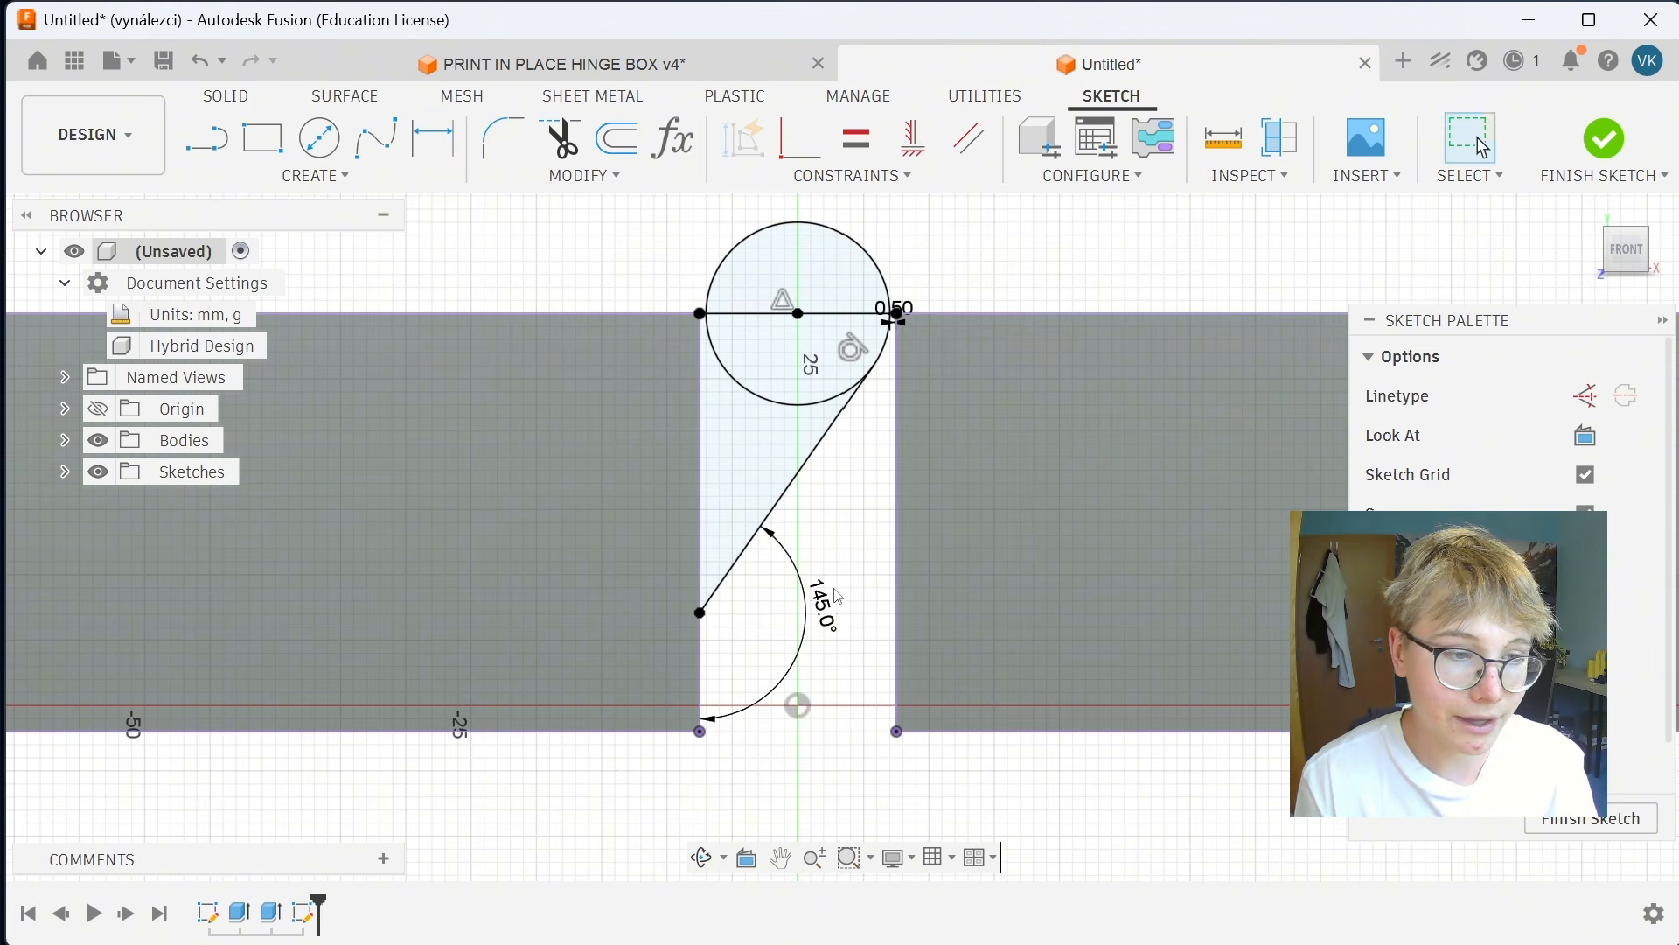
mouse_move(819, 600)
mouse_down()
mouse_move(790, 575)
mouse_move(779, 614)
mouse_up()
scroll(823, 598, down, 2)
Finish the sketch and extrude the two half-circles and the triangular web below them together by -5 mm.
click(1605, 144)
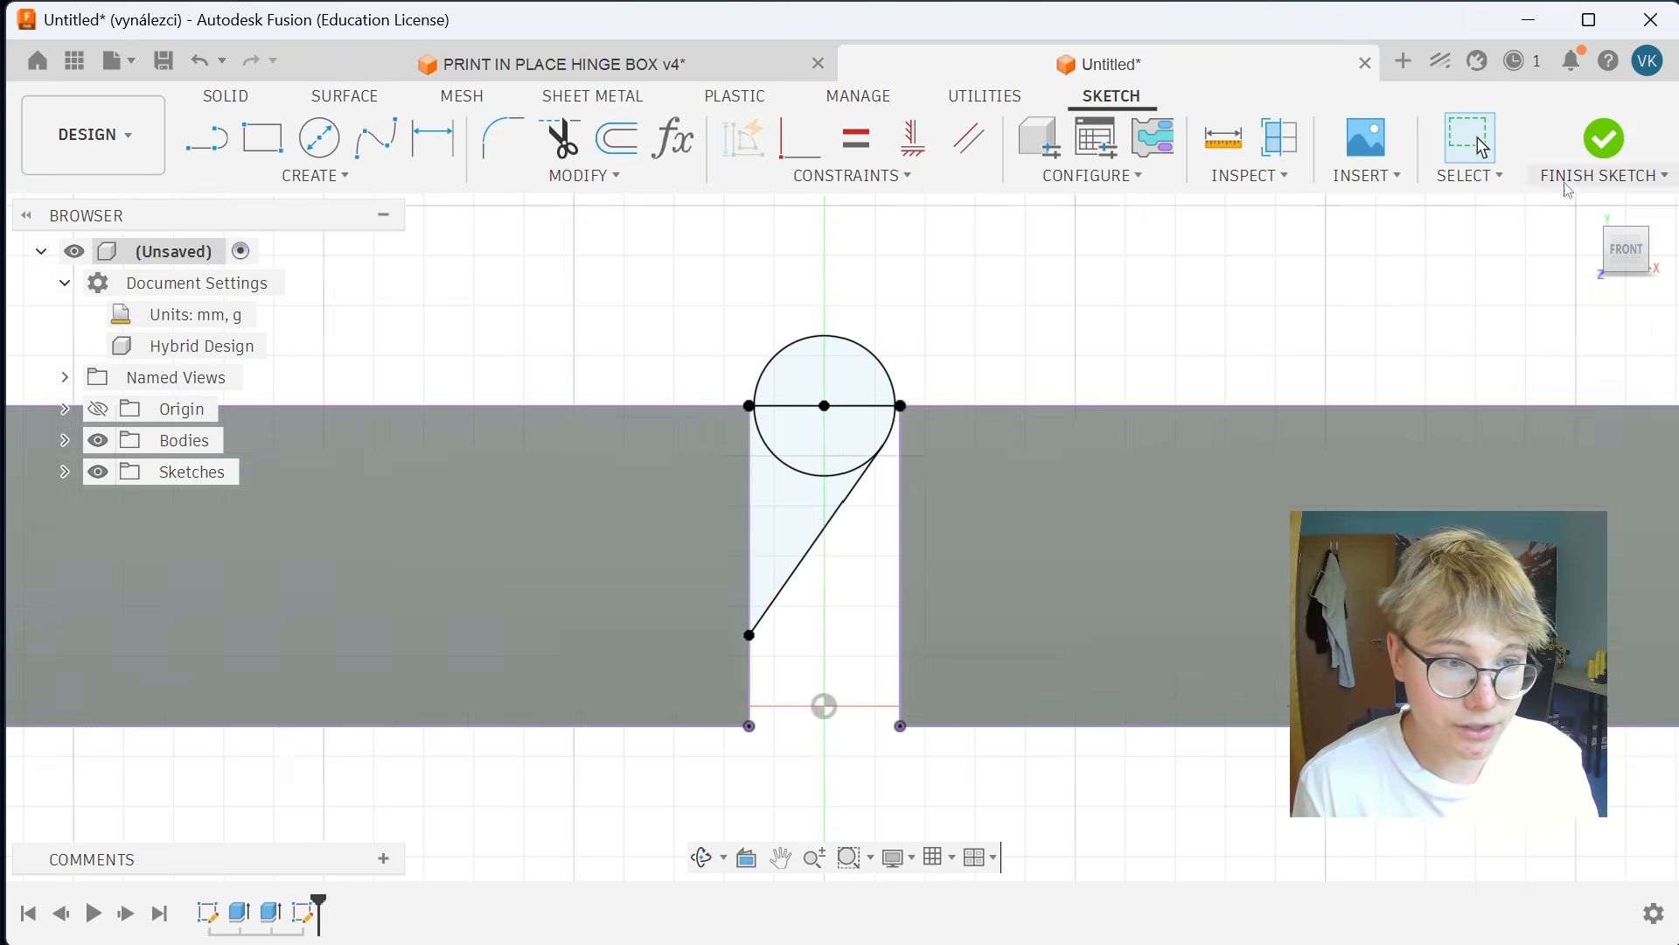
key(e)
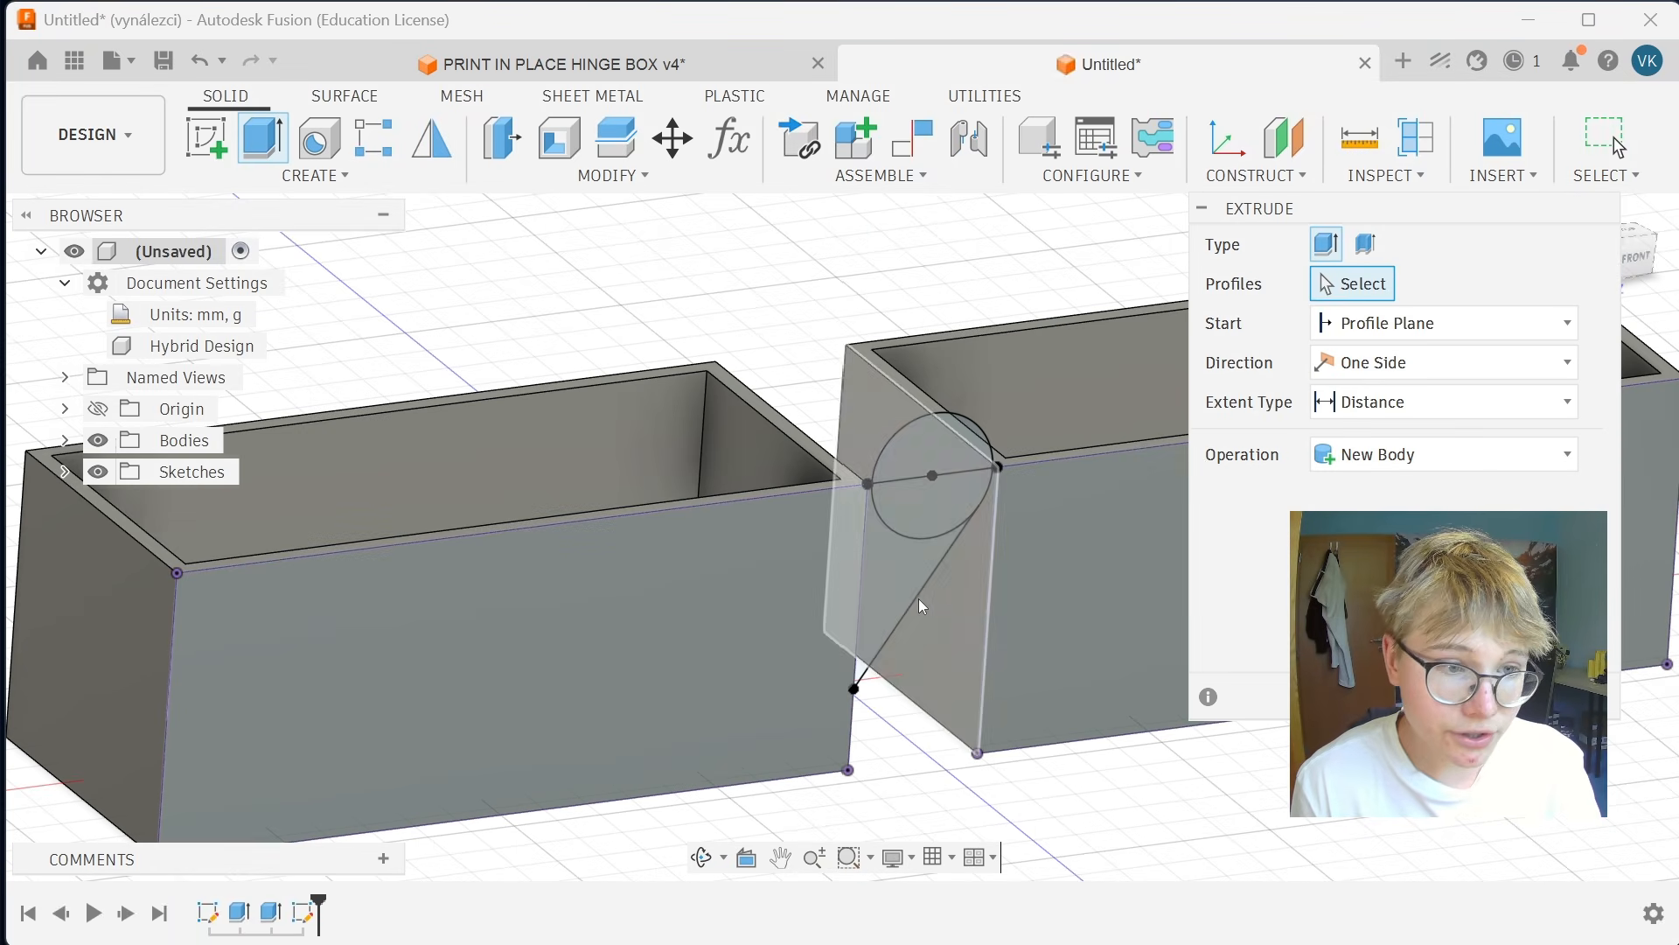
click(915, 551)
click(921, 443)
click(914, 516)
shift+middle_drag(907, 567, 936, 643)
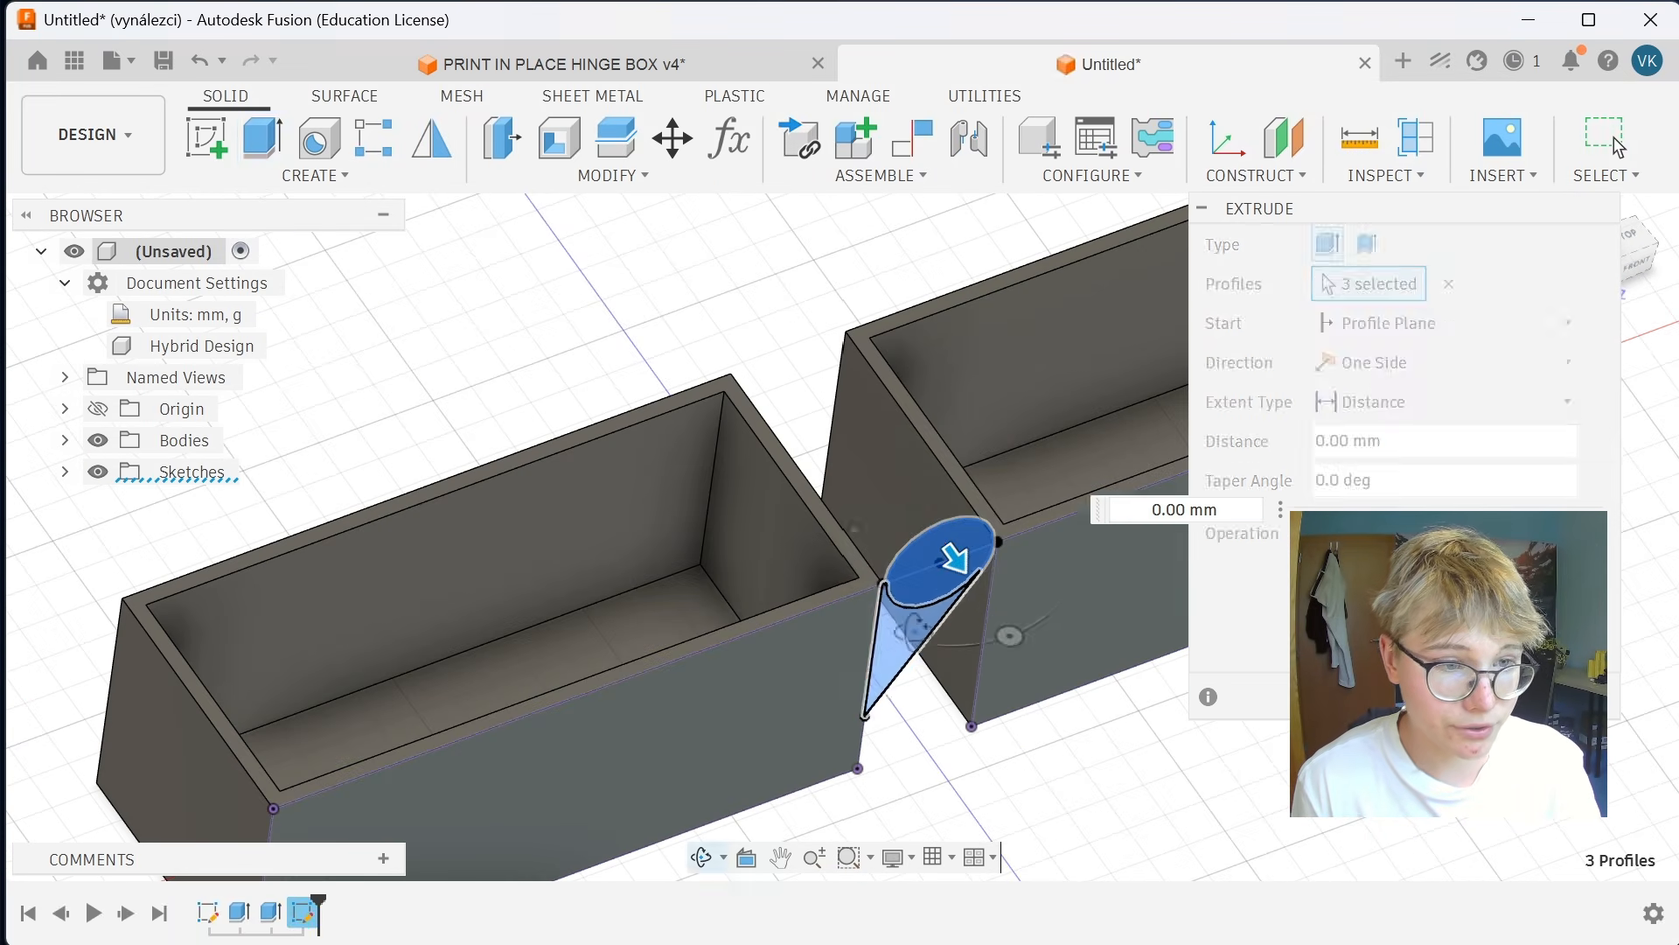
drag(956, 559, 922, 516)
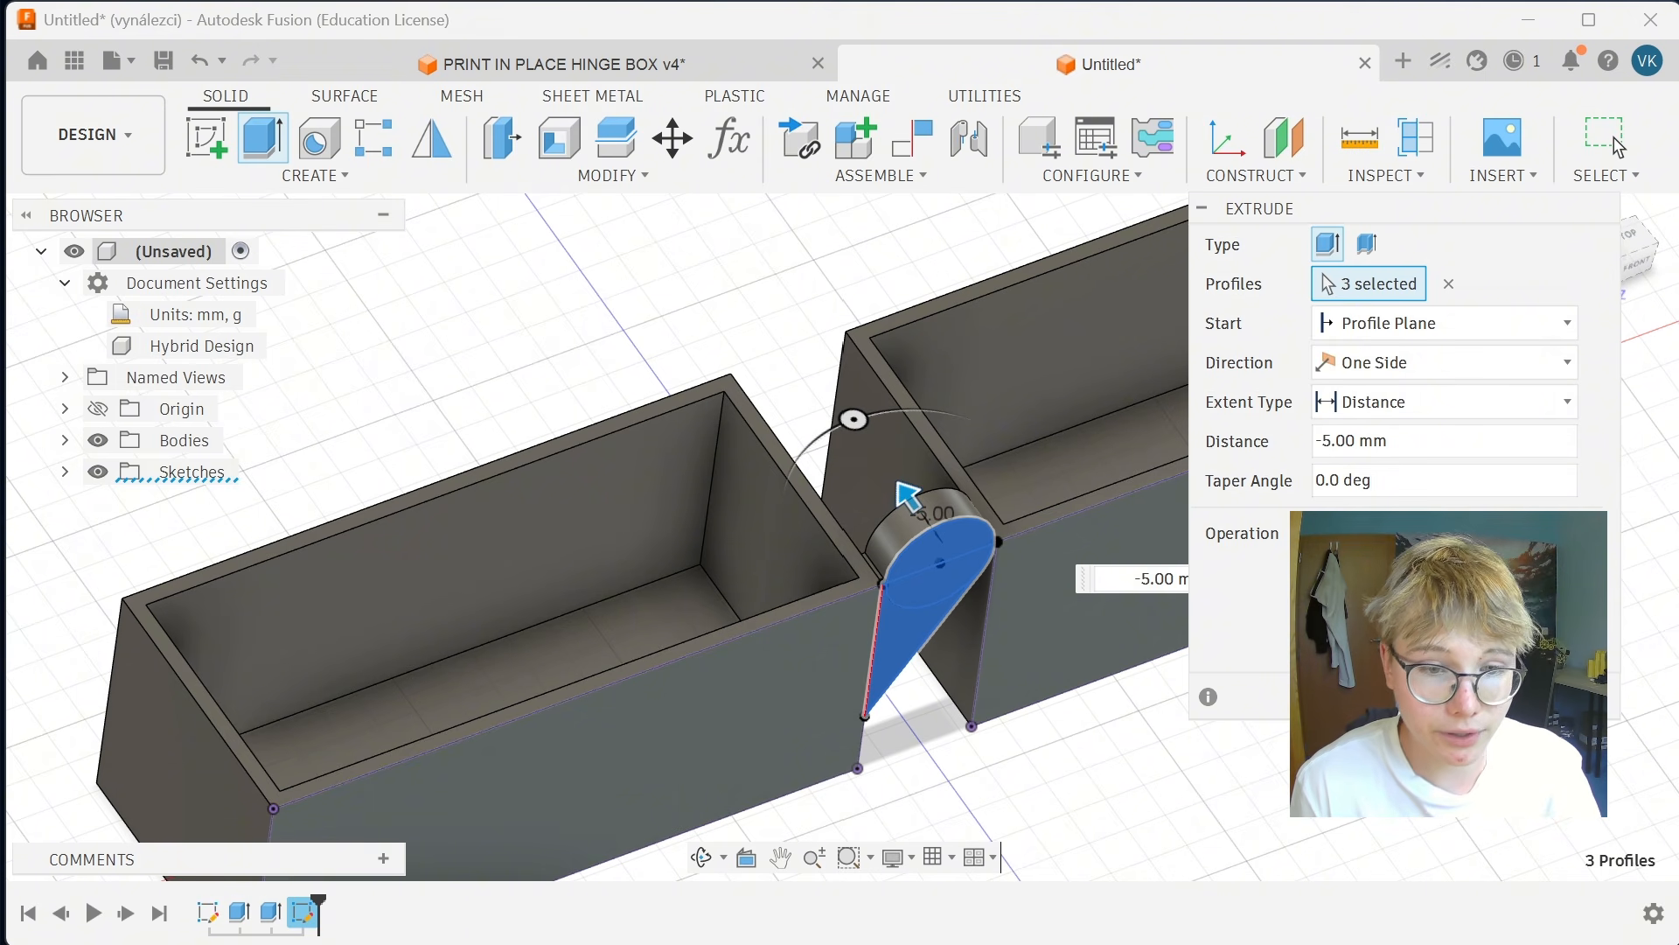
key(Return)
Start a new sketch on the back face of the extruded hinge arm.
shift+middle_drag(712, 737, 977, 679)
scroll(977, 679, down, 3)
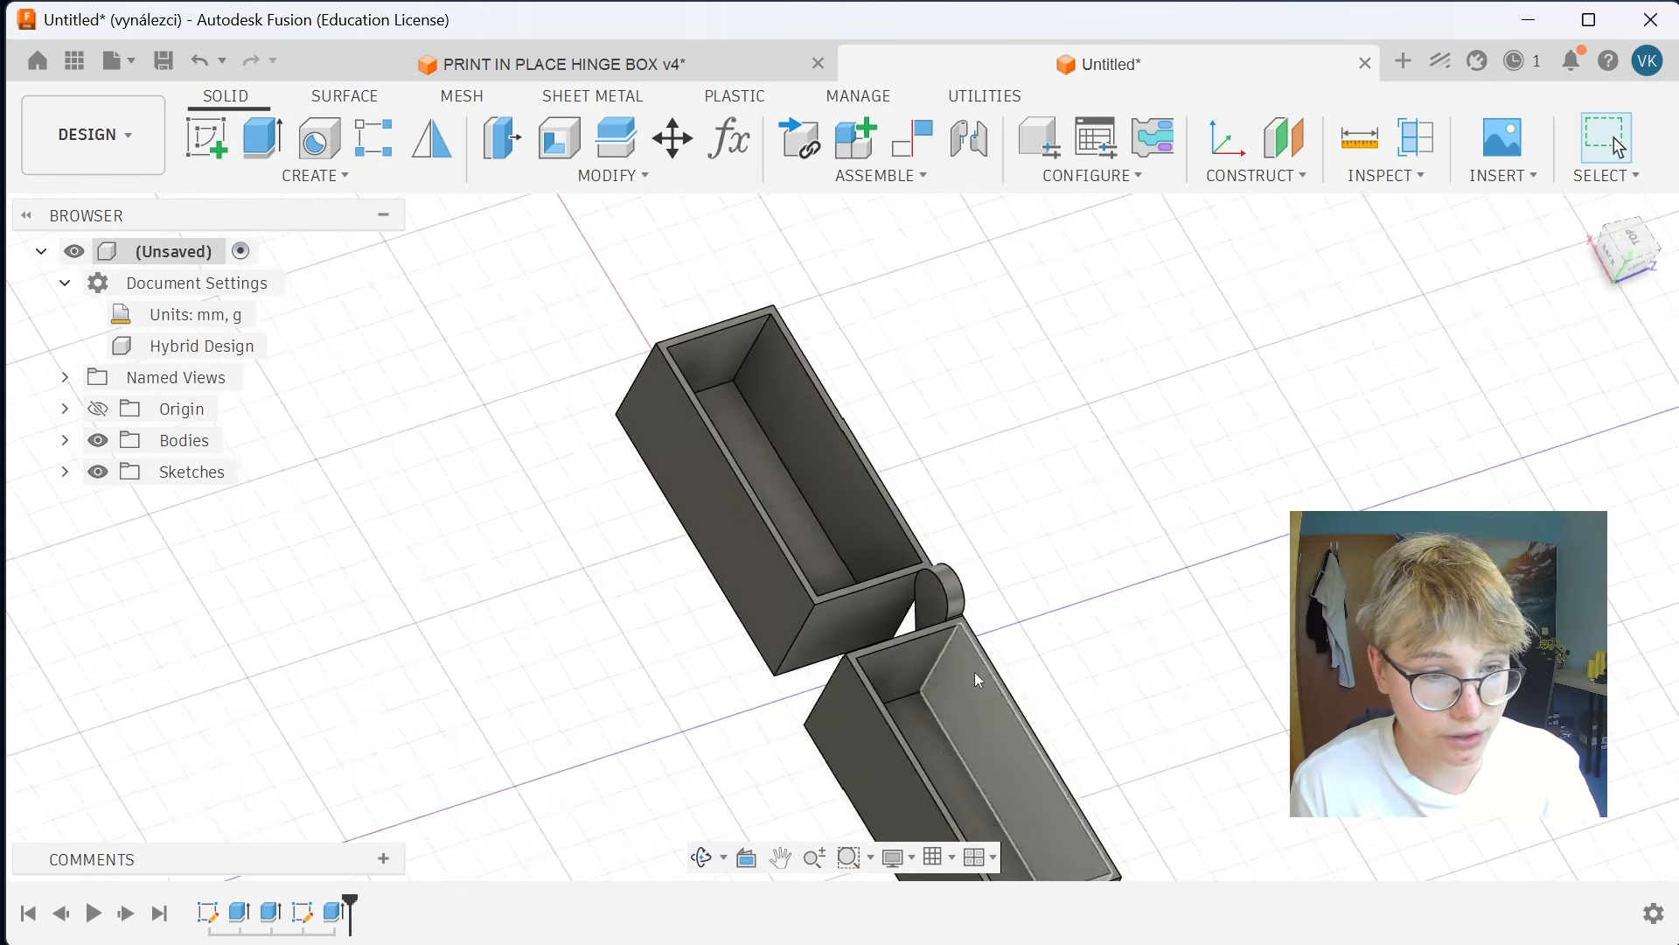
scroll(905, 469, up, 6)
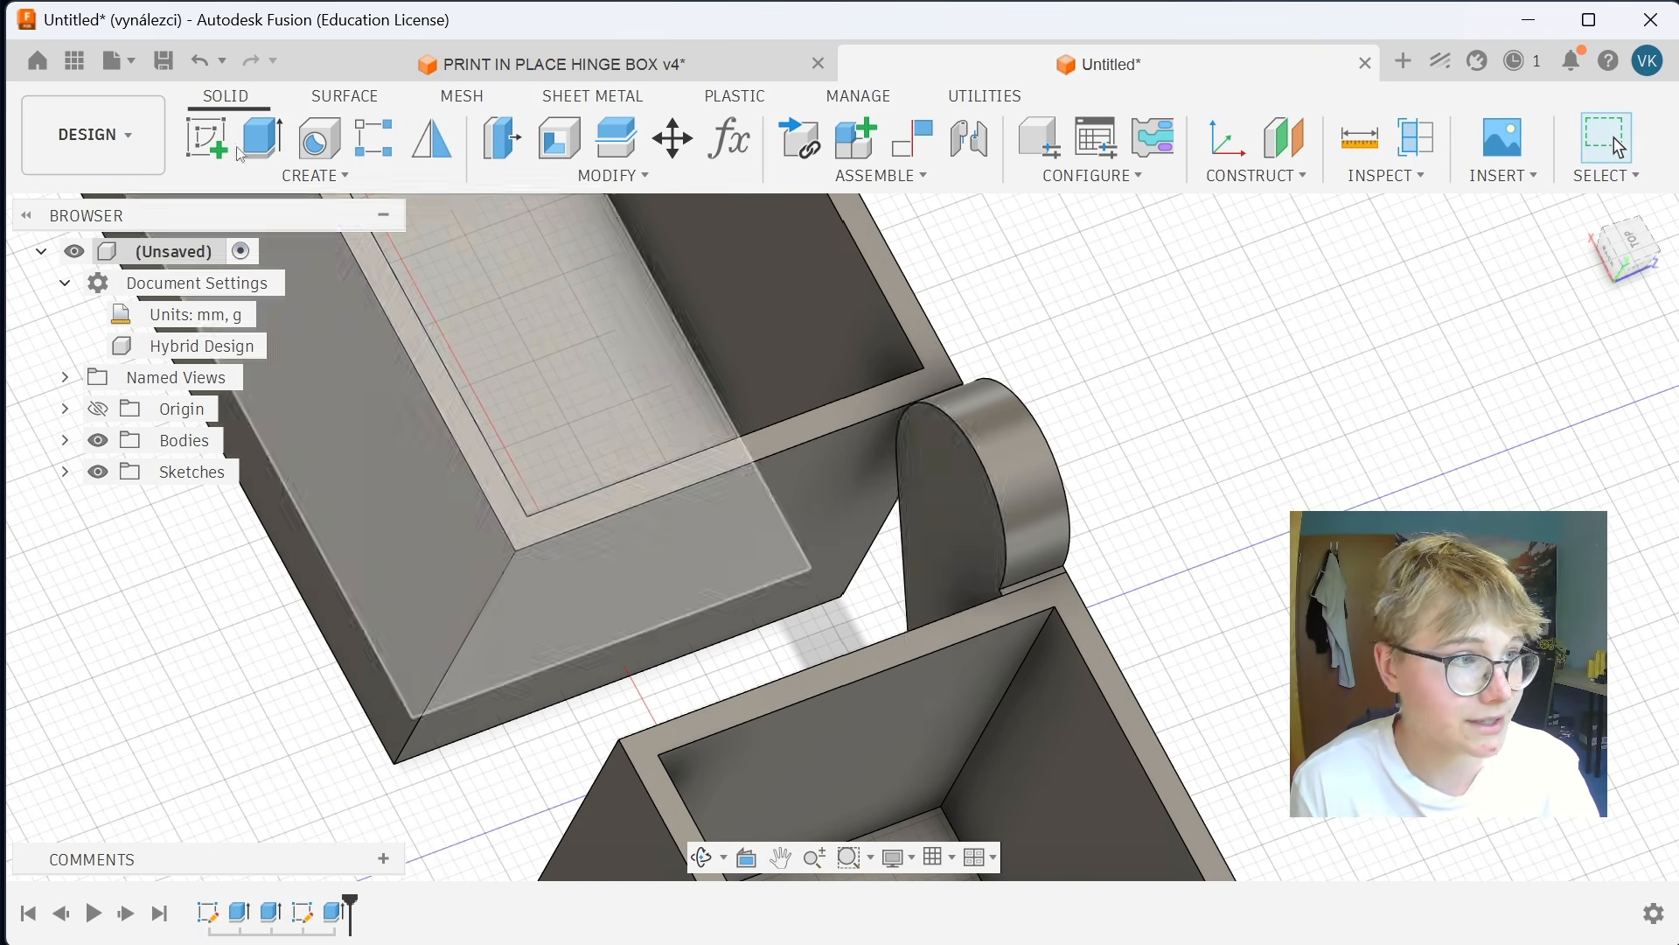
click(206, 138)
double_click(950, 497)
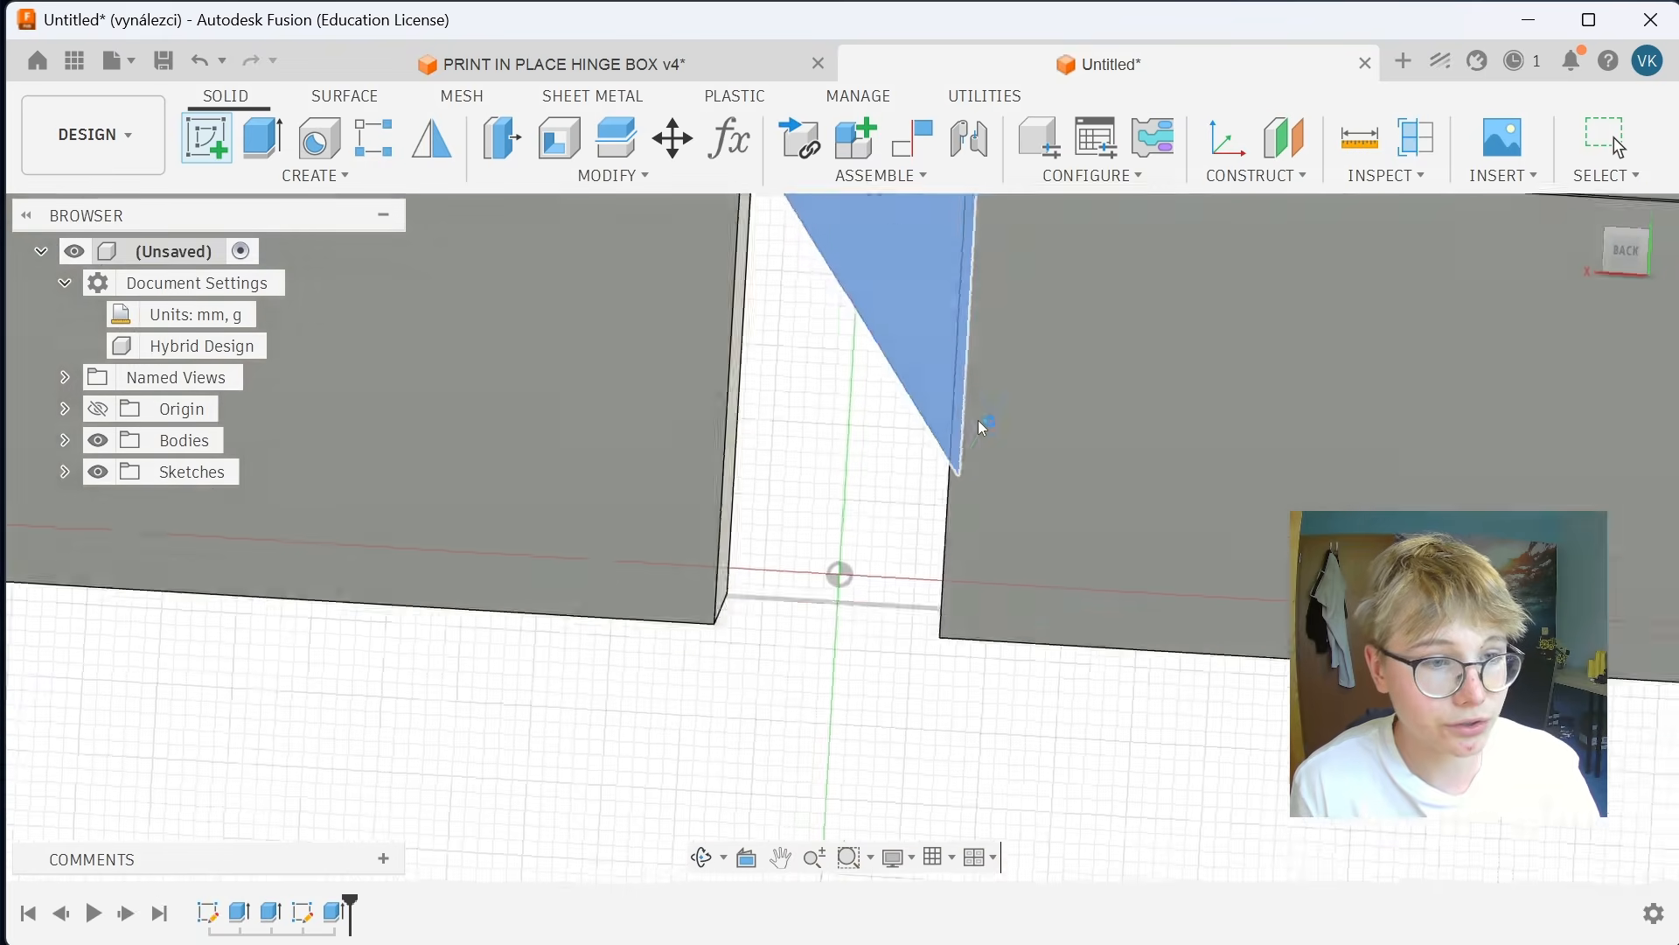
Project the hinge arm's back face and the rear faces of both box halves into the sketch, keeping the projection link.
key(p)
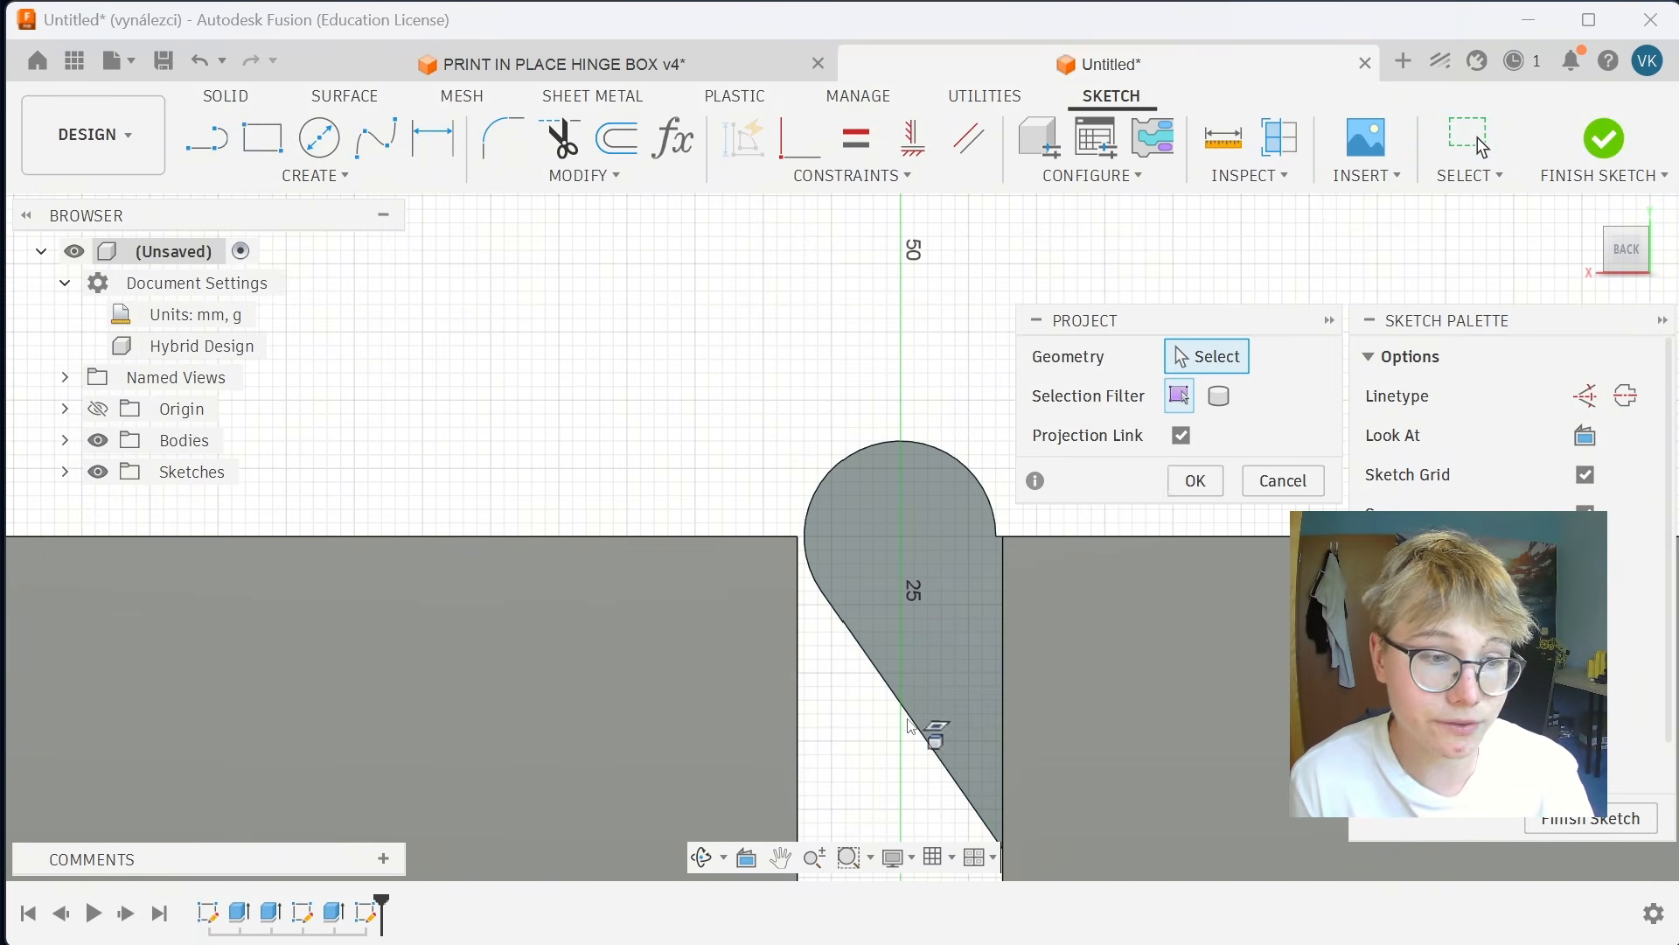
click(912, 576)
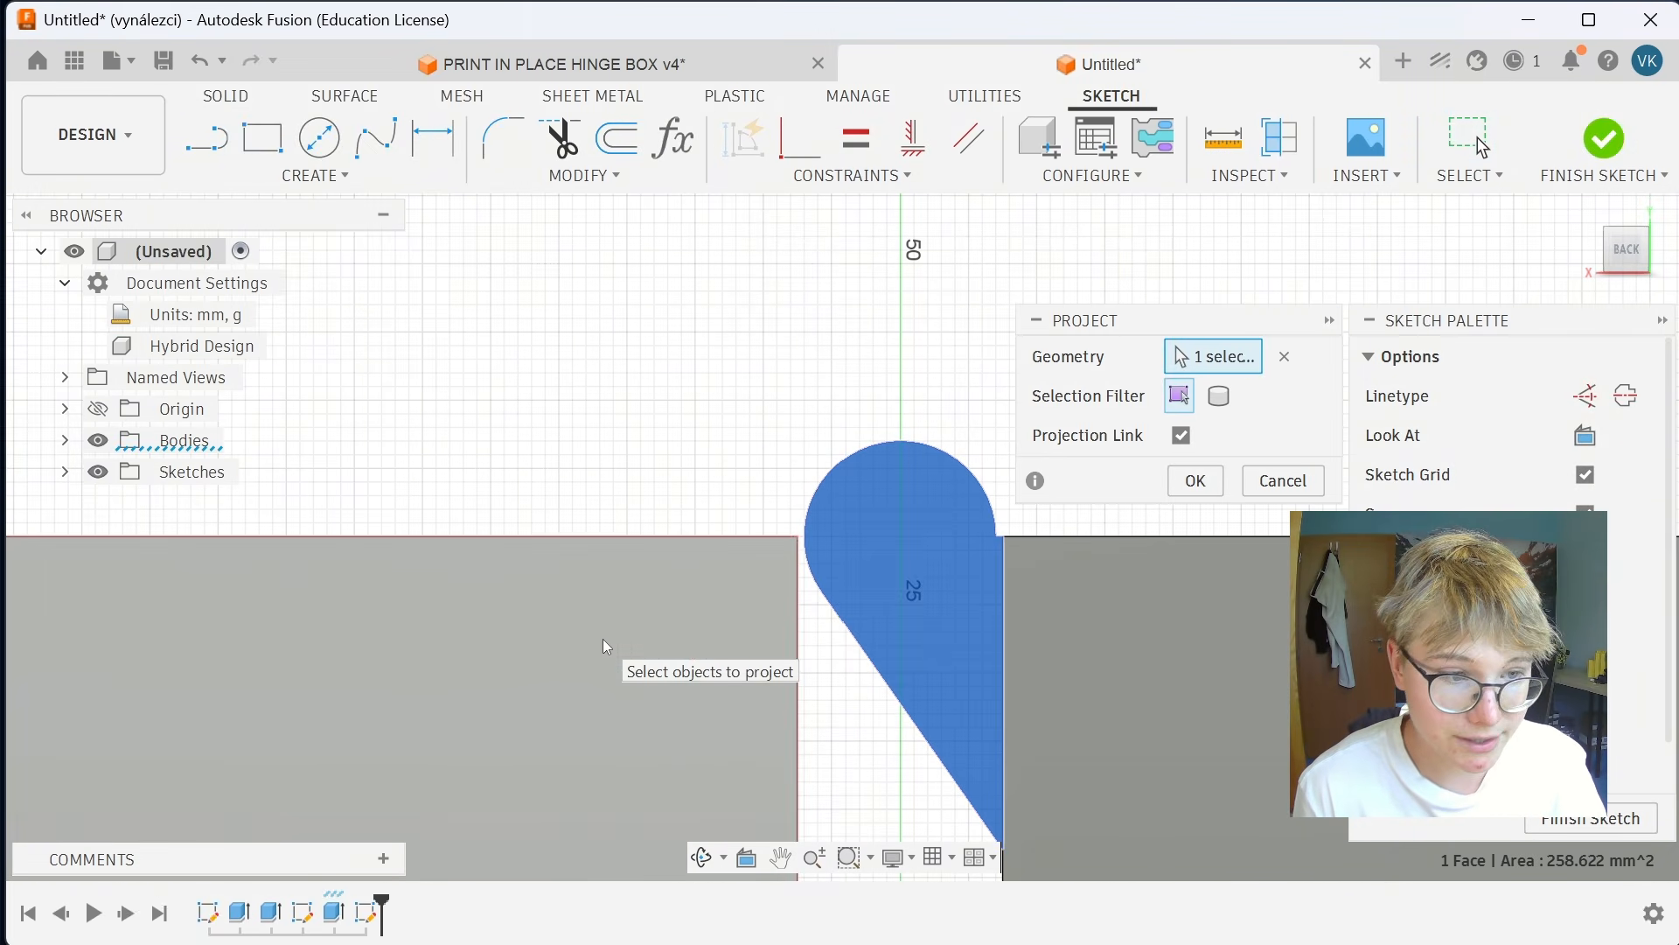
click(604, 643)
click(1062, 637)
click(1195, 480)
scroll(1197, 556, down, 3)
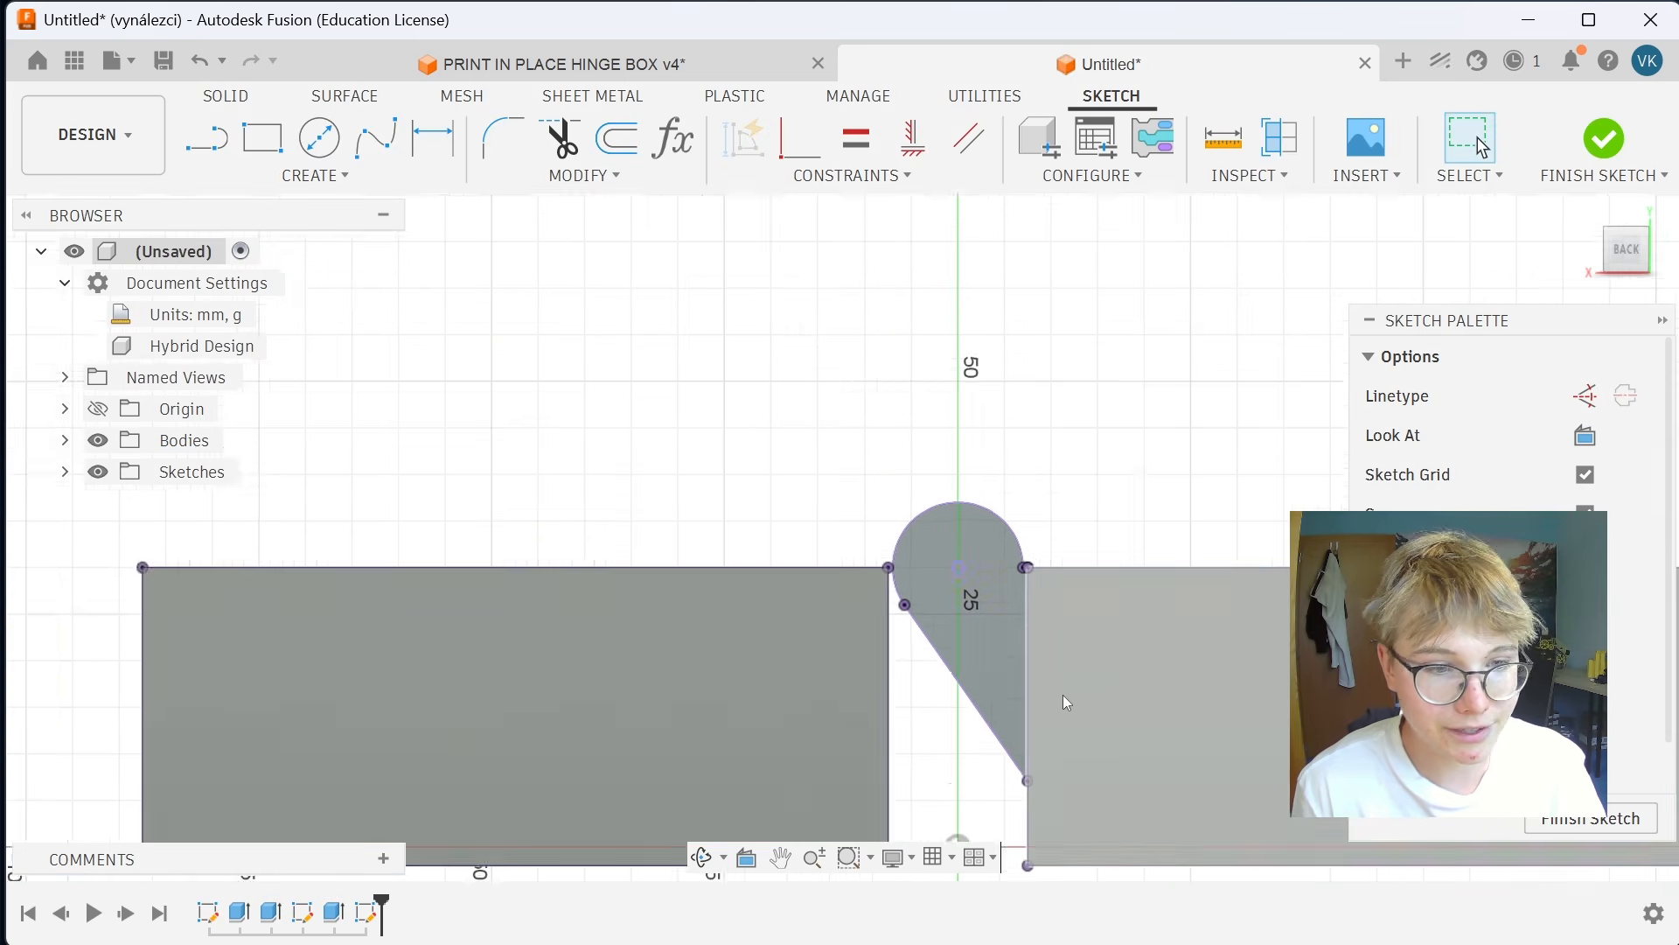
Sketch a circle 8 mm in diameter centred on the hinge arm's rounded end.
scroll(1024, 566, up, 1)
scroll(922, 437, up, 3)
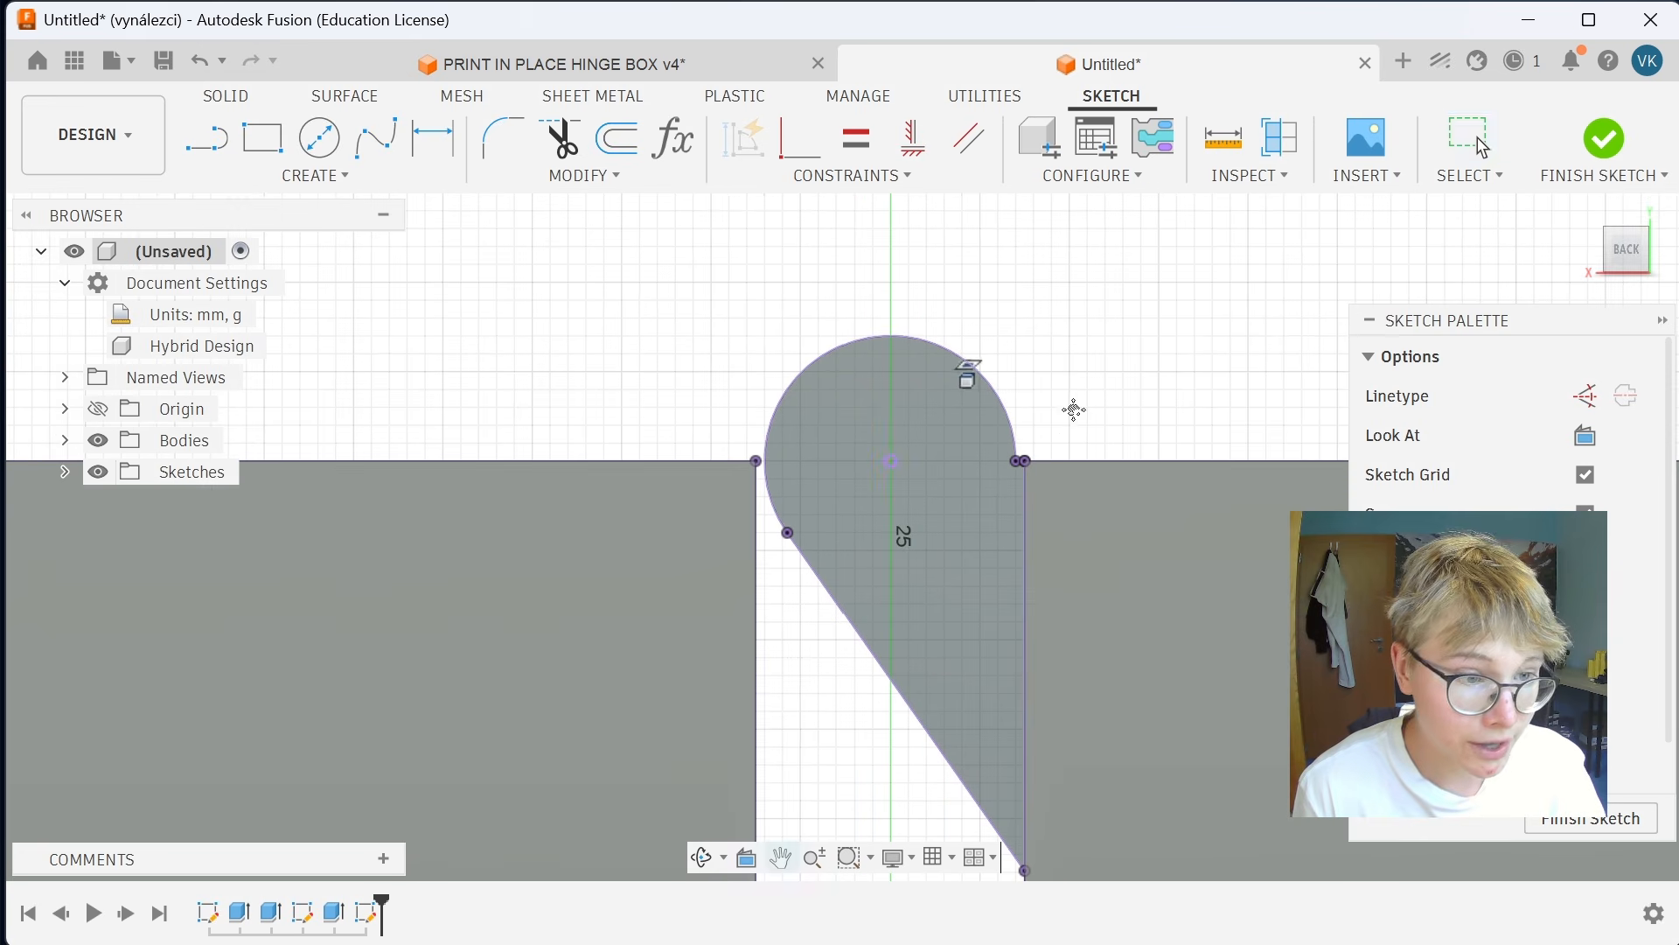
key(c)
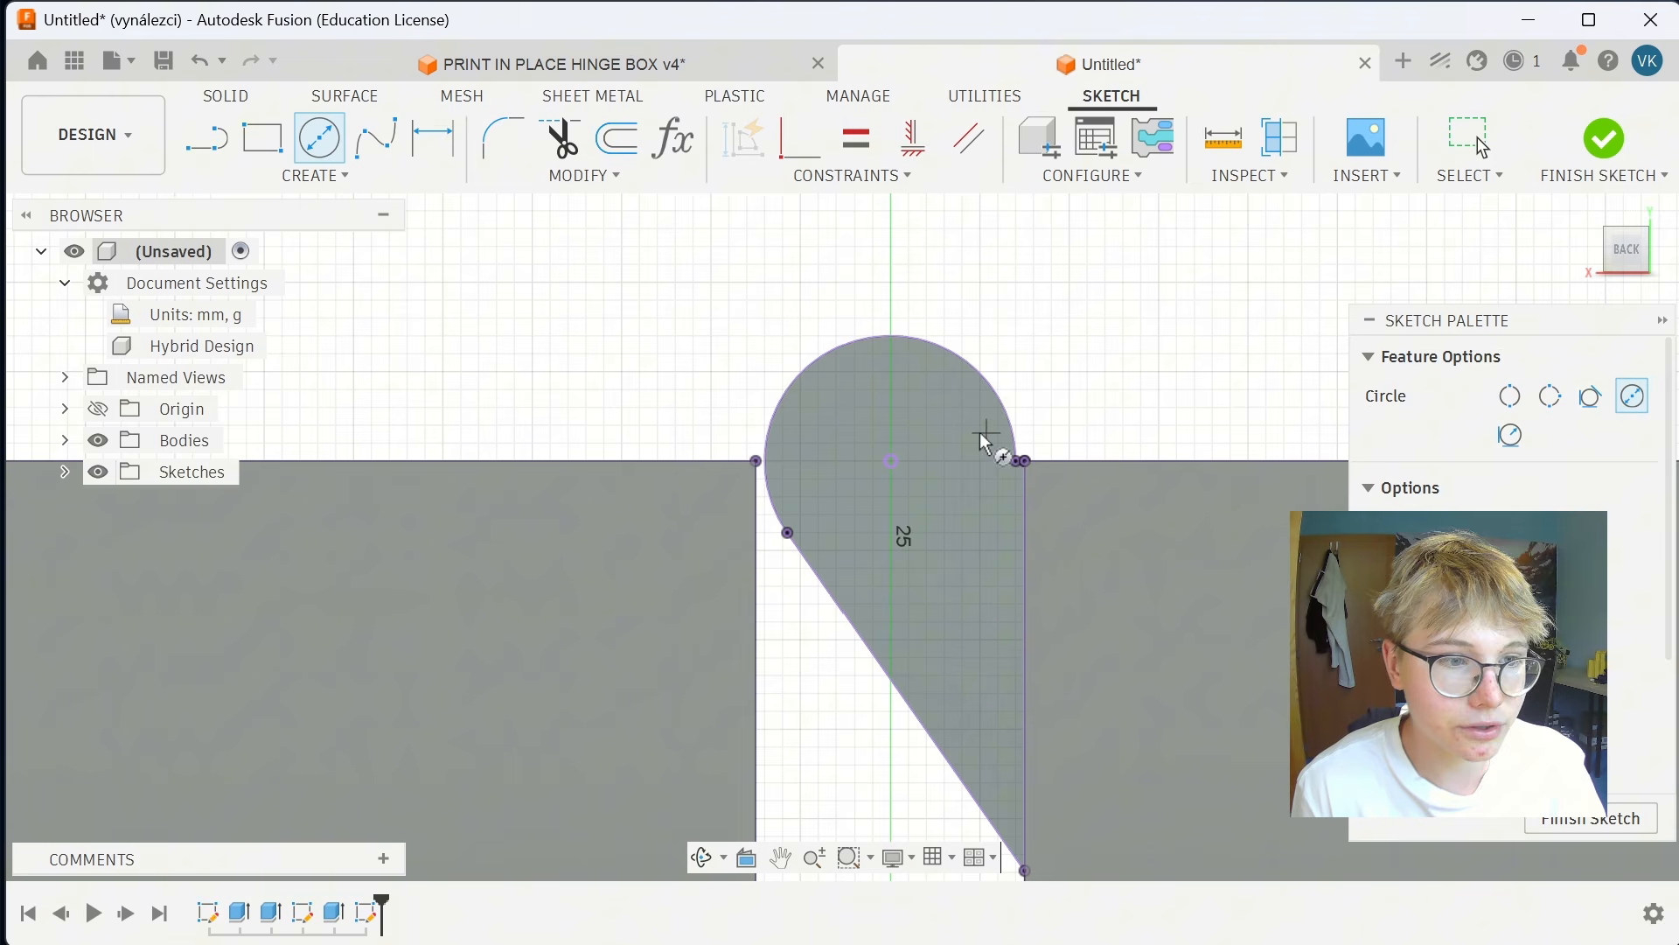
click(891, 461)
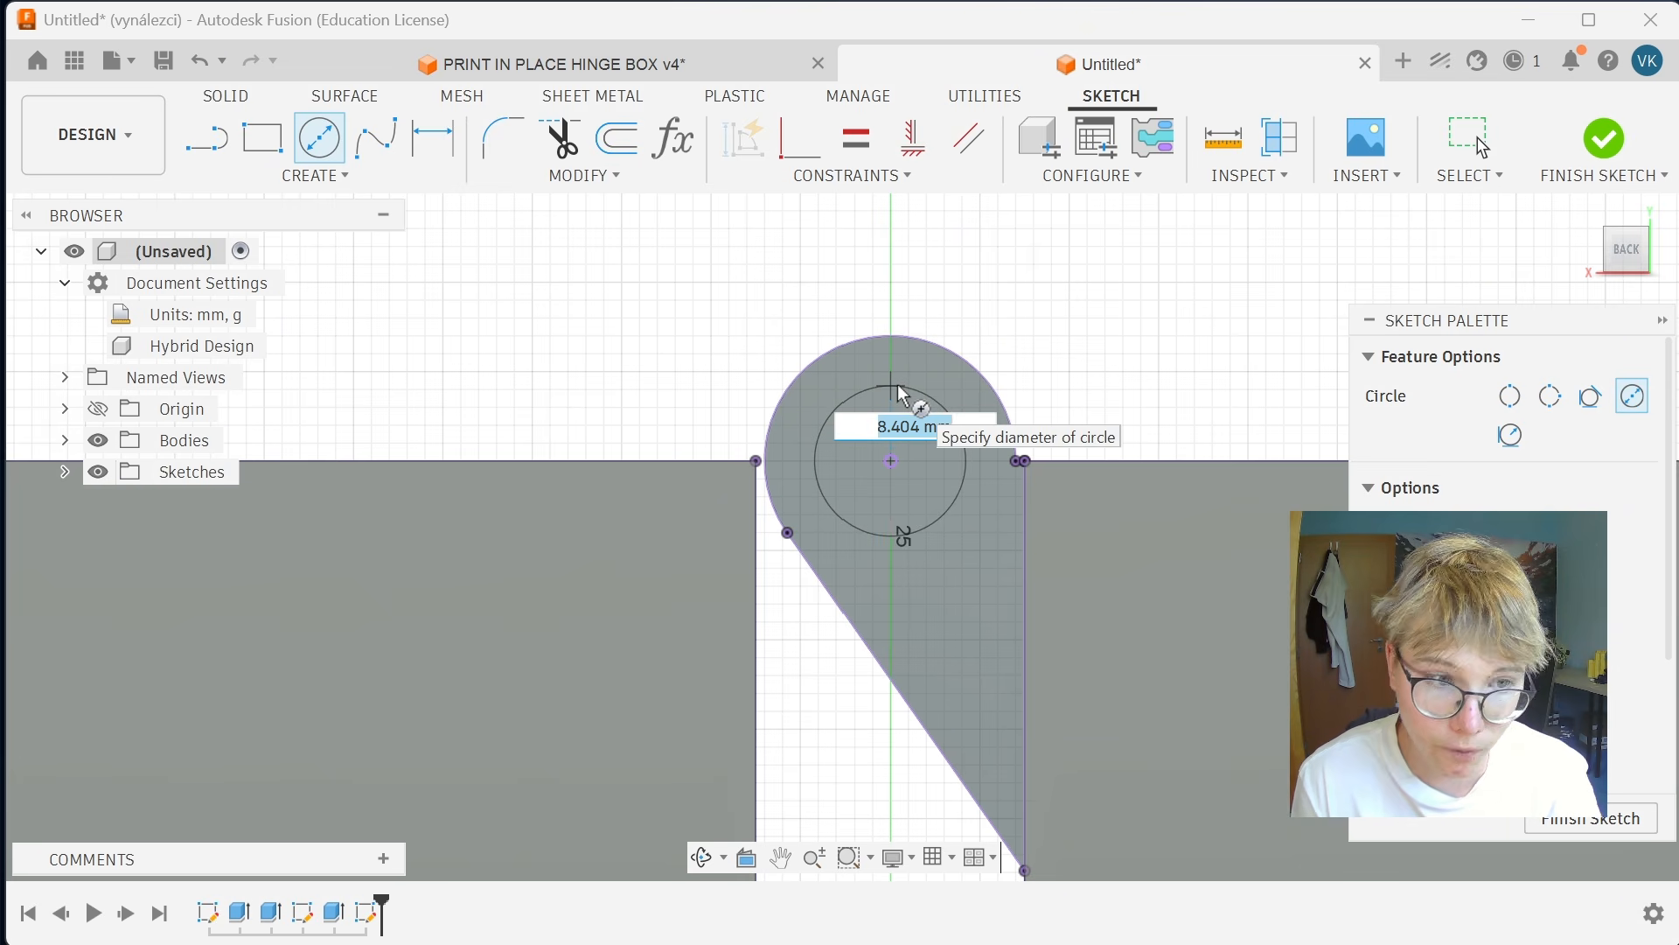
key(Return)
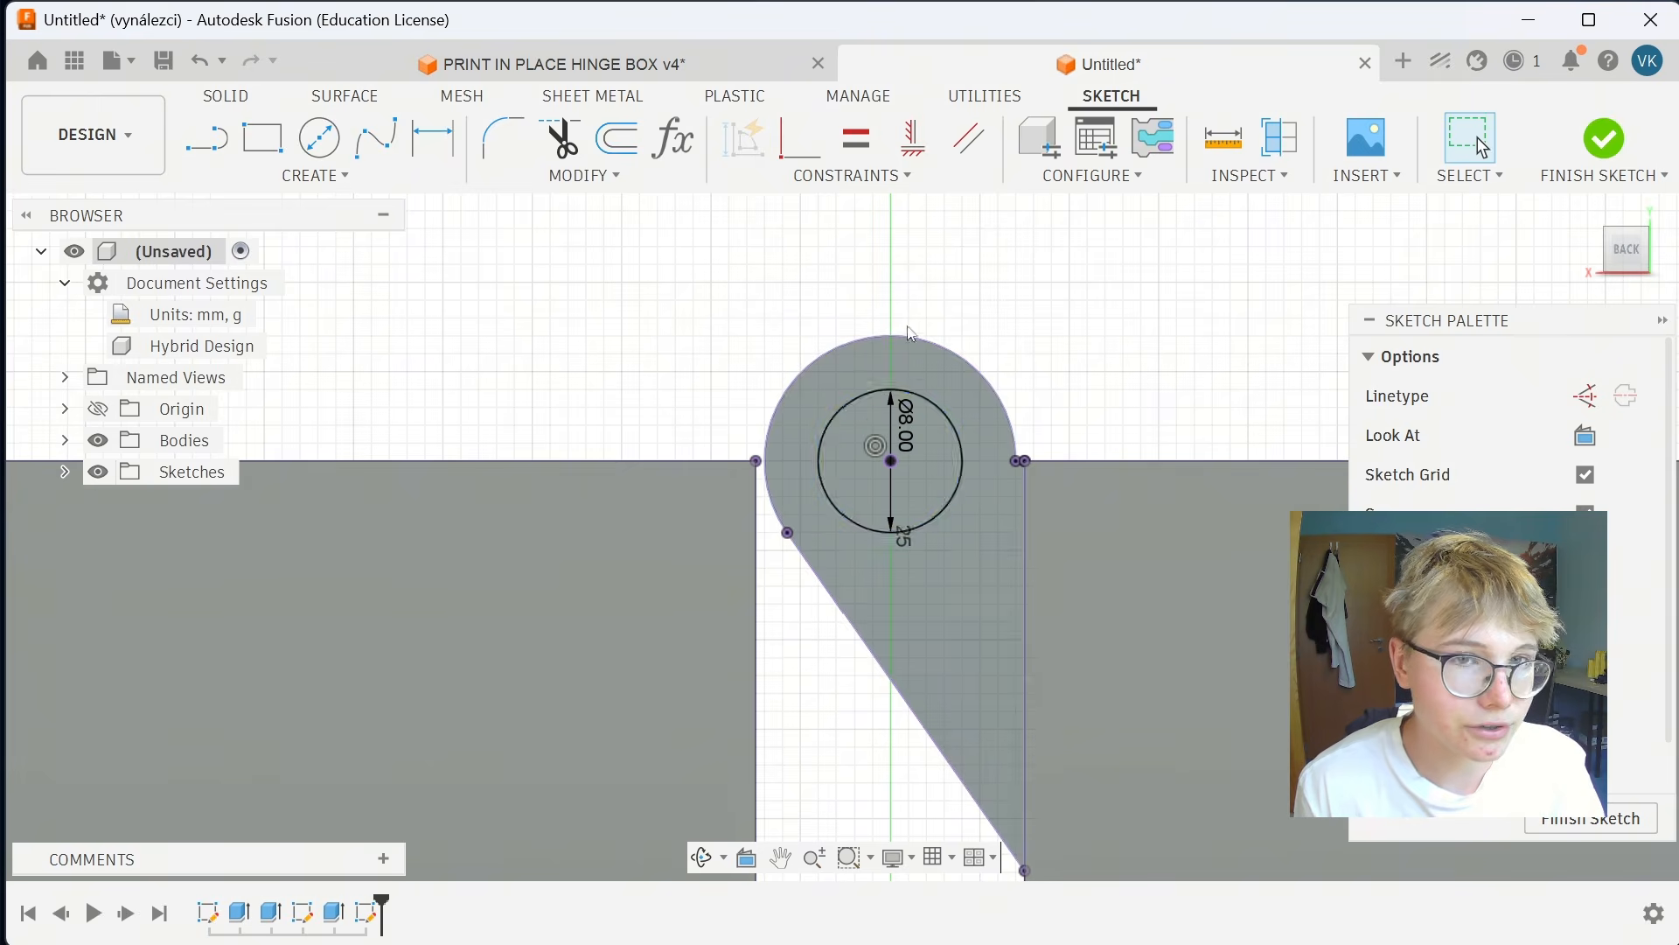
Examine the hinge arm and its 8 mm circle from several angles relative to the two box halves.
scroll(920, 393, down, 1)
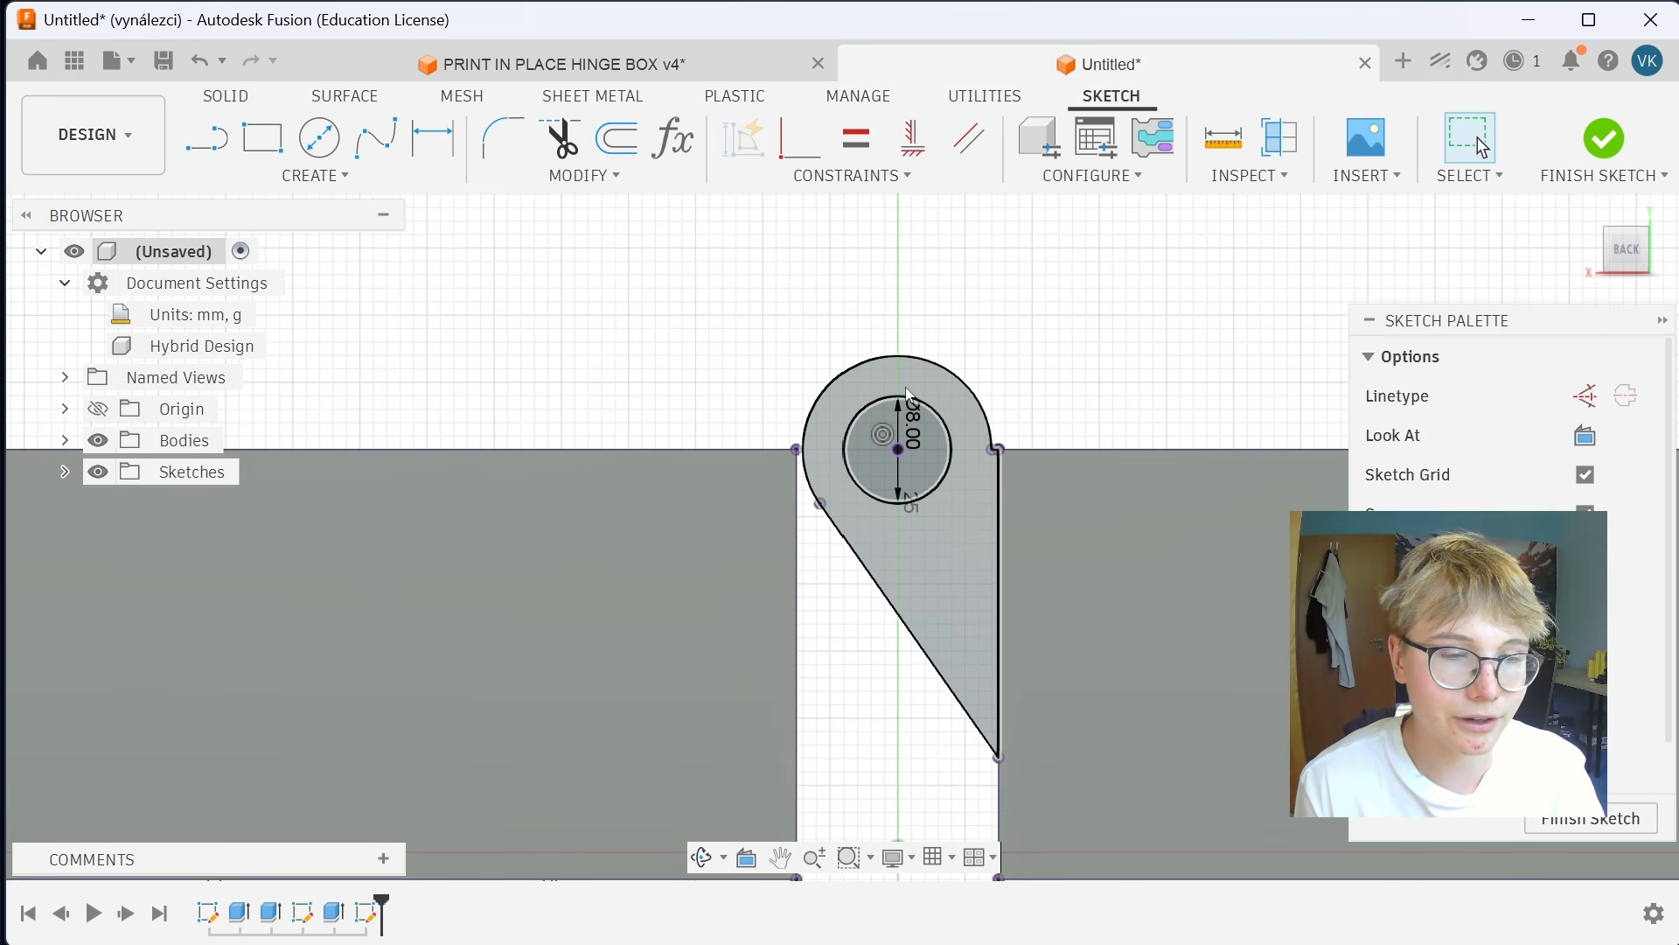
scroll(869, 428, up, 3)
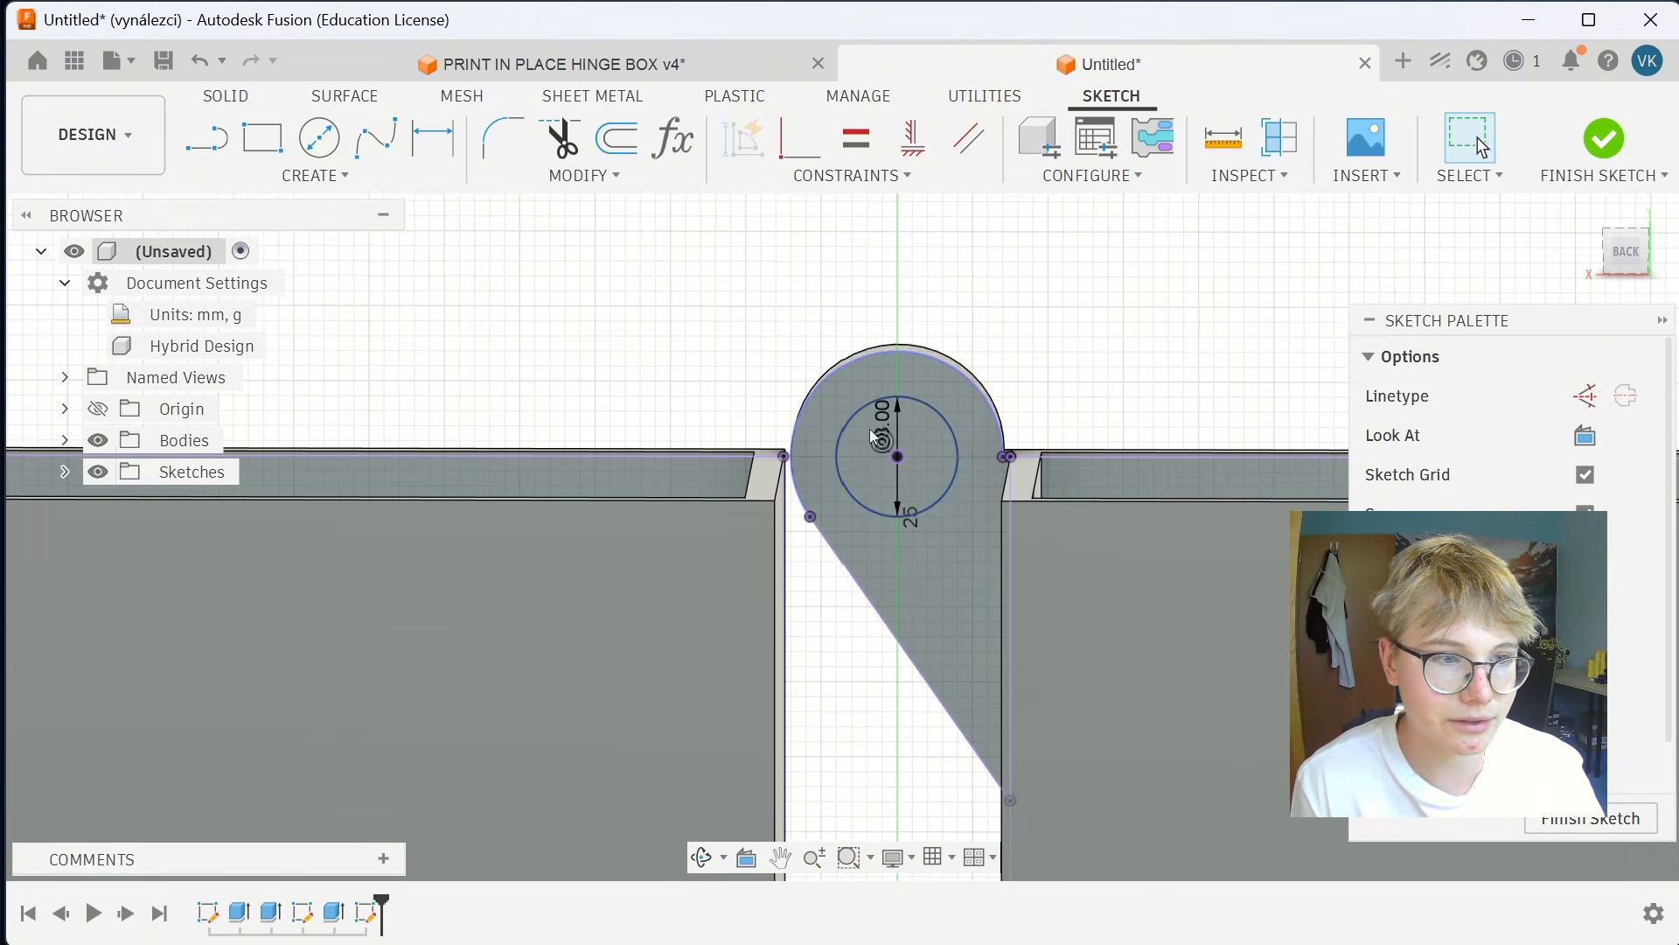
scroll(869, 448, down, 1)
middle_drag(869, 448, 896, 386)
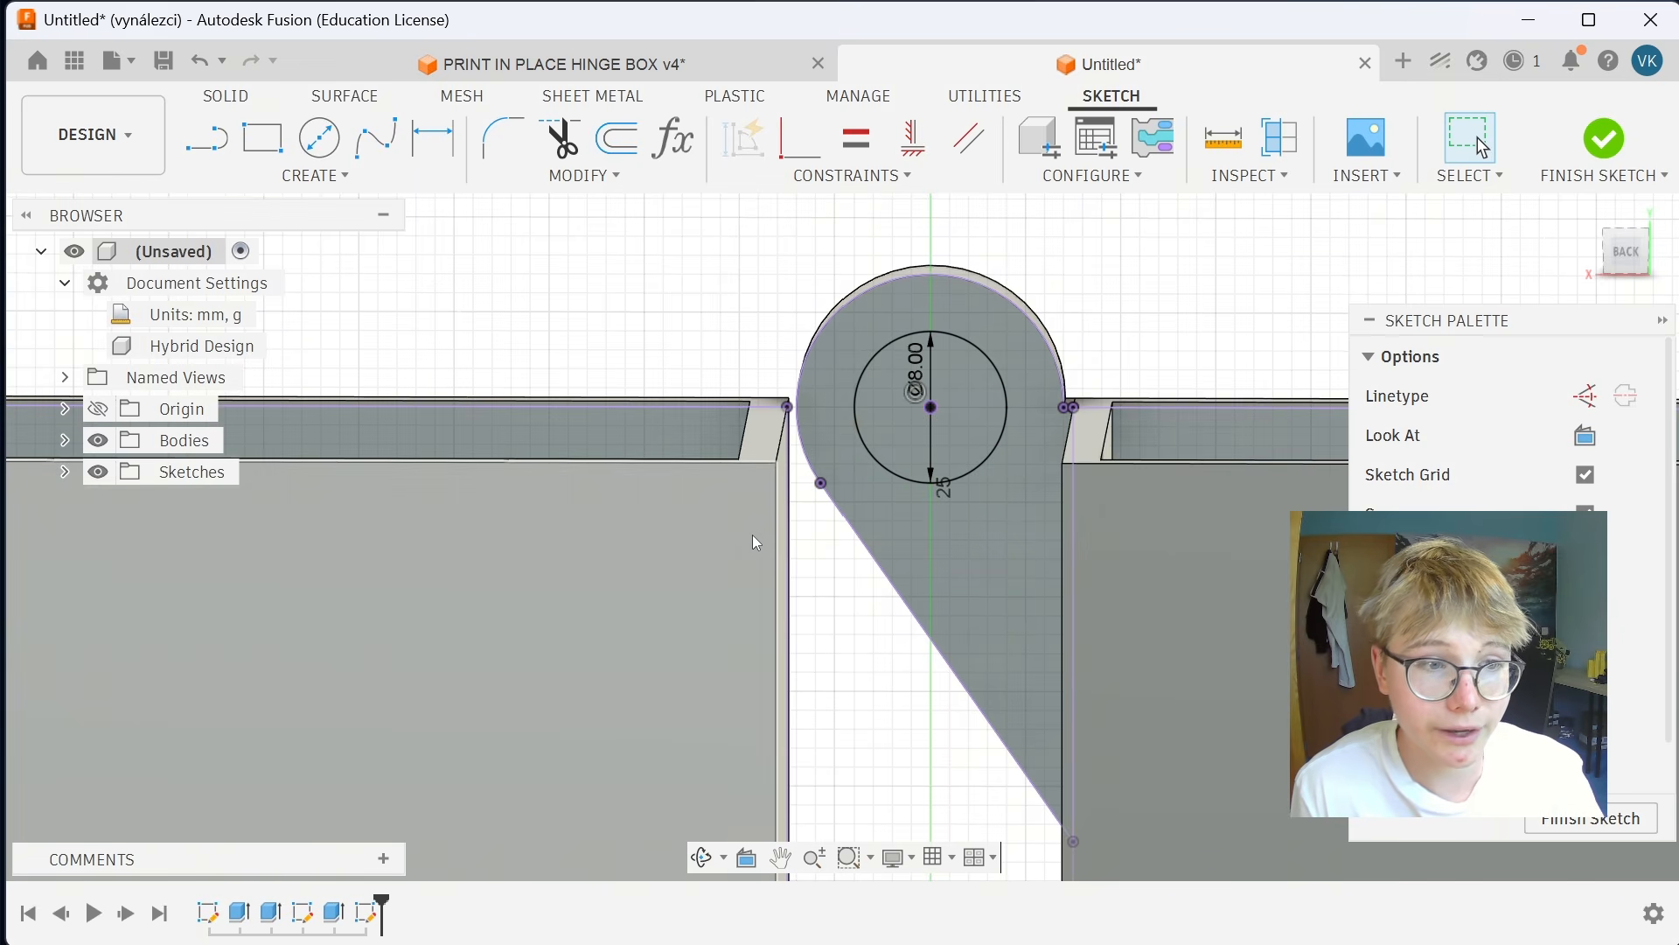
scroll(806, 528, down, 1)
shift+middle_drag(814, 521, 829, 498)
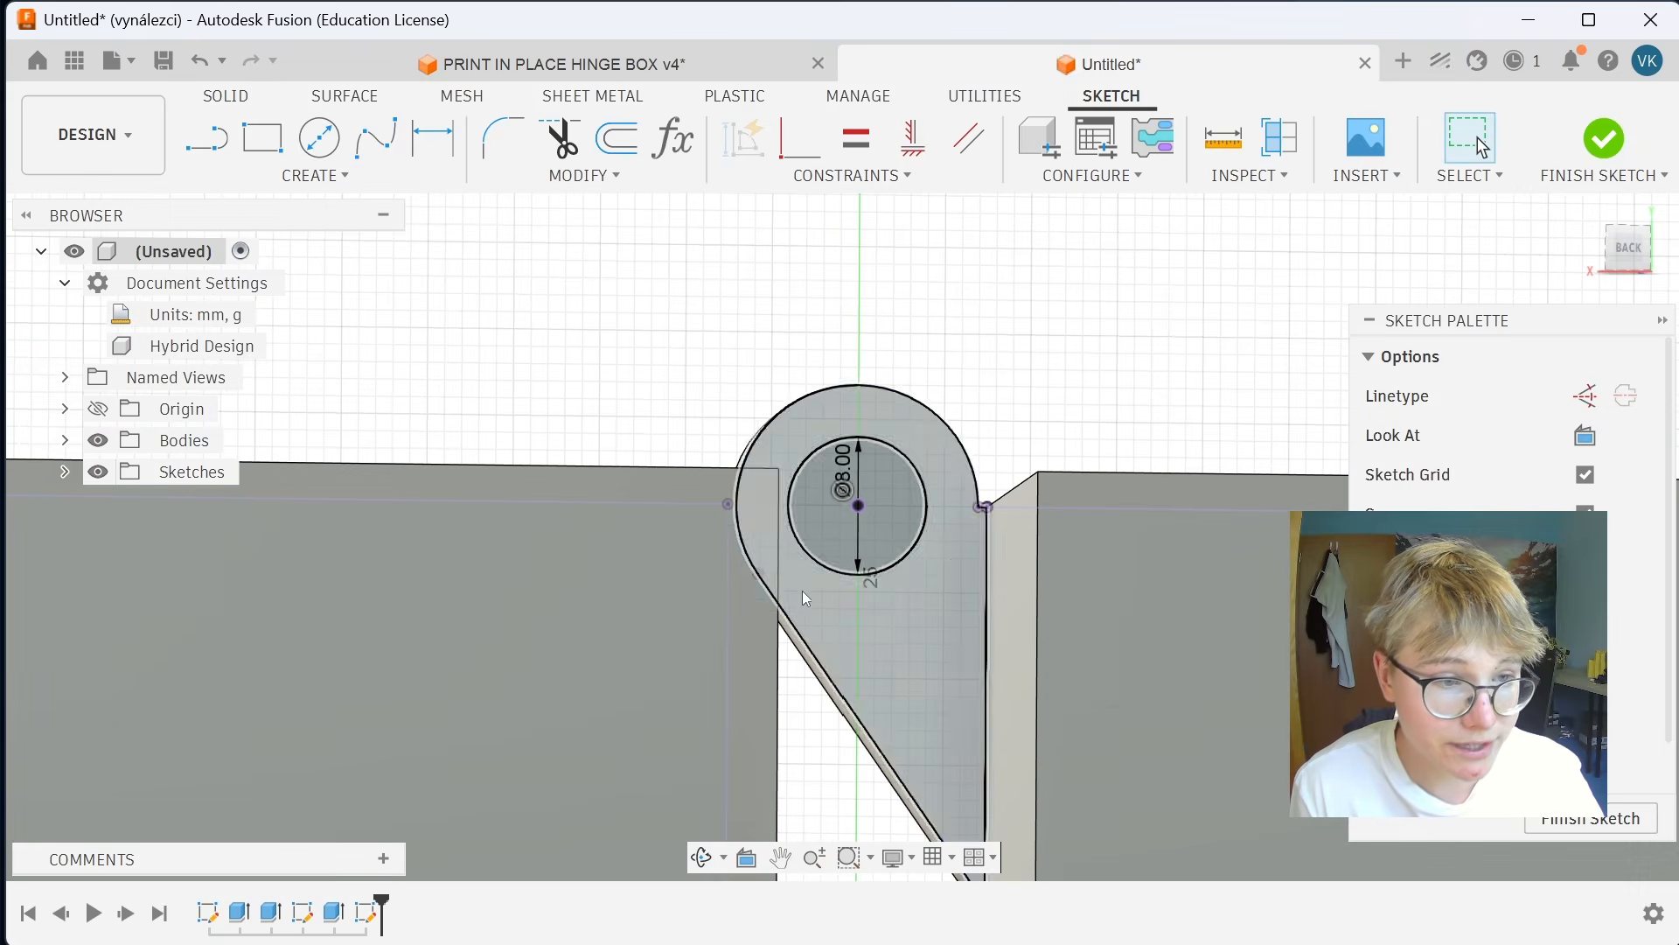
scroll(802, 592, down, 1)
mouse_move(802, 592)
middle_down()
mouse_move(829, 474)
mouse_move(802, 508)
mouse_move(928, 492)
mouse_move(940, 475)
middle_up()
scroll(828, 475, down, 1)
scroll(891, 525, down, 1)
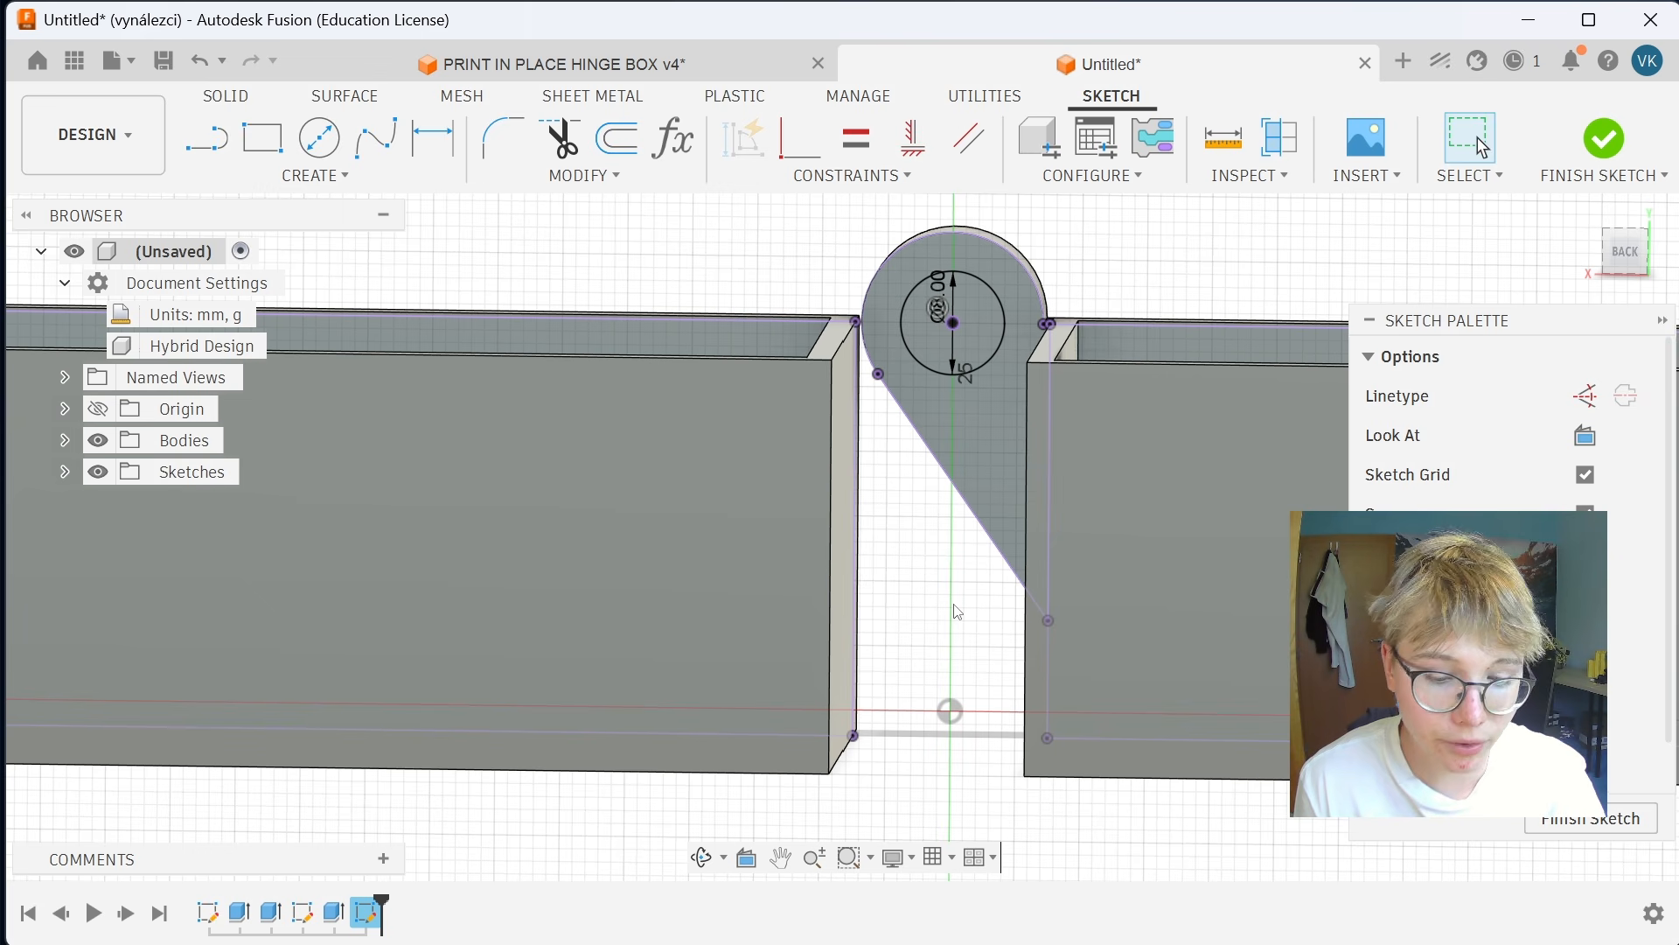
Draw a vertical line from the origin up to the centre of the 8 mm circle.
key(l)
click(951, 711)
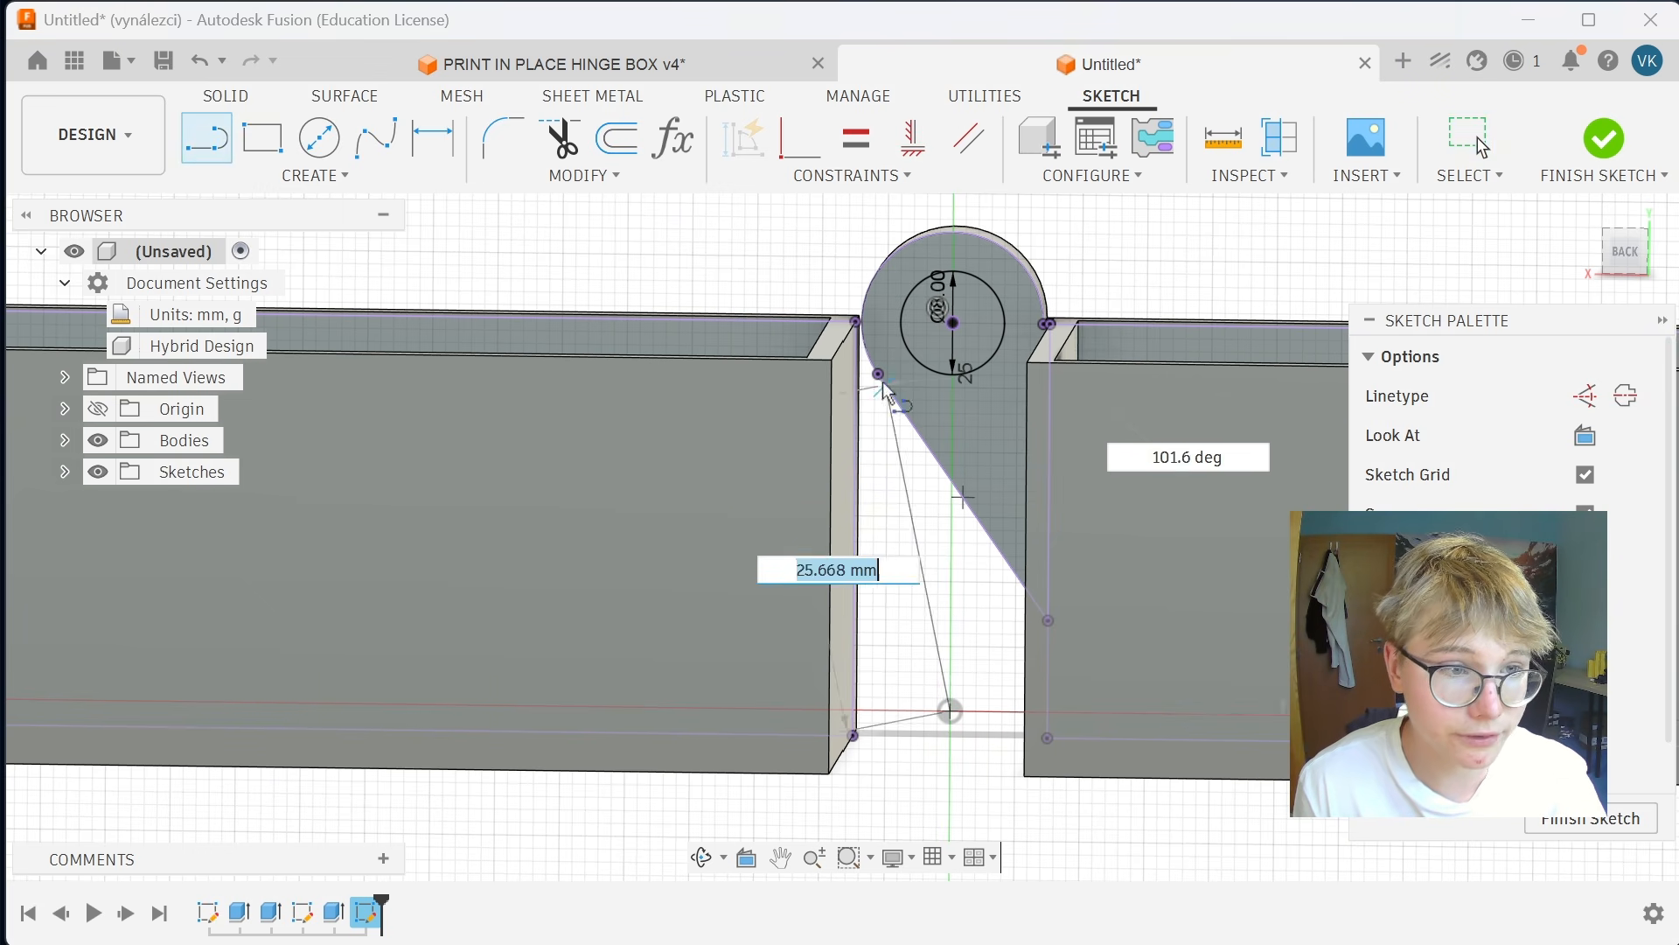
click(954, 323)
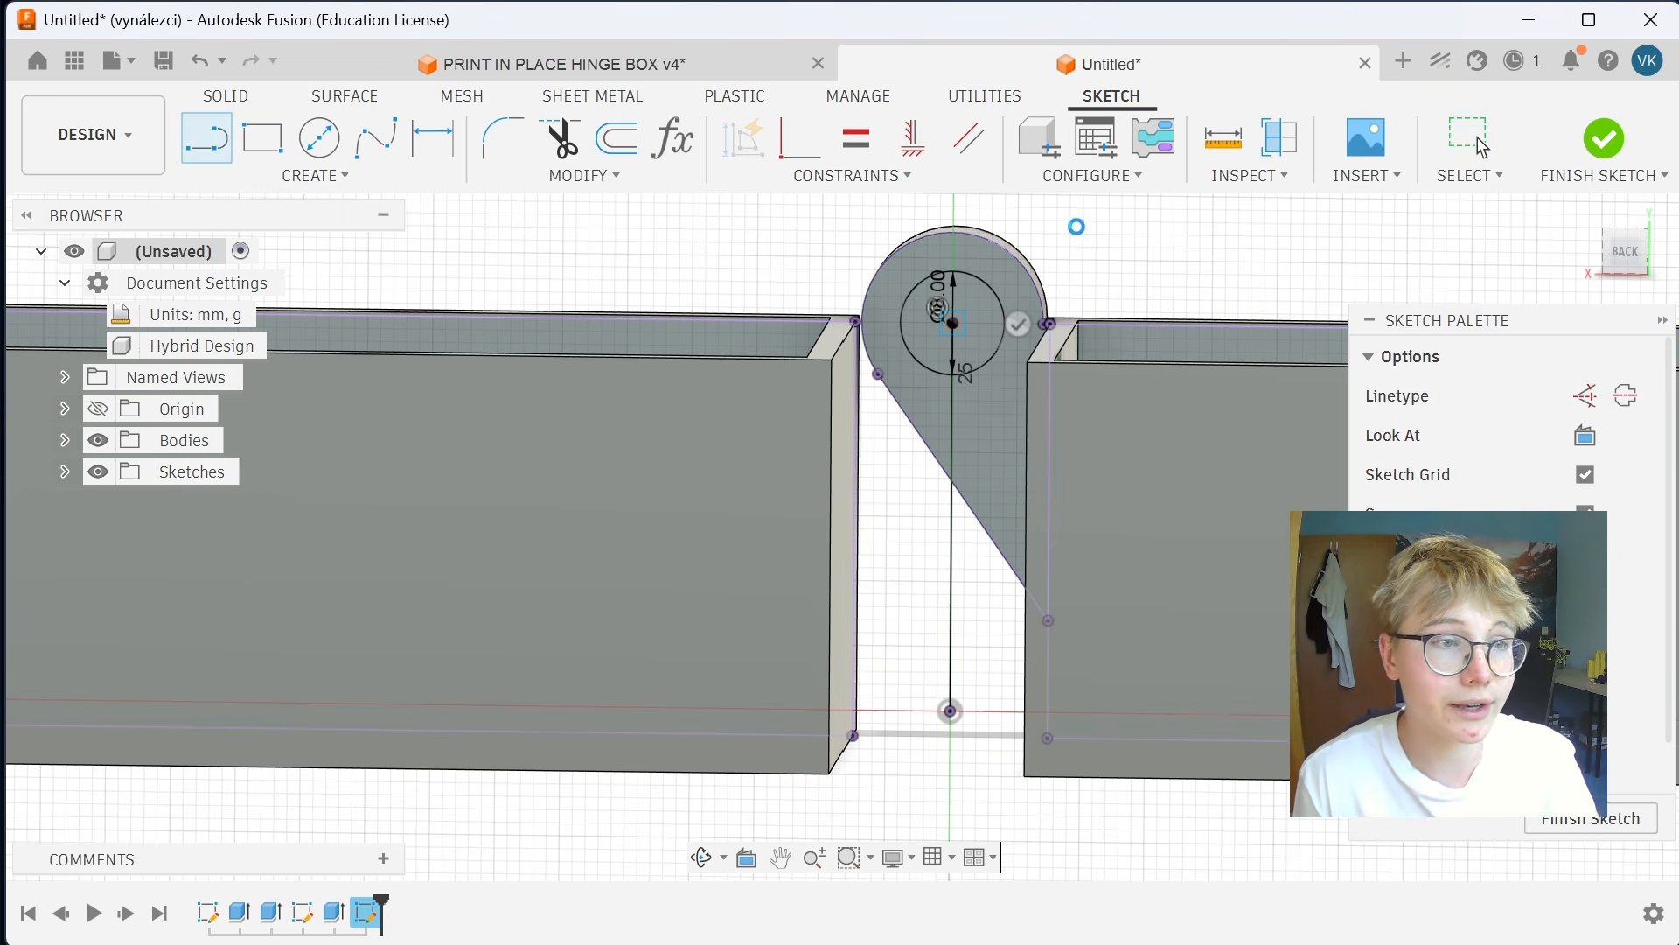
key(Escape)
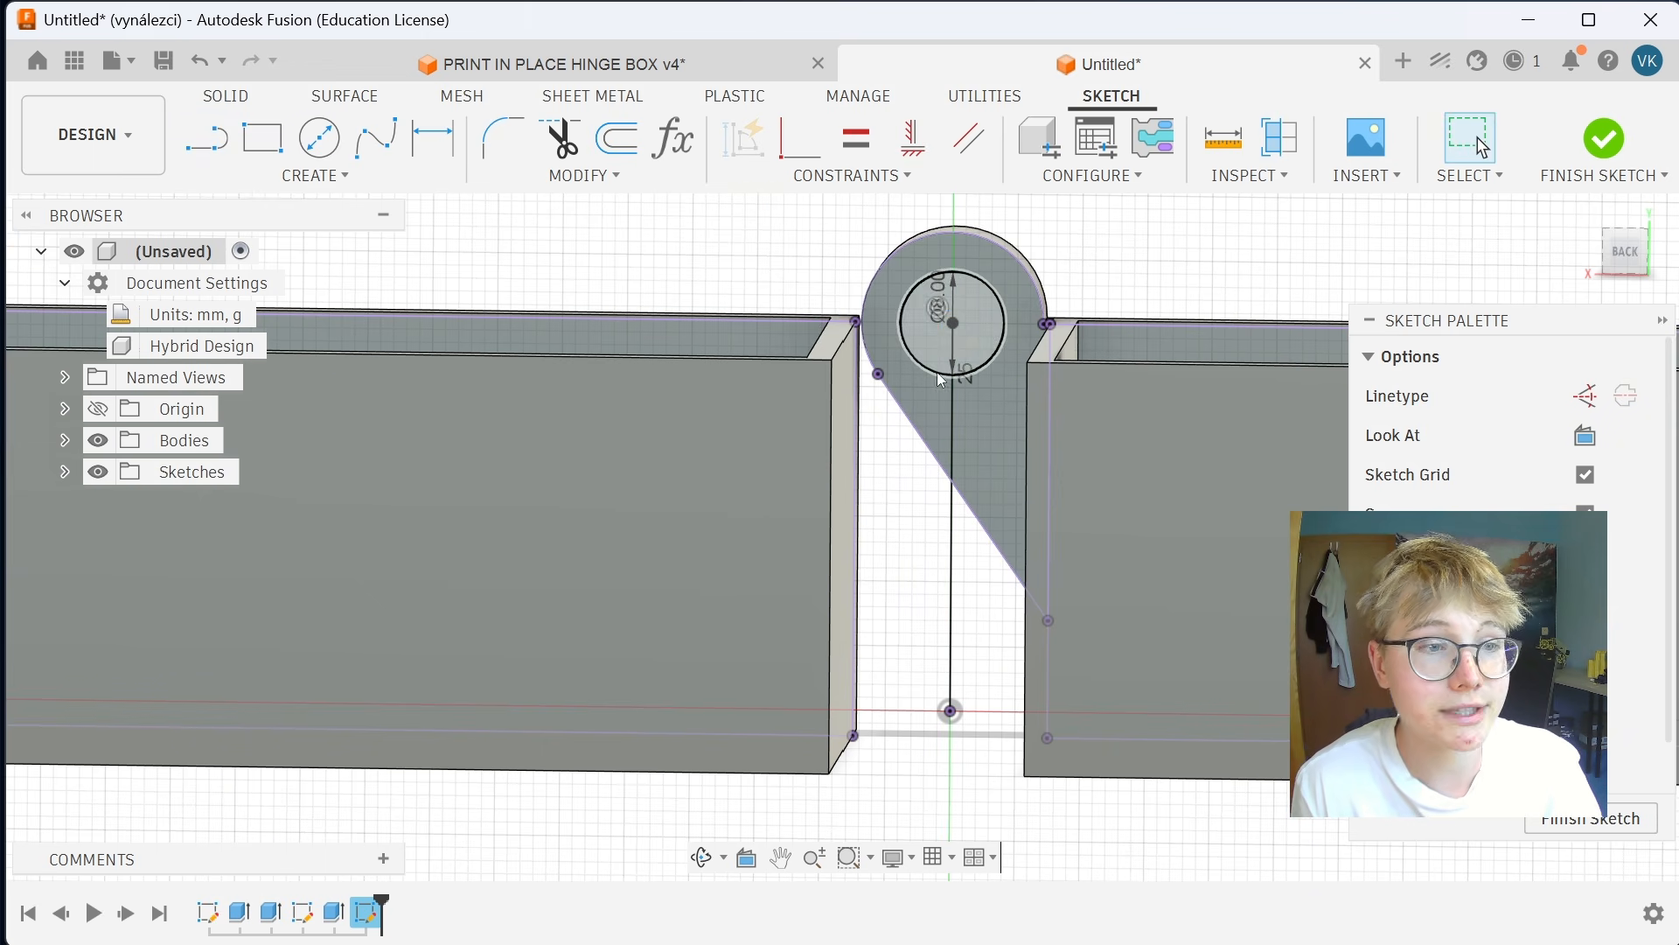
Mirror the hinge arm's projected arc, sloped edge and vertical edges about the vertical centre line, and finish the sketch.
click(316, 176)
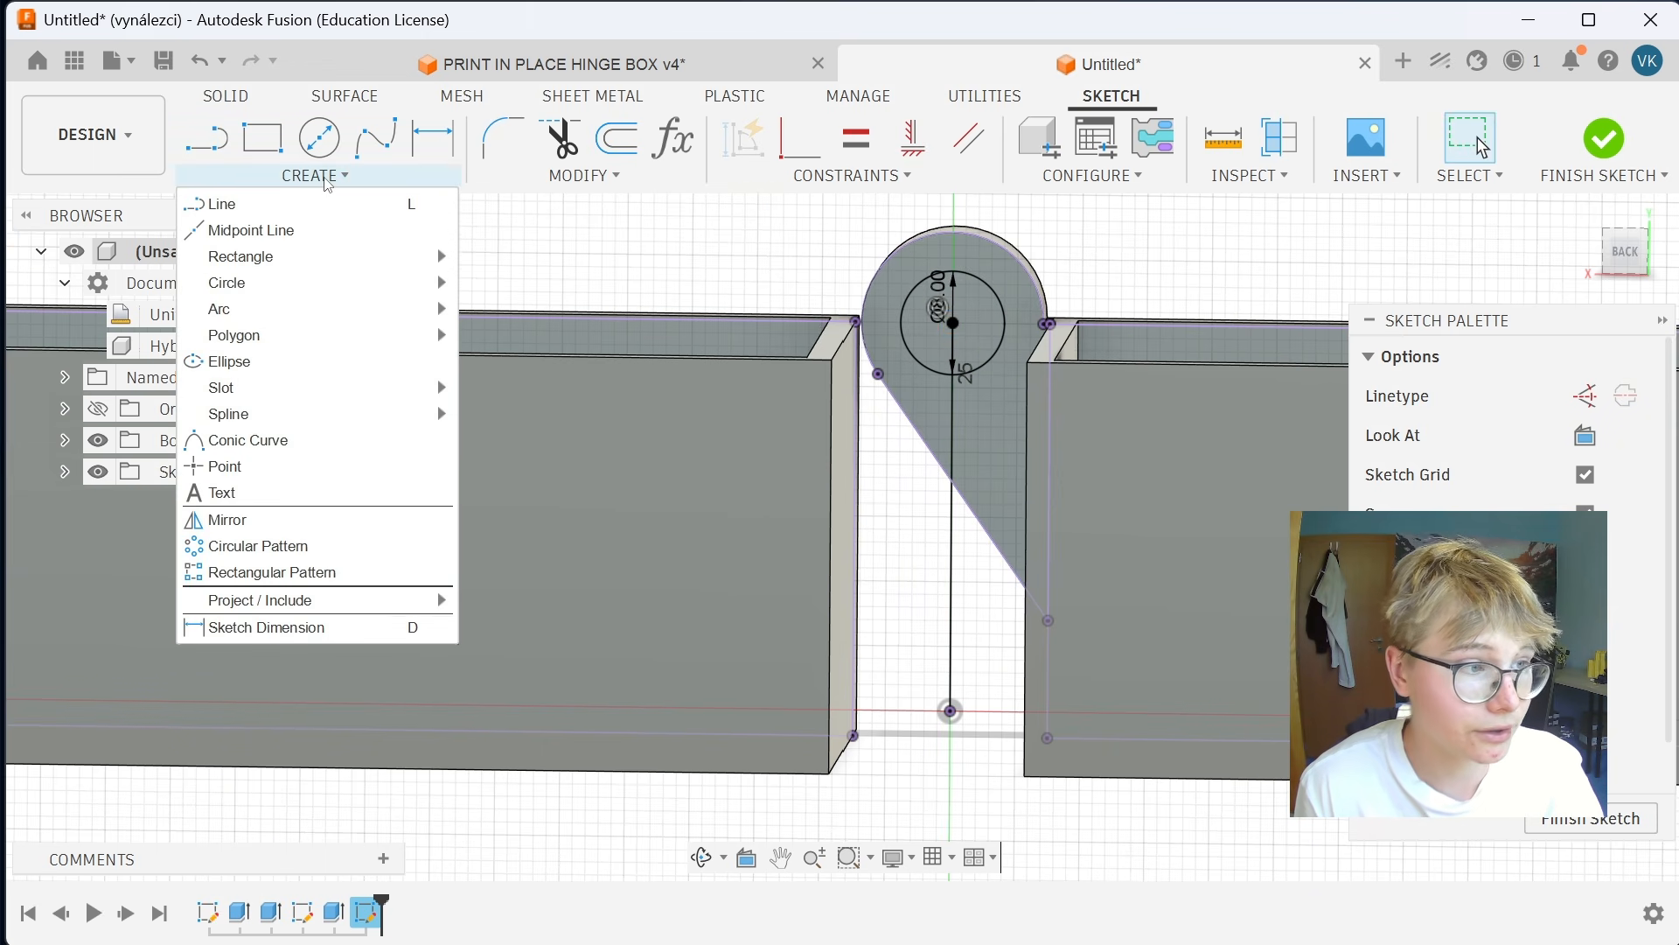
click(229, 520)
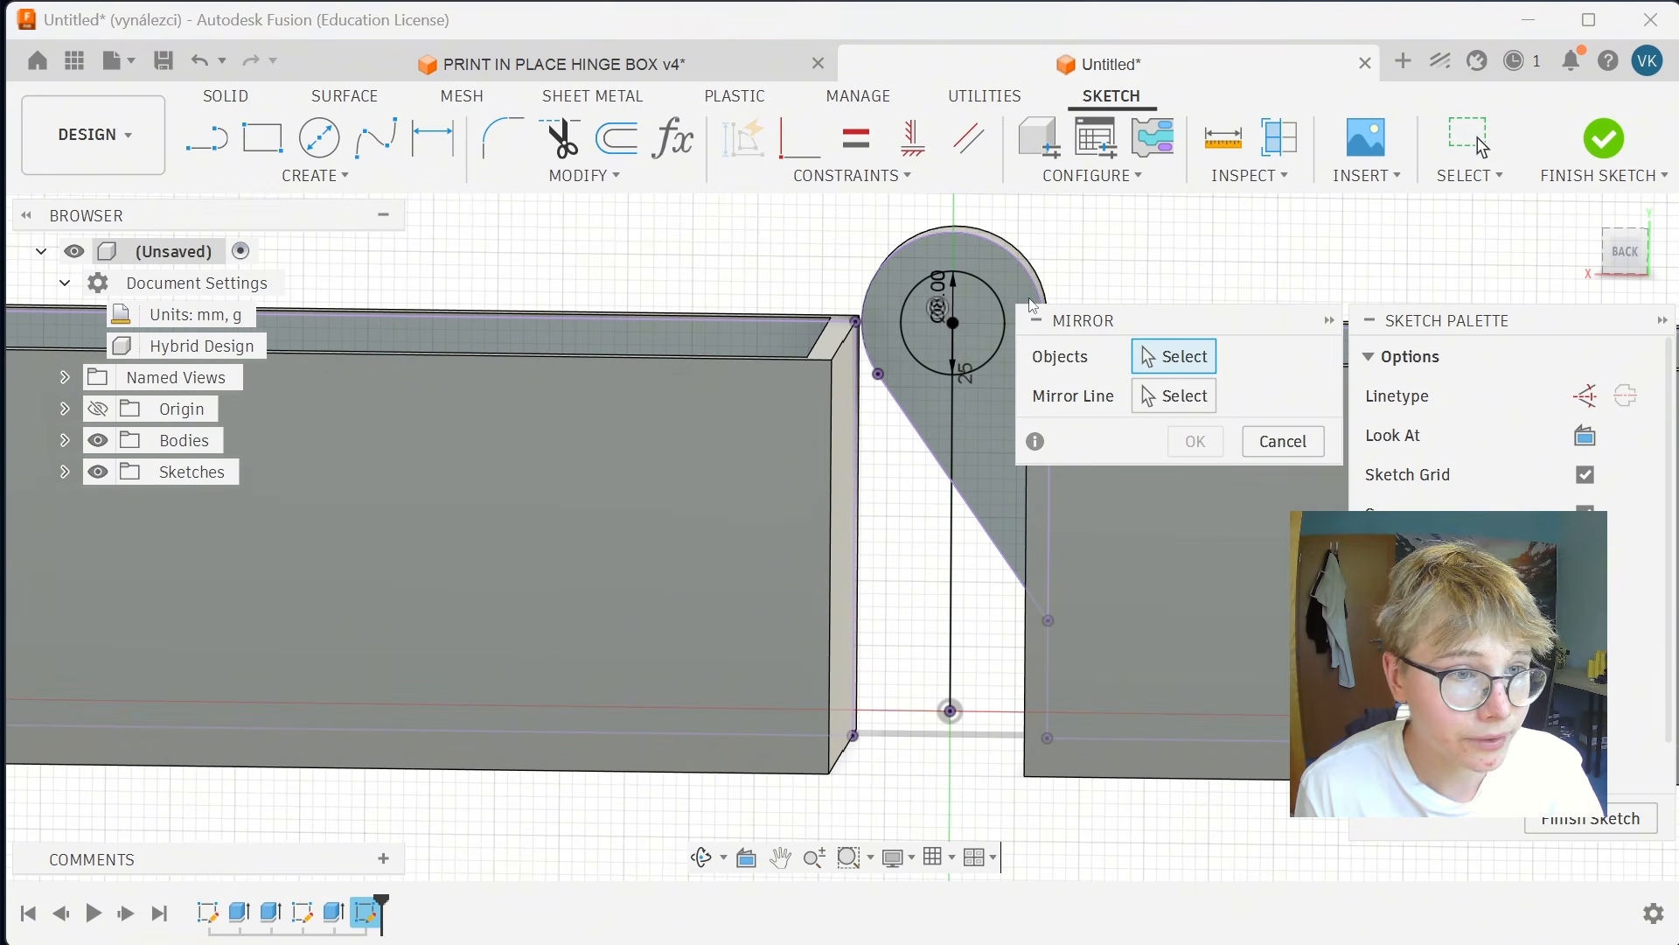
click(873, 359)
click(899, 404)
scroll(1004, 384, down, 1)
middle_drag(1009, 384, 893, 412)
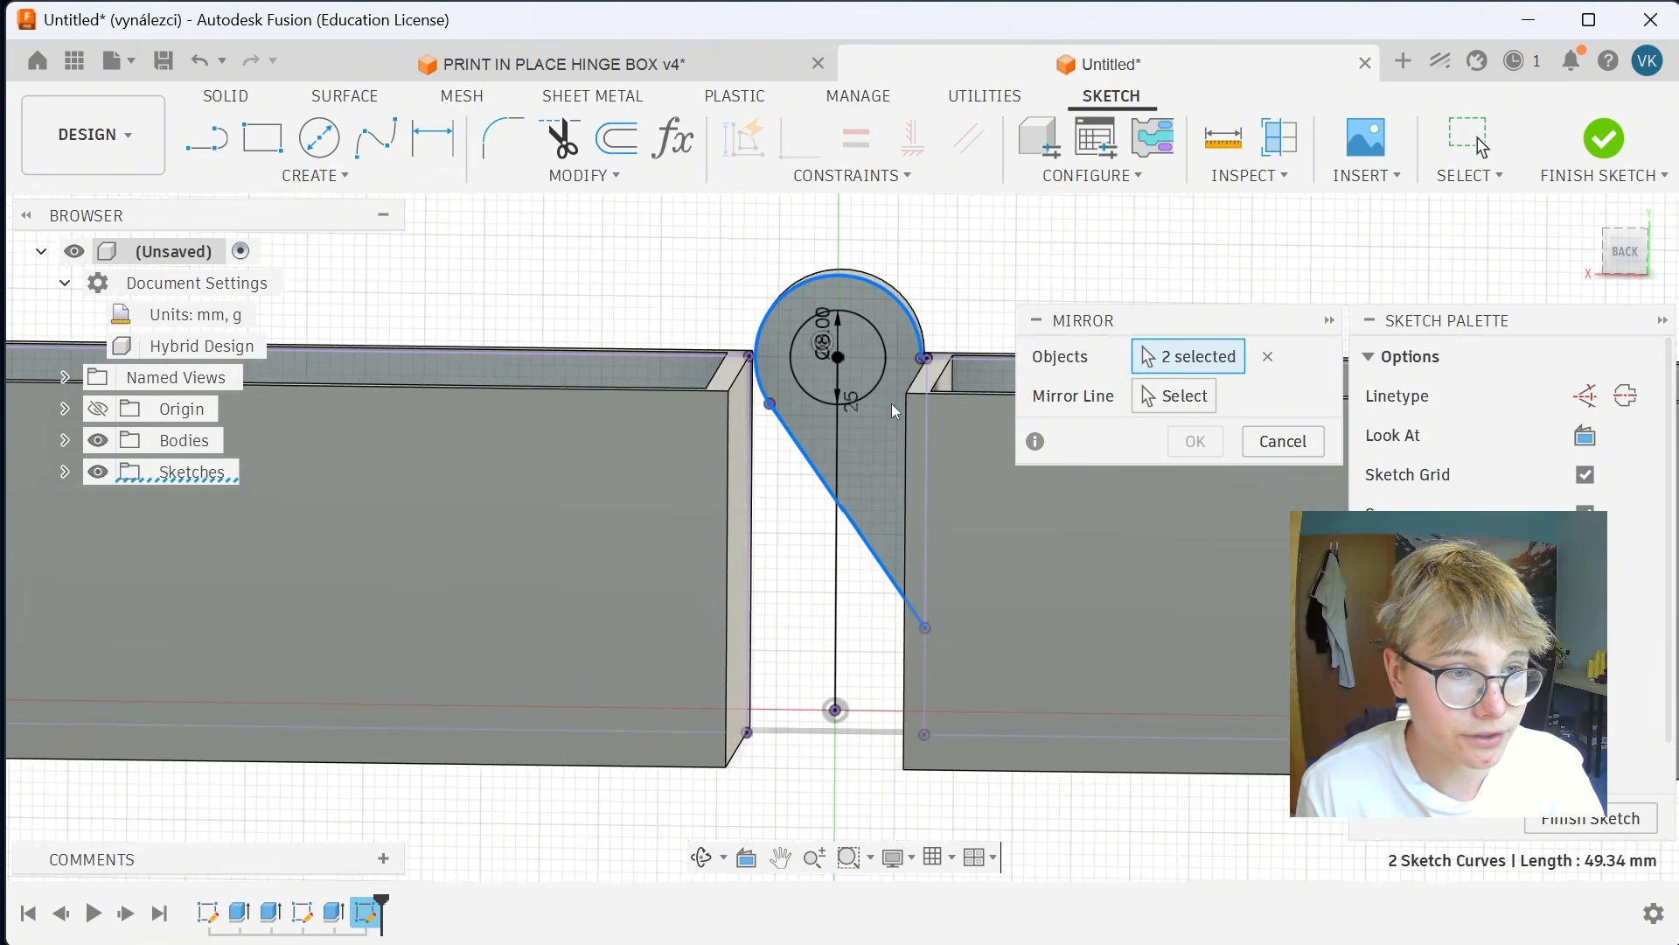
scroll(890, 409, up, 2)
click(930, 376)
click(929, 726)
scroll(891, 643, down, 4)
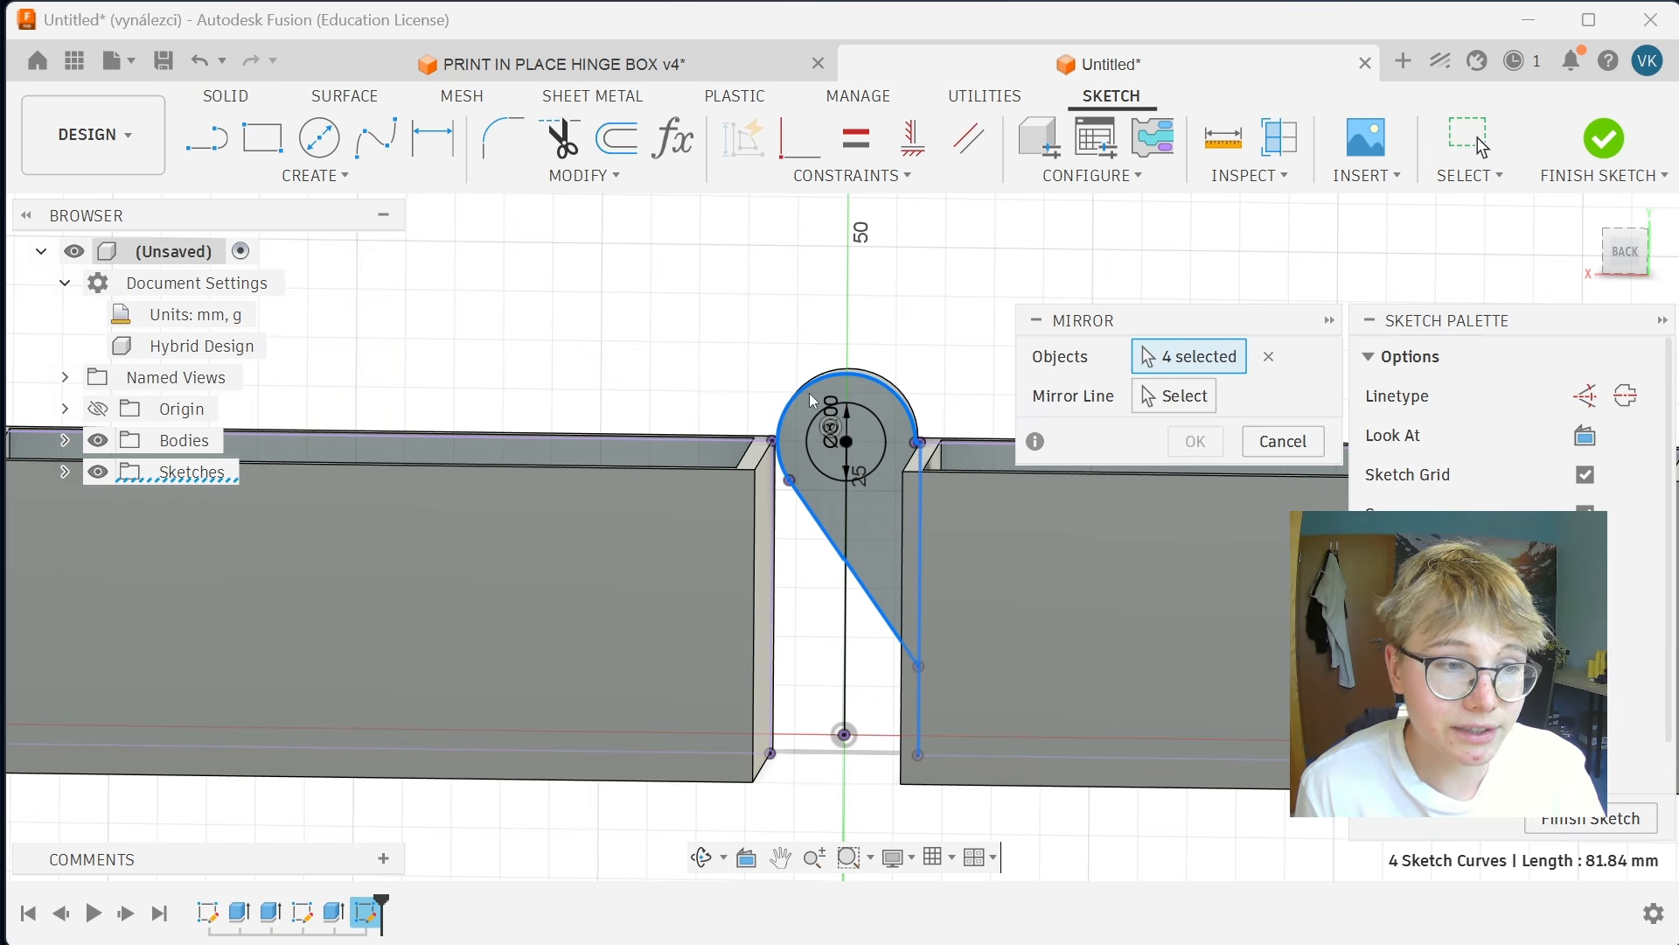
click(1176, 396)
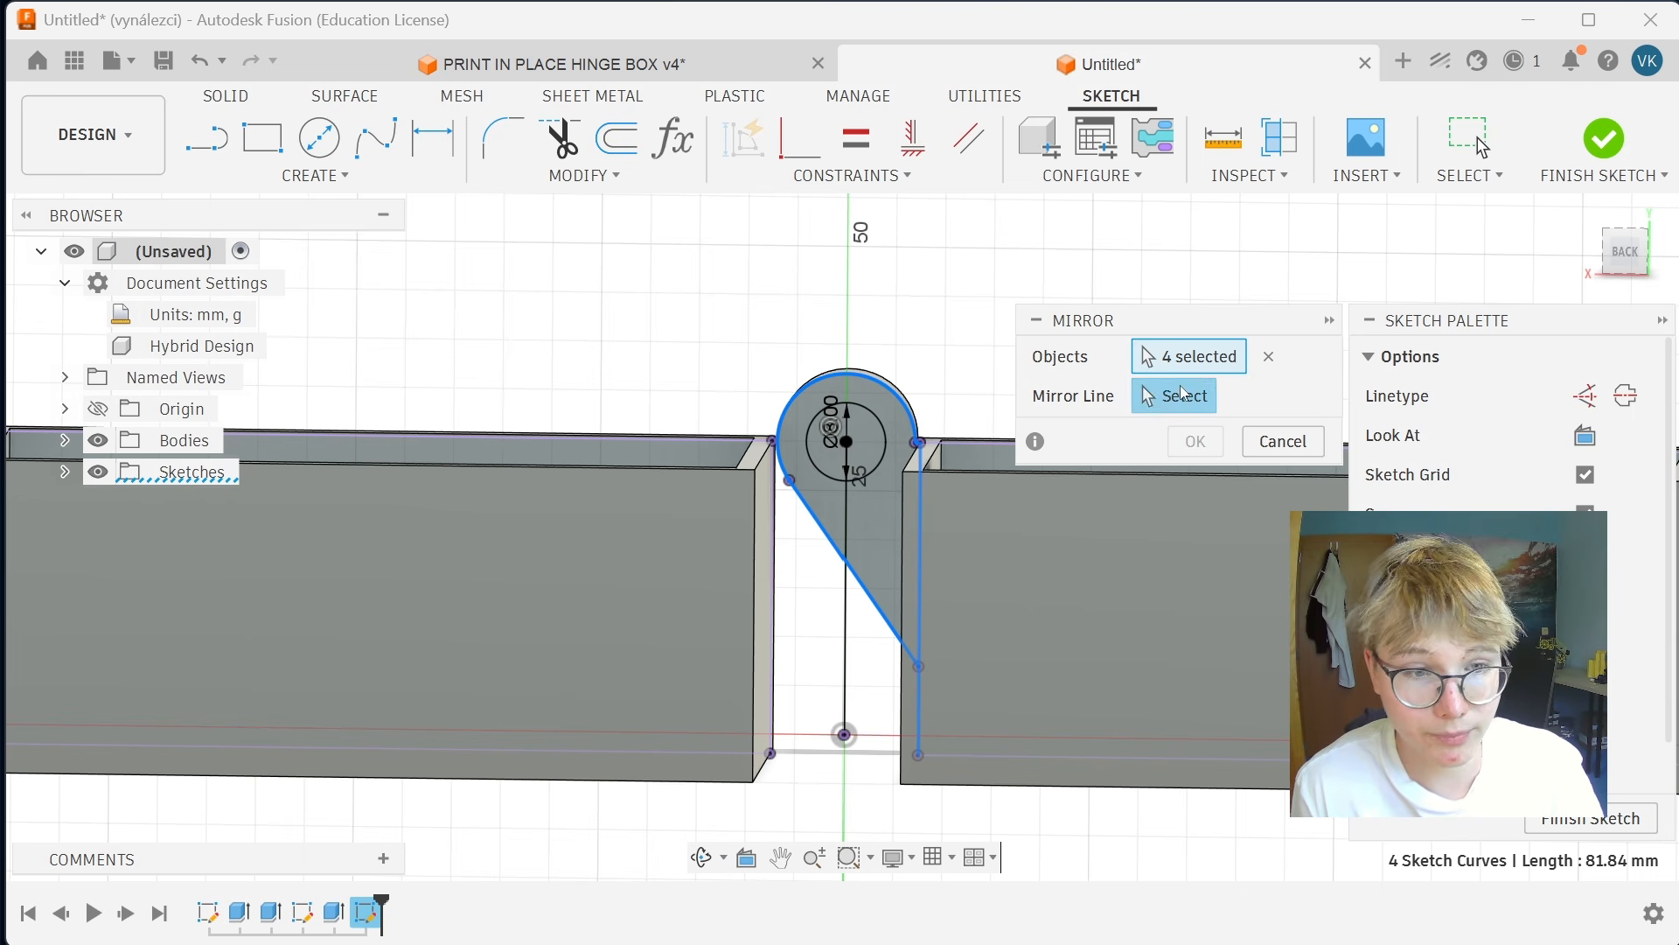
click(851, 496)
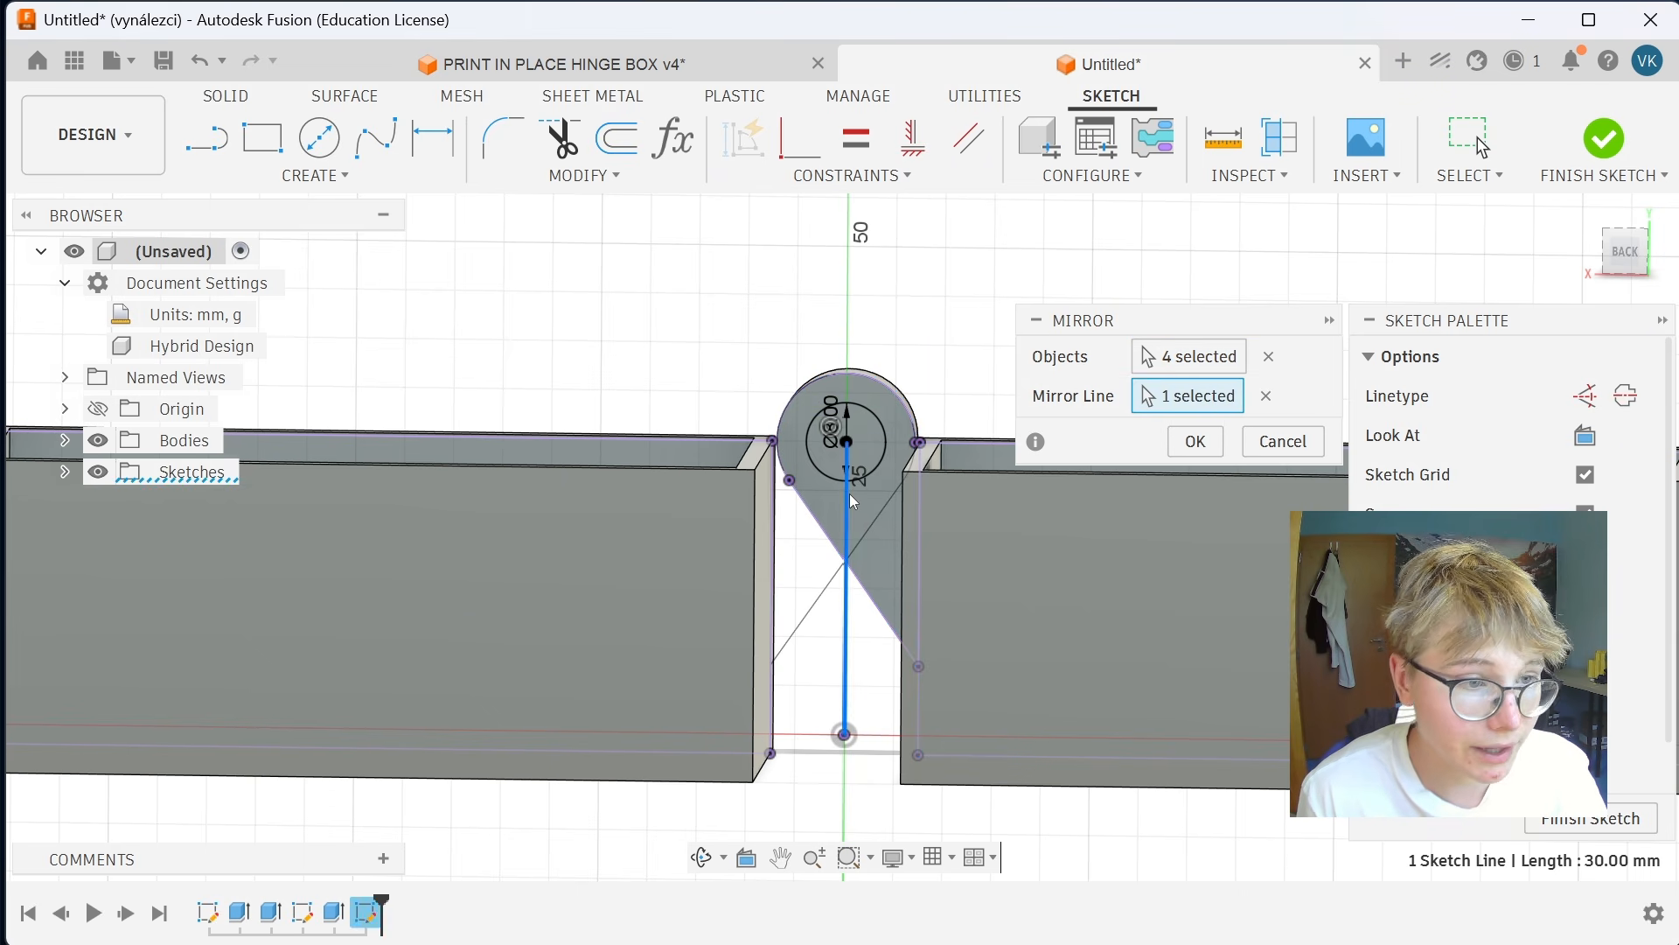
click(1216, 451)
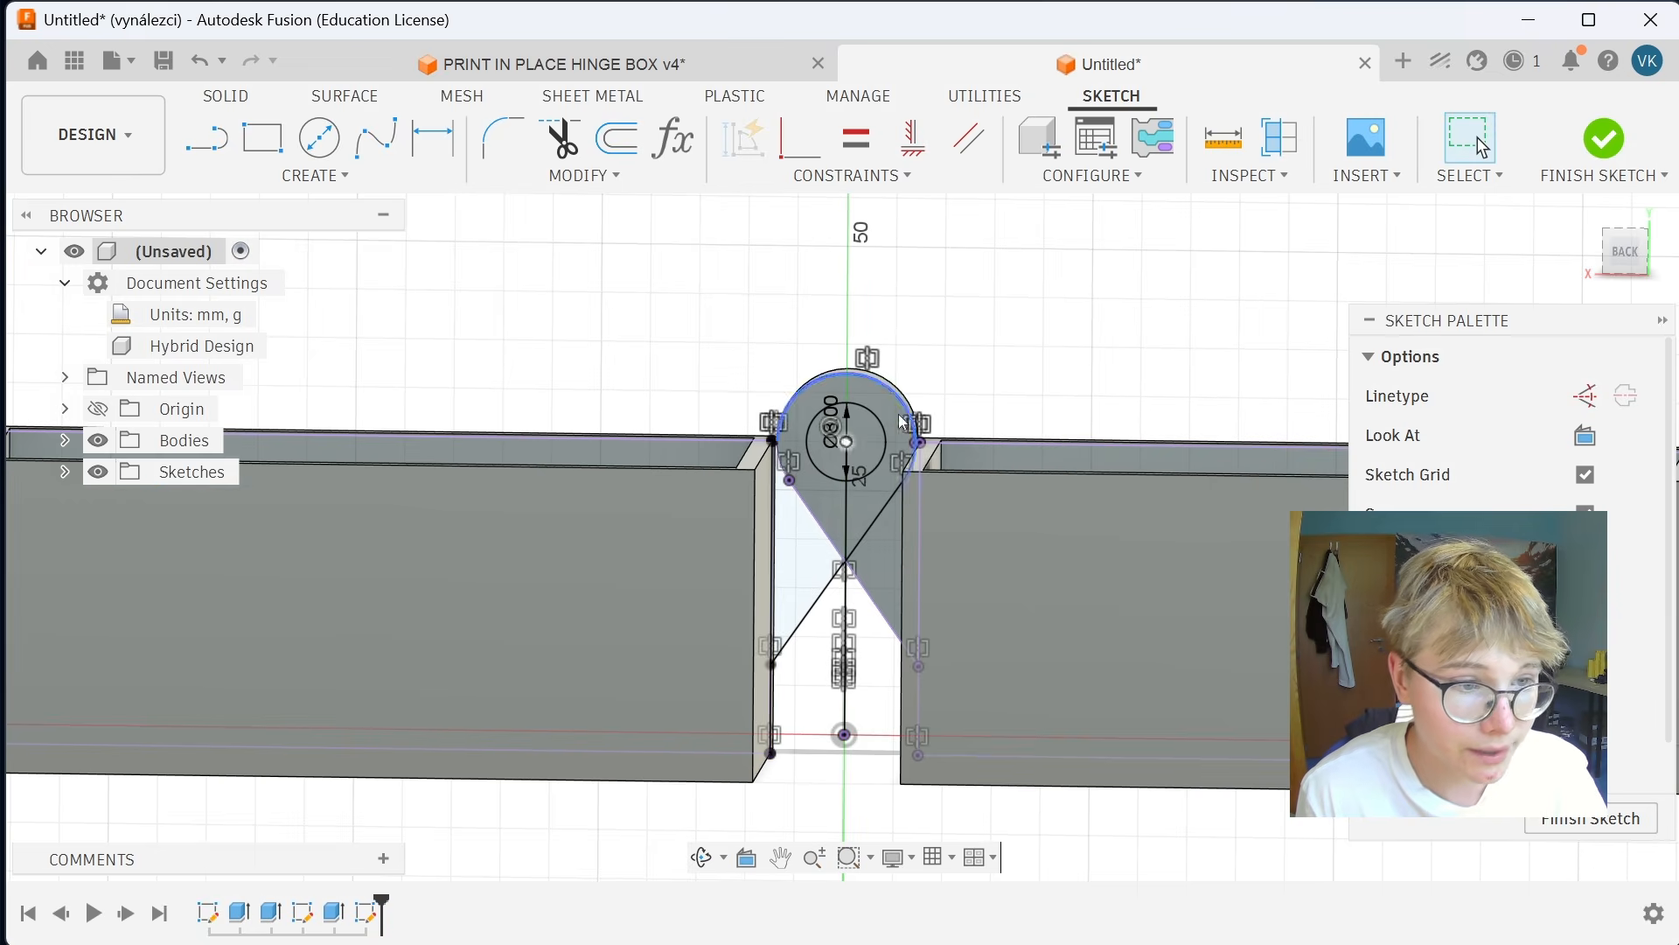
shift+middle_drag(866, 240, 911, 284)
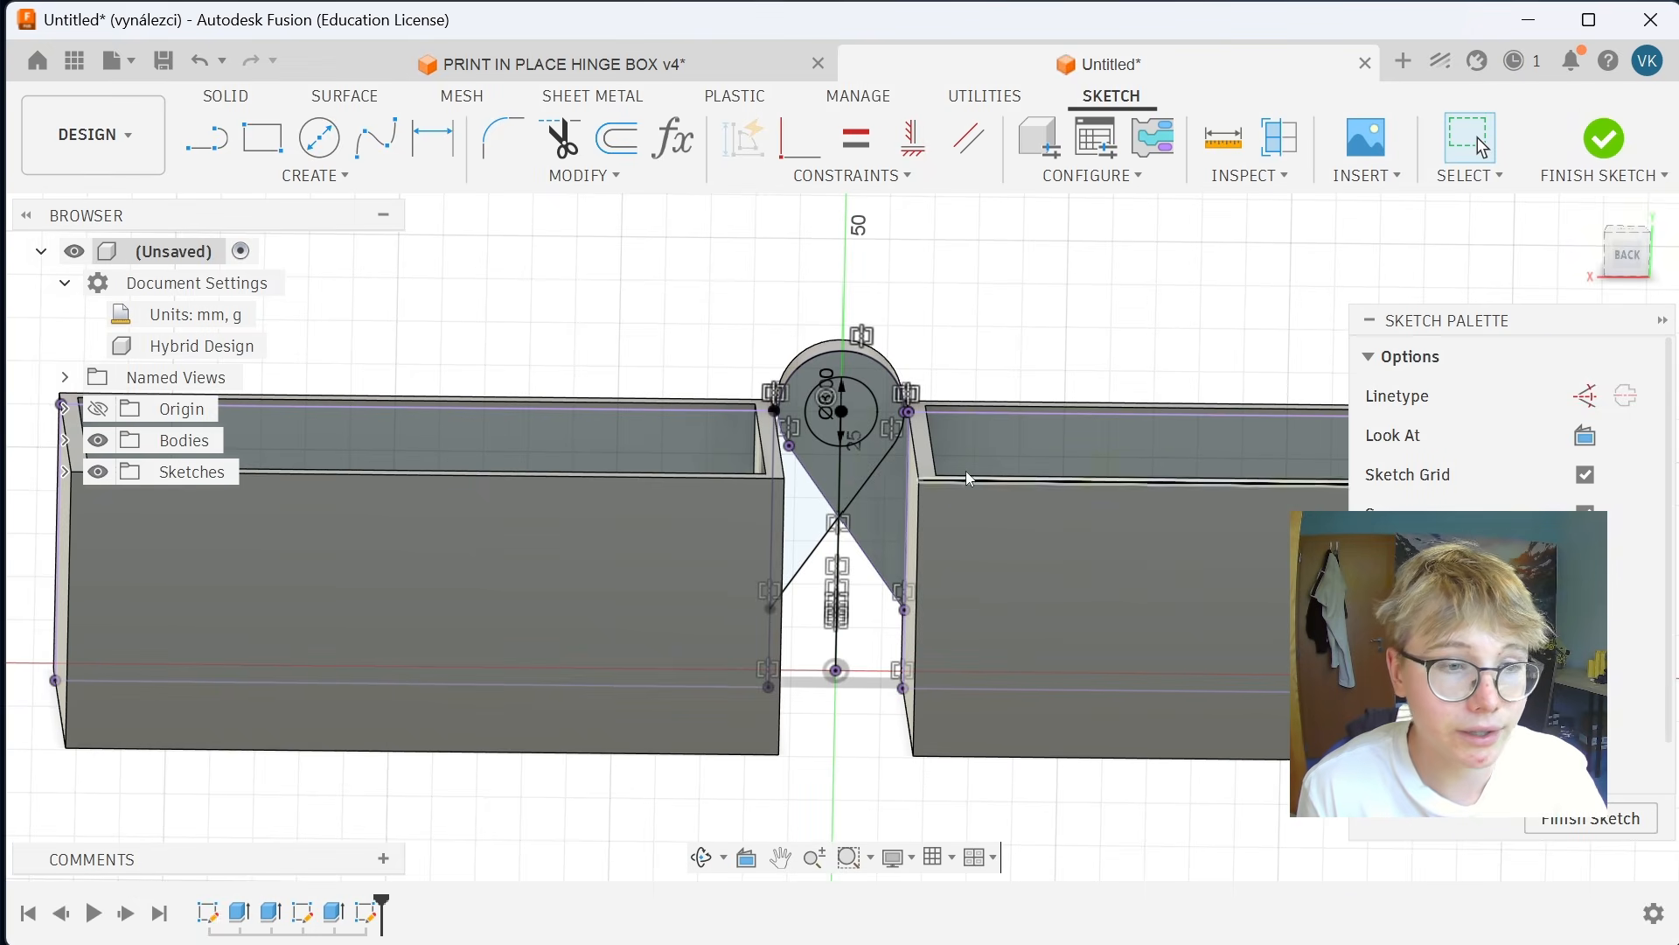
click(1605, 137)
Begin extruding the 8 mm circle outward from the hinge arm's face with a distance of 3 mm.
shift+middle_drag(1103, 332, 968, 354)
text(e)
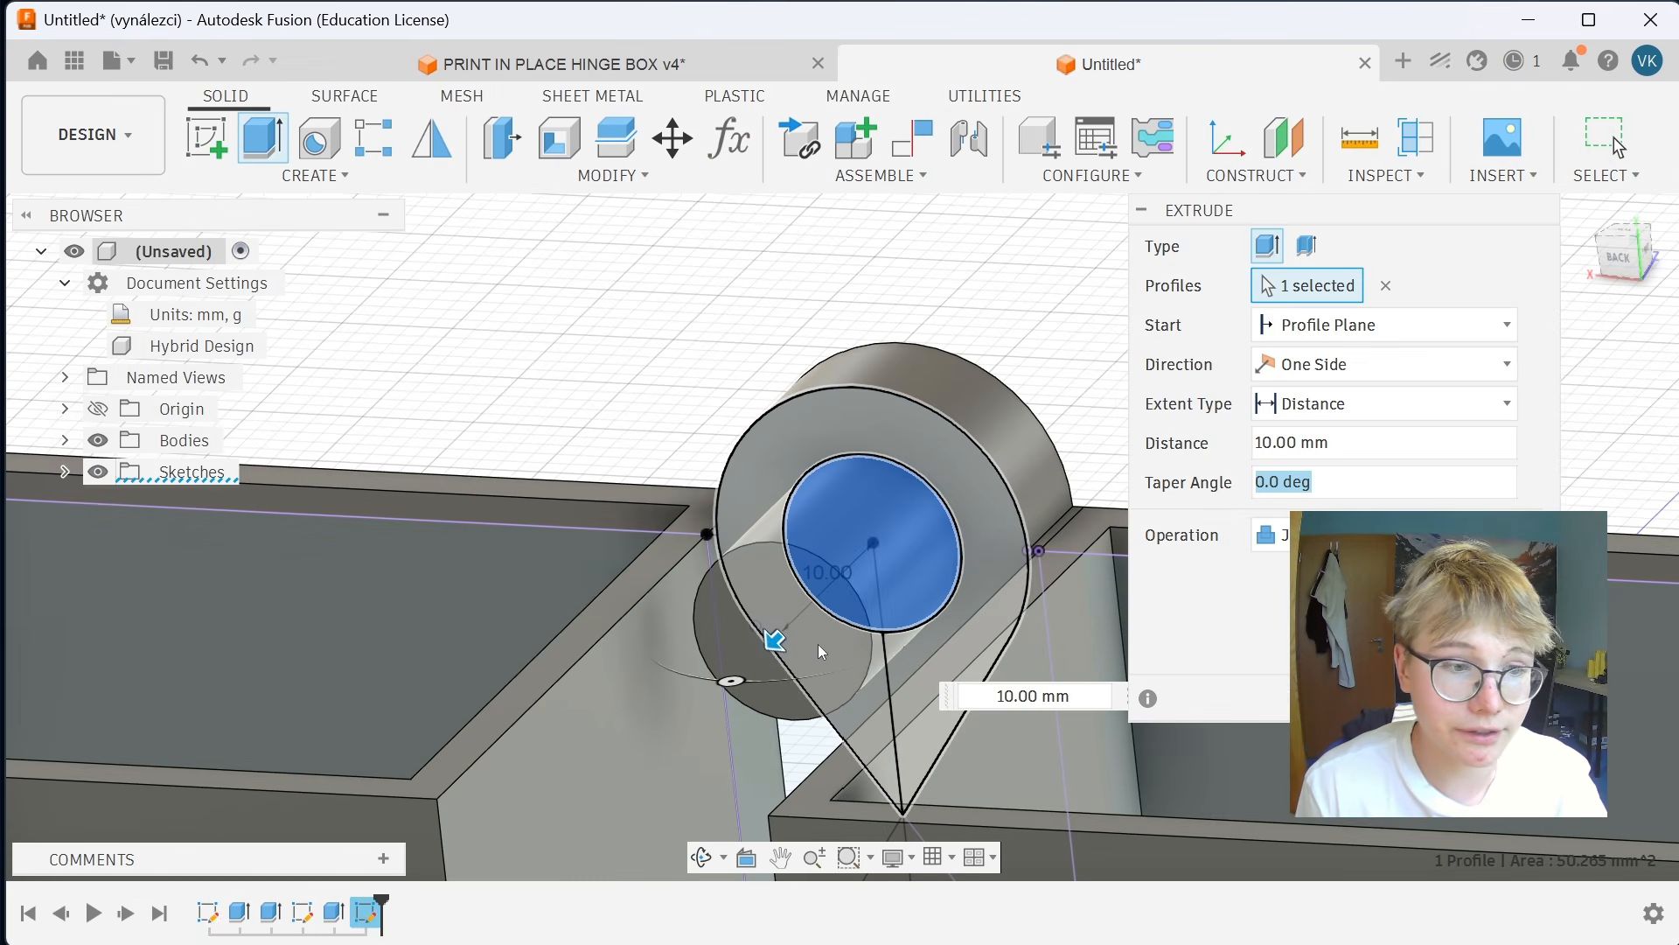
text(3)
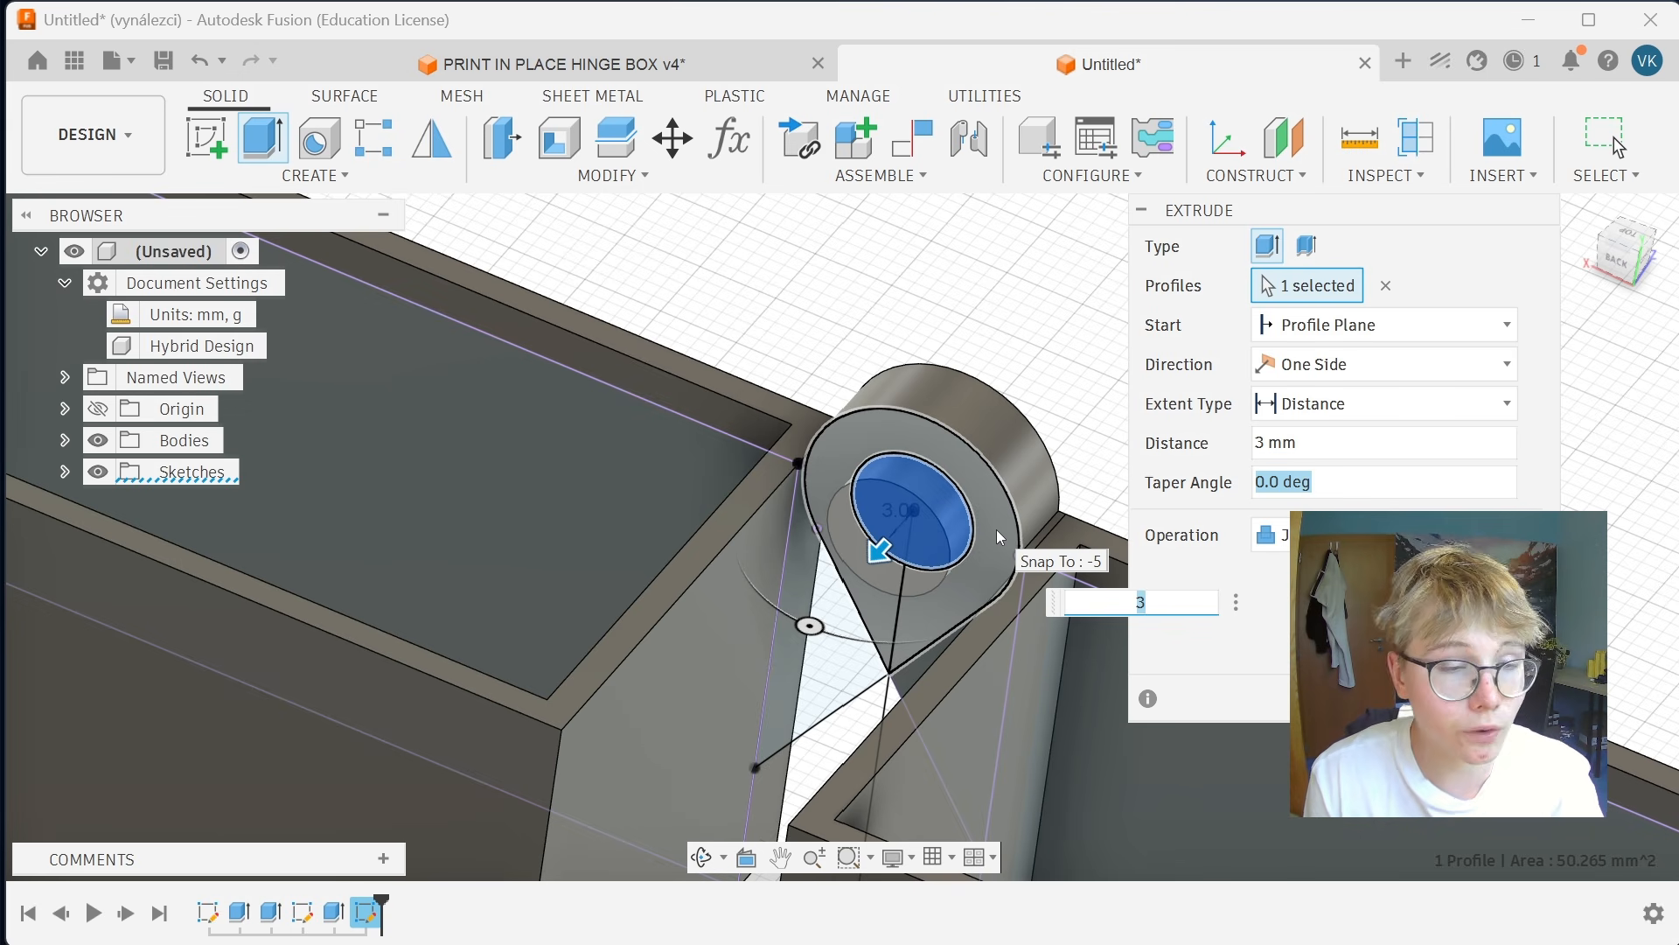
text(10)
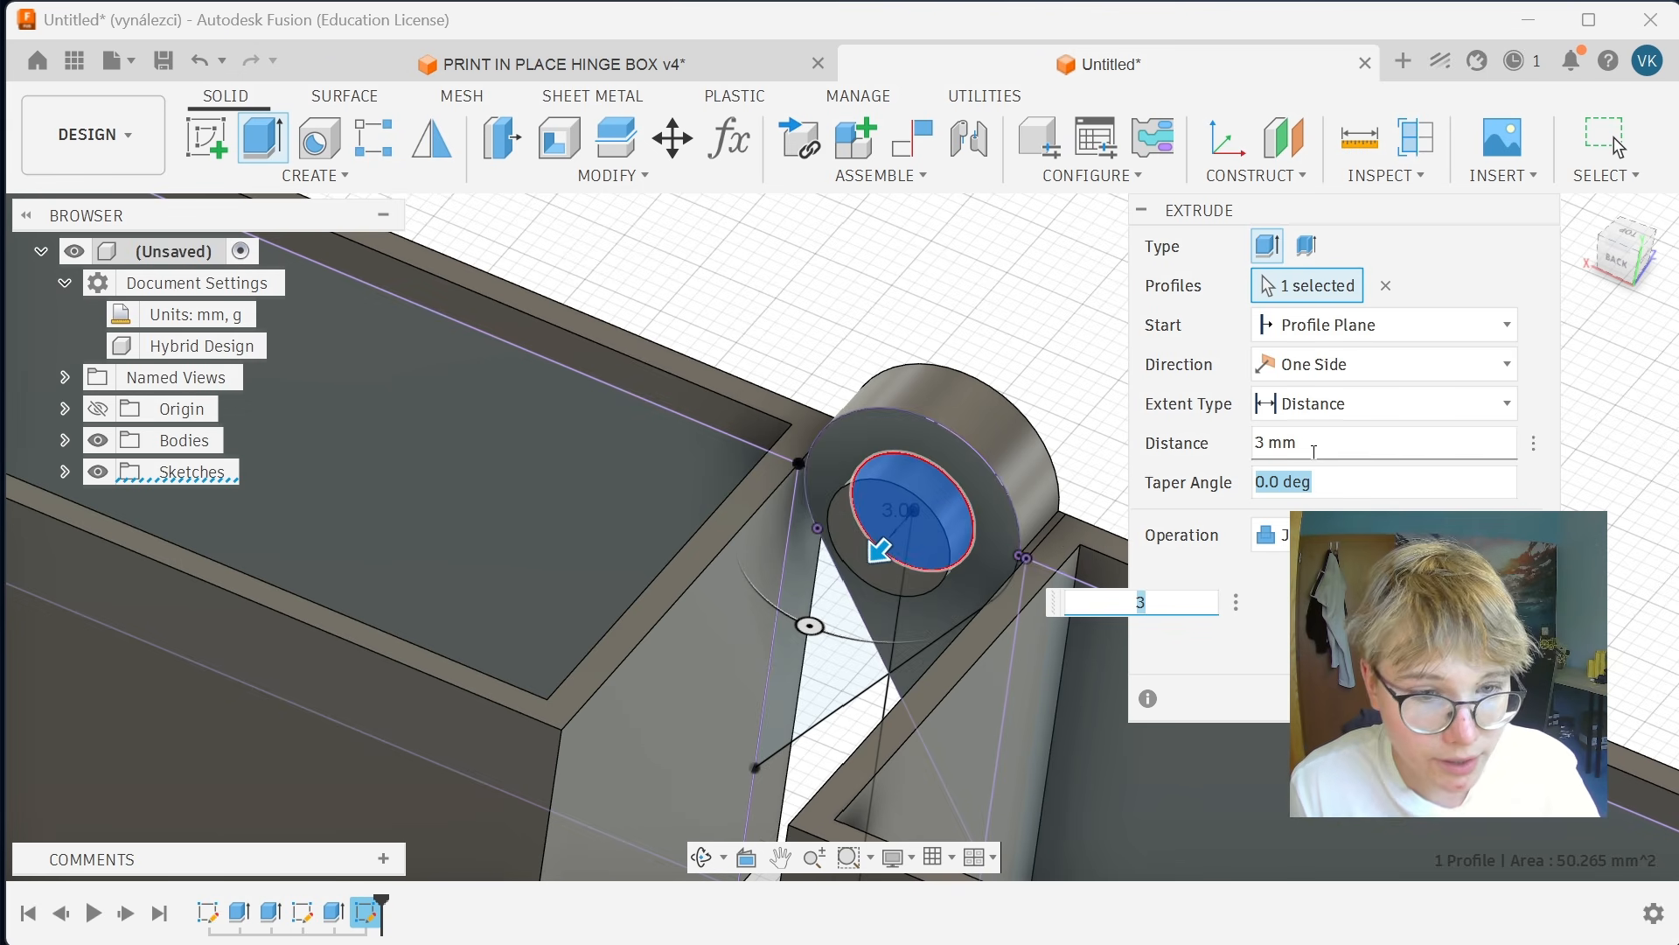
shift+middle_drag(1000, 530, 922, 449)
scroll(875, 585, down, 1)
scroll(880, 575, up, 5)
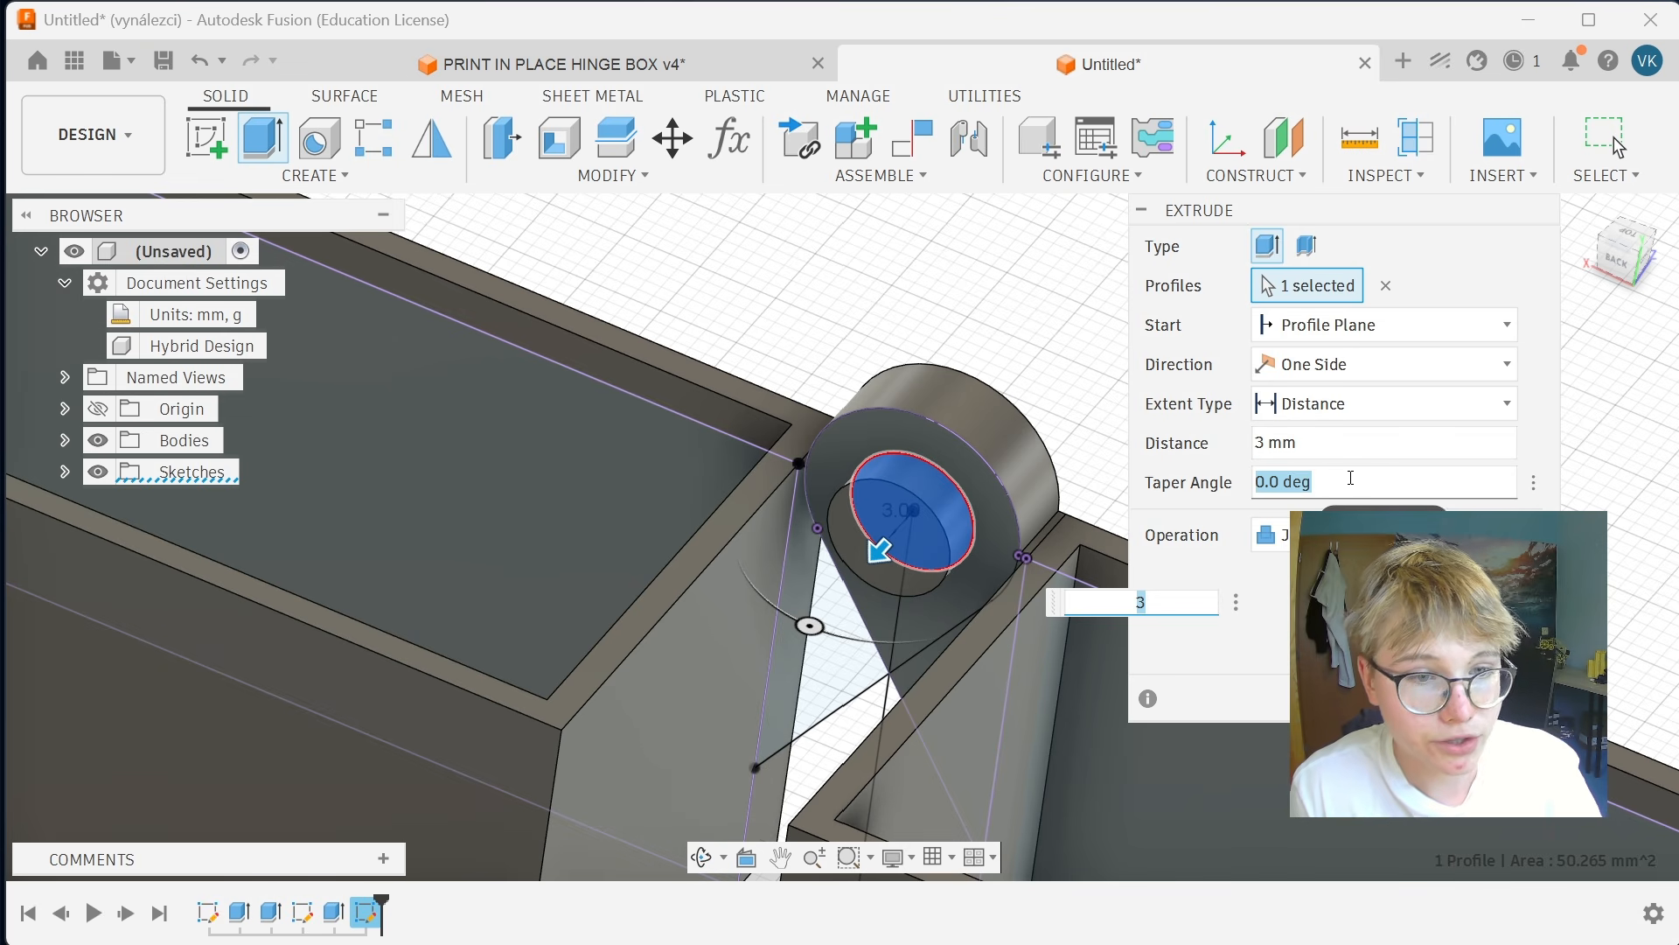
Give the circle's extrusion a taper angle of -20 degrees and join it to the hinge arm as a conical pin.
click(1358, 481)
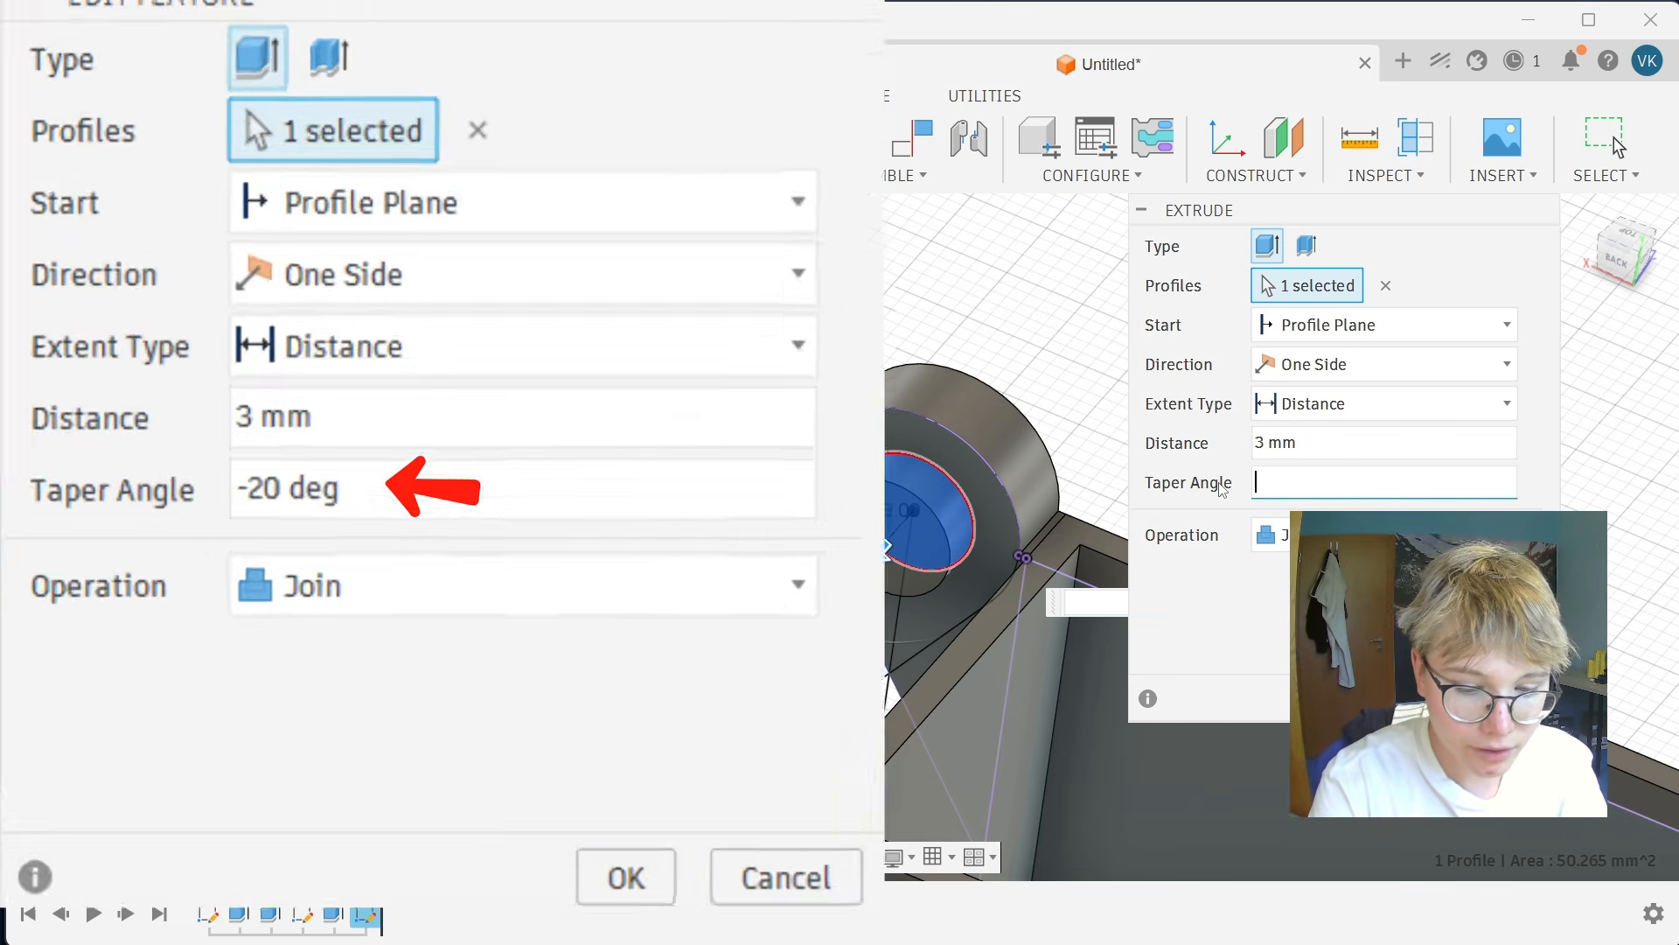
text(-20)
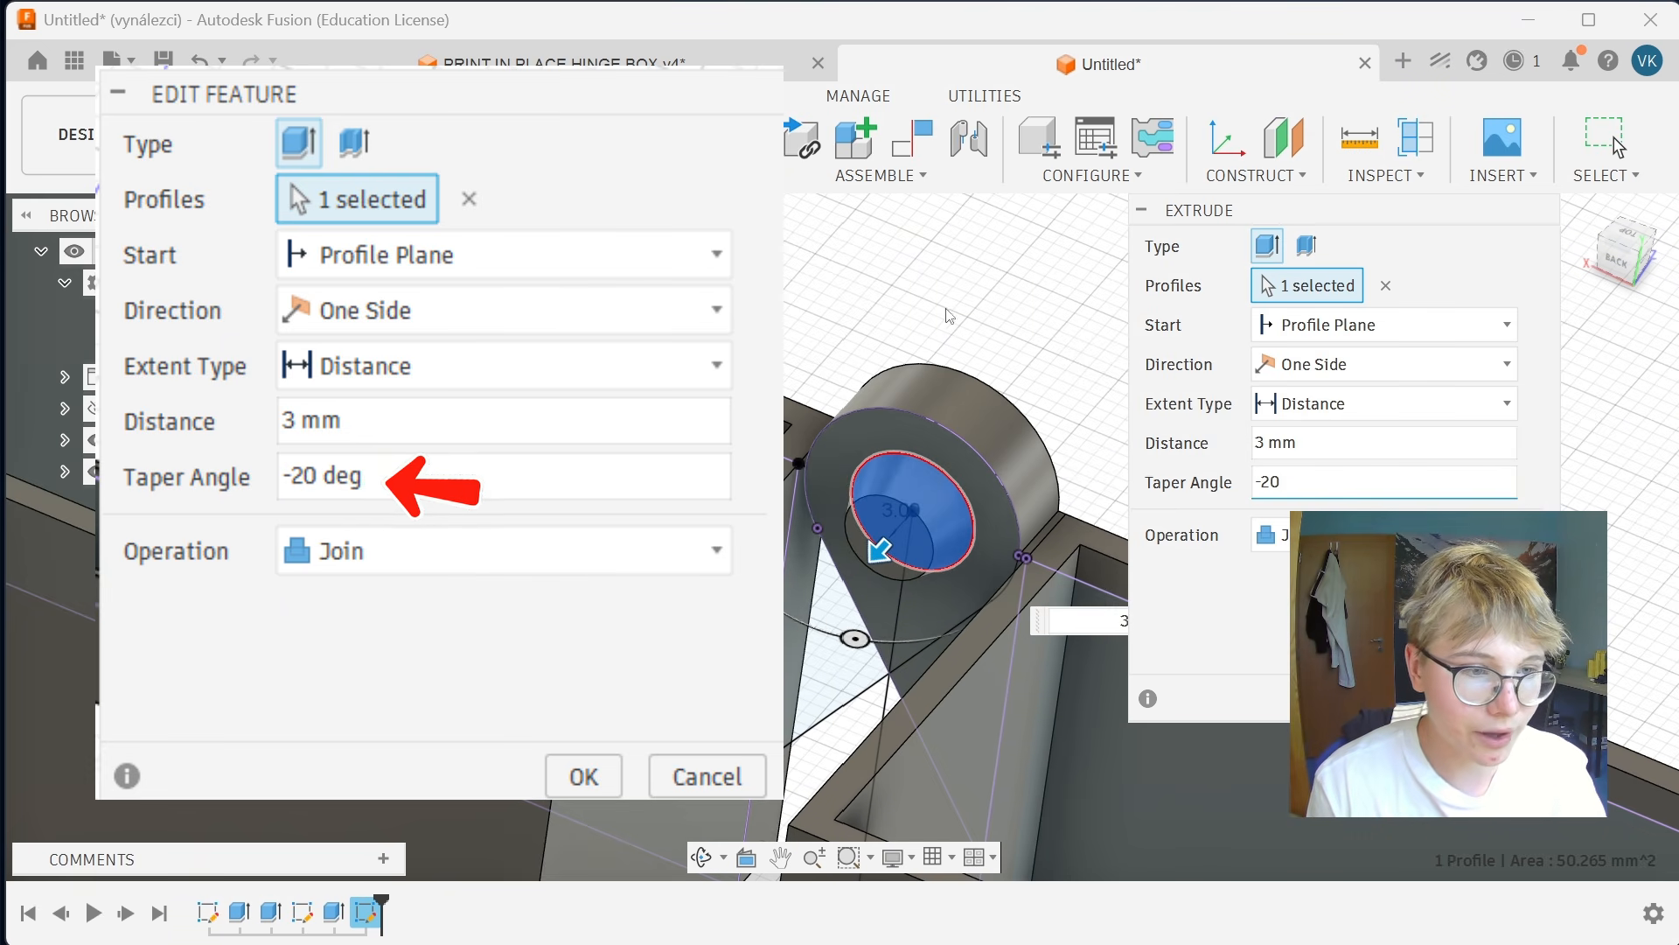
scroll(966, 620, up, 2)
scroll(964, 615, up, 2)
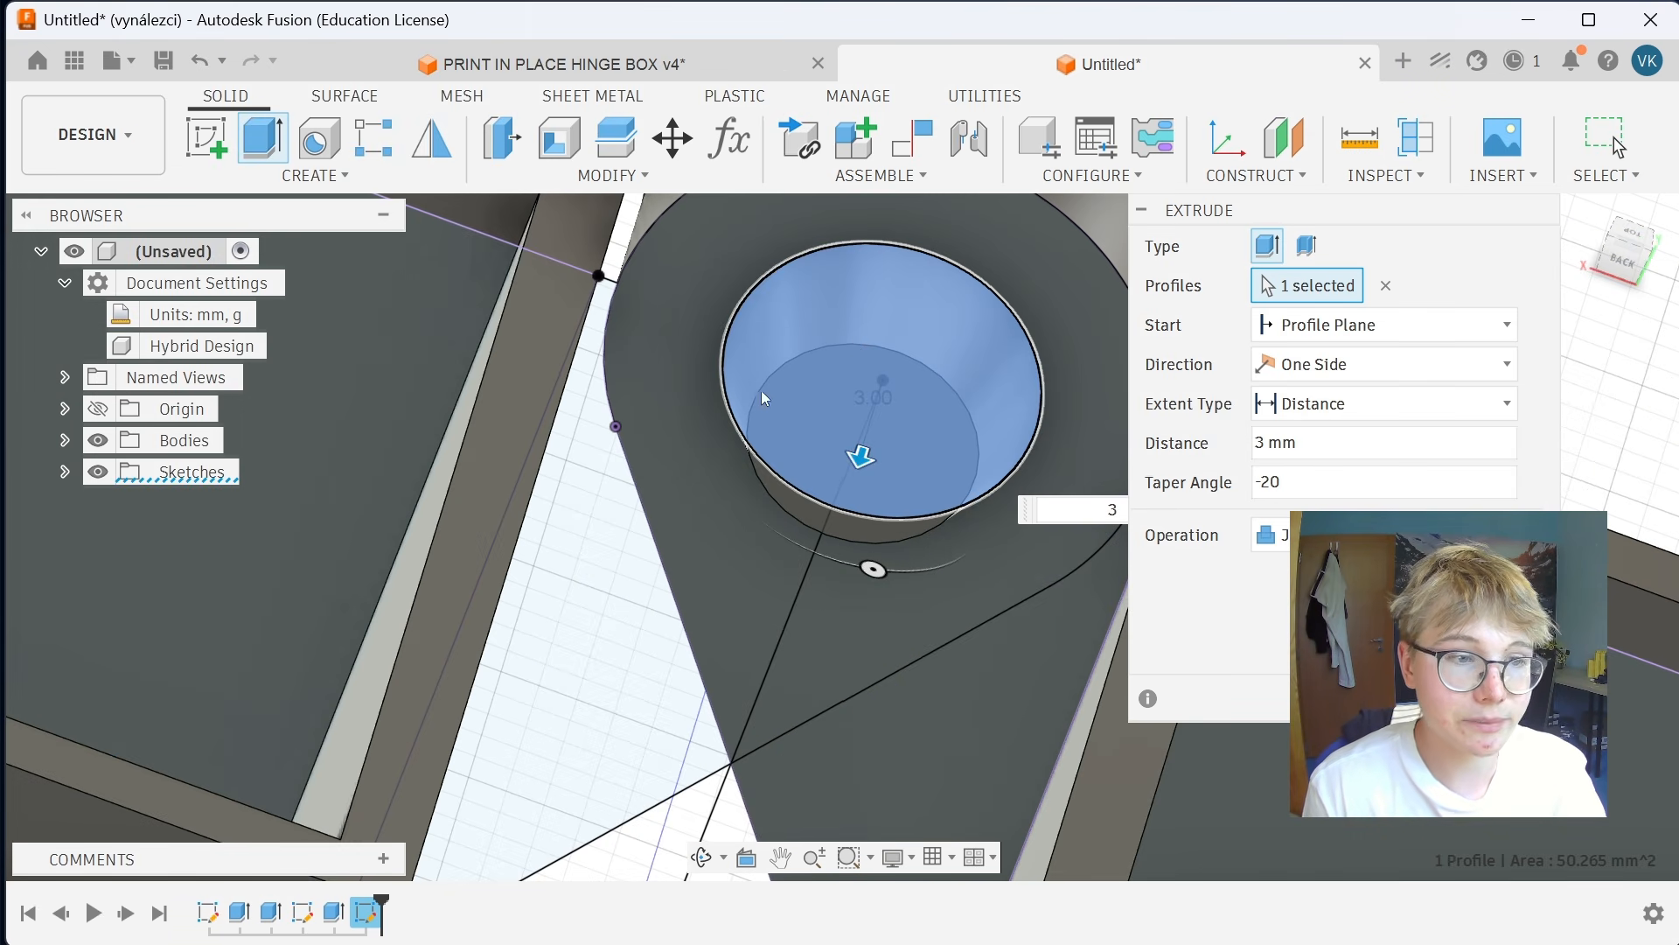
scroll(915, 549, down, 4)
scroll(921, 552, down, 3)
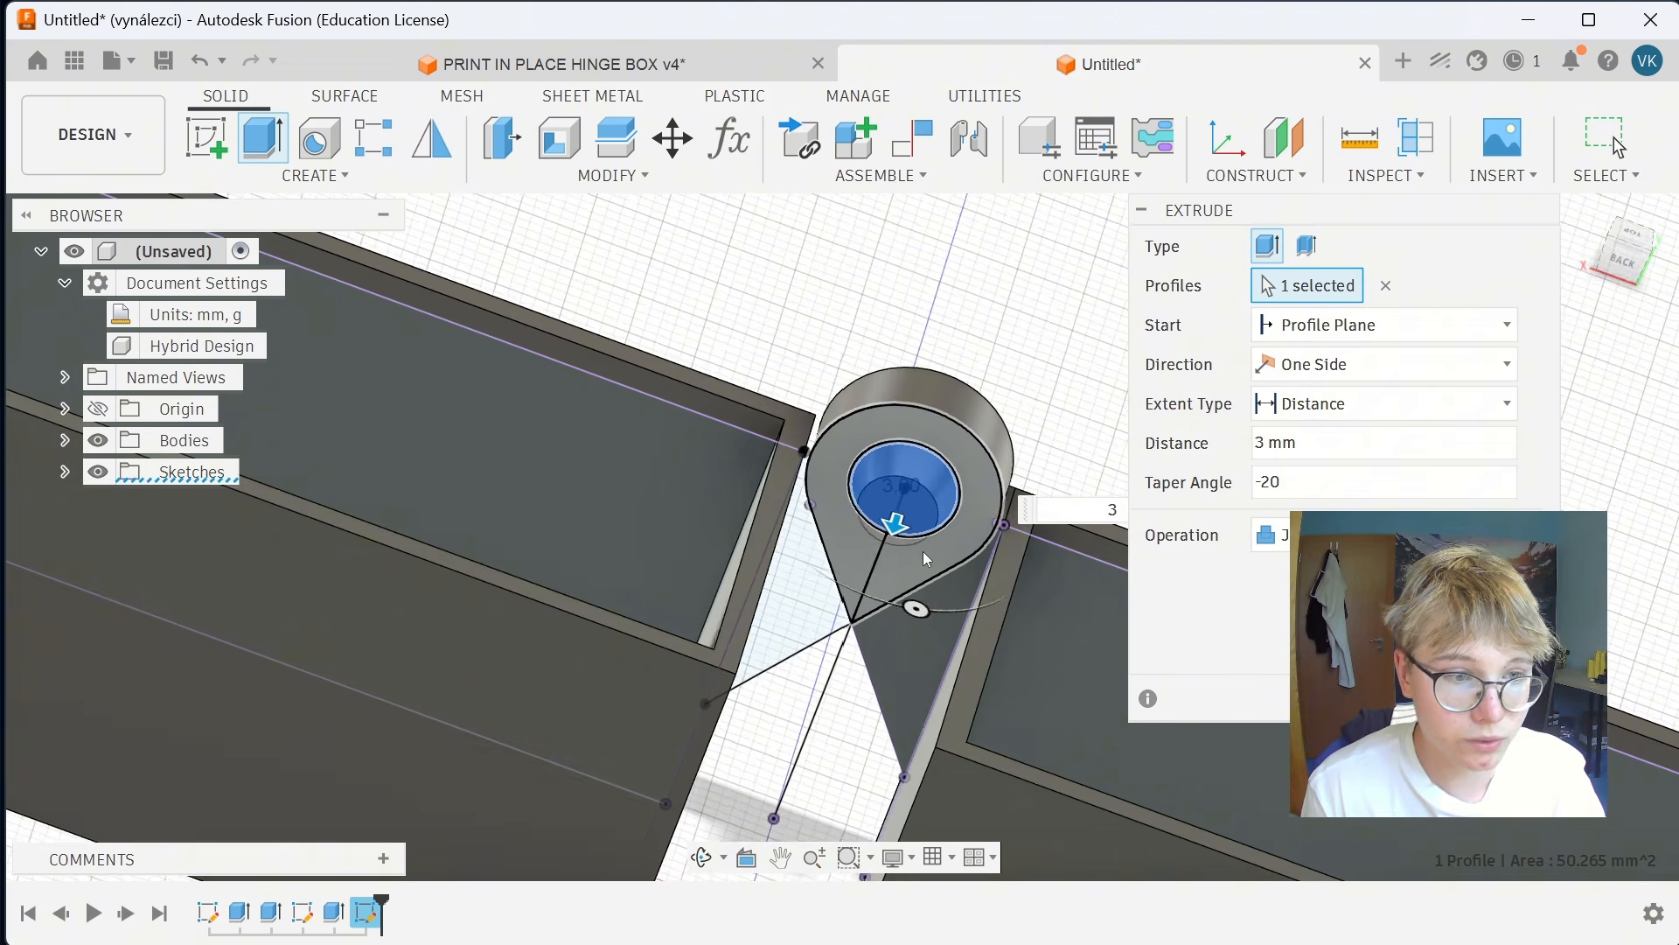
click(1320, 486)
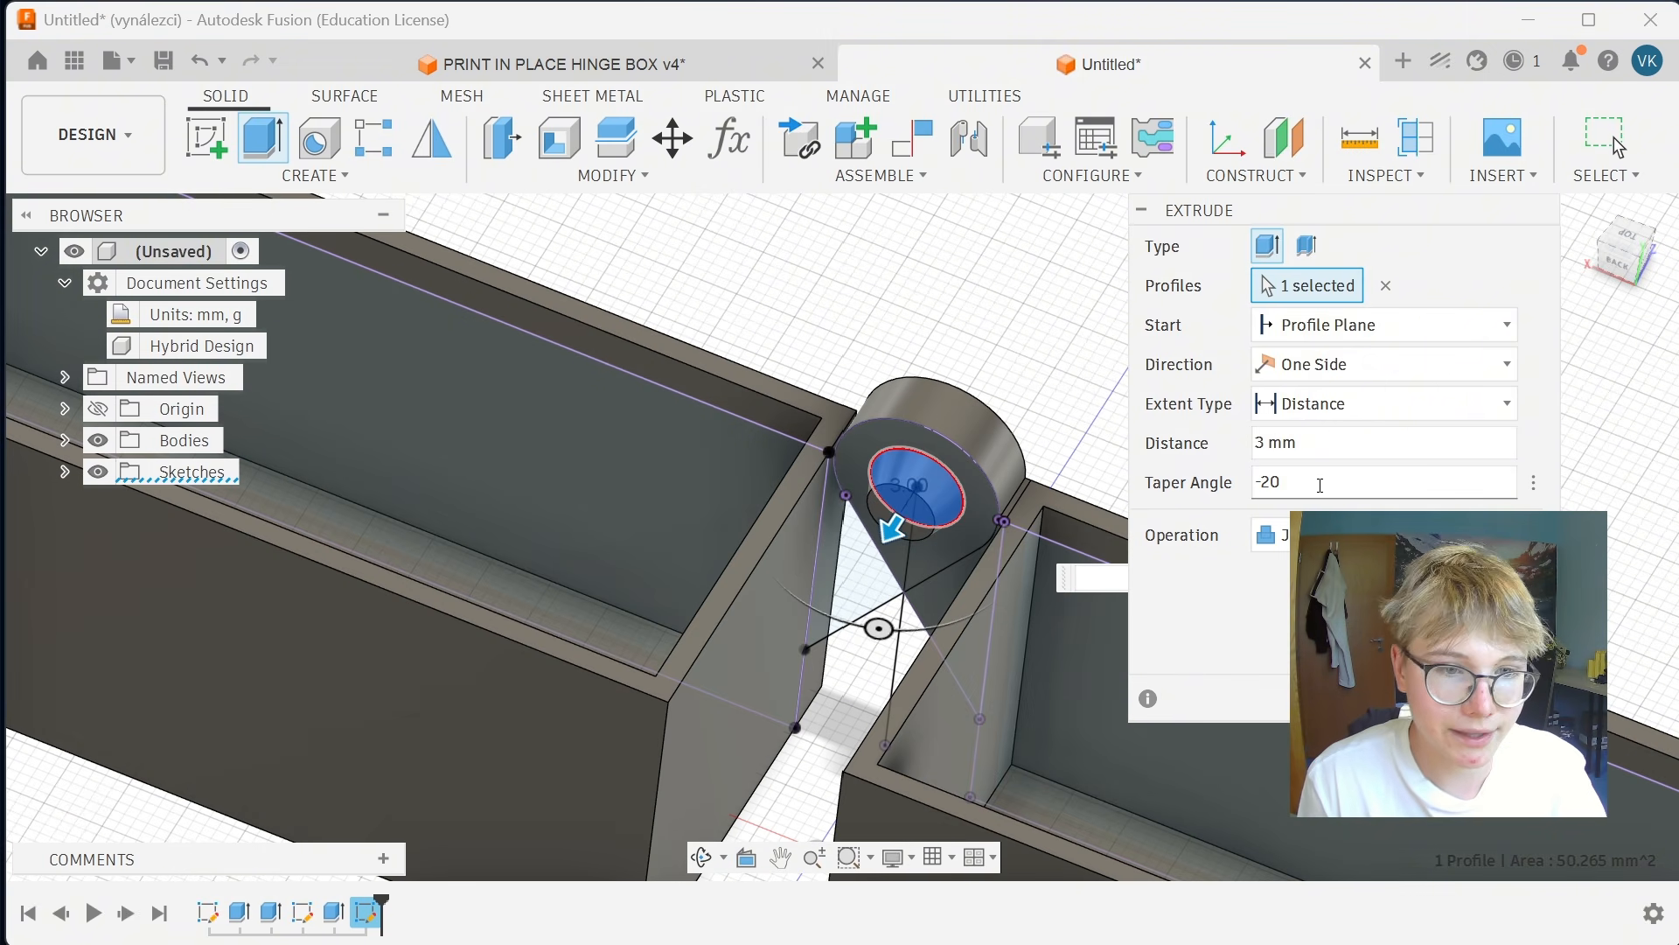
key(Return)
Fillet the outer circular edge of the conical pin with a 3 mm radius.
key(f)
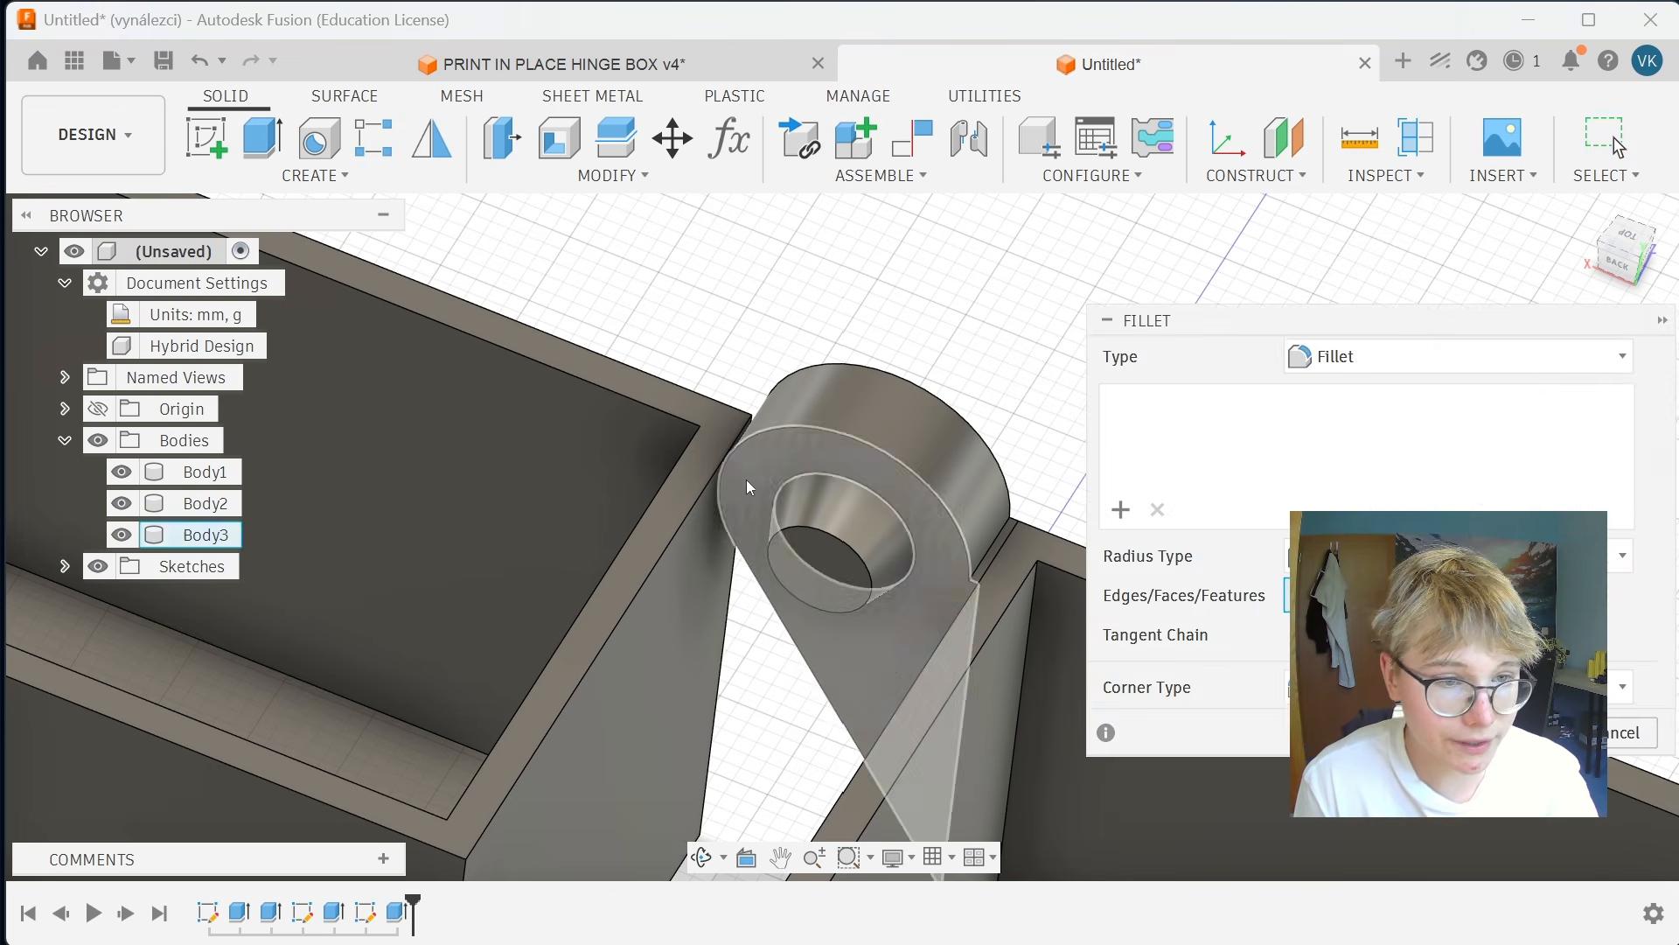
click(859, 570)
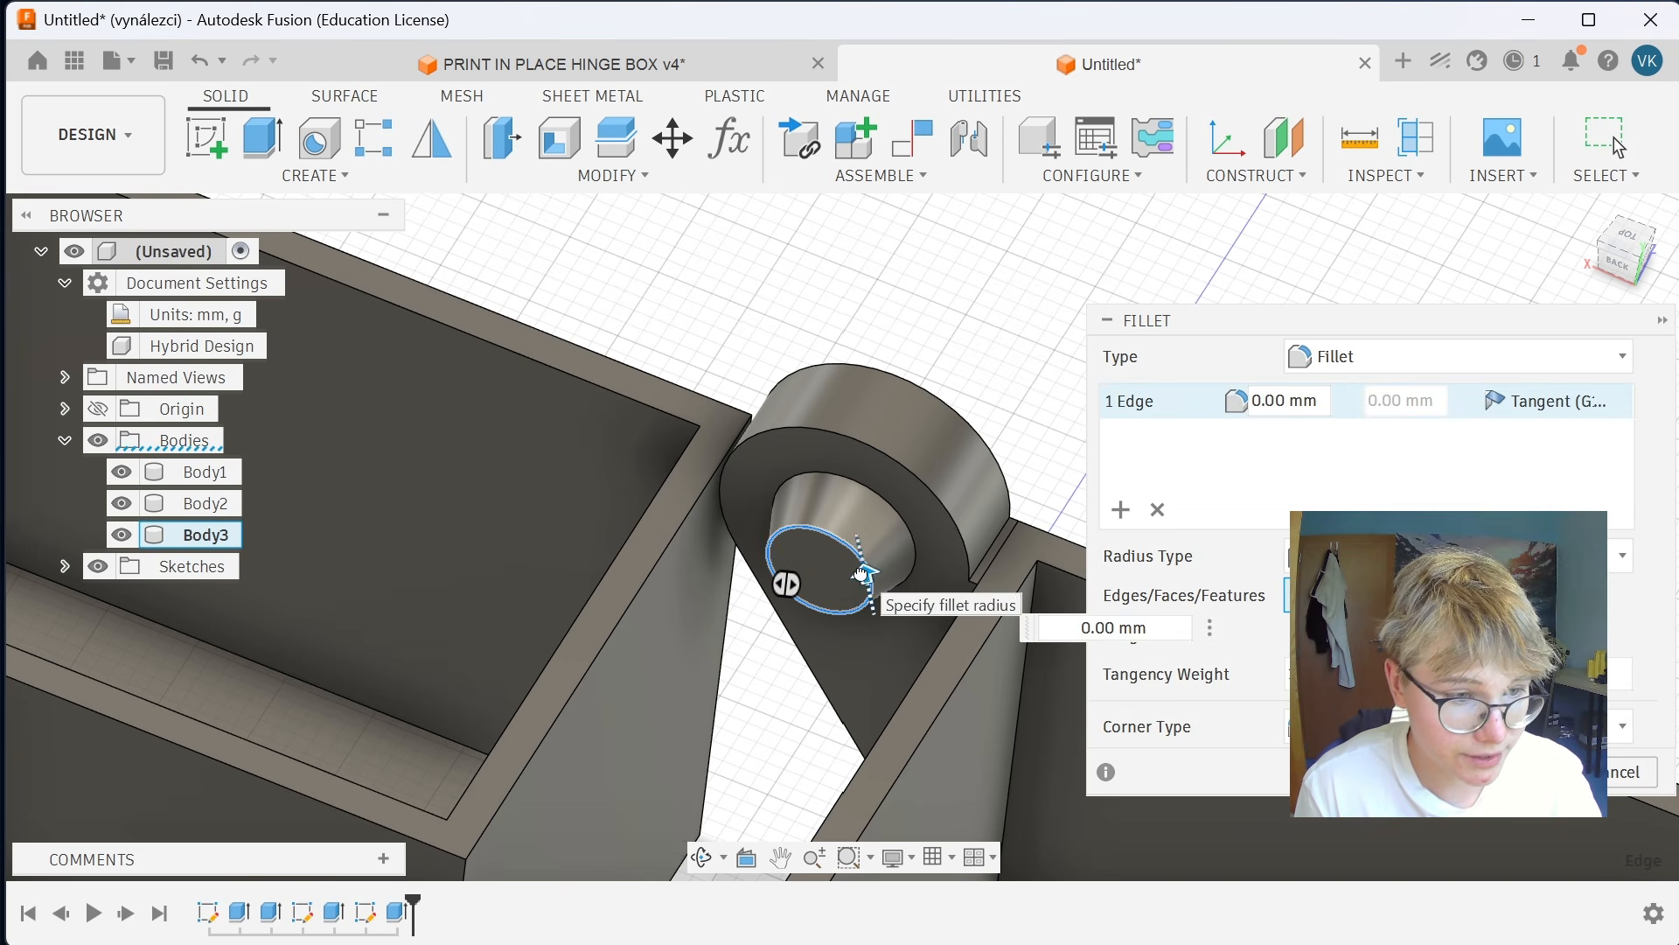
text(1.5)
drag(862, 573, 858, 568)
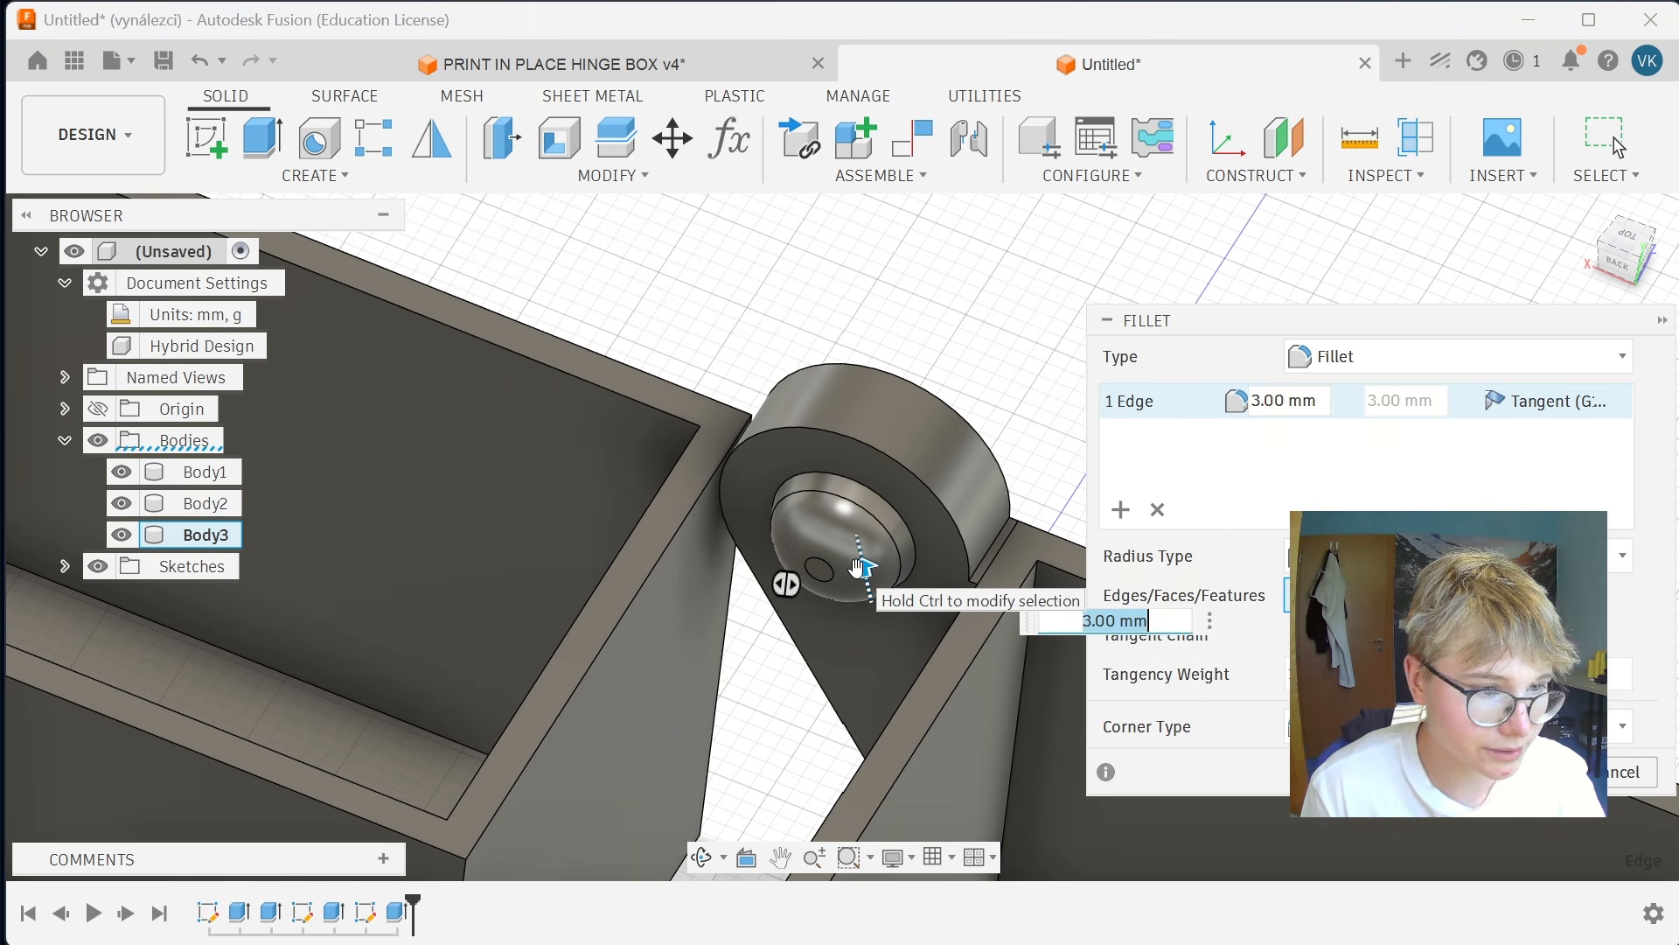
key(Return)
Make Sketch3 with the mirrored arm outline visible again.
scroll(1024, 473, down, 5)
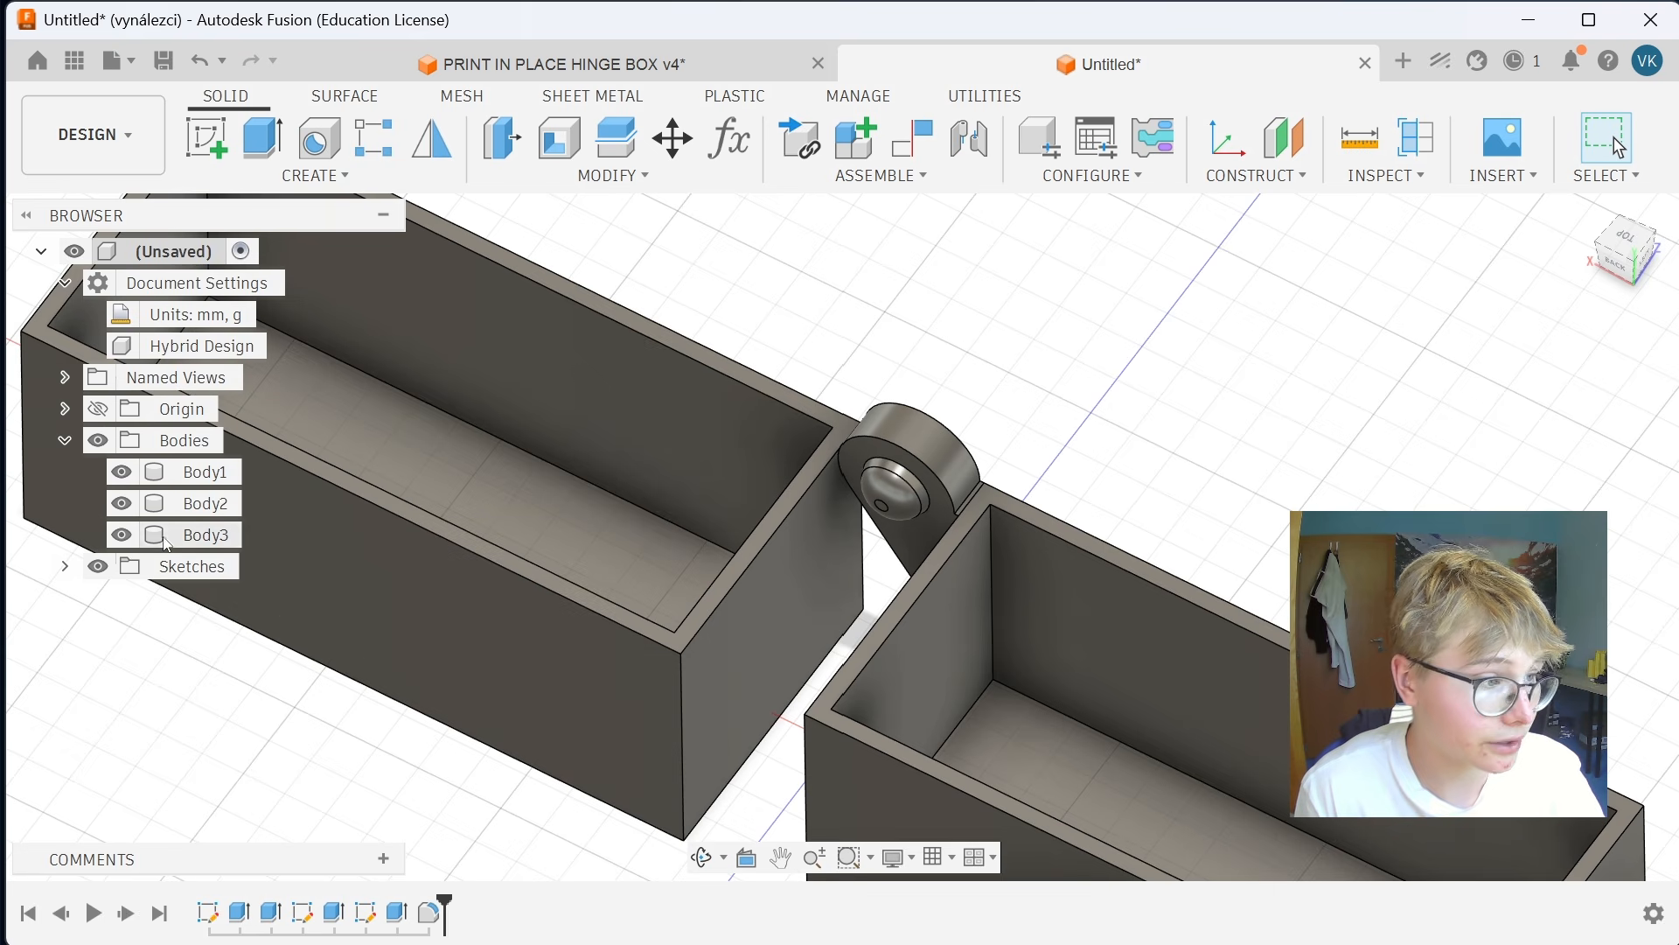
click(64, 566)
click(122, 660)
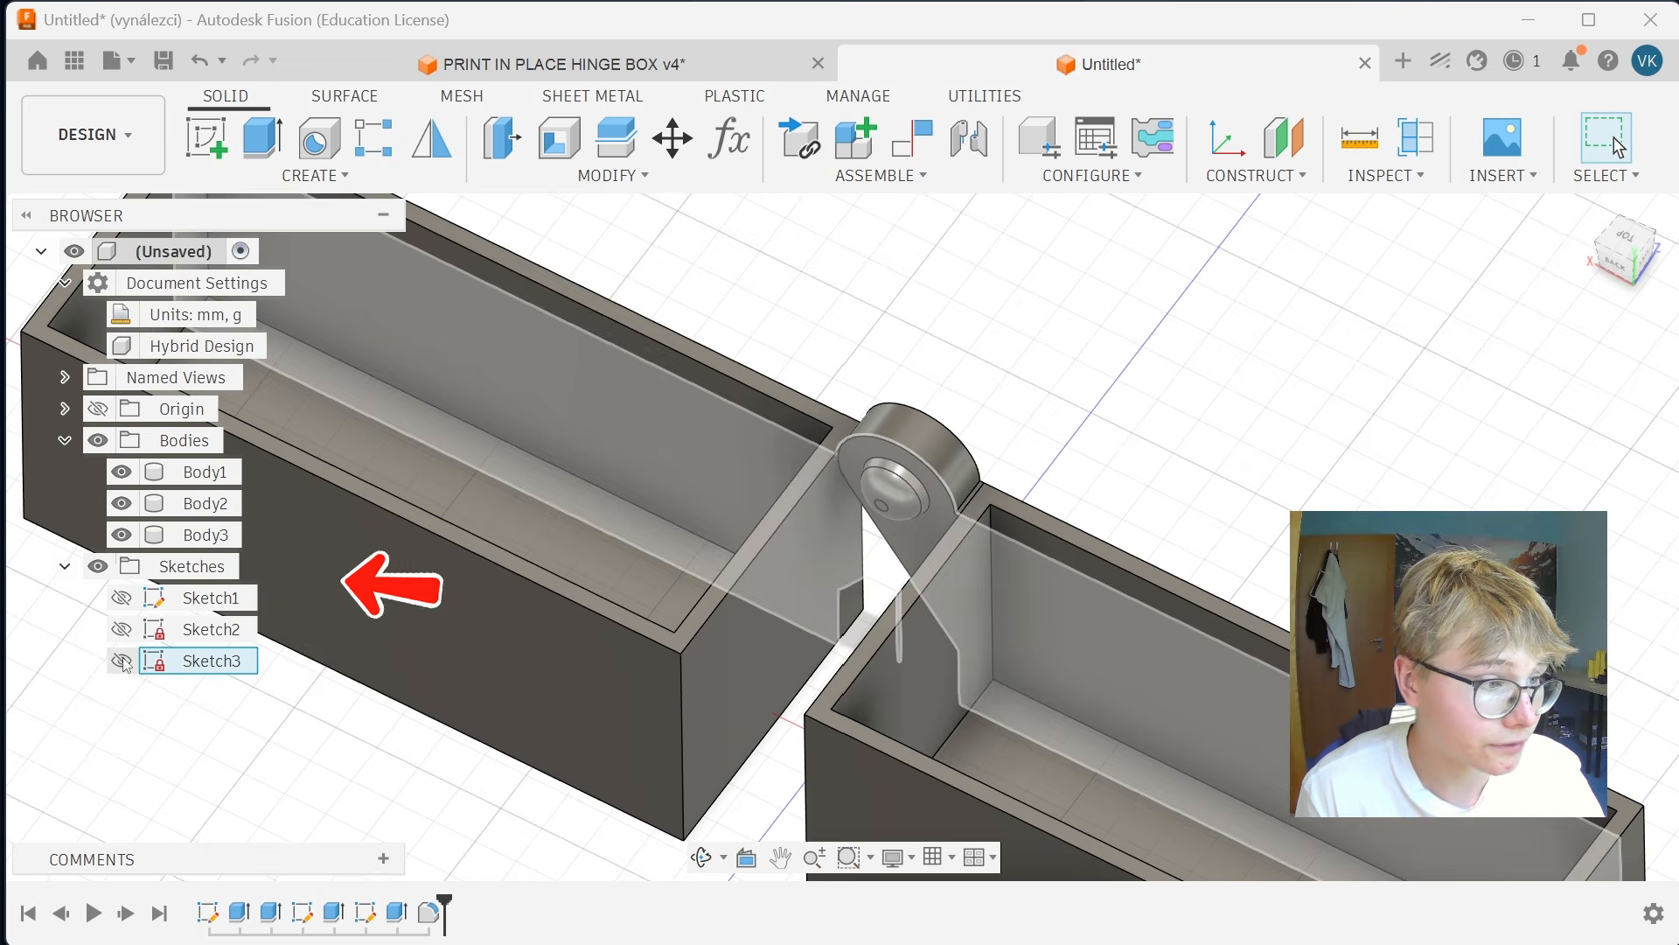
scroll(529, 555, up, 5)
shift+middle_drag(530, 555, 557, 551)
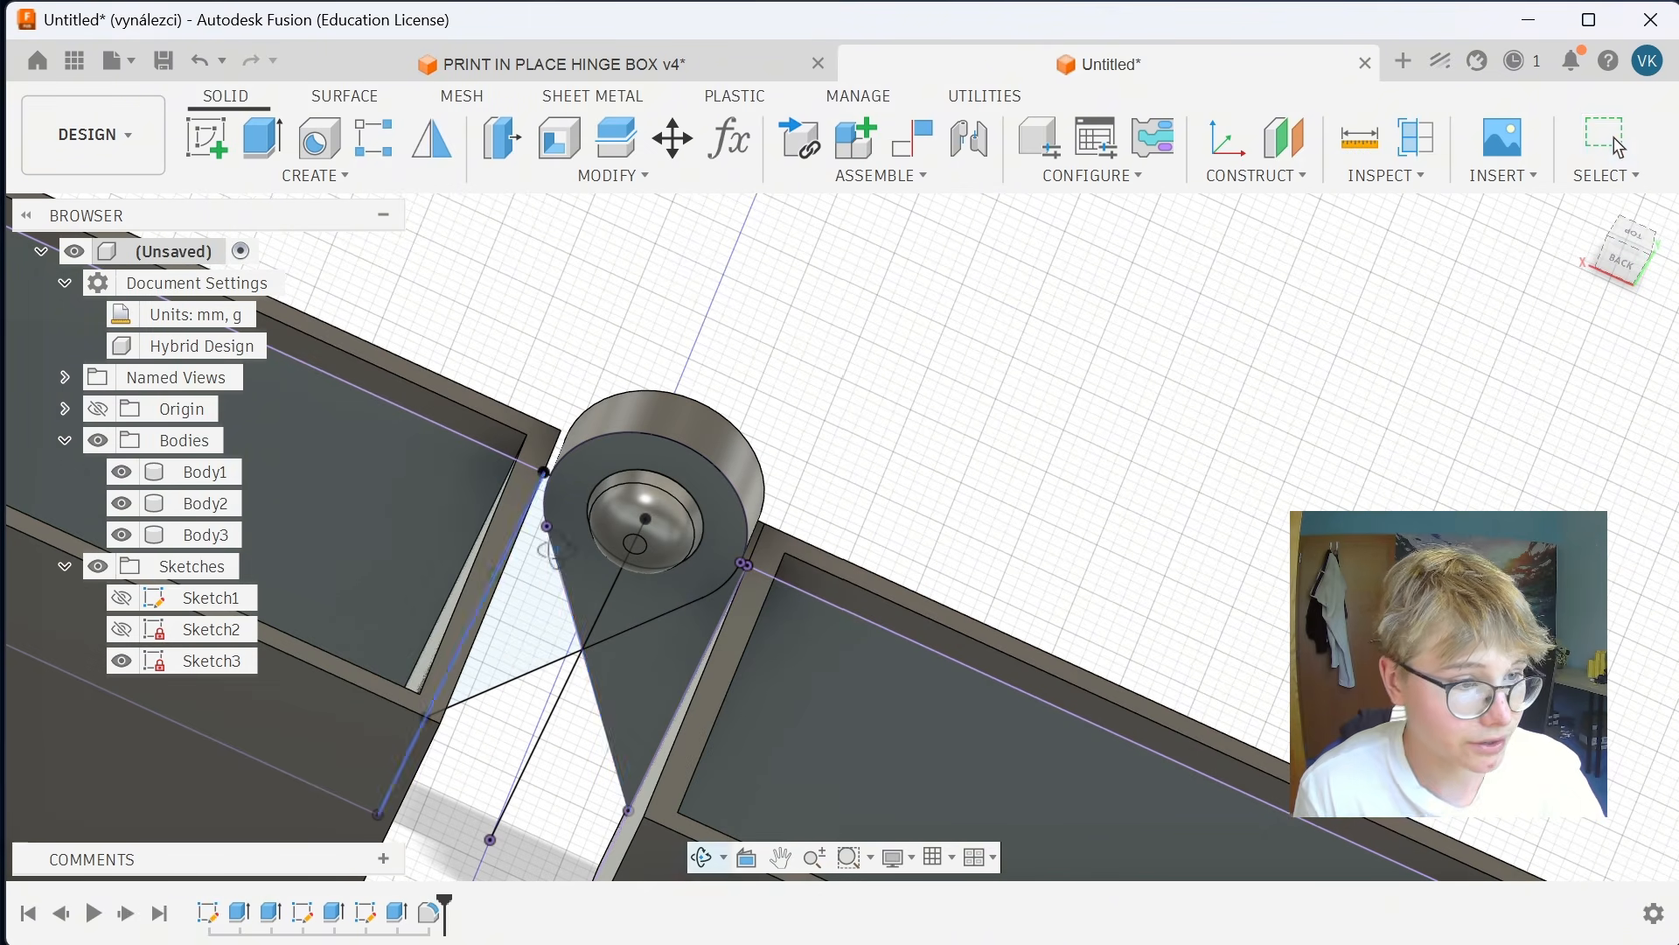
Begin extruding the mirrored arm's three regions, including the circle, starting at an offset of 0.3 mm from the profile plane.
key(e)
click(547, 600)
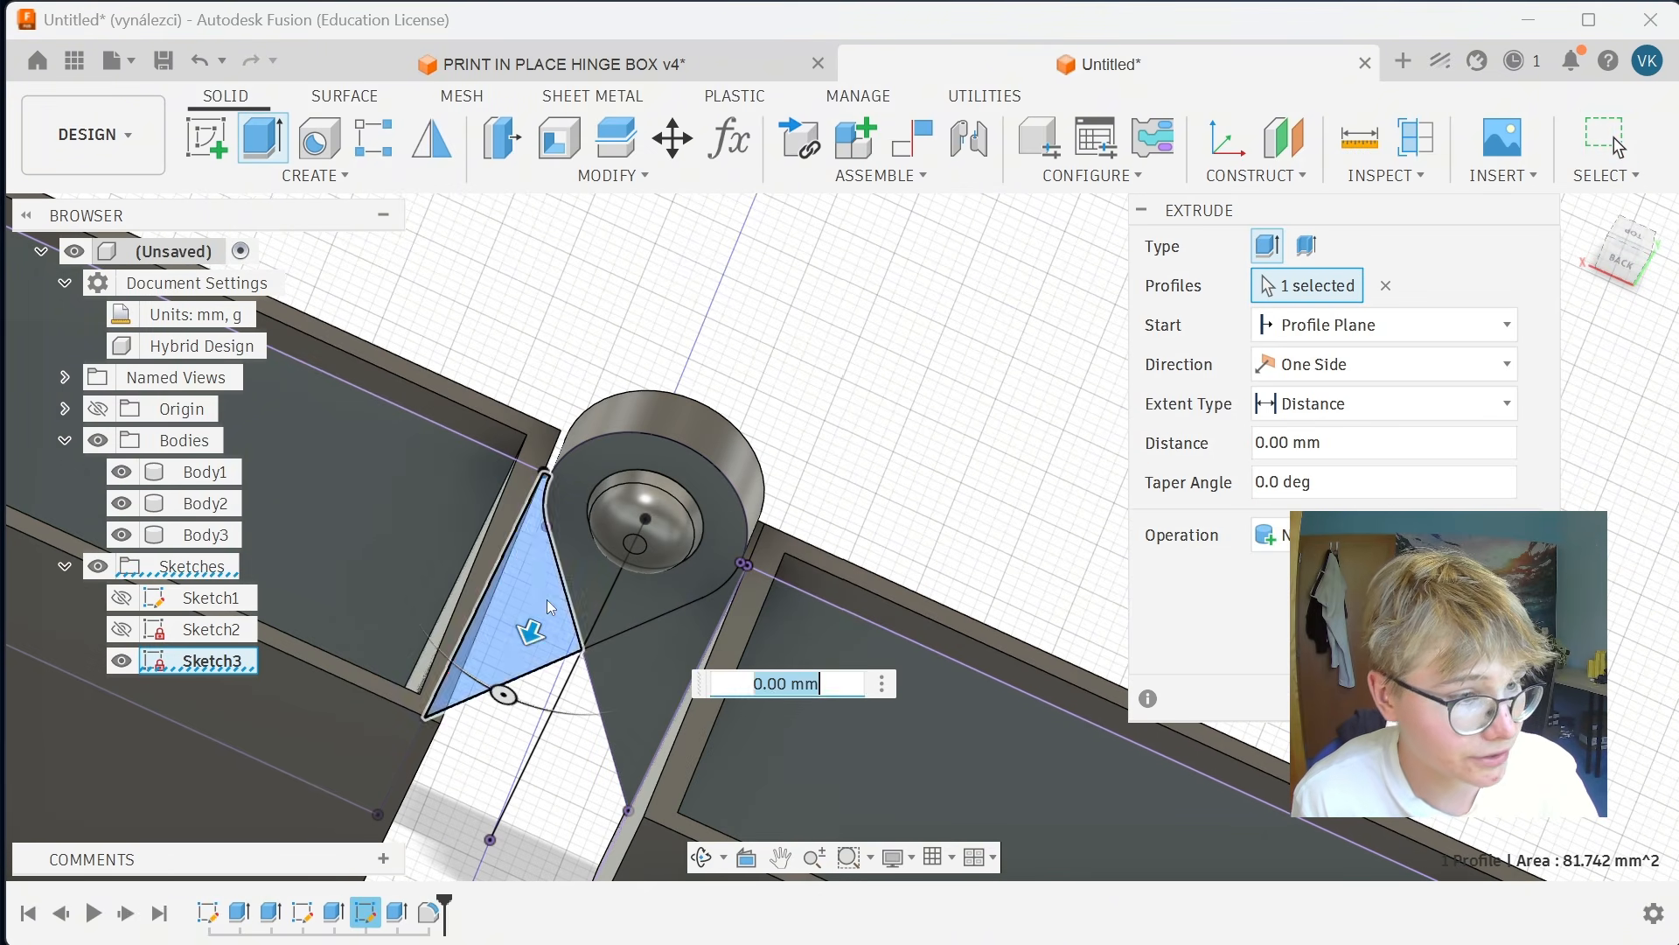
click(587, 544)
scroll(685, 470, up, 2)
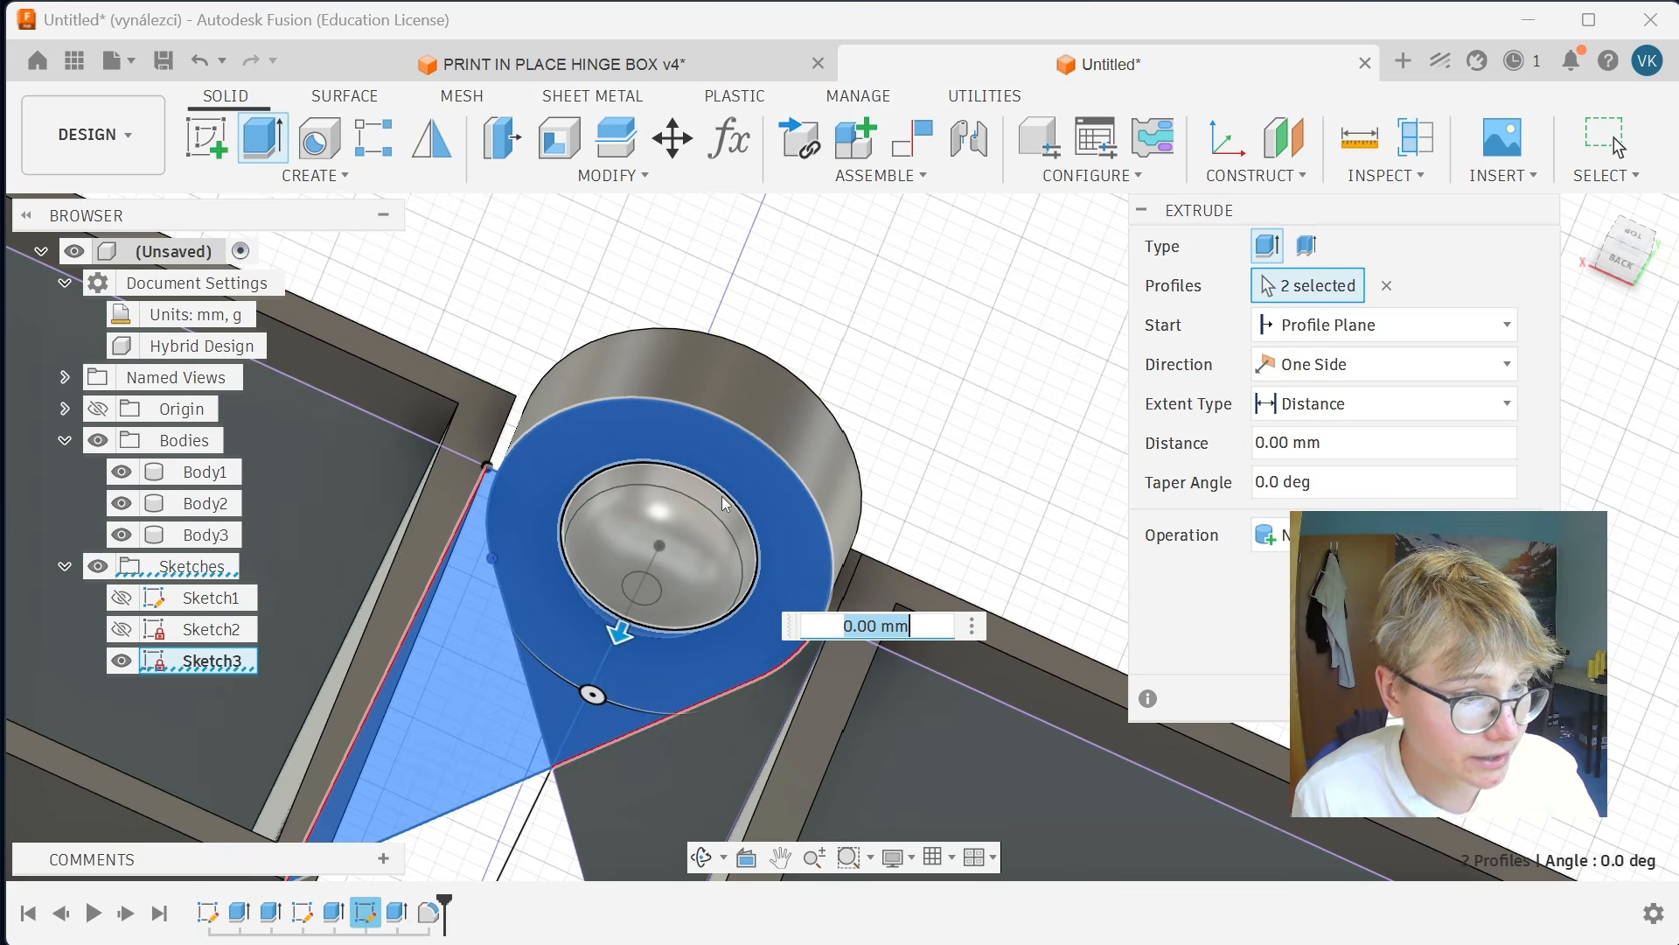
click(721, 496)
scroll(1009, 352, down, 2)
drag(1316, 218, 1248, 228)
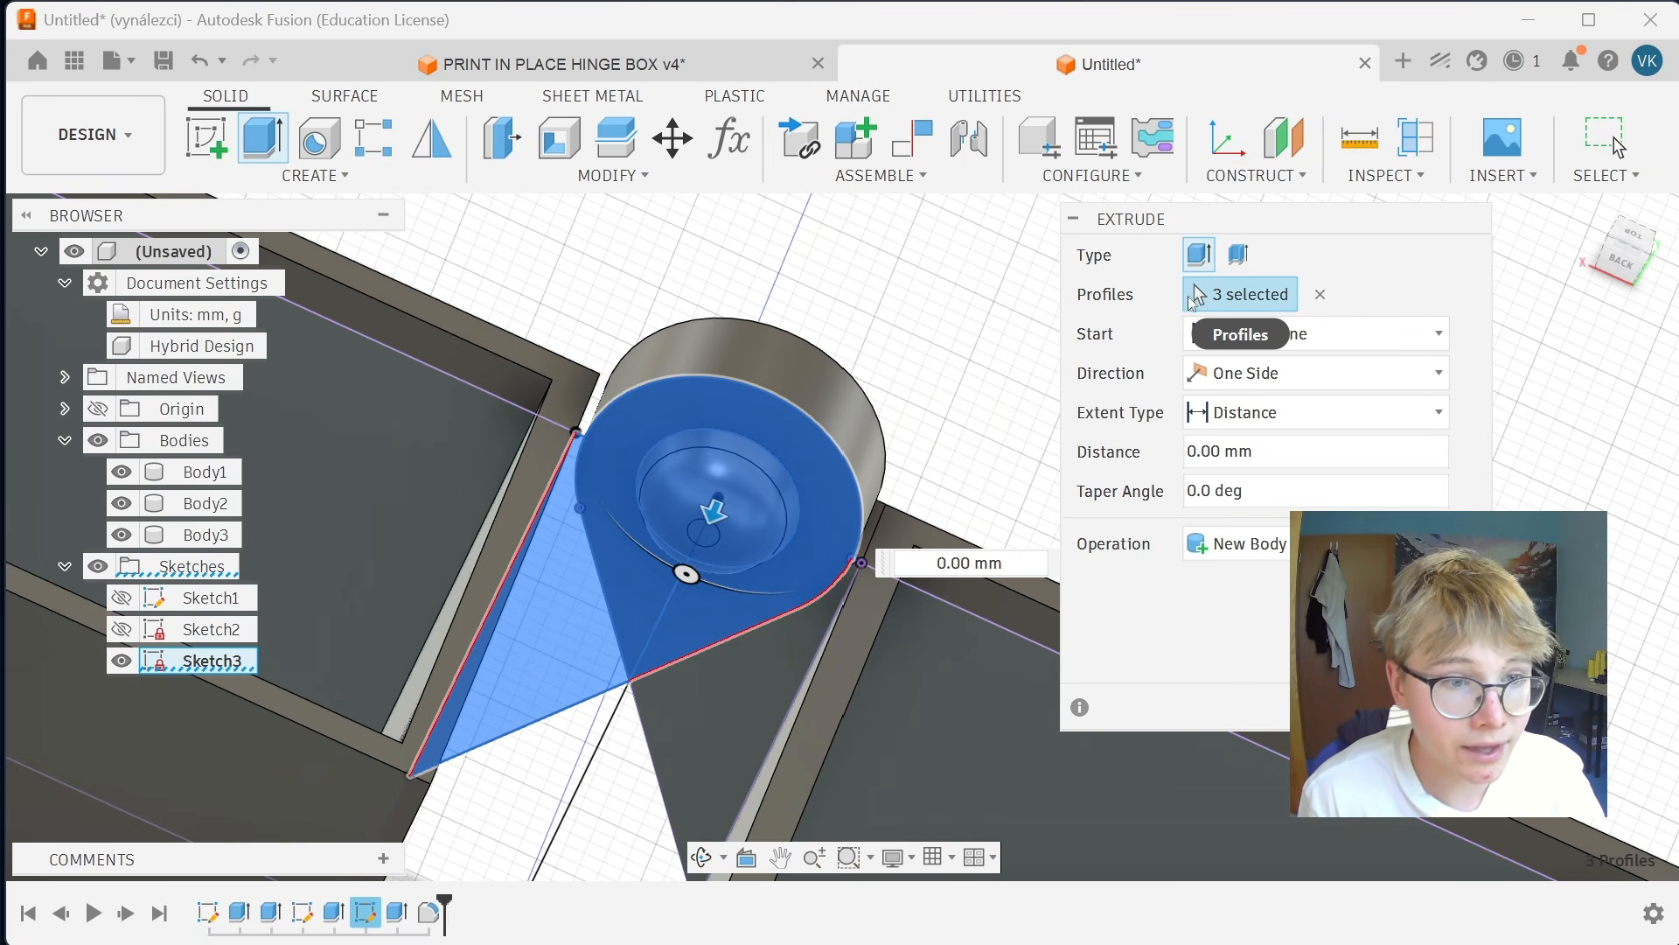
click(1281, 345)
click(1271, 405)
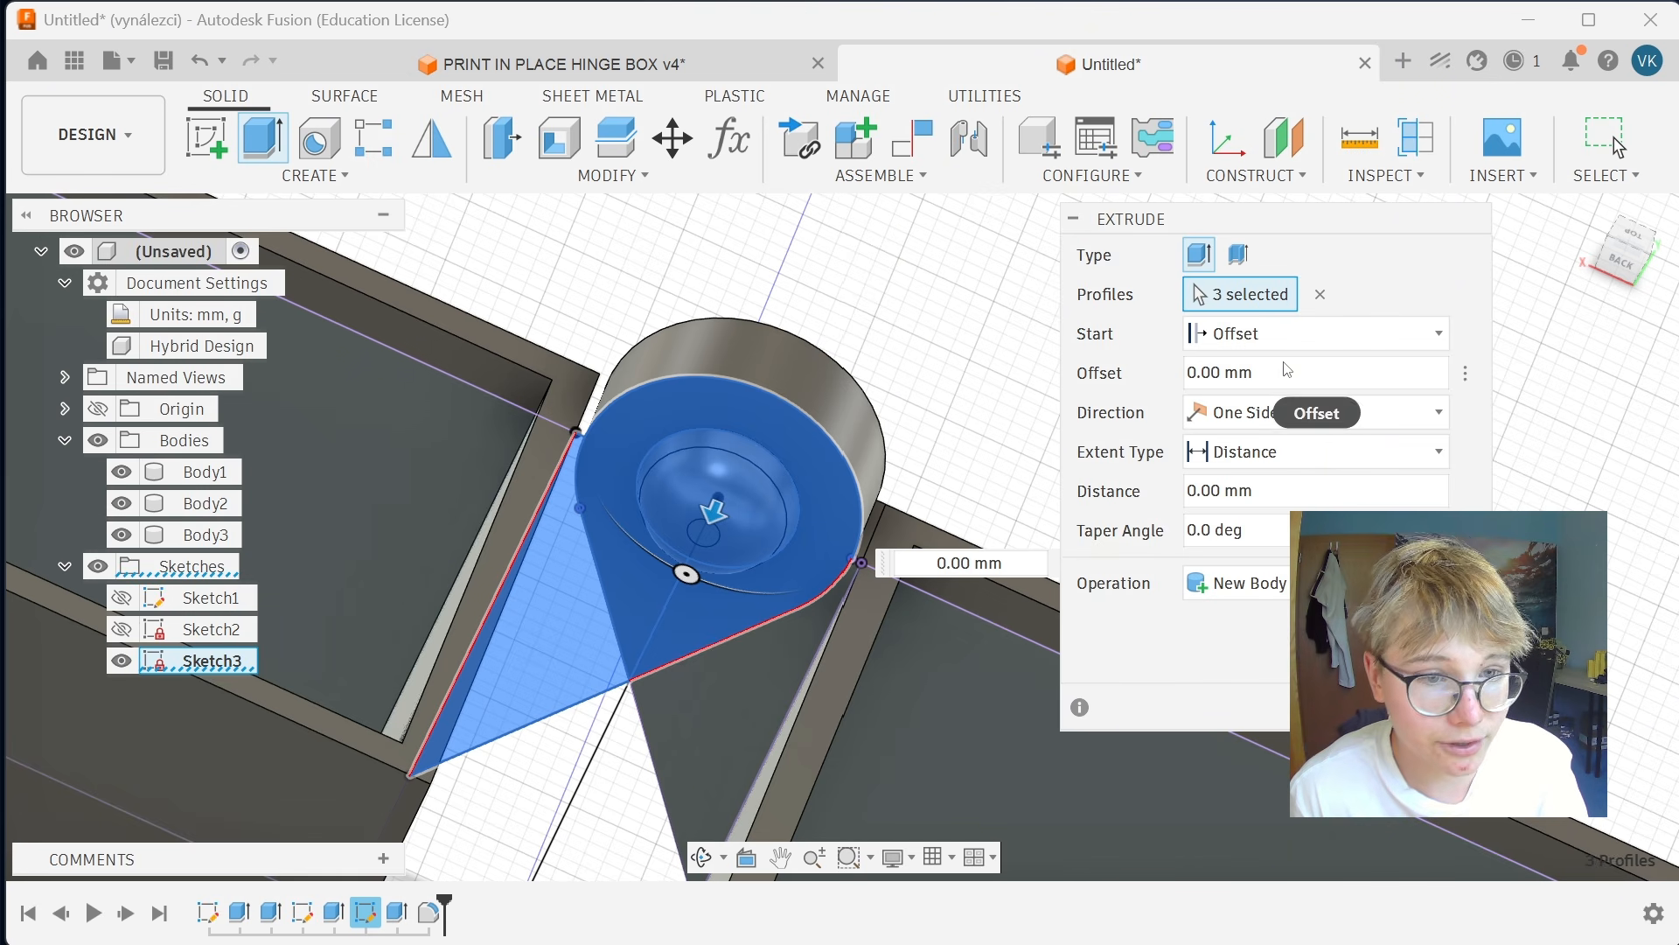
click(1188, 374)
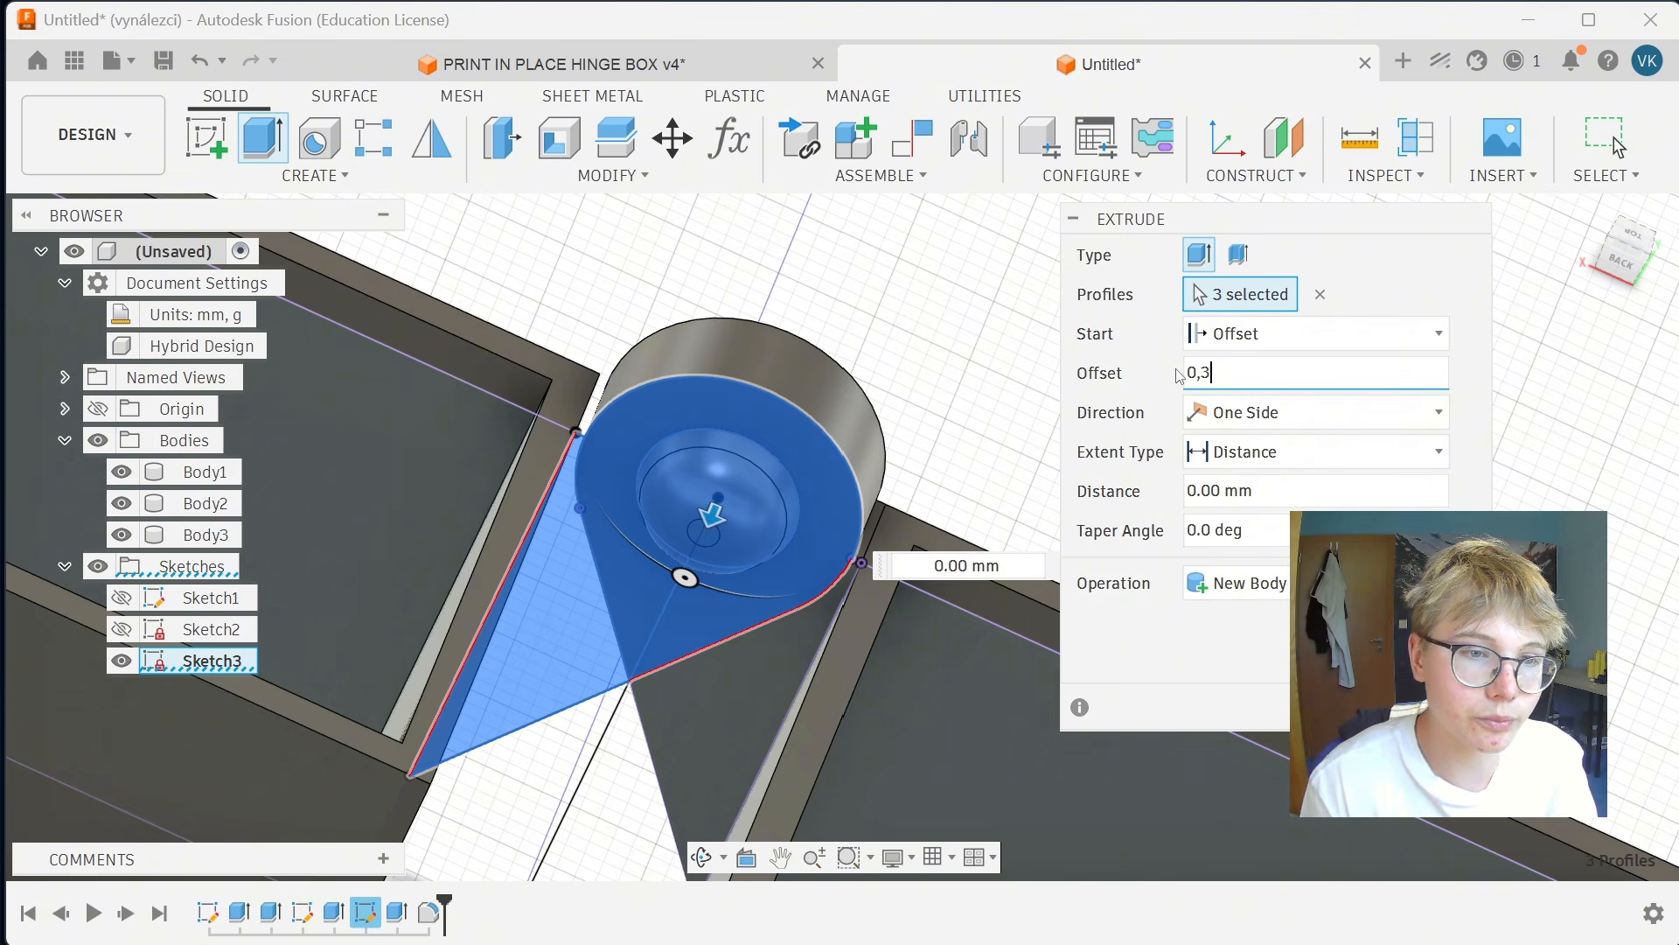
Extrude the mirrored arm regions 5 mm outward as a new body and check the gap between the two arms.
drag(713, 514, 674, 607)
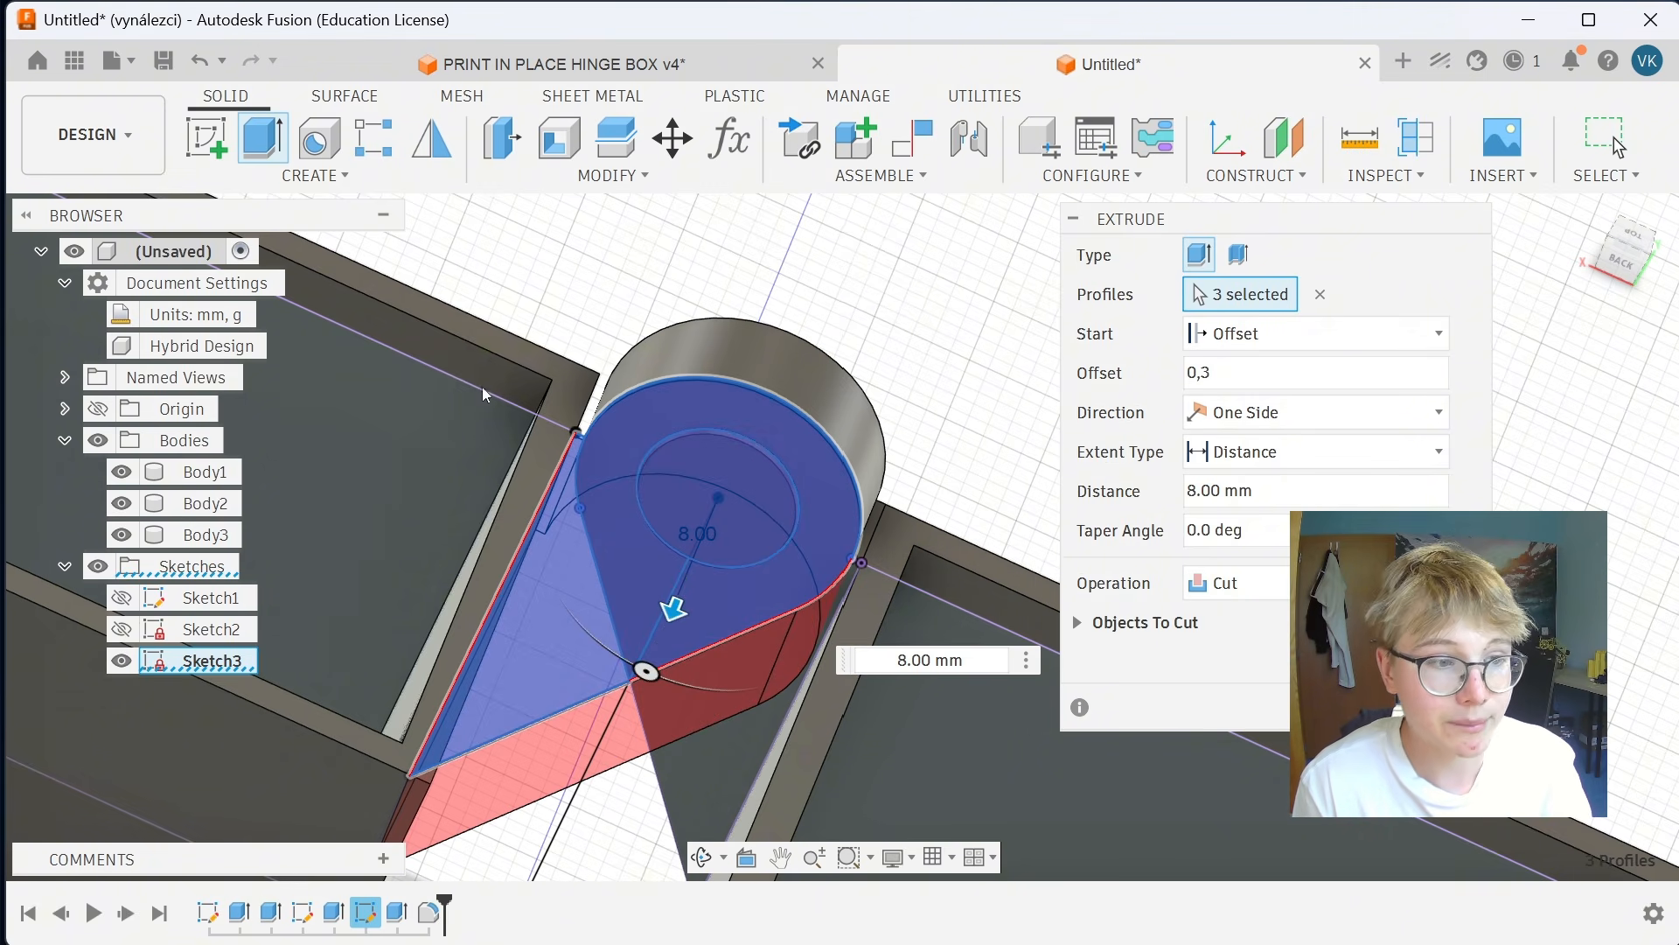
scroll(696, 527, down, 5)
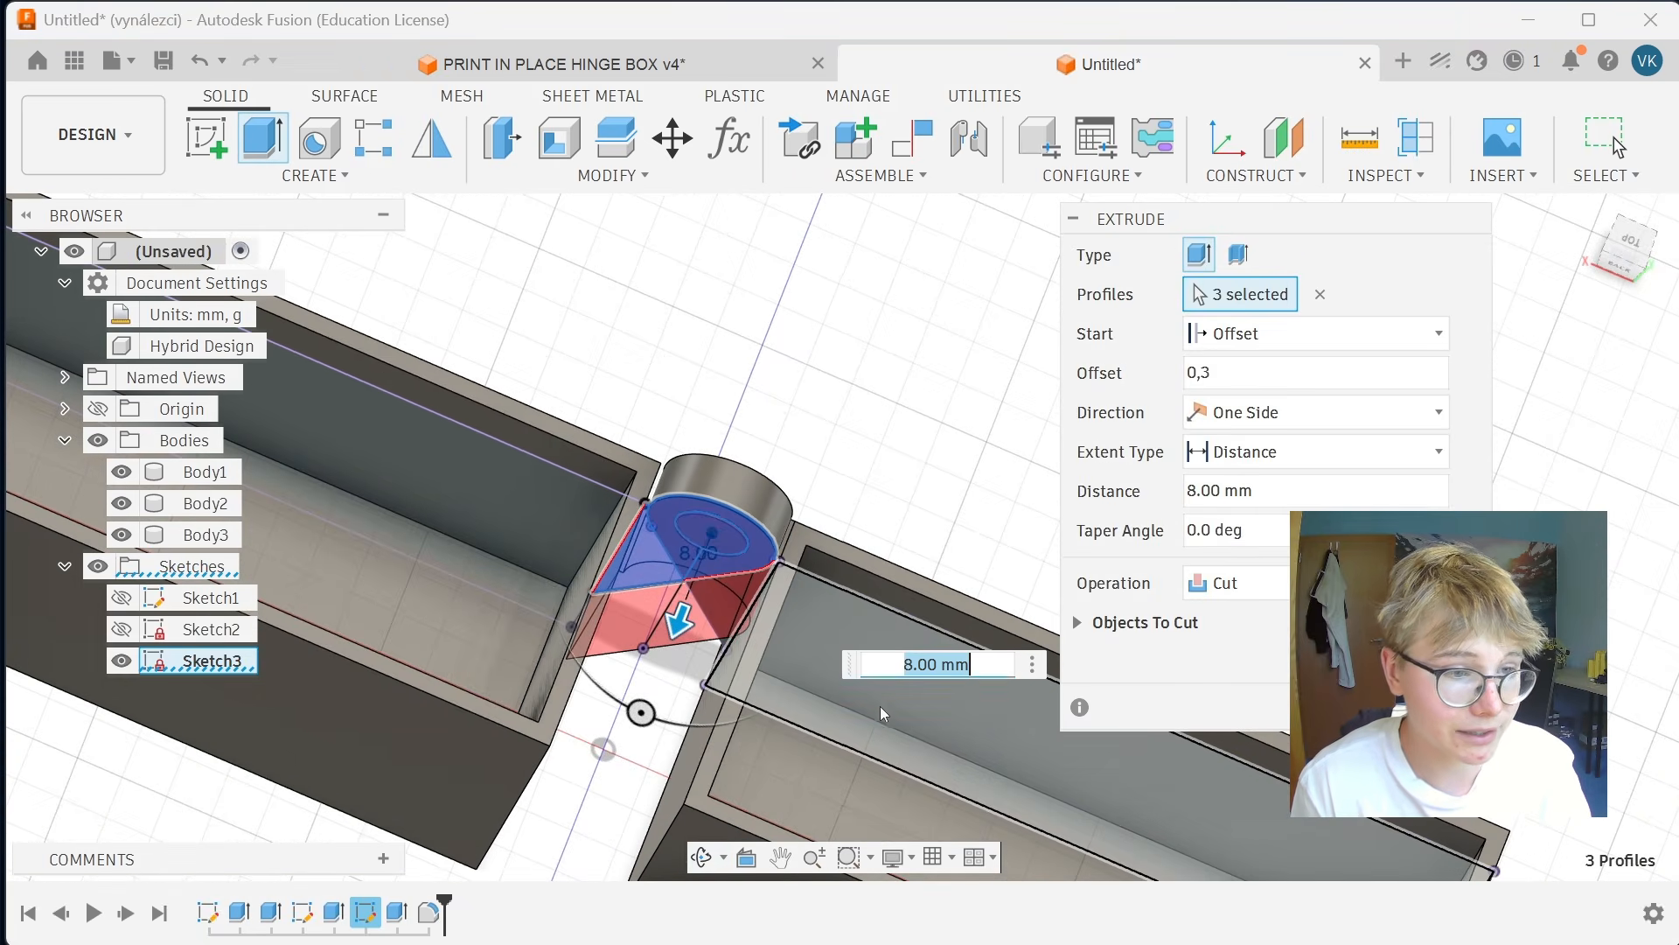
click(1203, 608)
click(1240, 717)
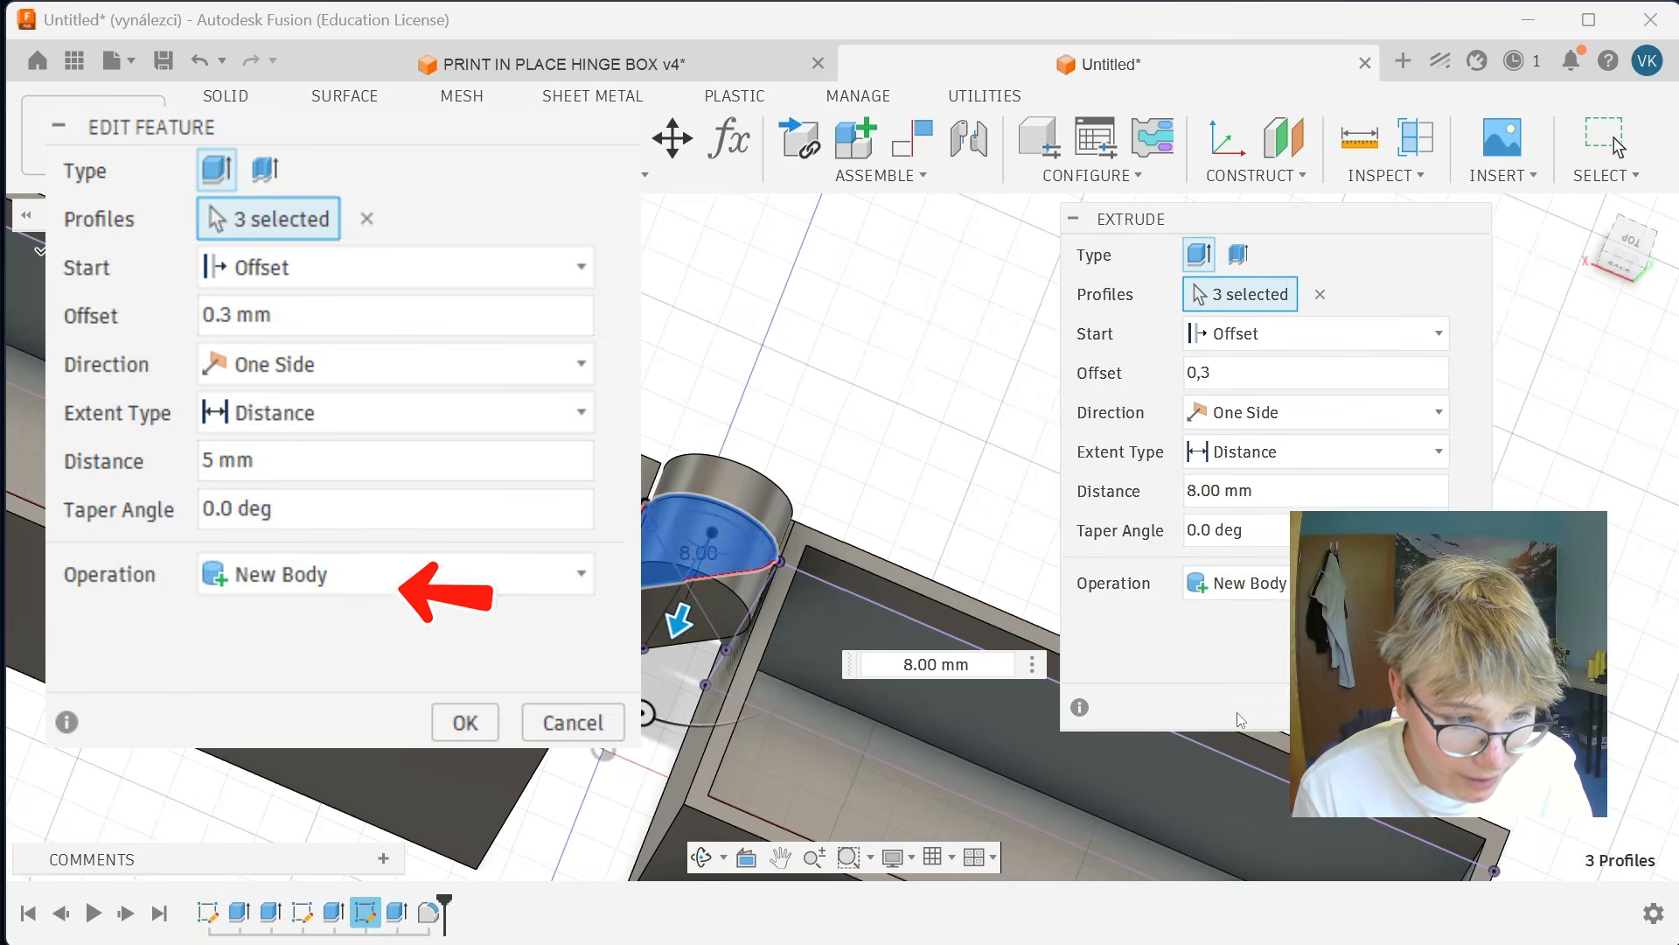
double_click(893, 667)
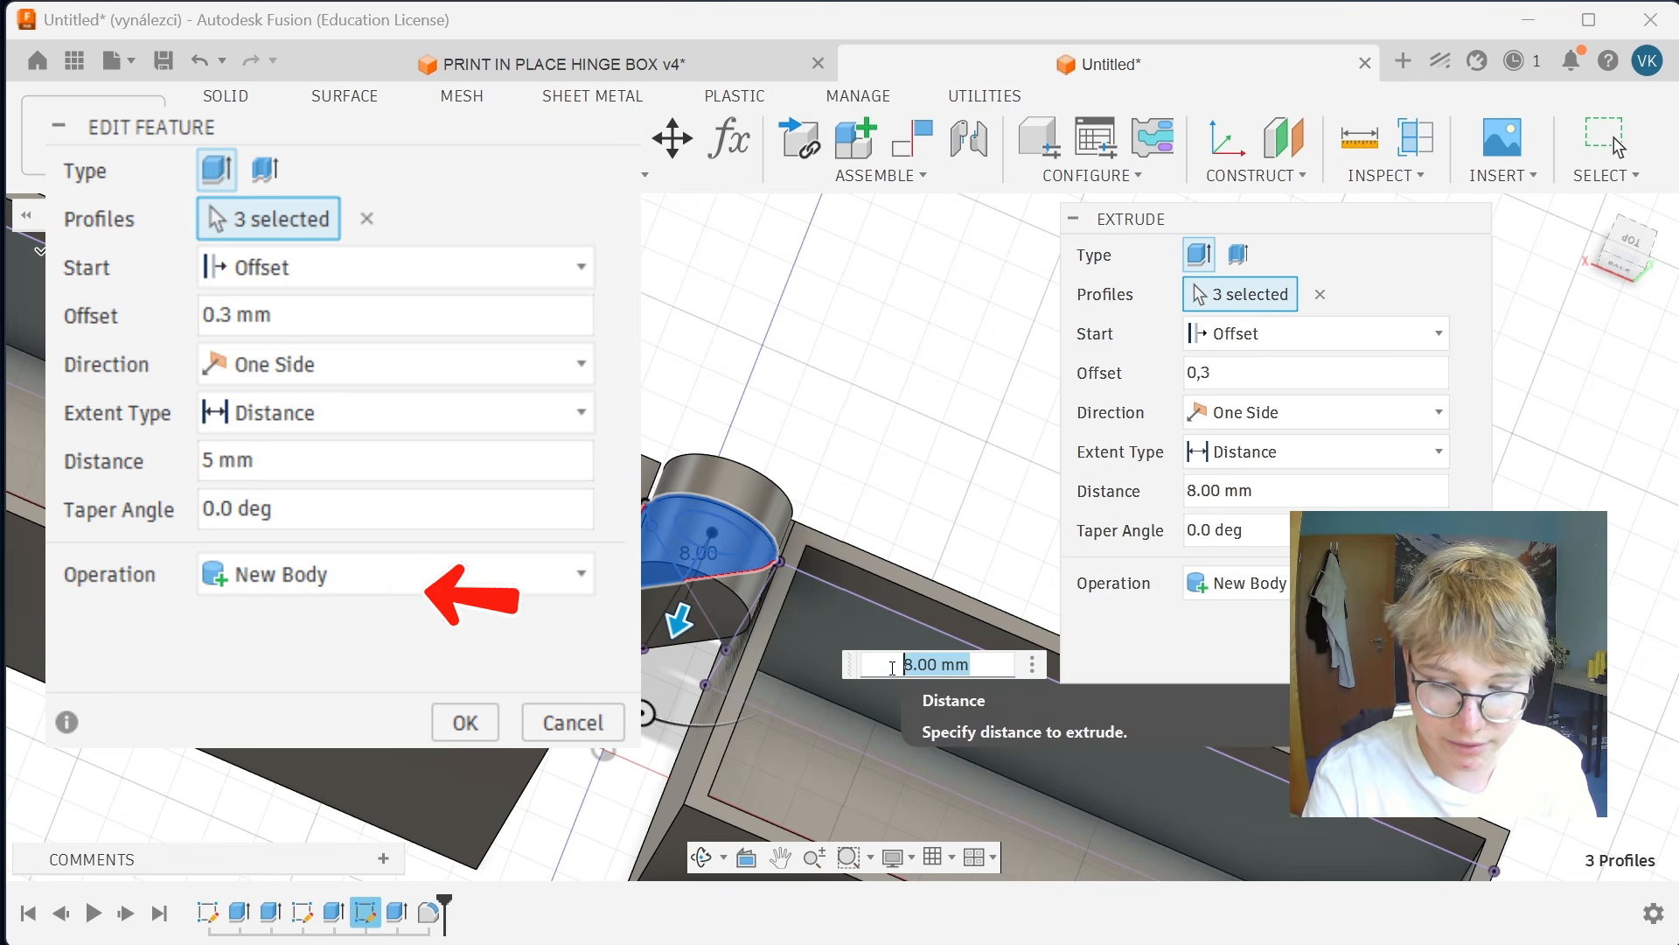
text(5)
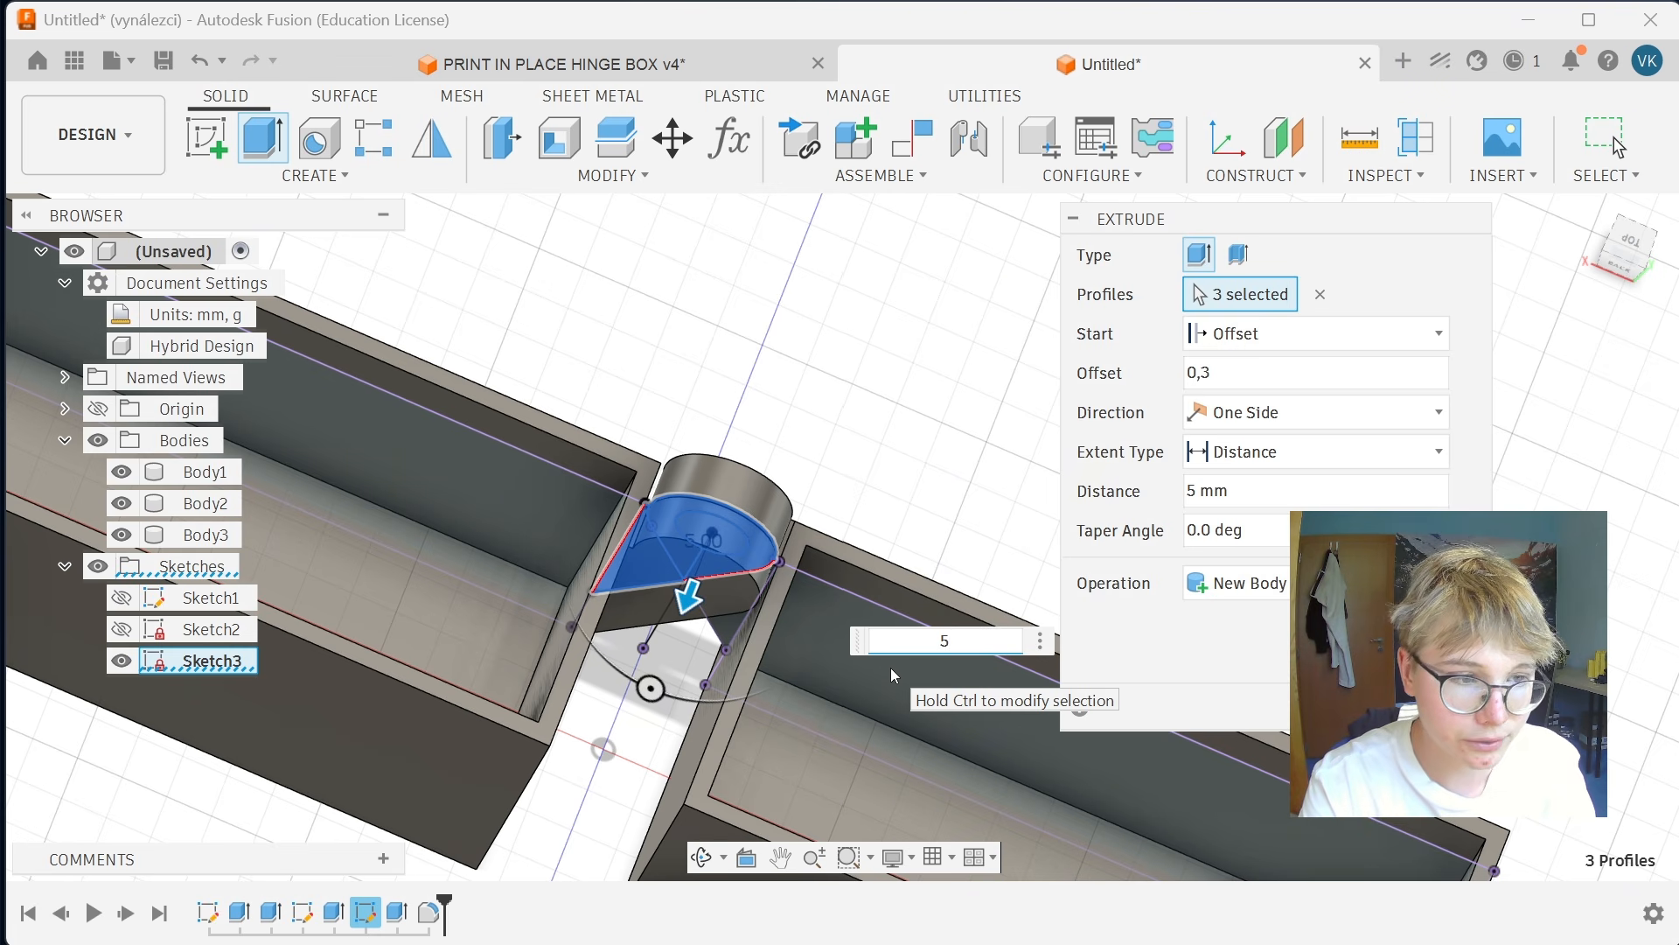
key(Return)
mouse_move(802, 494)
middle_down()
mouse_move(893, 547)
mouse_move(1061, 481)
middle_up()
scroll(894, 547, up, 10)
mouse_move(967, 525)
middle_down()
mouse_move(1068, 401)
mouse_move(971, 505)
middle_up()
scroll(963, 513, up, 3)
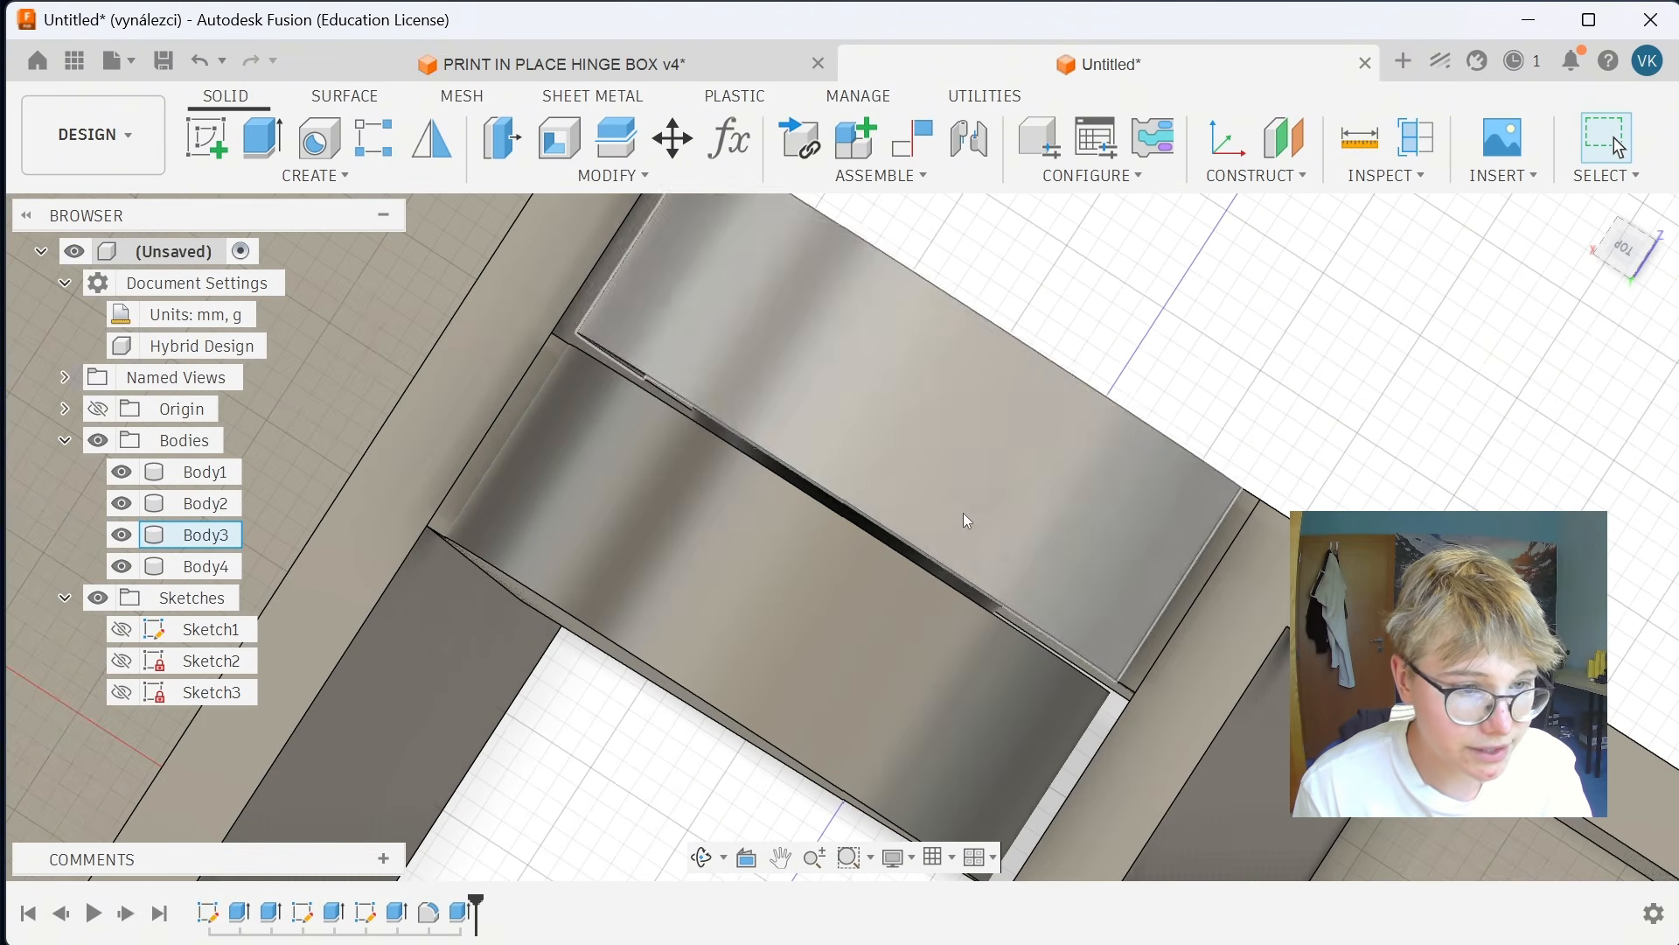
scroll(921, 664, down, 5)
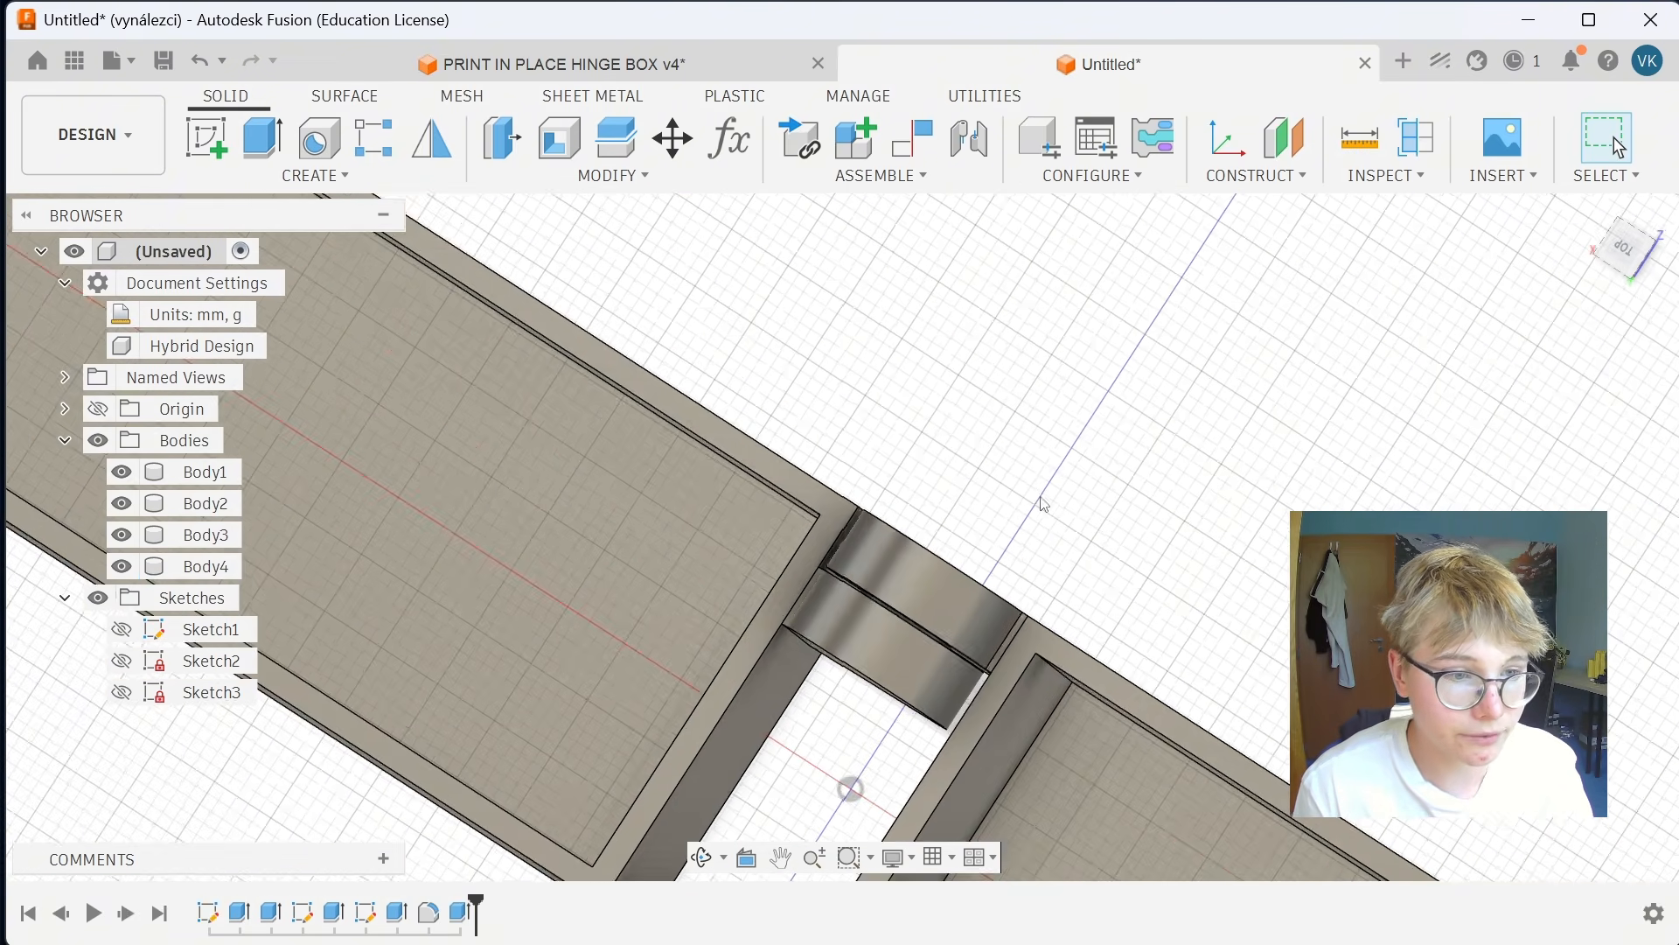
Hide the outer hinge arm temporarily to inspect the inner arm's side face, and show it again.
middle_drag(1102, 520, 1110, 373)
scroll(1110, 374, down, 2)
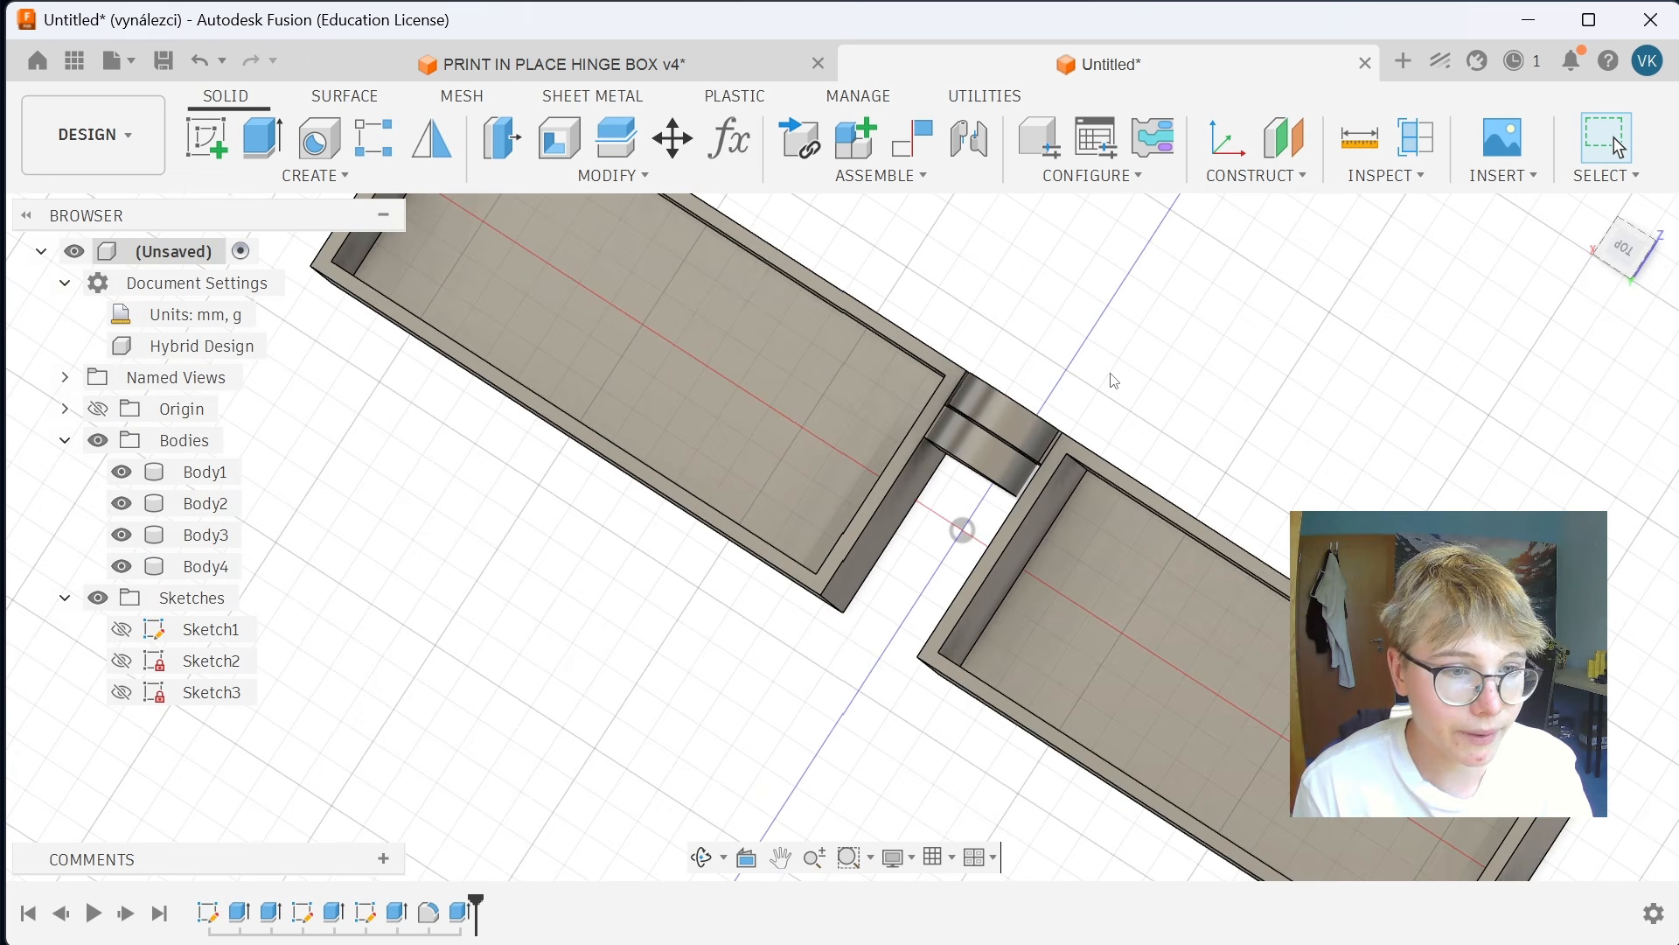
click(1014, 425)
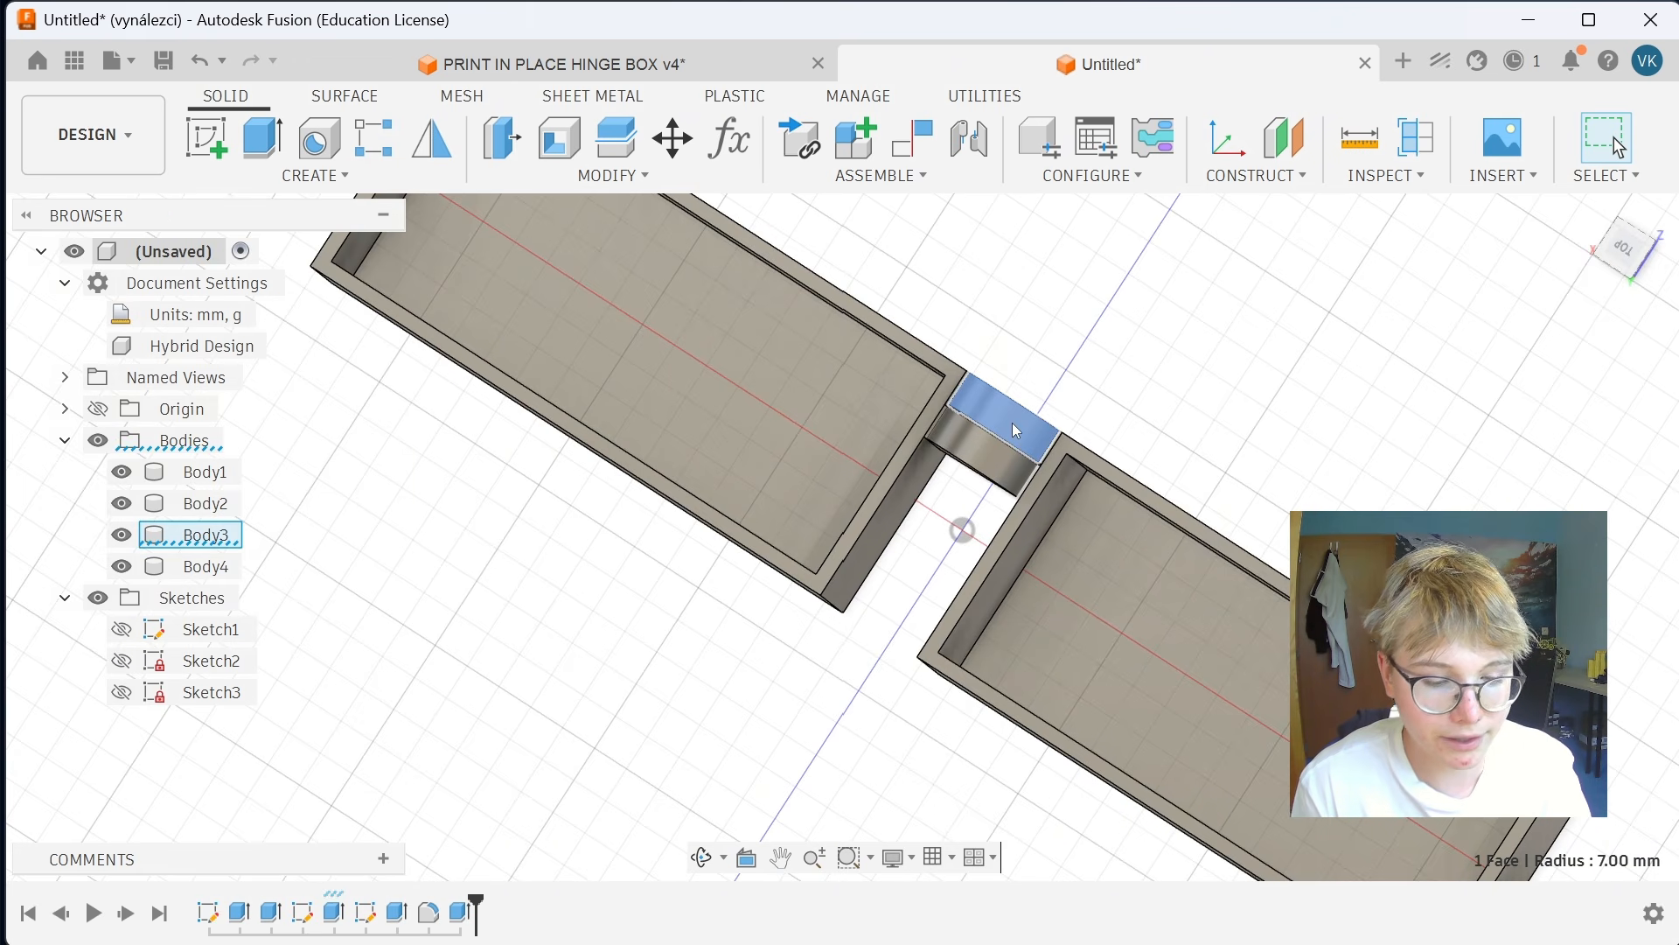
key(v)
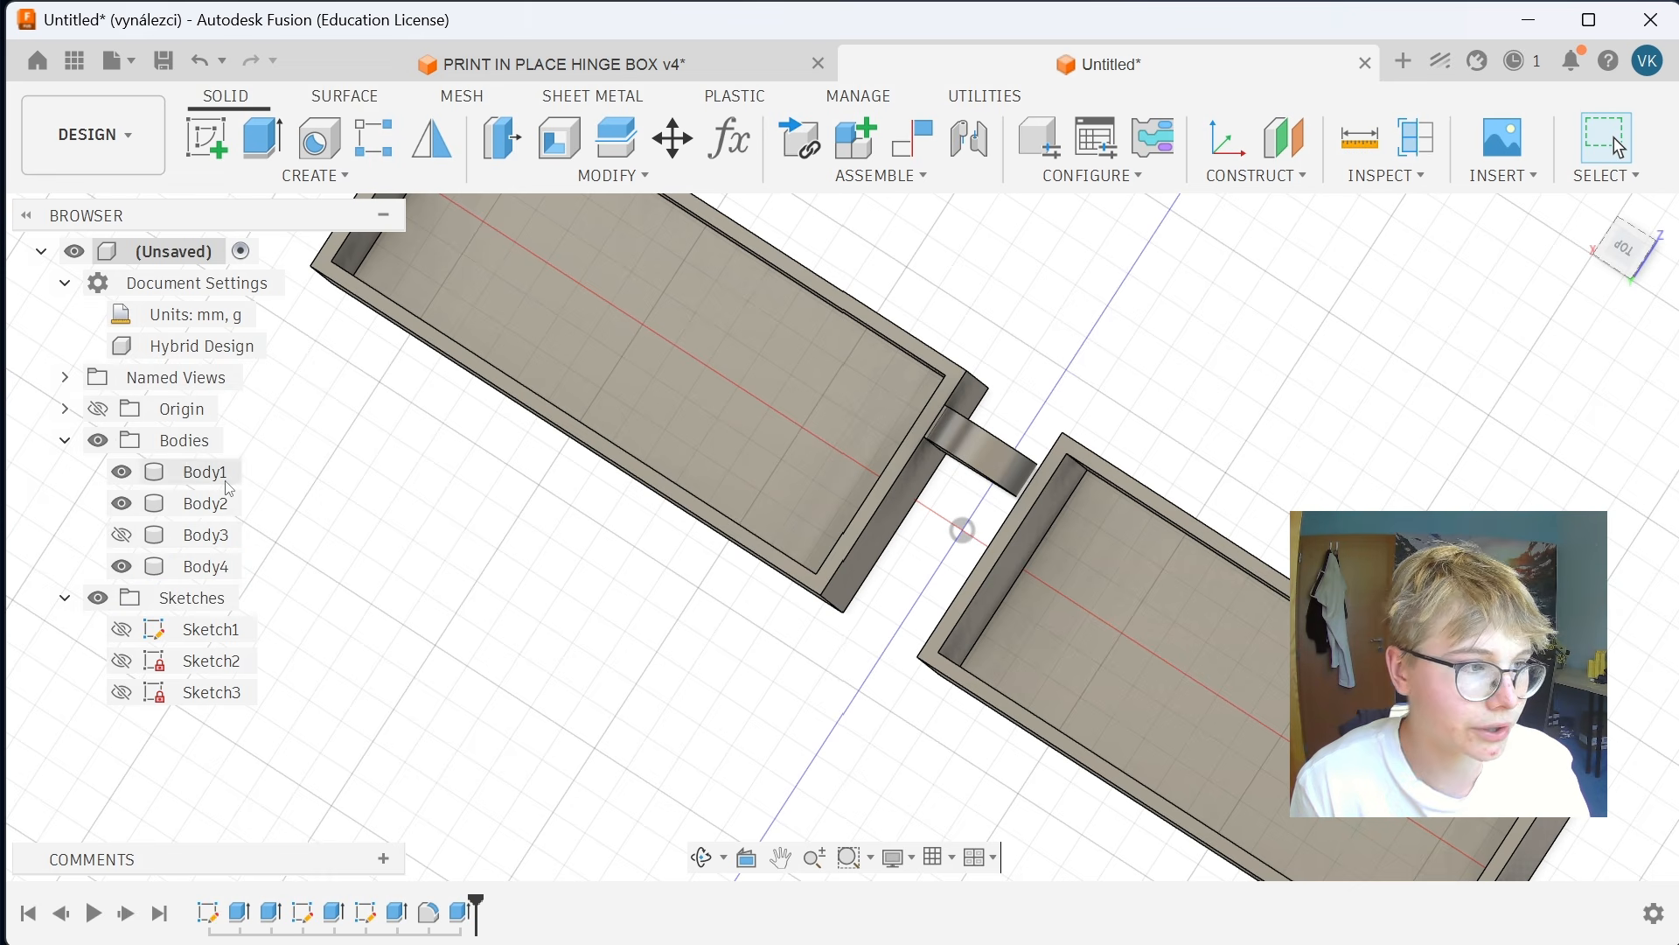
scroll(1088, 348, up, 5)
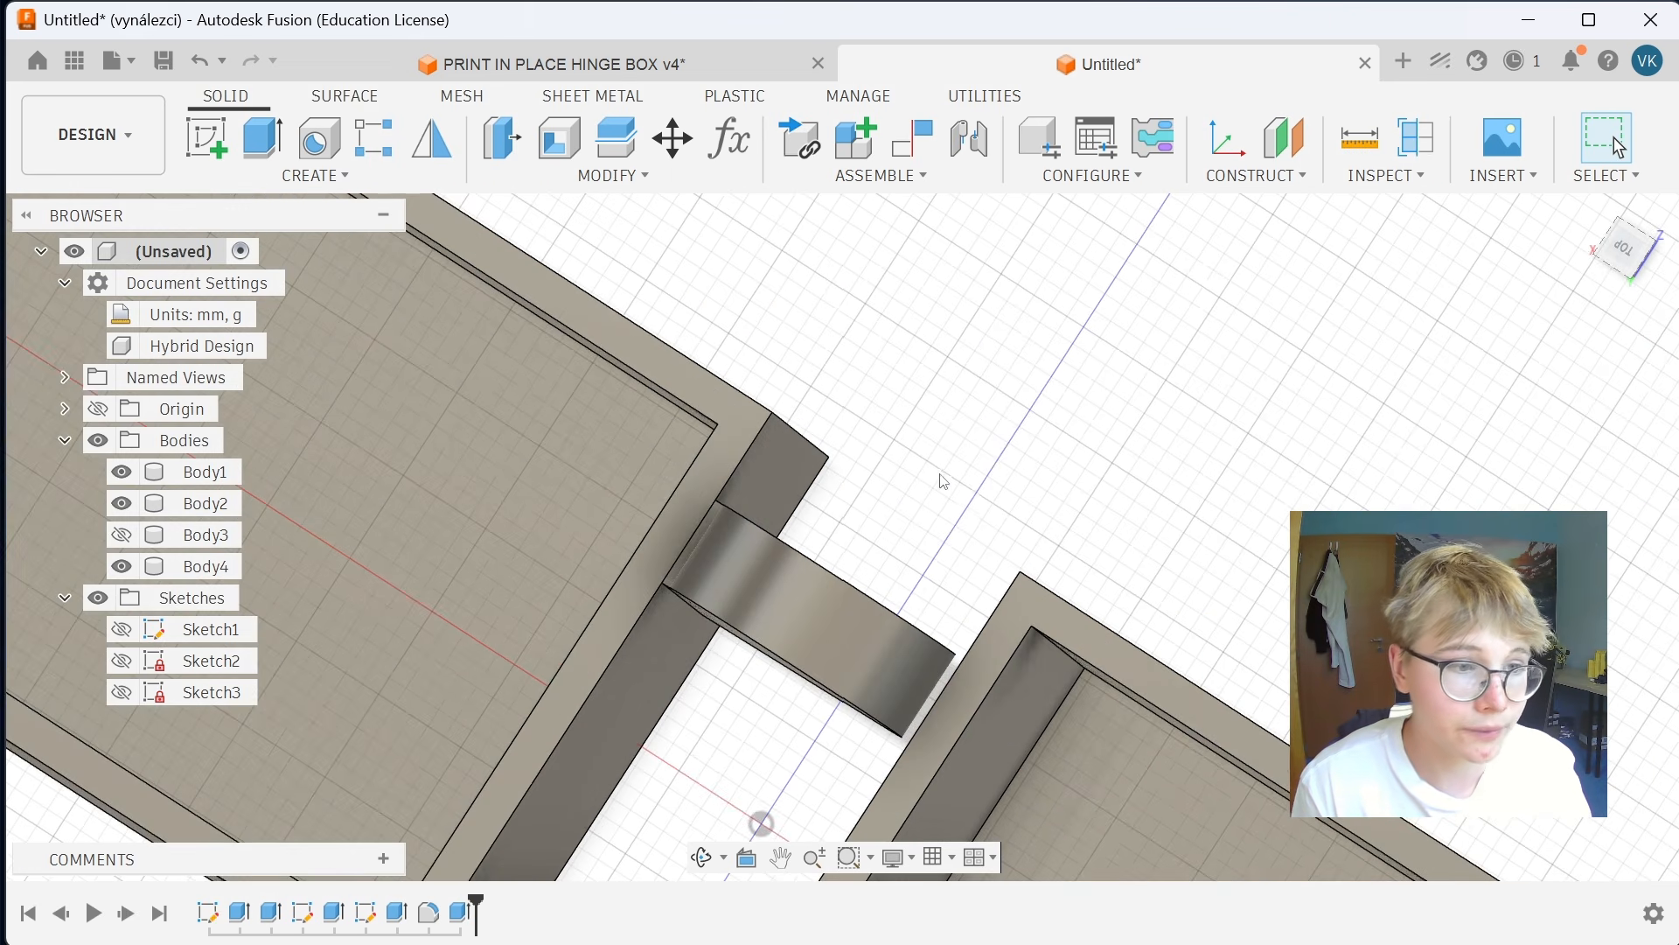
shift+middle_drag(941, 480, 862, 494)
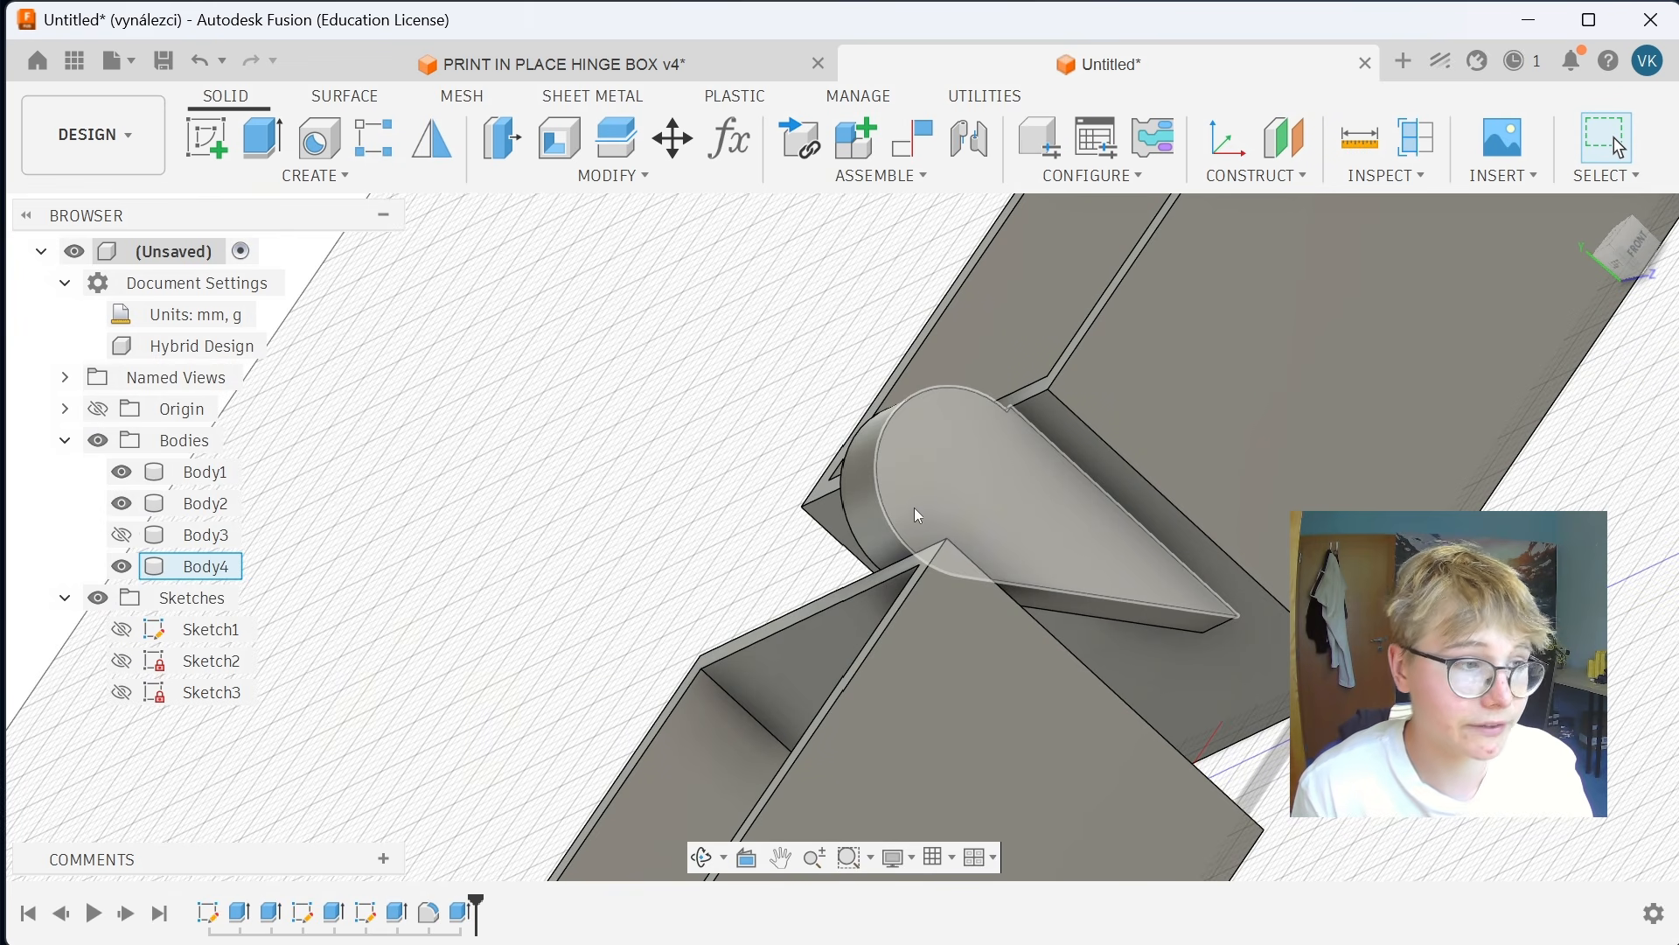
shift+middle_drag(918, 517, 334, 522)
click(121, 535)
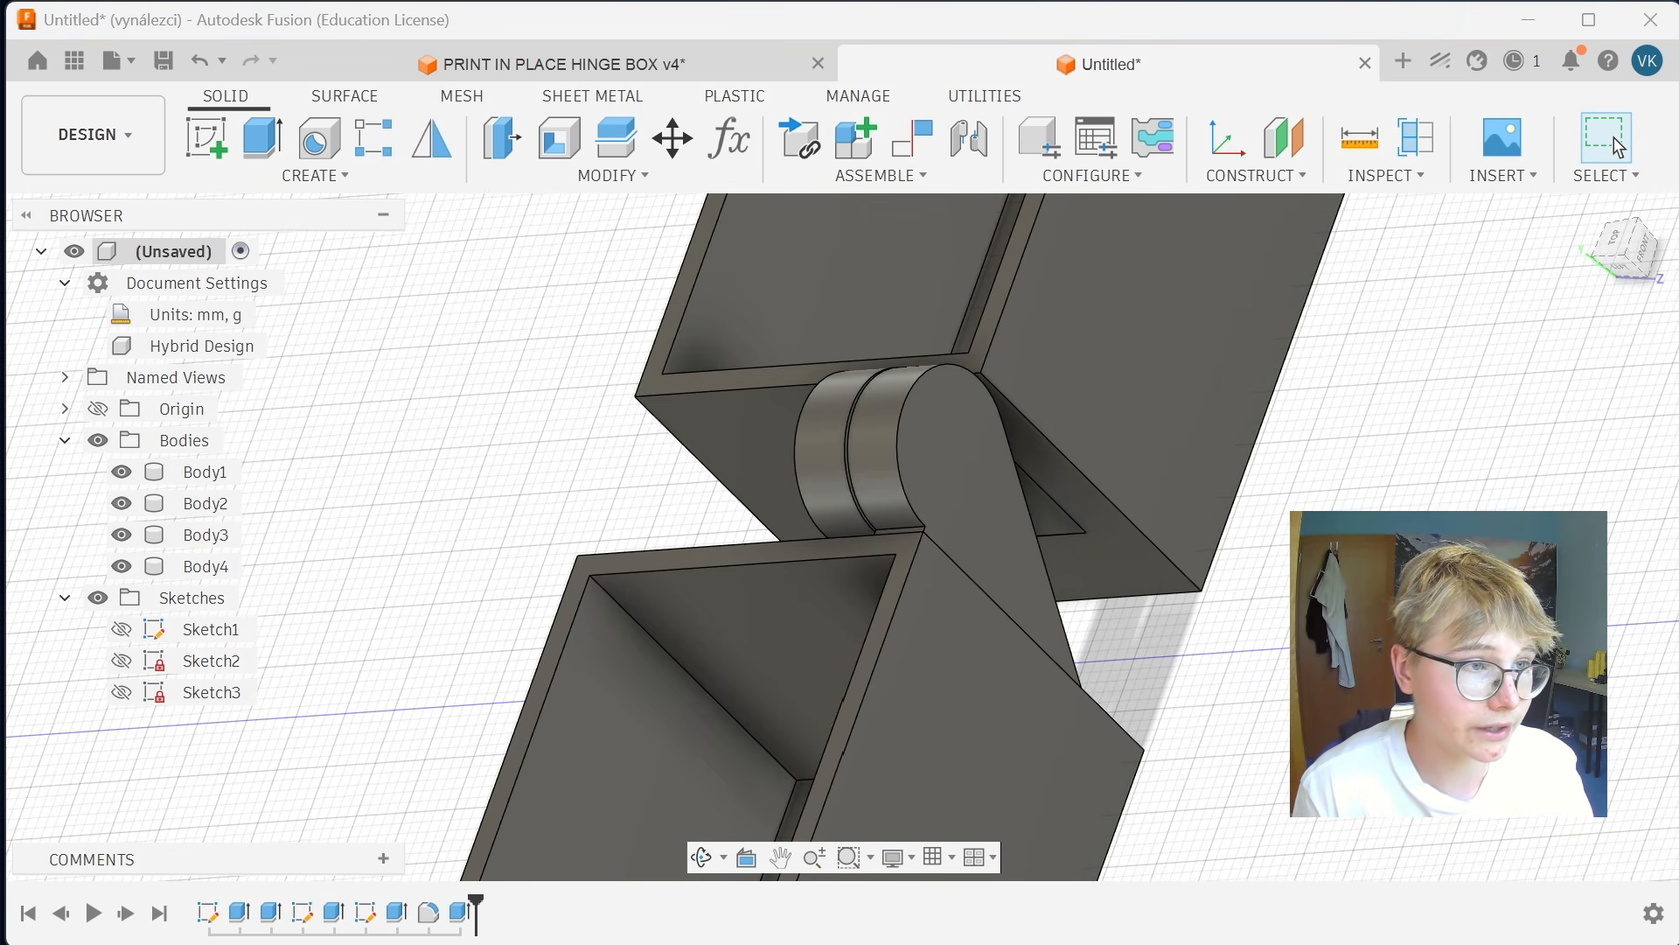
Combine the hinge arms with Cut, using the inner arm as target and the outer pin arm as tool, keeping the tool body.
shift+middle_drag(780, 344, 1039, 438)
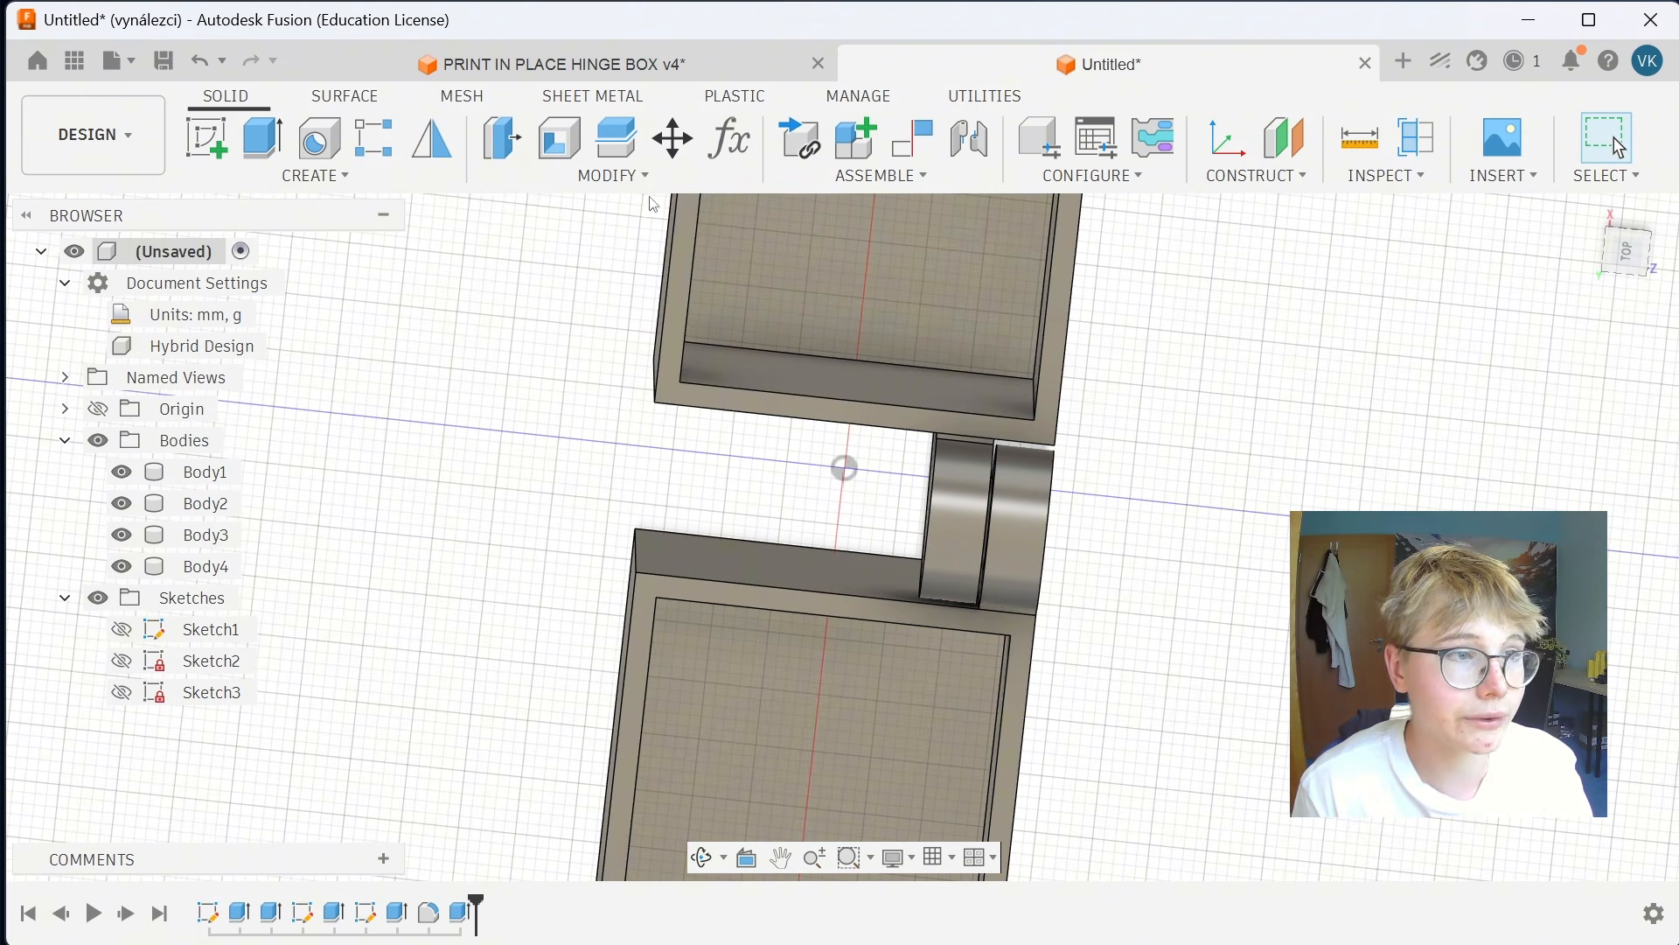
click(614, 176)
click(549, 365)
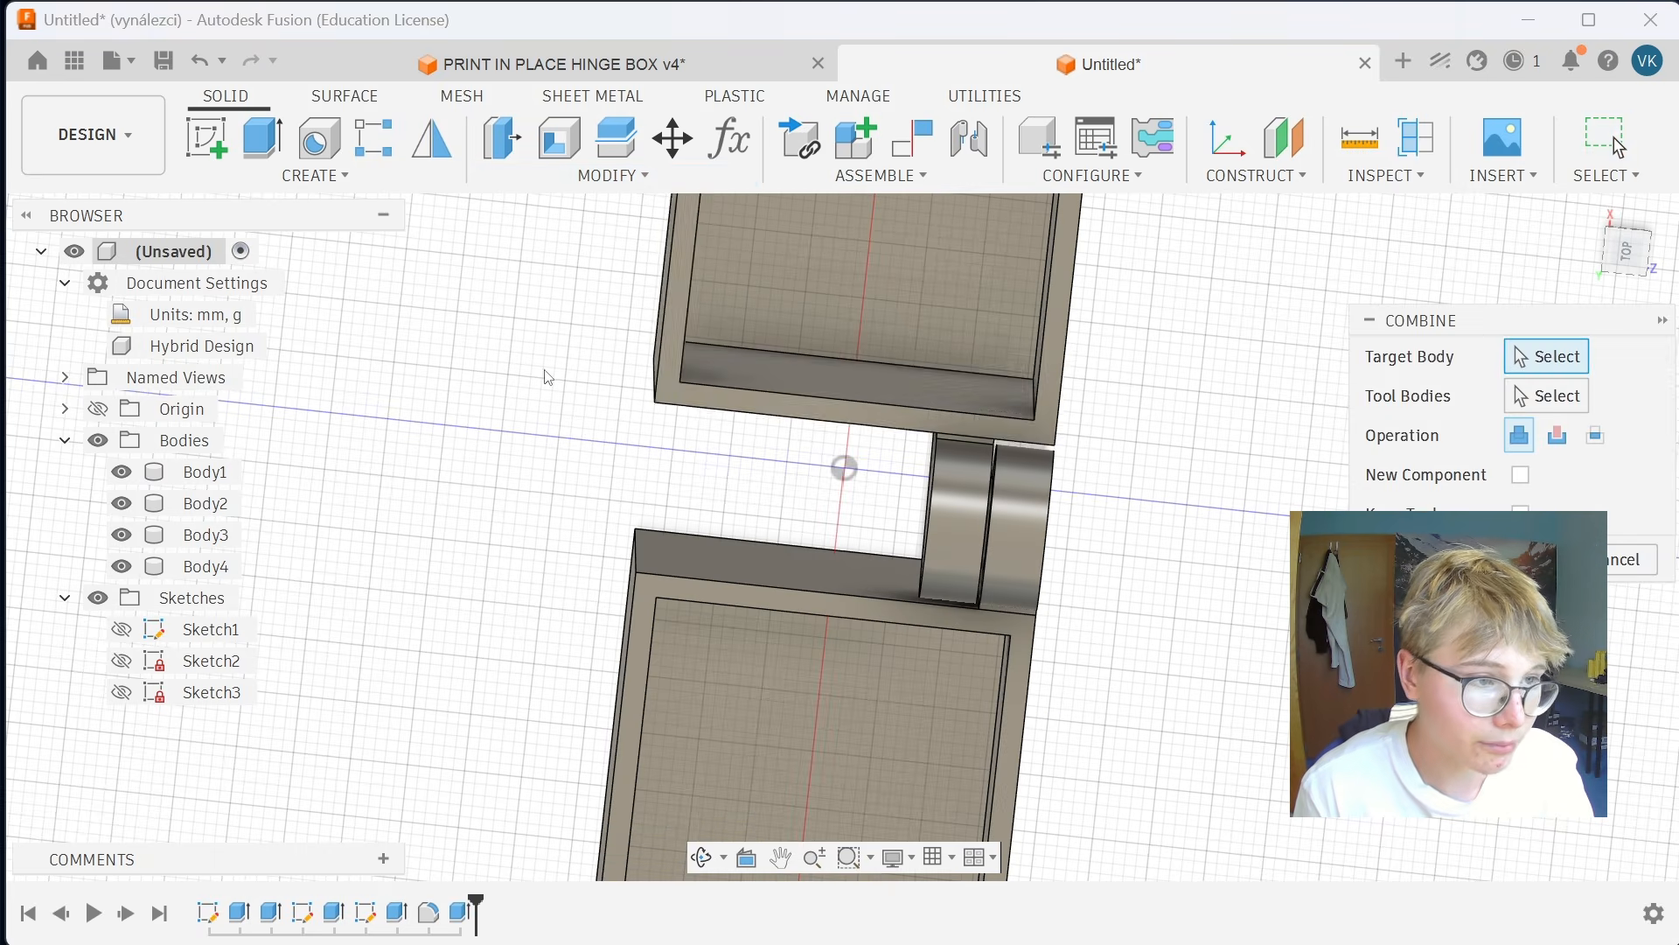
drag(1474, 331, 1285, 282)
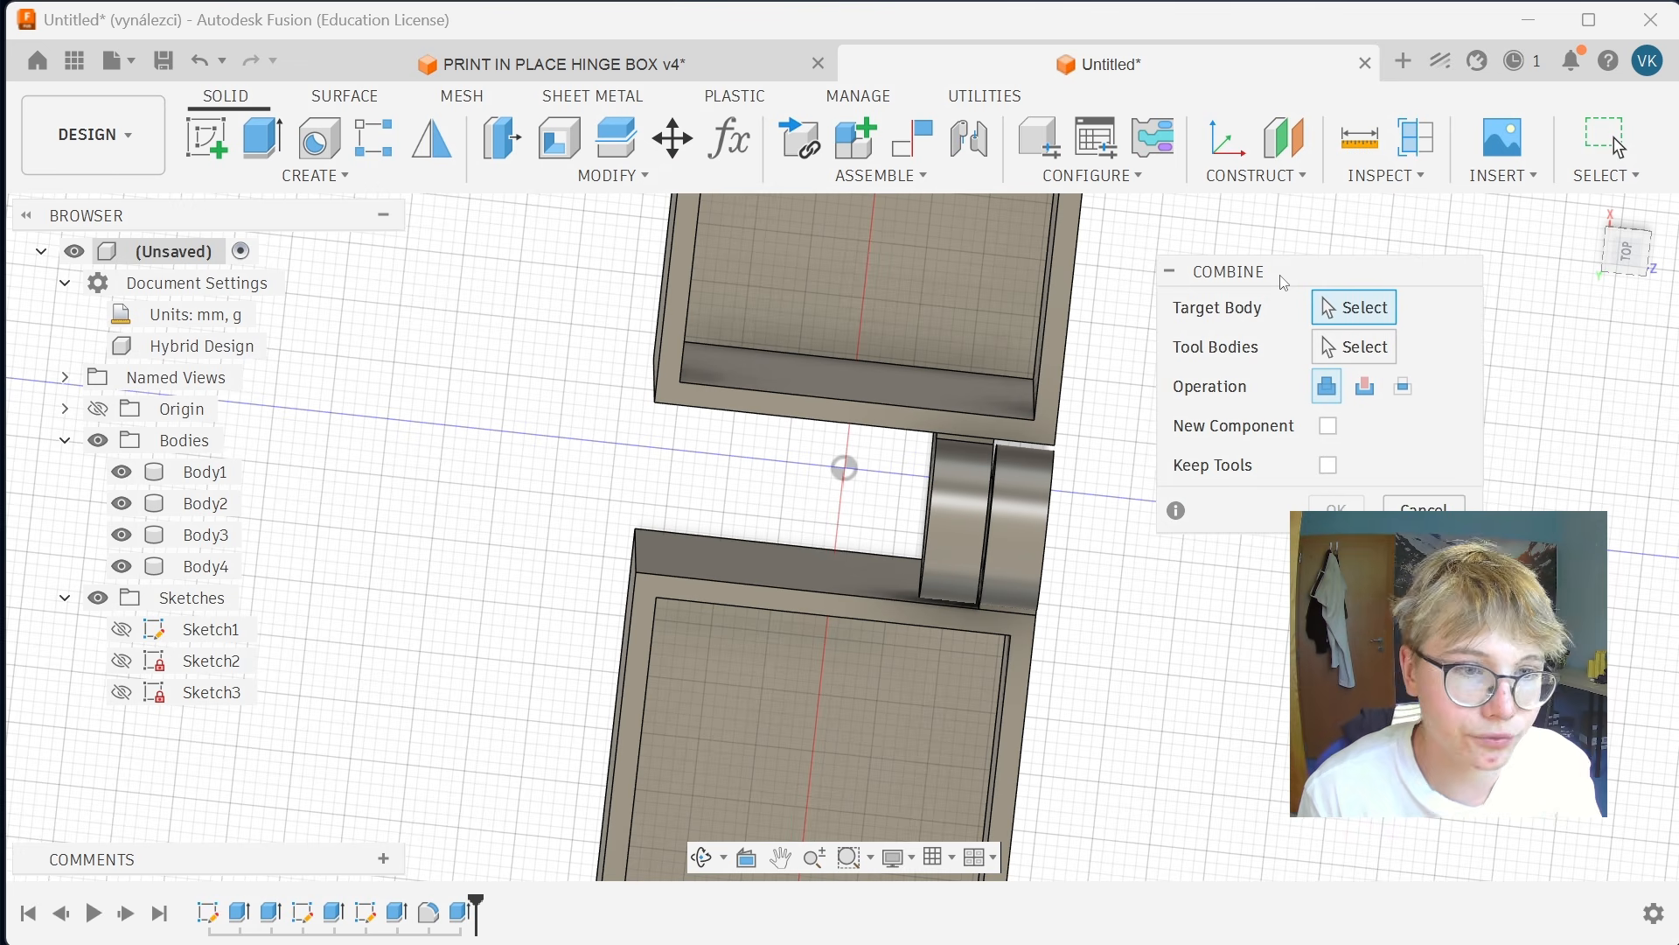
click(970, 488)
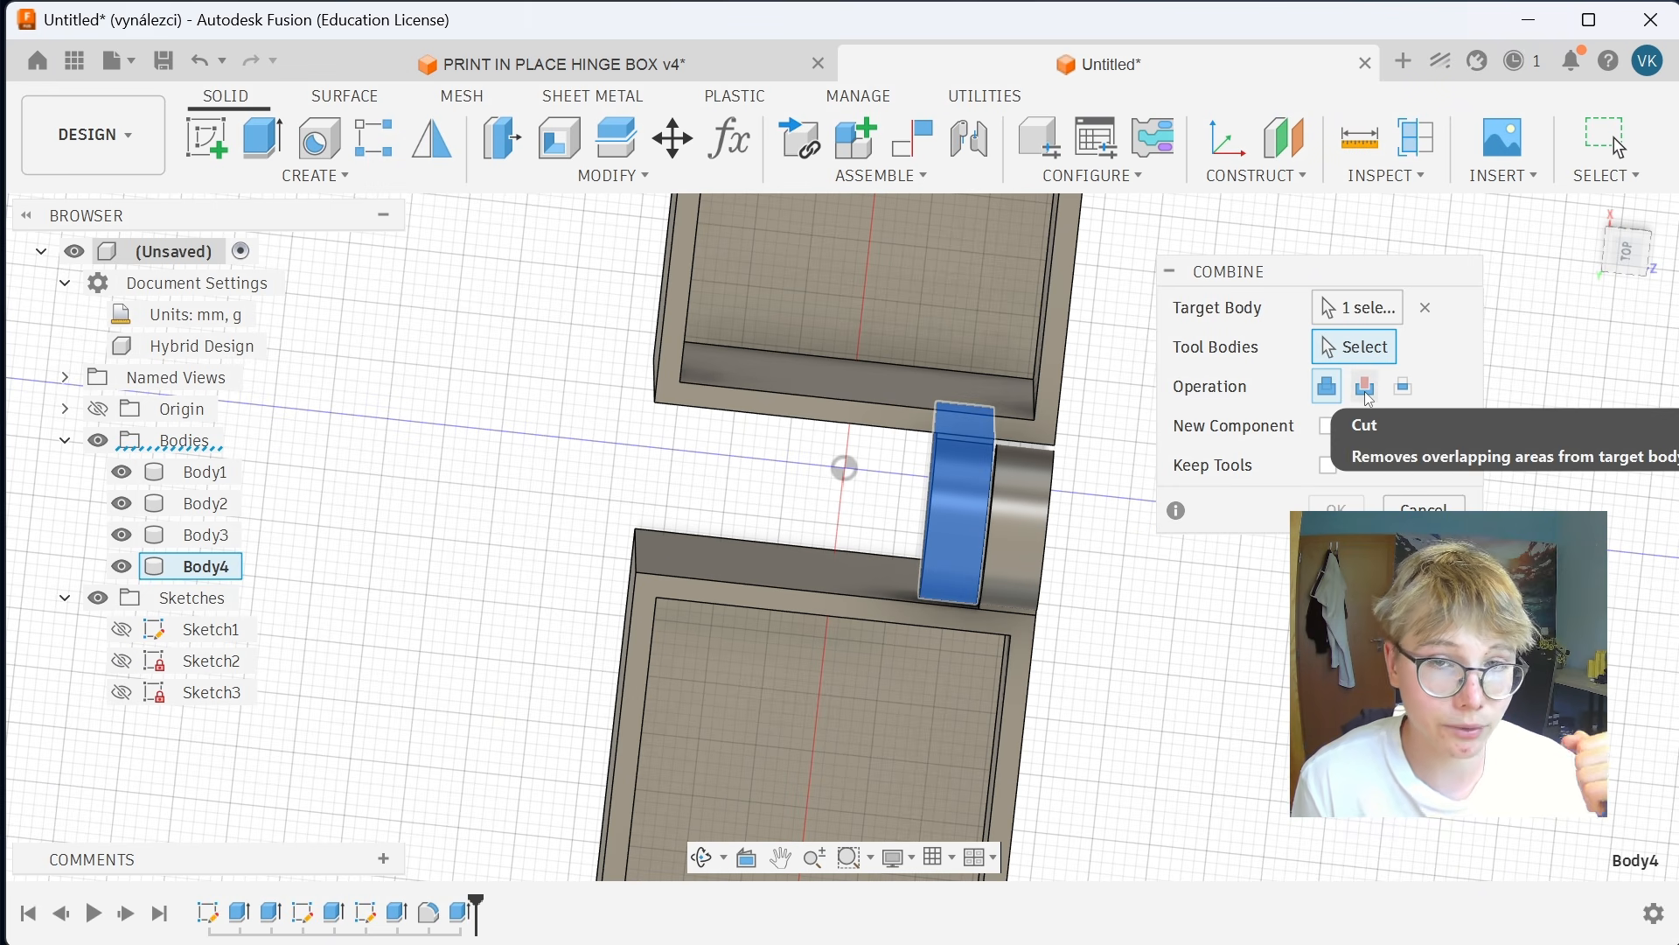
click(1022, 525)
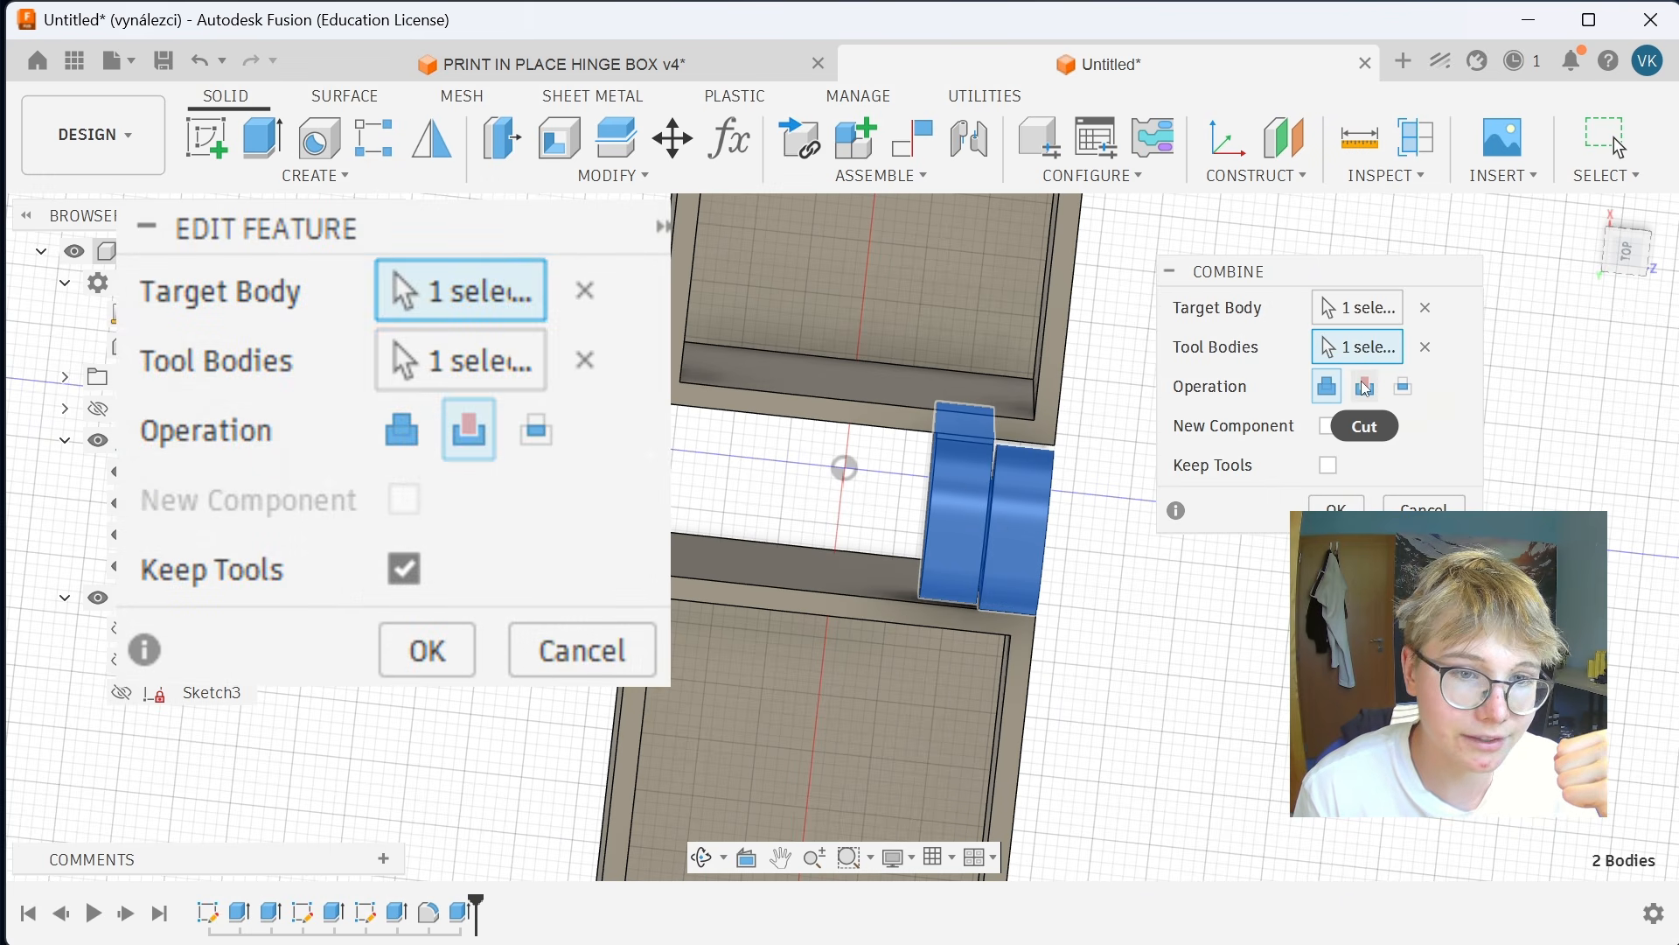
click(1365, 386)
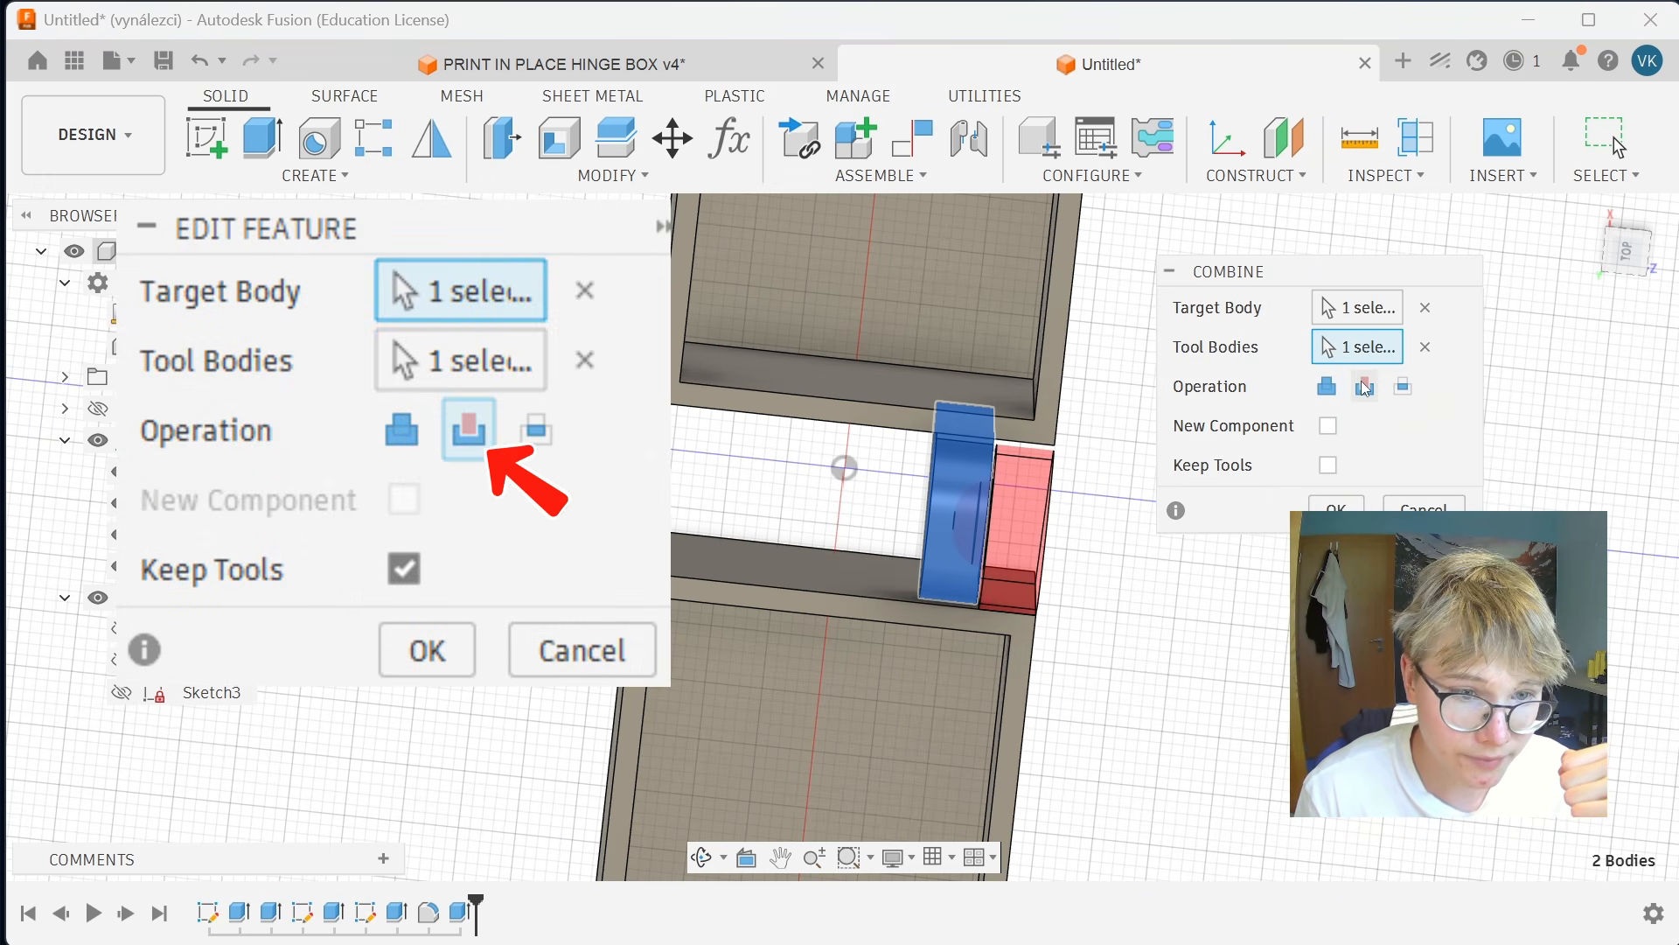
click(1328, 465)
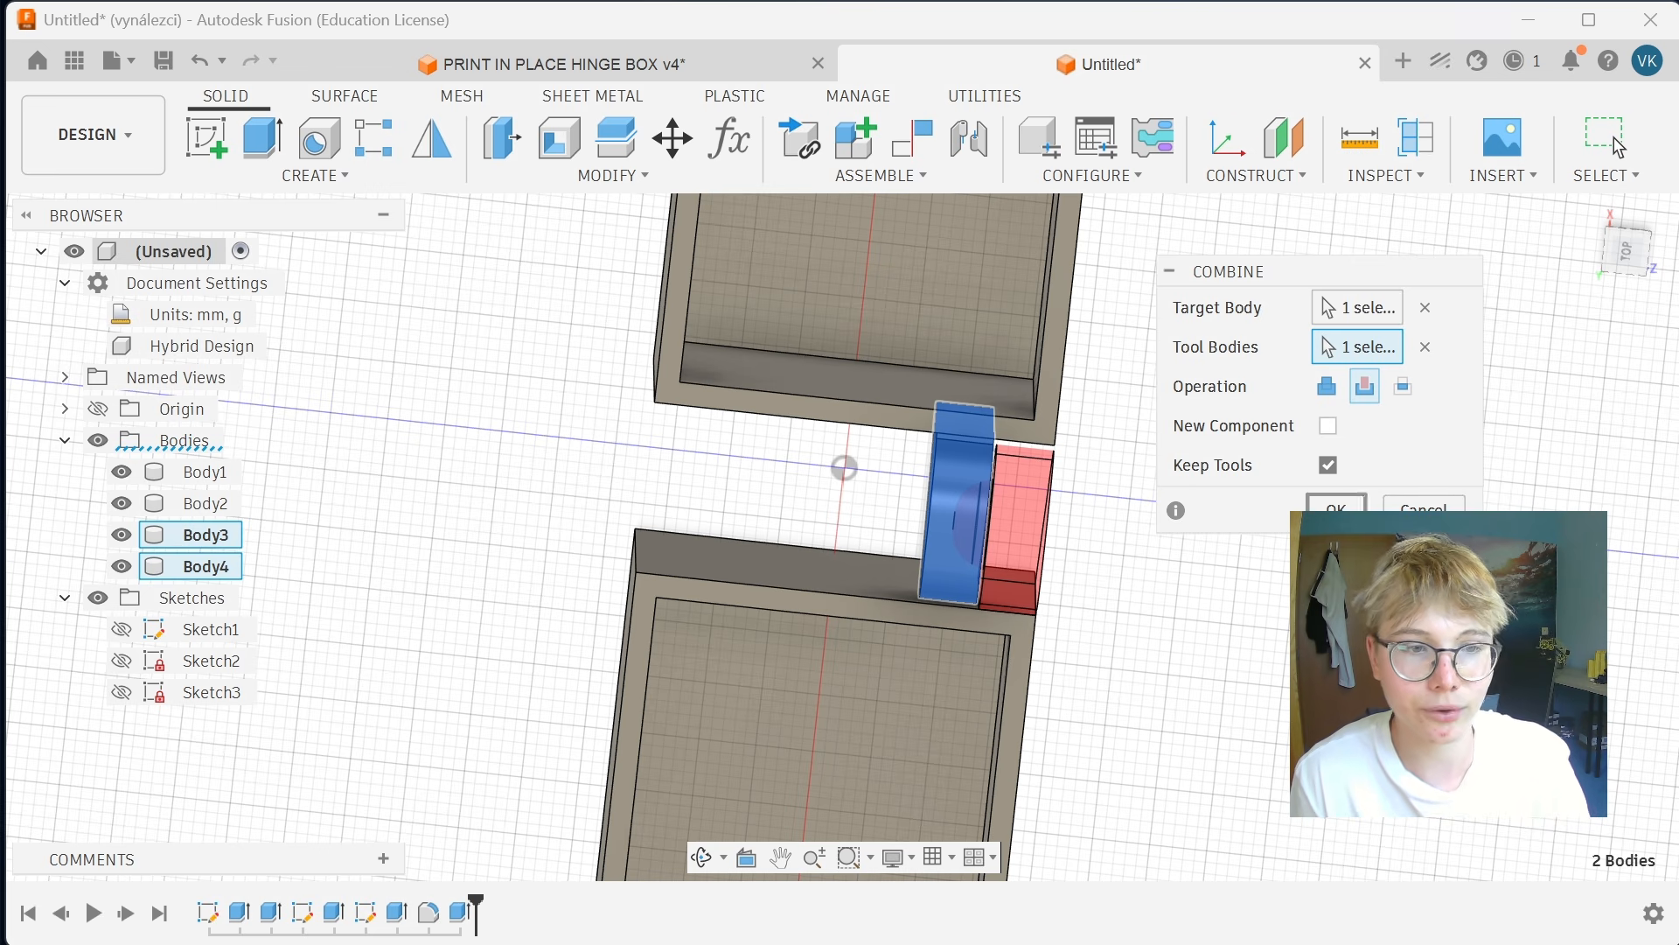
click(1335, 513)
Hide the outer pin arm to expose the socket cut into the inner arm.
scroll(1325, 529, down, 1)
middle_drag(1327, 564, 1173, 459)
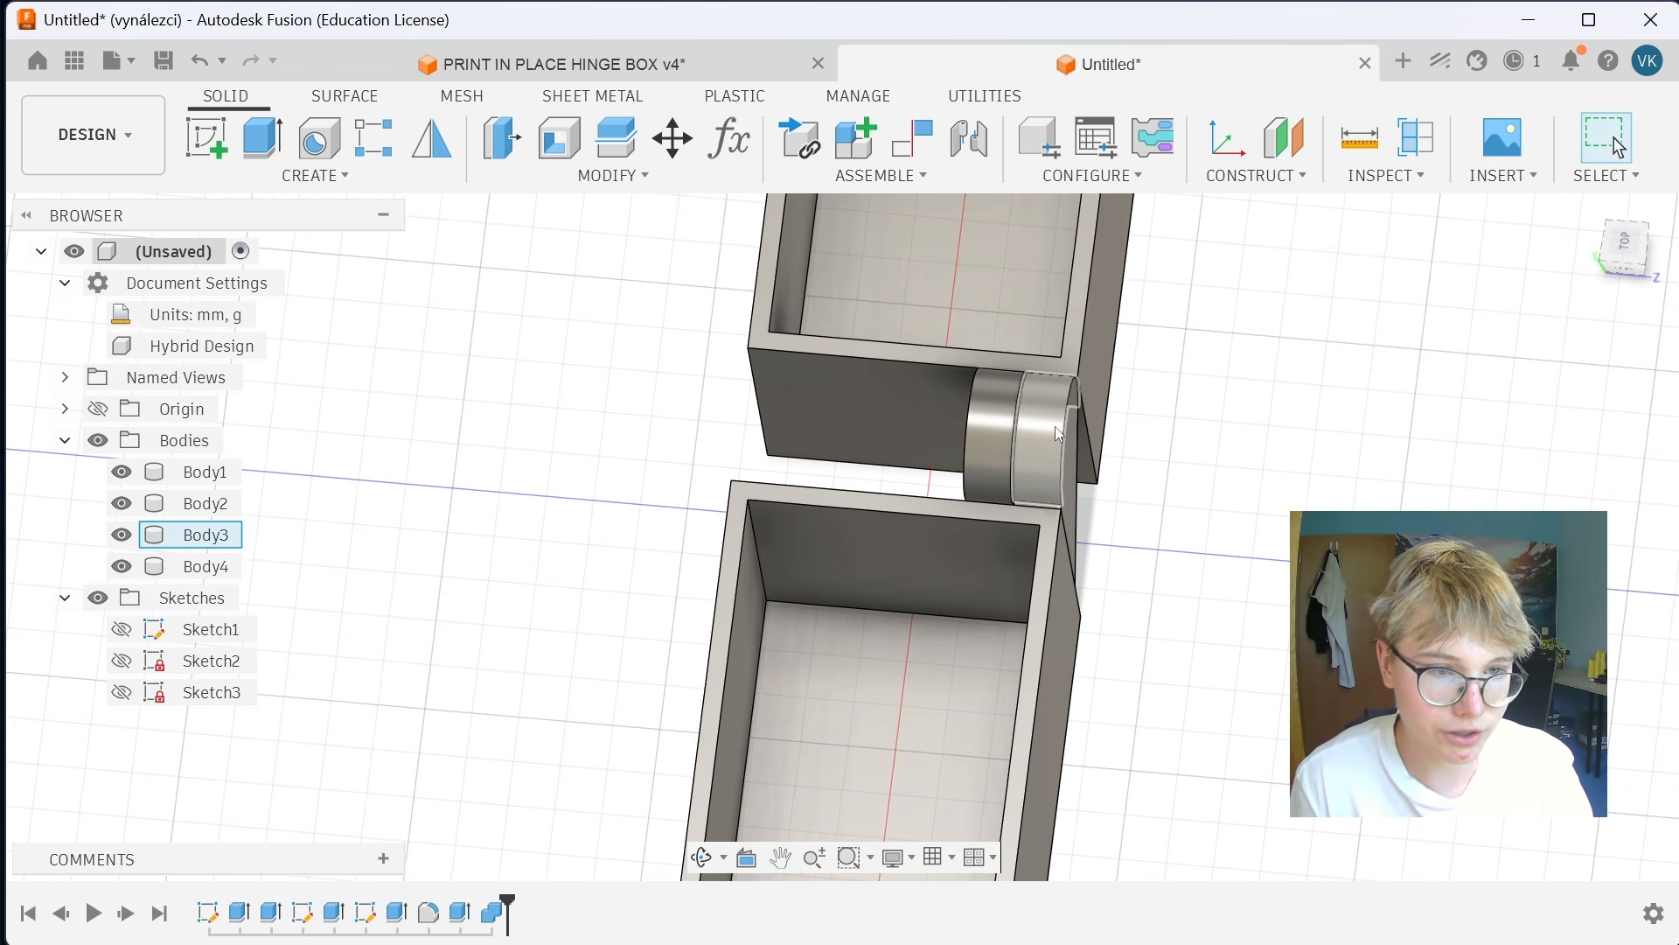
click(1056, 430)
key(v)
shift+middle_drag(1148, 621, 1024, 584)
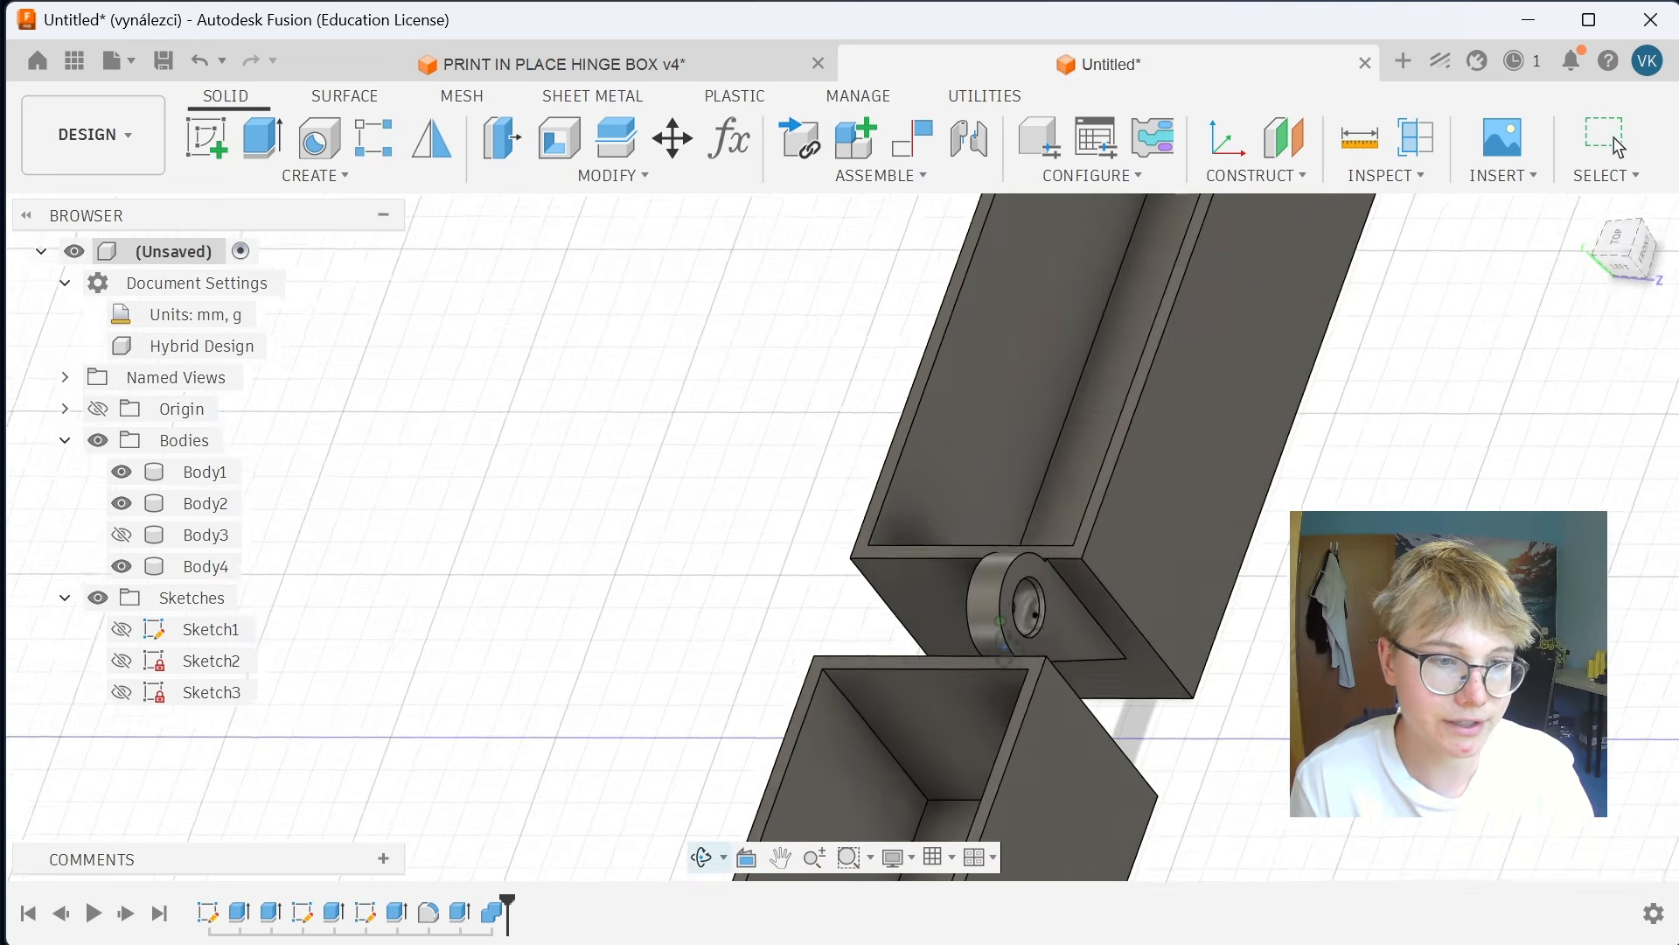
Offset the three socket faces of the inner hinge arm by -0.3 mm to create pin clearance.
scroll(1018, 583, up, 5)
scroll(1066, 682, up, 4)
shift+middle_drag(1070, 690, 963, 639)
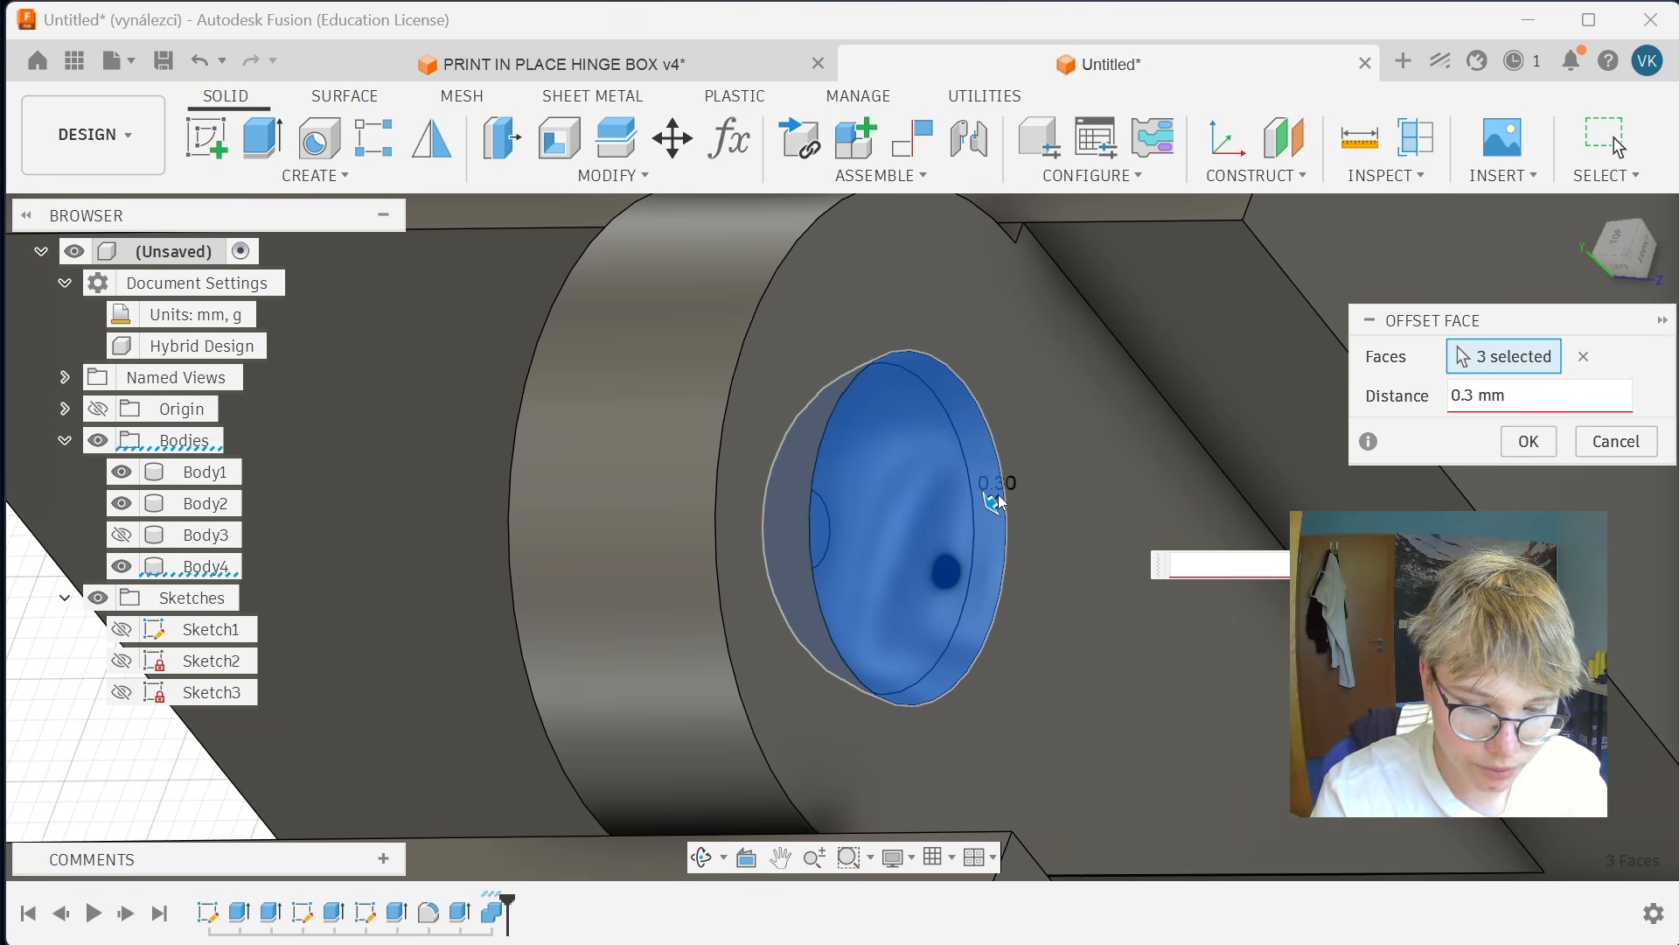
text(0,3)
scroll(999, 562, down, 2)
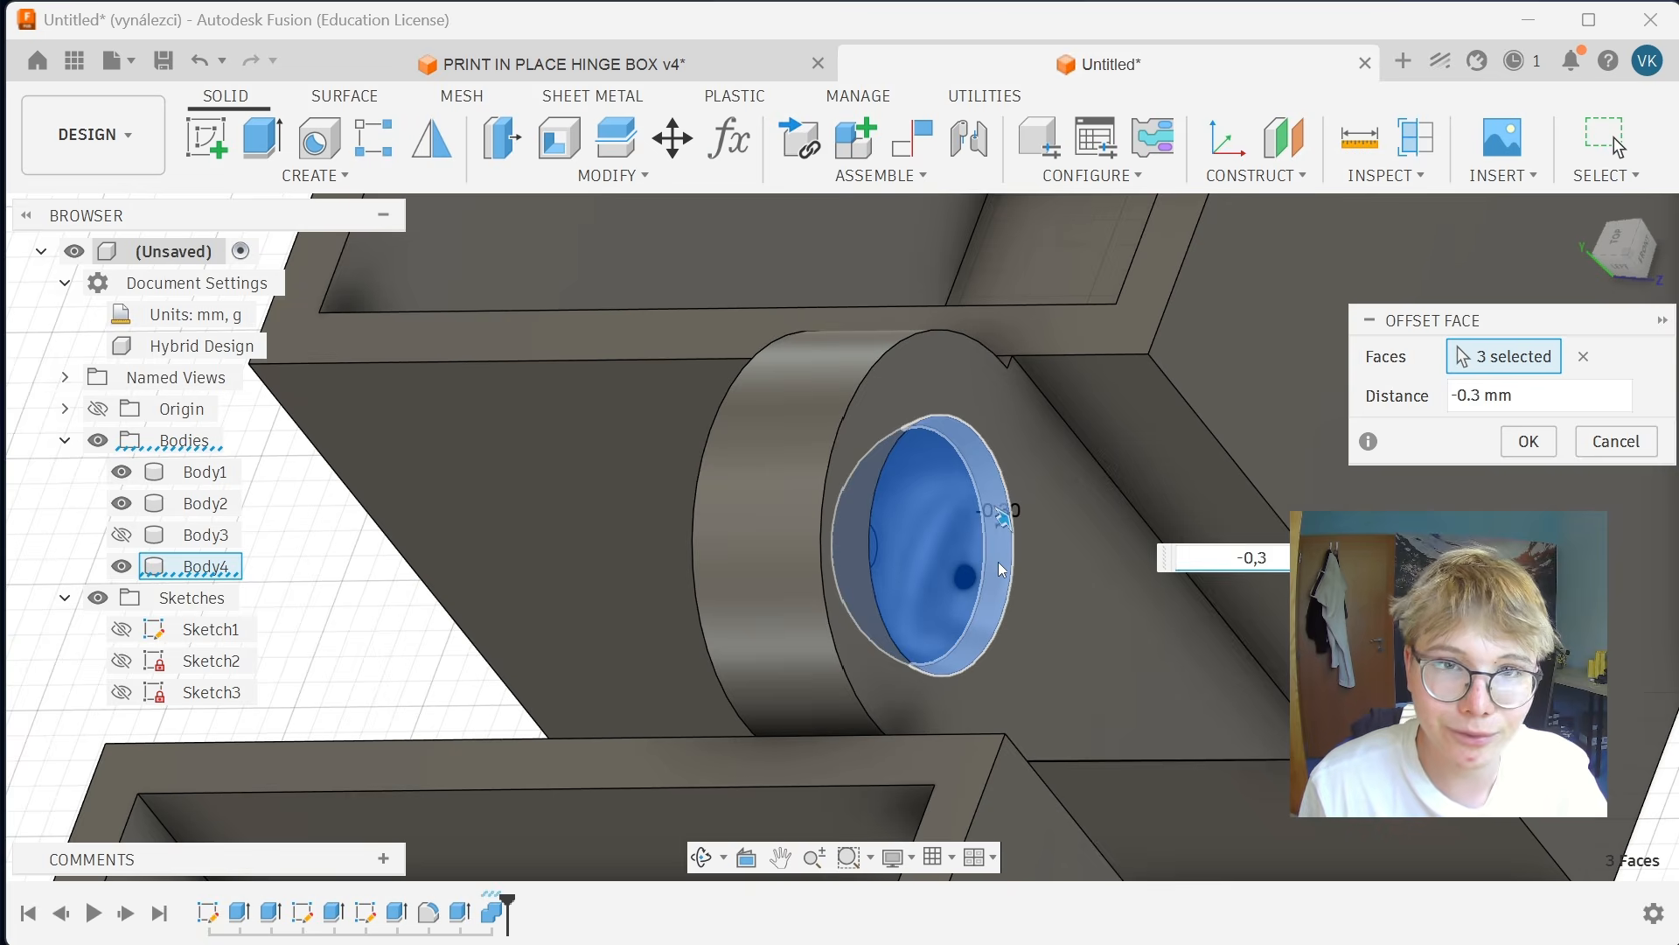
scroll(981, 535, down, 2)
middle_drag(982, 536, 1025, 485)
scroll(1025, 485, down, 2)
scroll(1025, 484, up, 4)
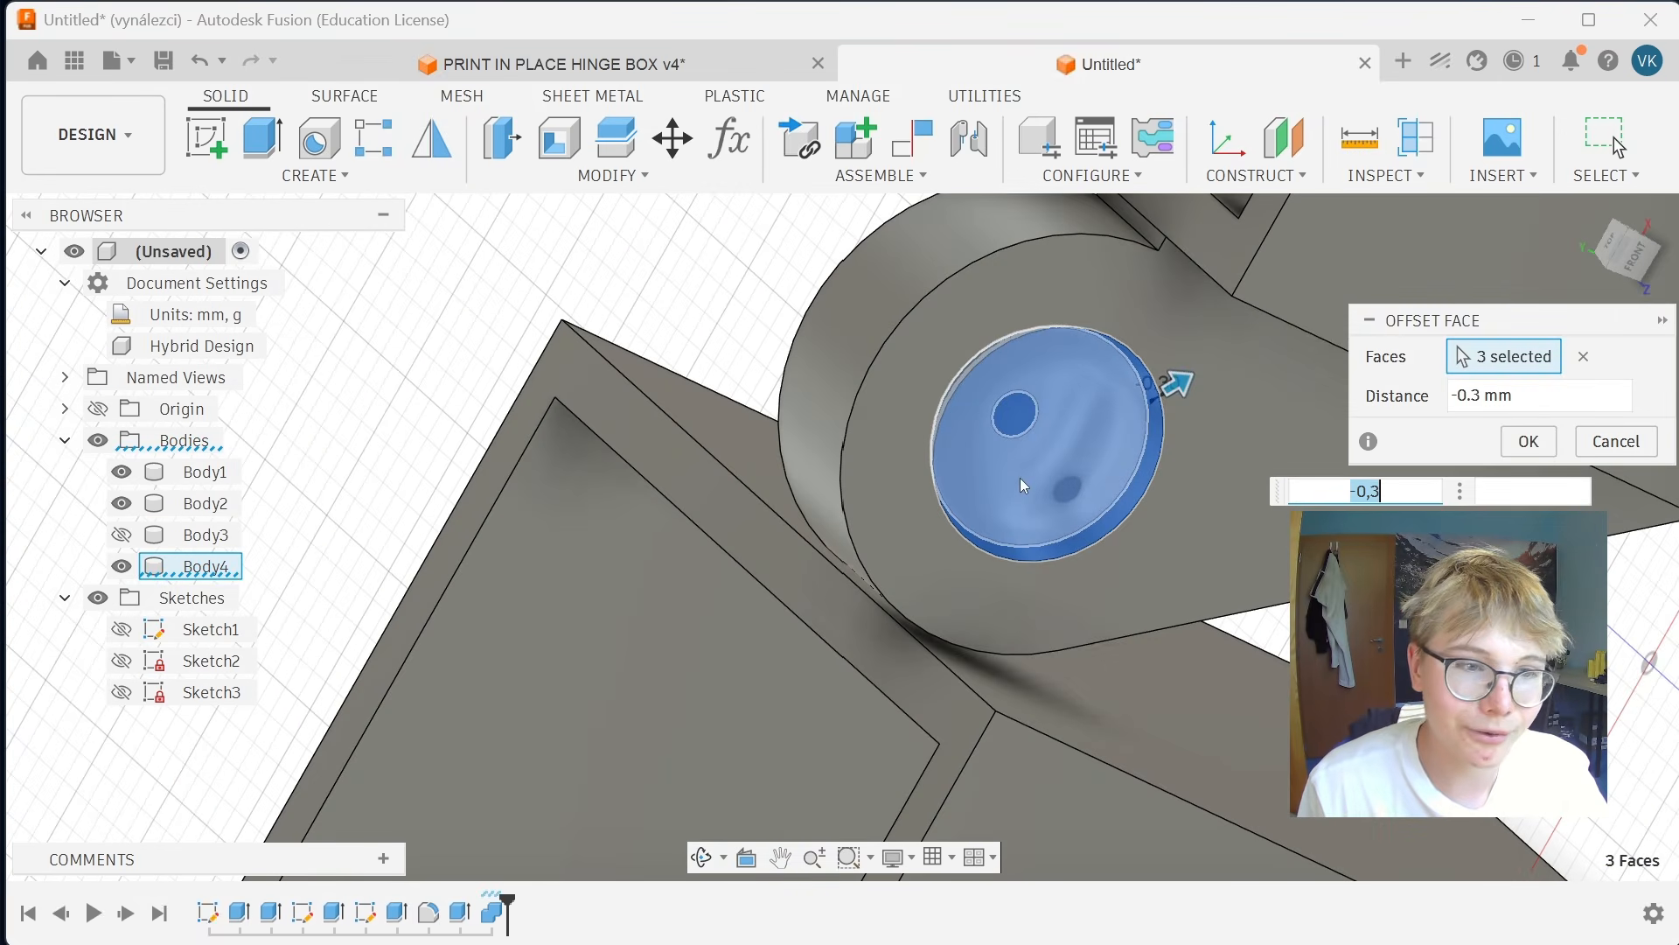
scroll(1039, 423, down, 1)
middle_drag(1040, 423, 1051, 494)
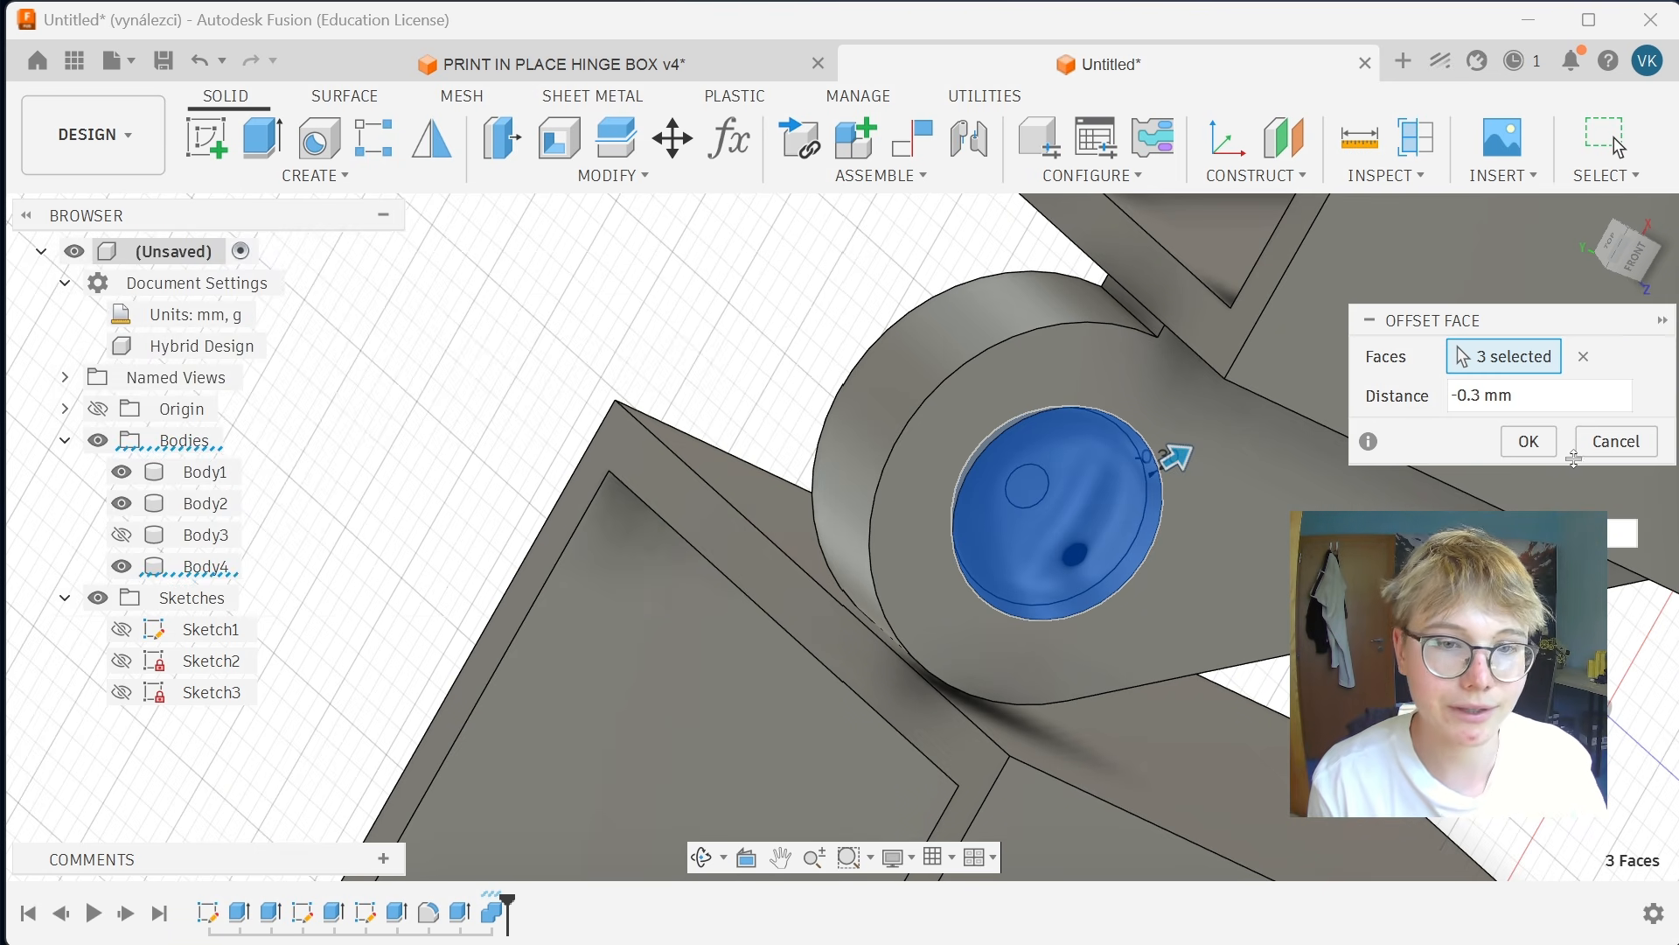
click(1545, 444)
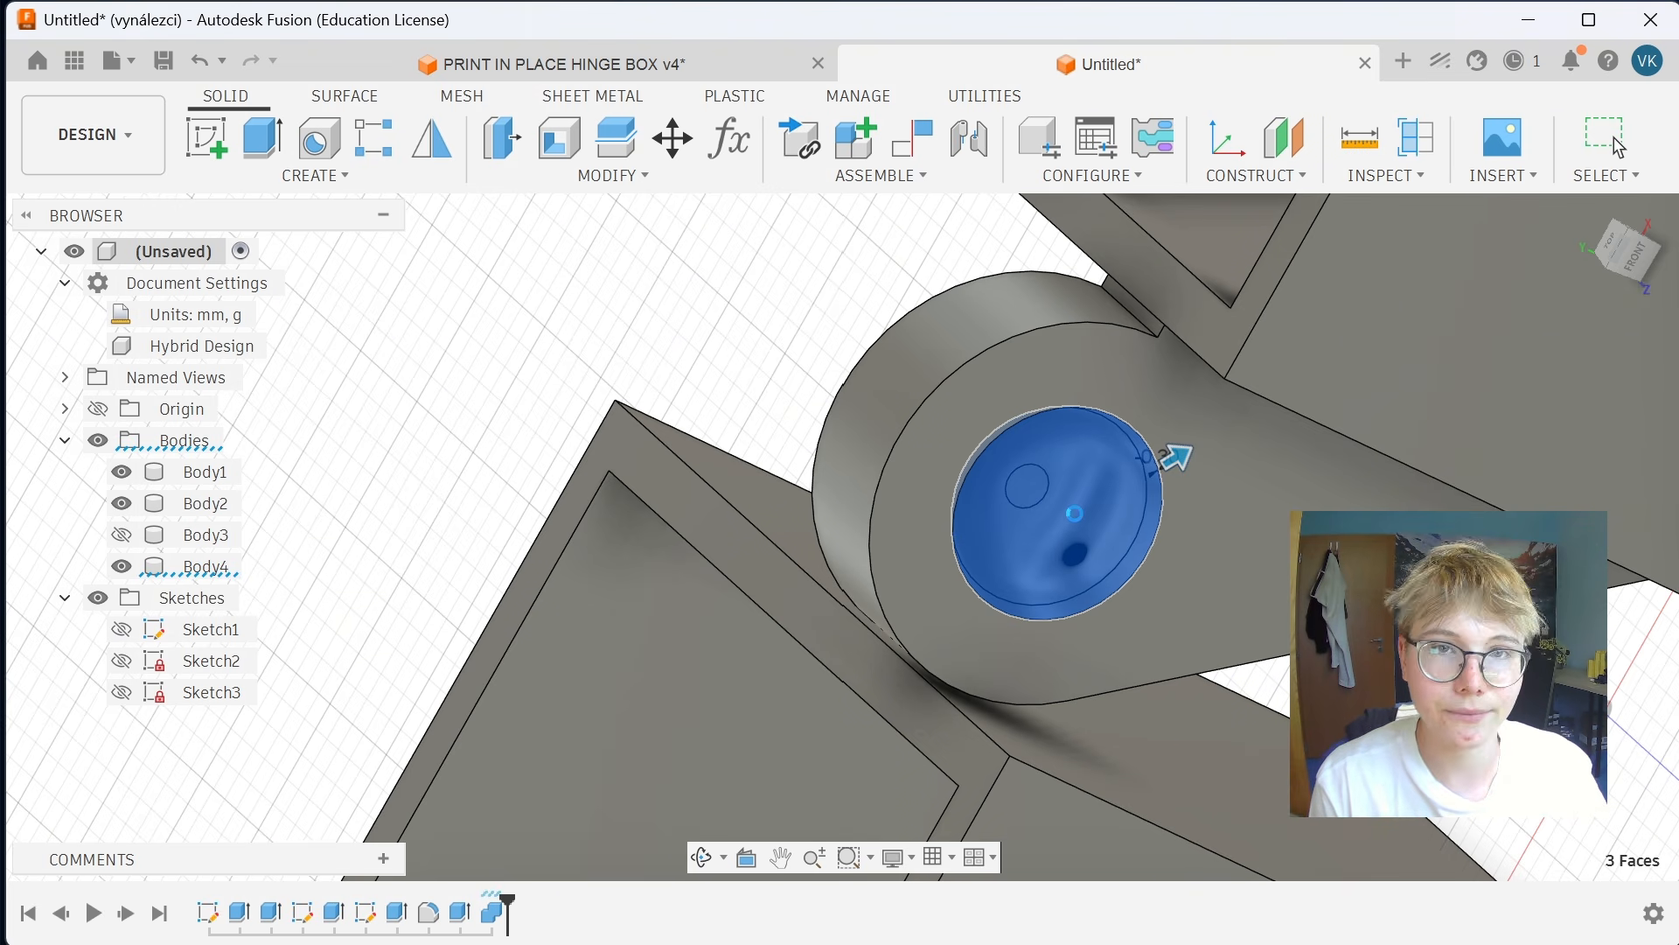
Make the outer pin arm visible again beside the inner arm.
scroll(1070, 516, down, 3)
shift+middle_drag(1190, 580, 1226, 605)
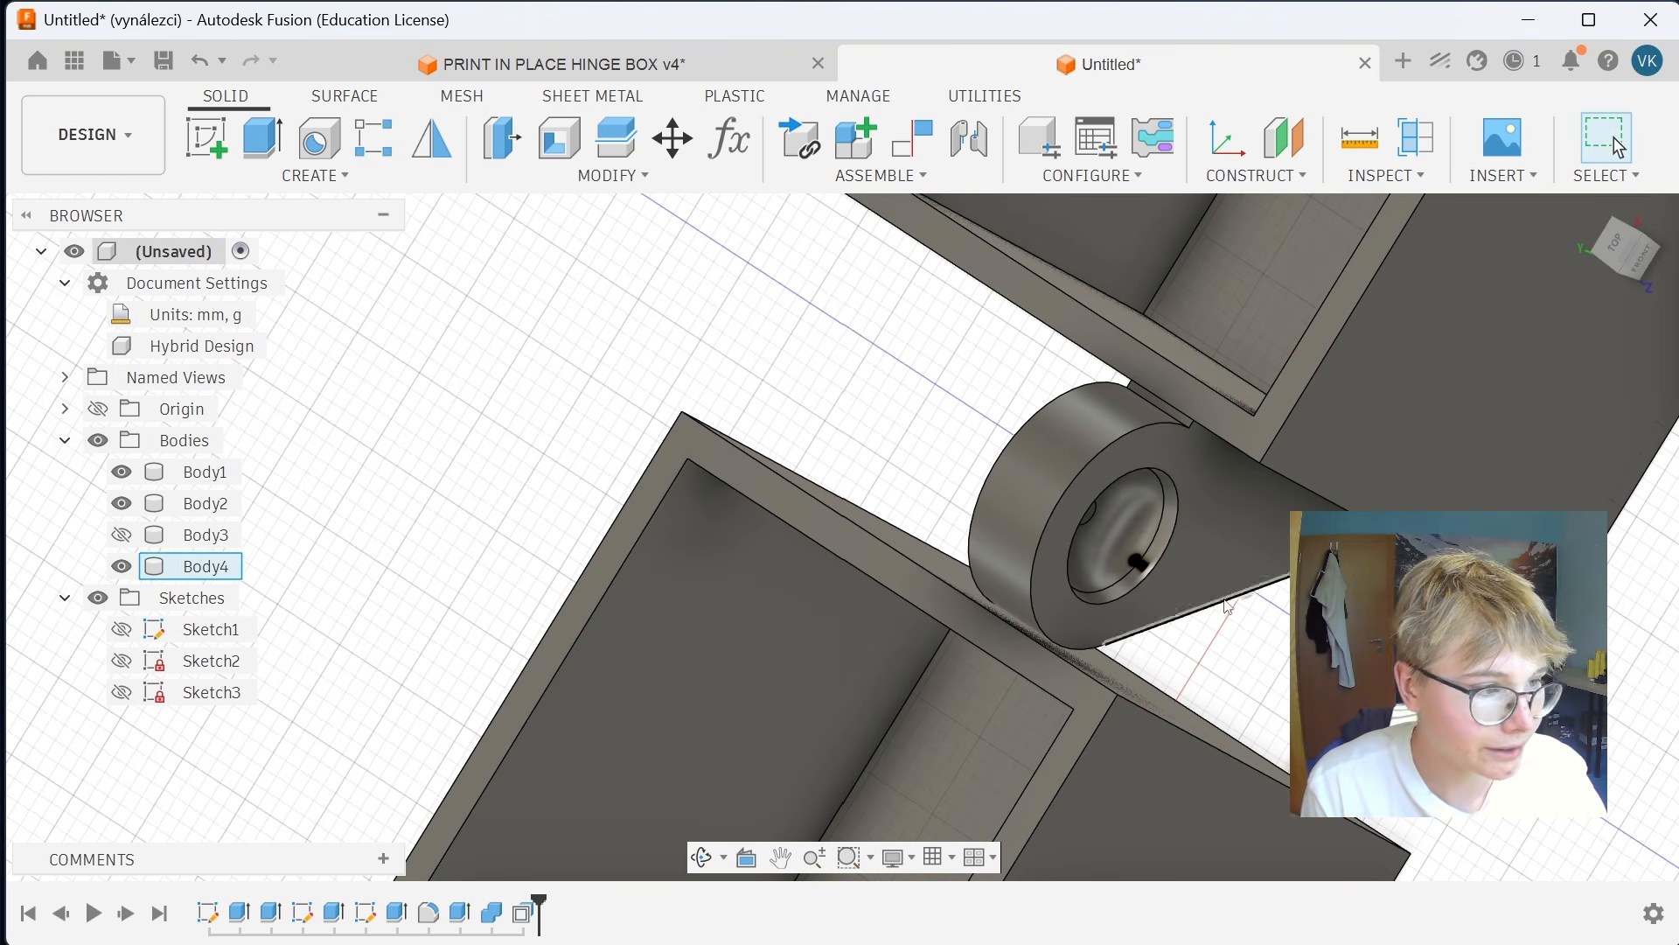
click(122, 534)
shift+middle_drag(705, 356, 831, 560)
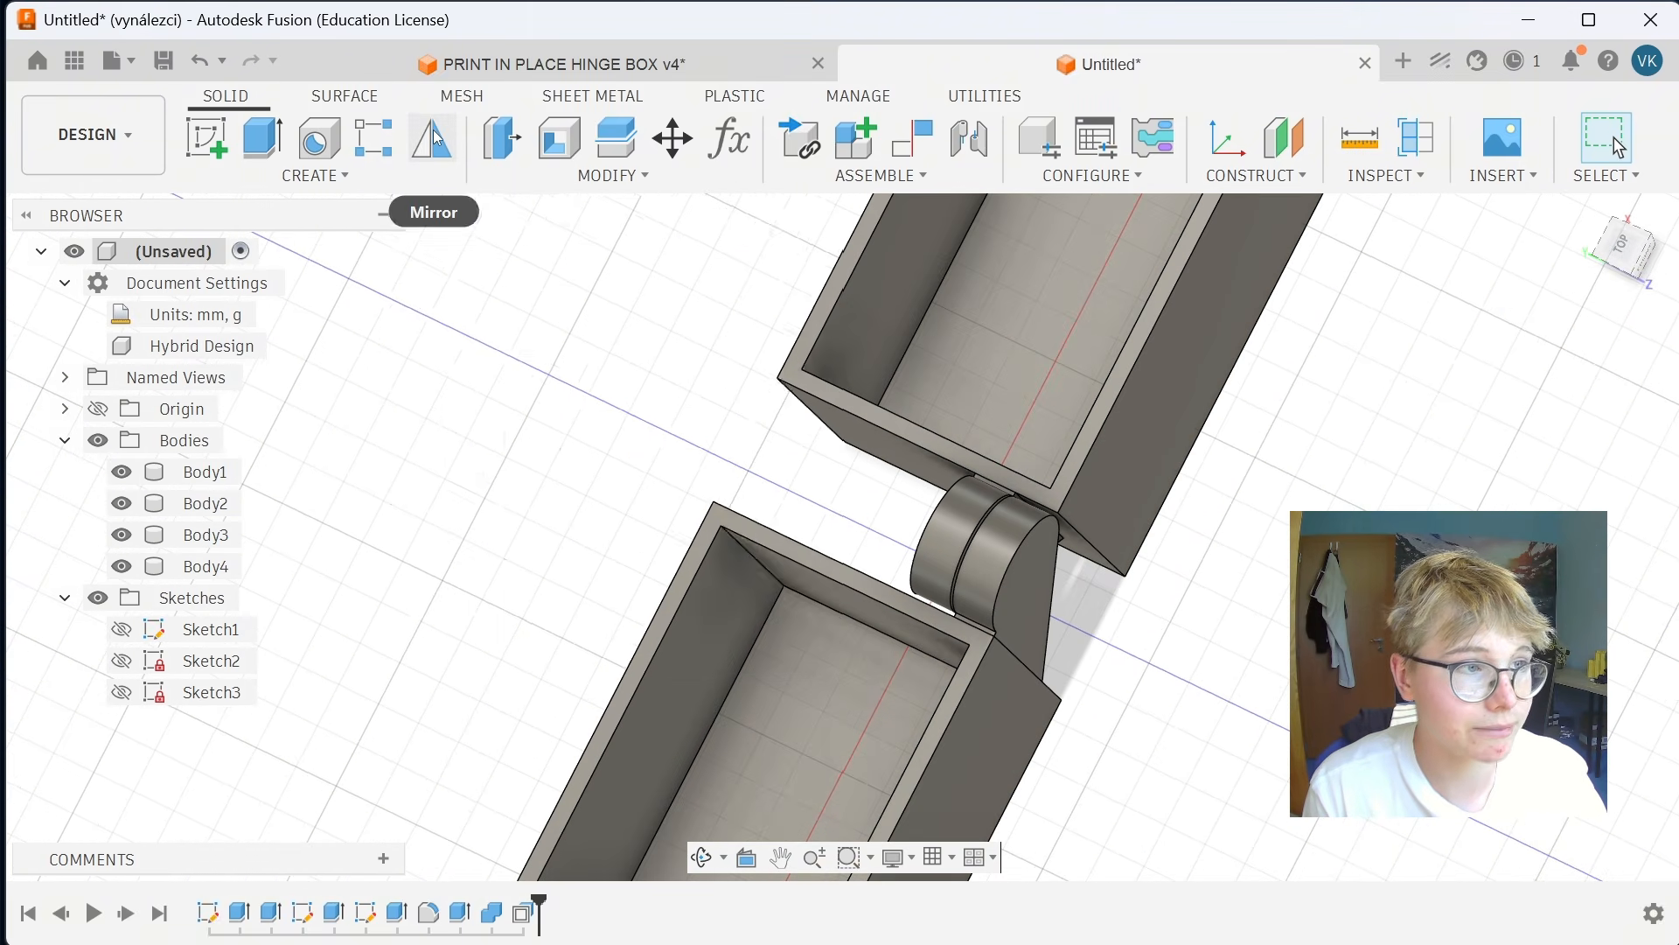
Mirror both hinge arm bodies across the origin plane at the middle of the box's width as new bodies.
click(437, 138)
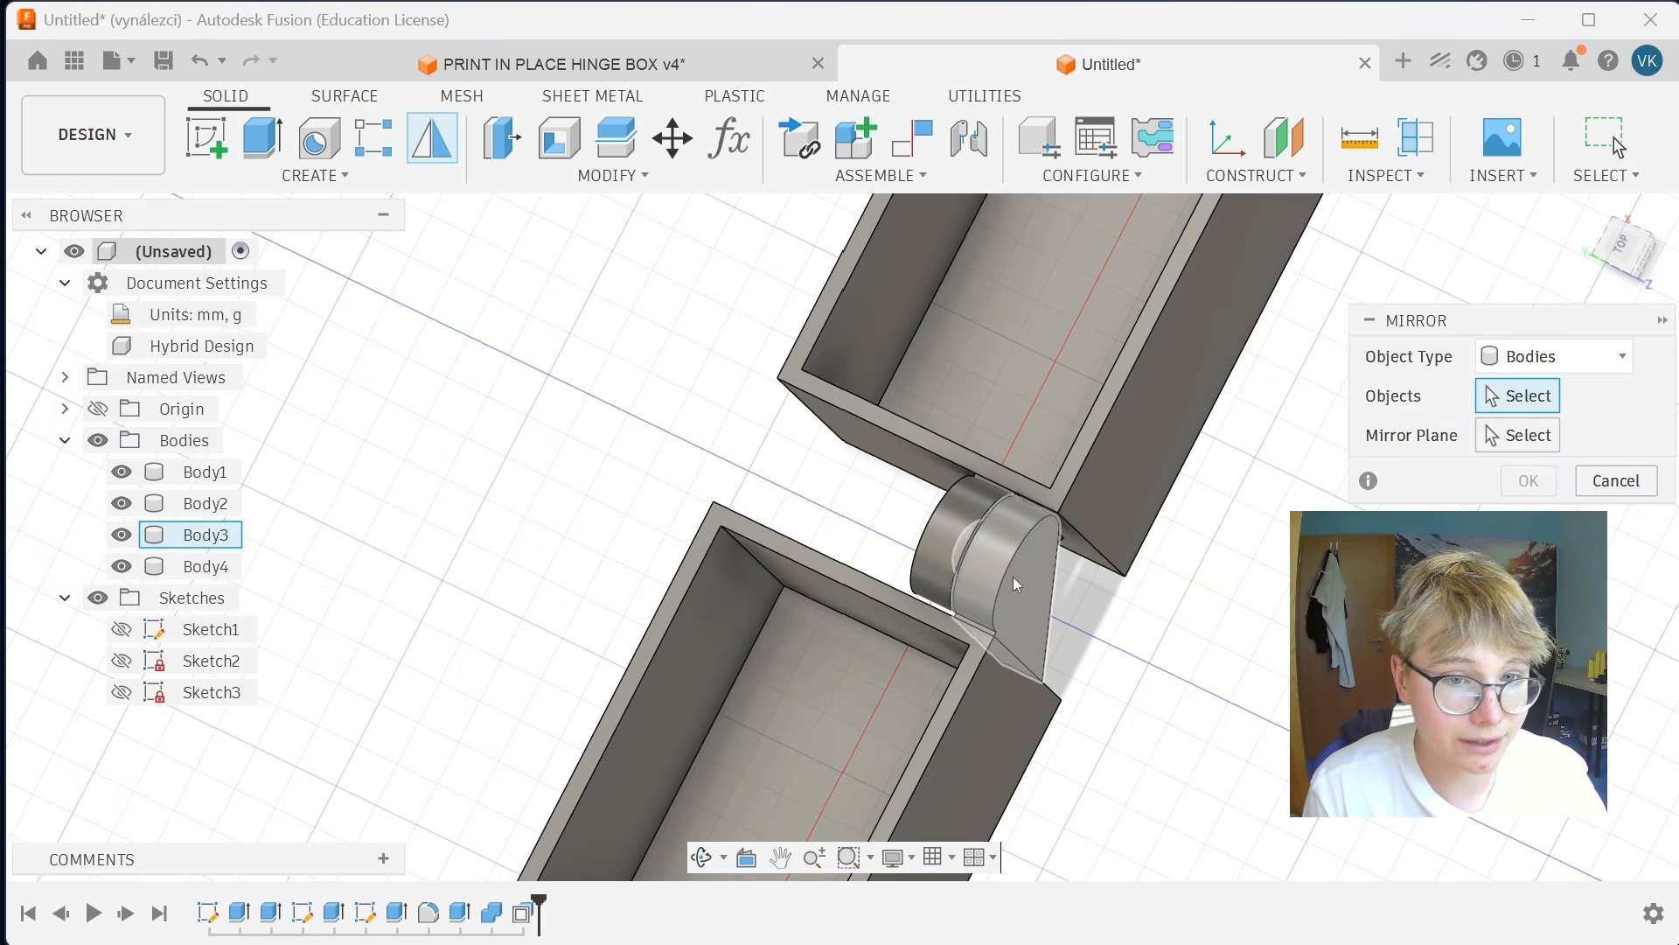
click(1013, 576)
click(933, 560)
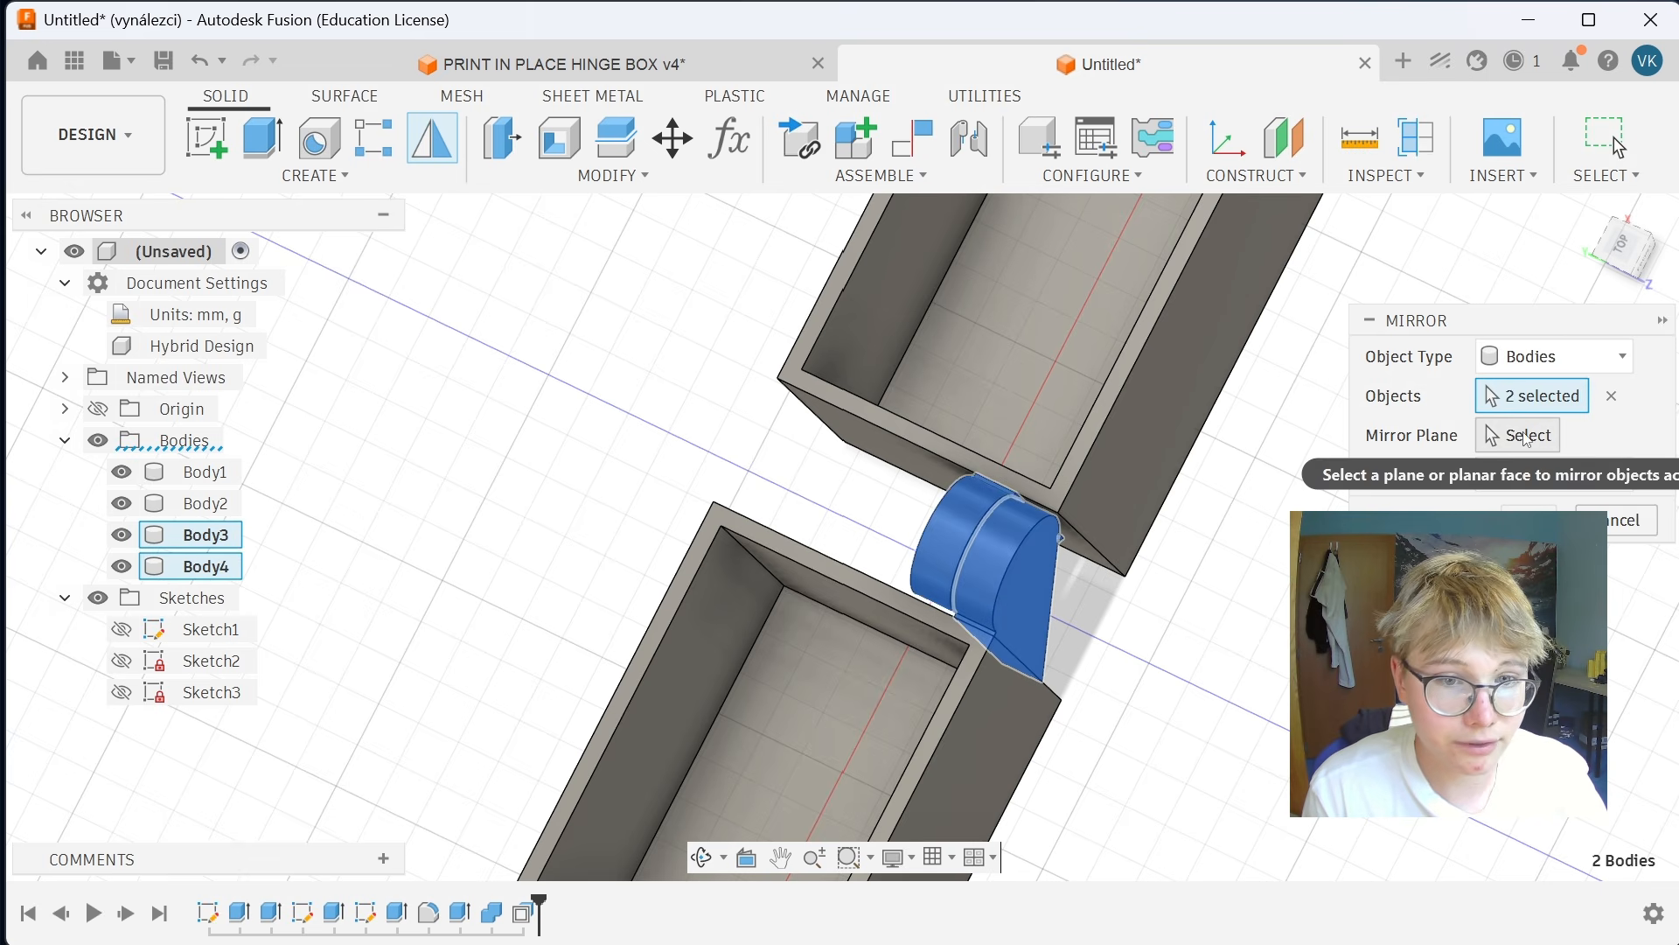
click(1522, 436)
shift+middle_drag(1093, 647, 971, 551)
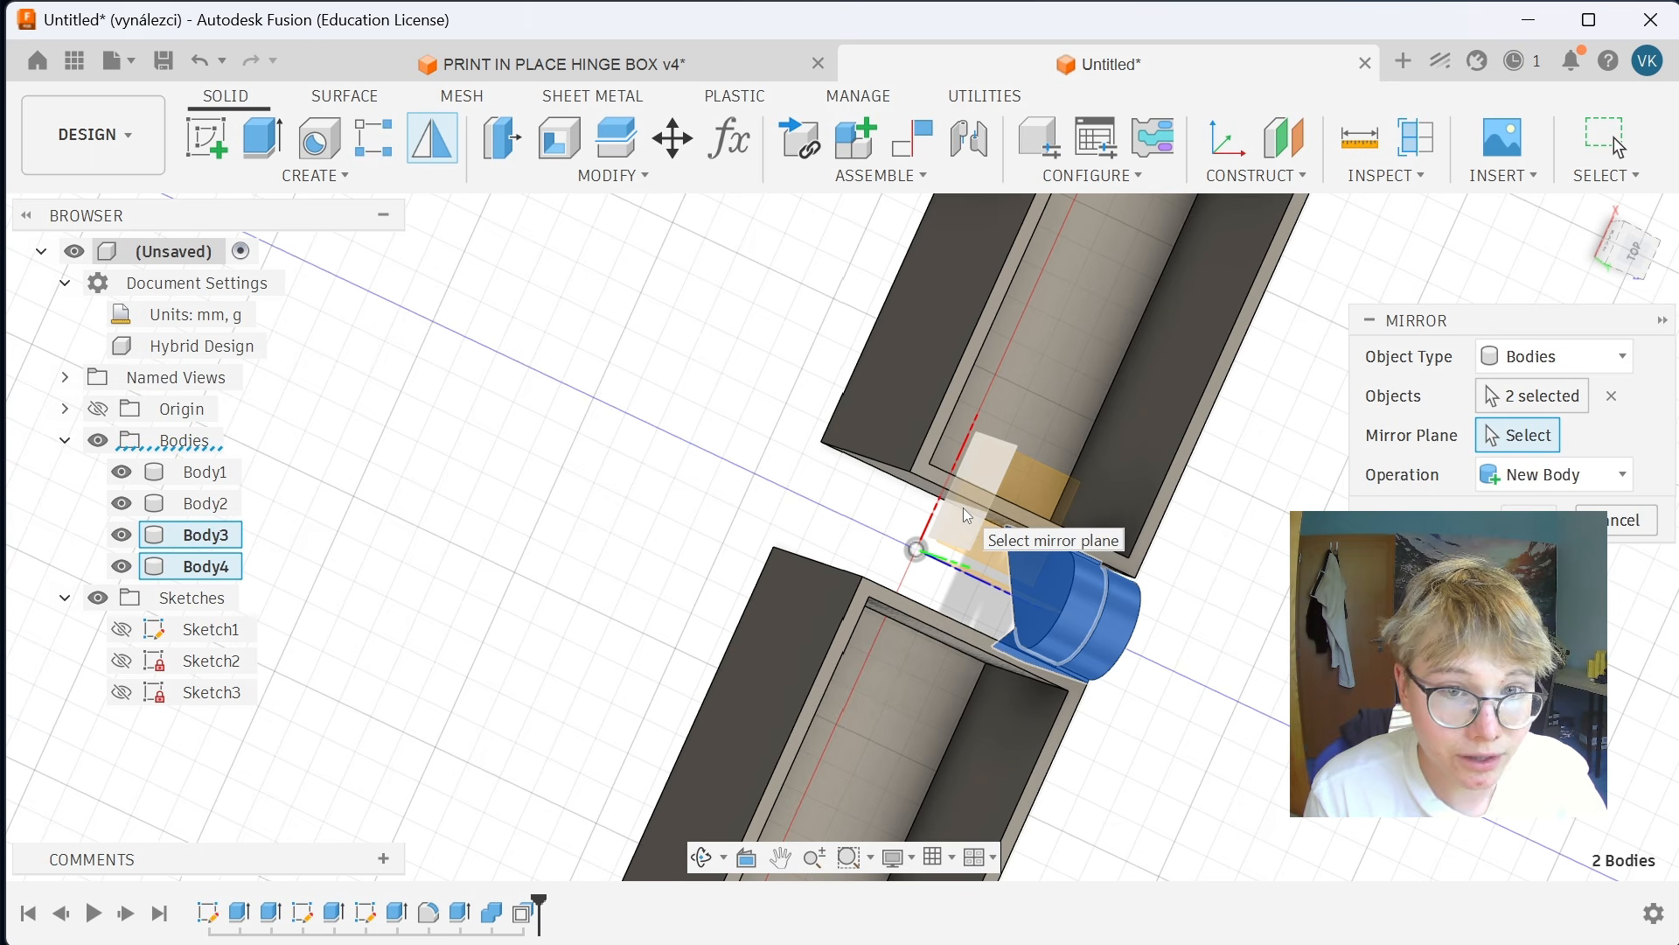
shift+middle_drag(694, 513, 745, 549)
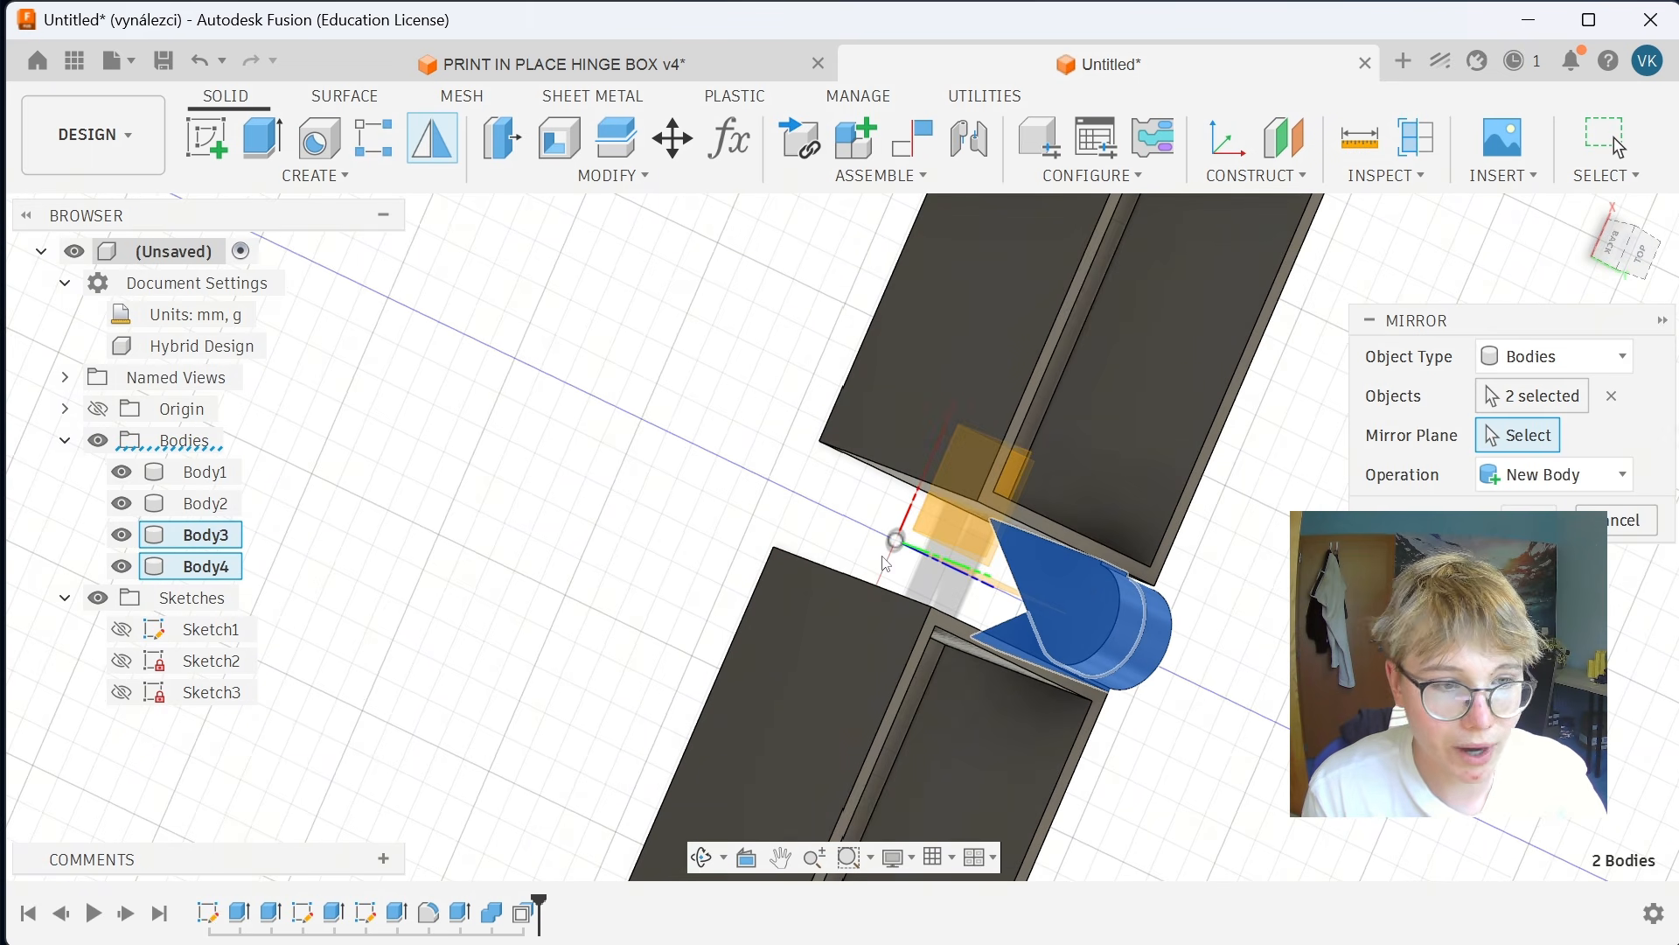
click(959, 511)
shift+middle_drag(958, 511, 786, 411)
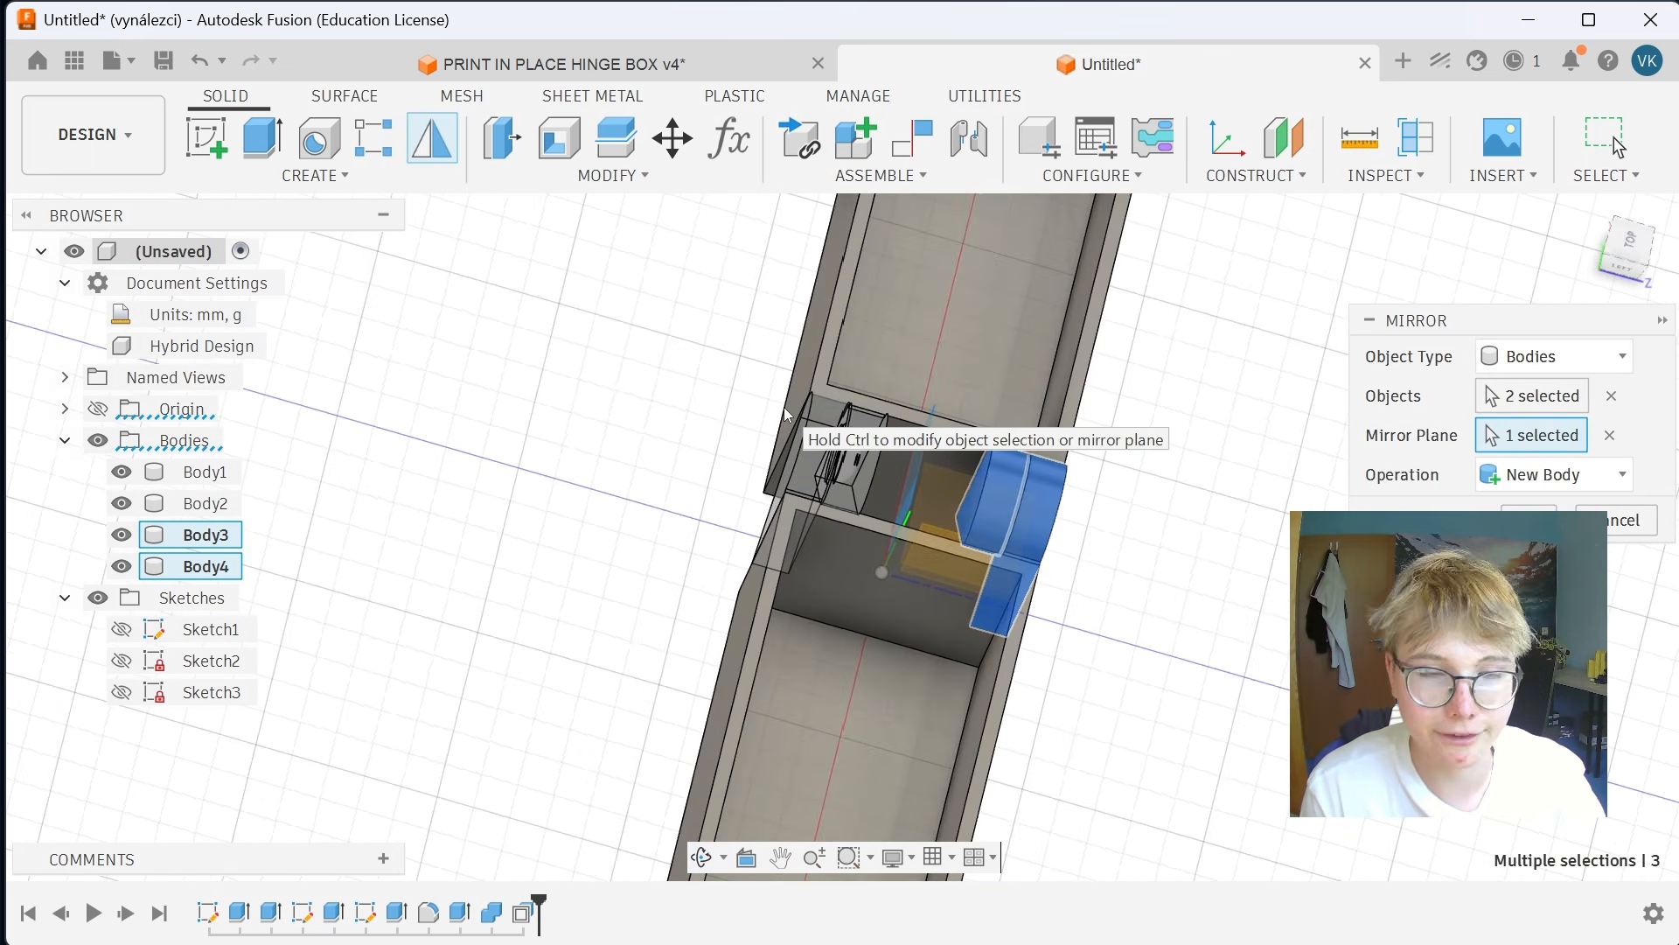
key(Return)
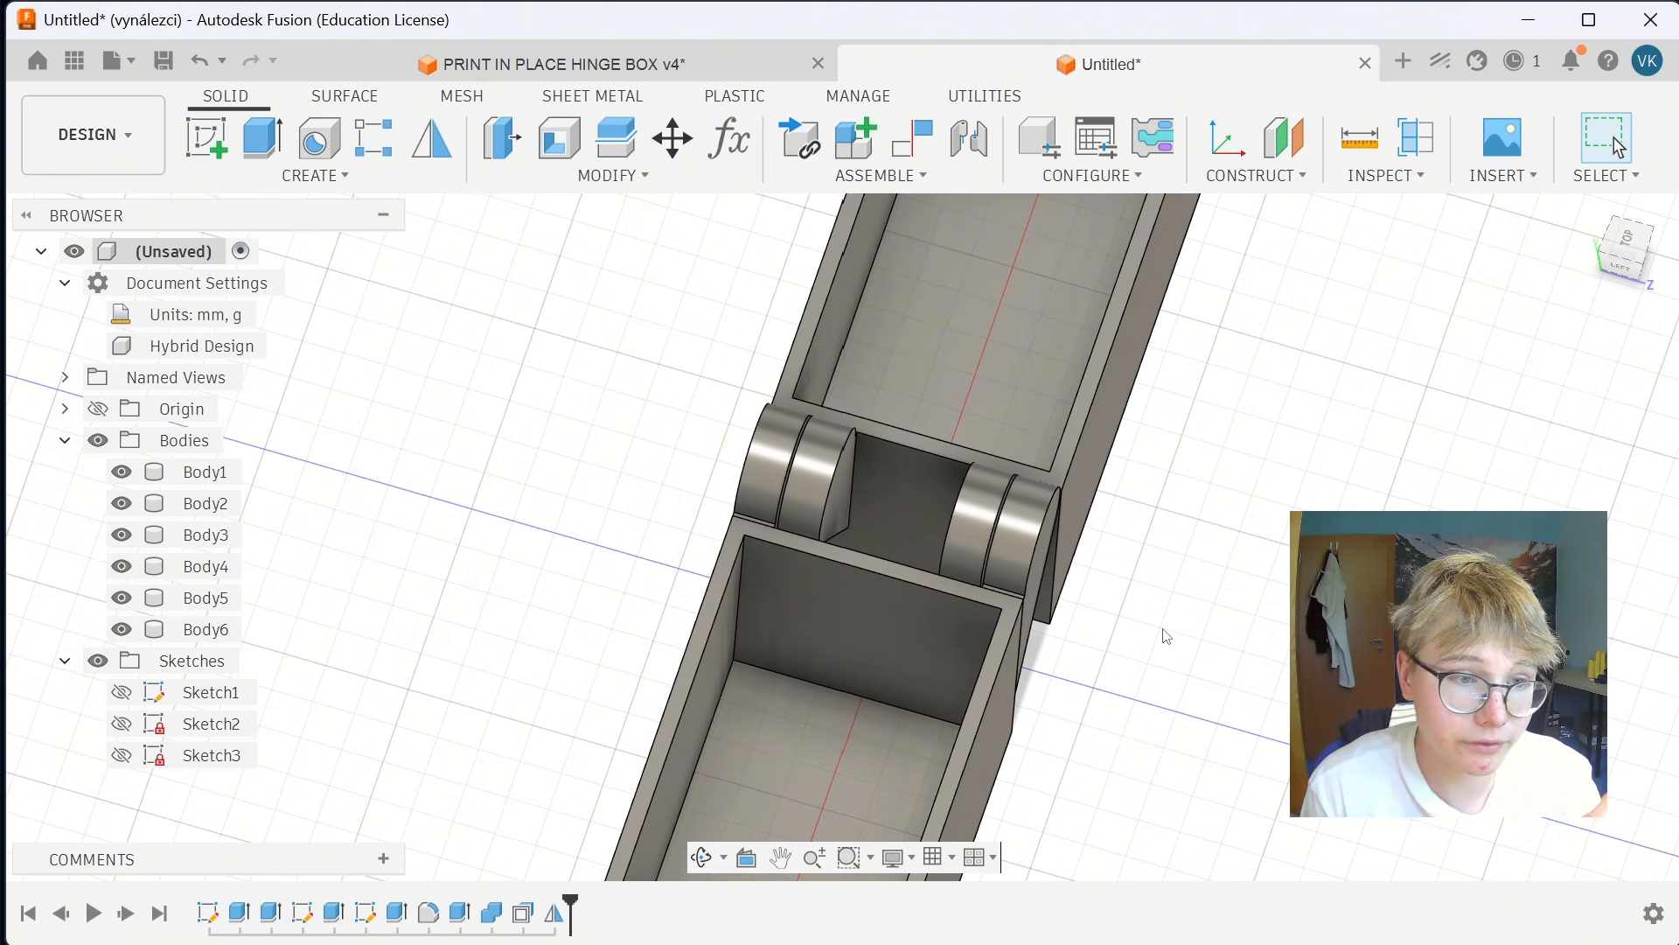
Join the two inner socket arms to the box half Body1 with Combine, without keeping the tool bodies.
click(613, 176)
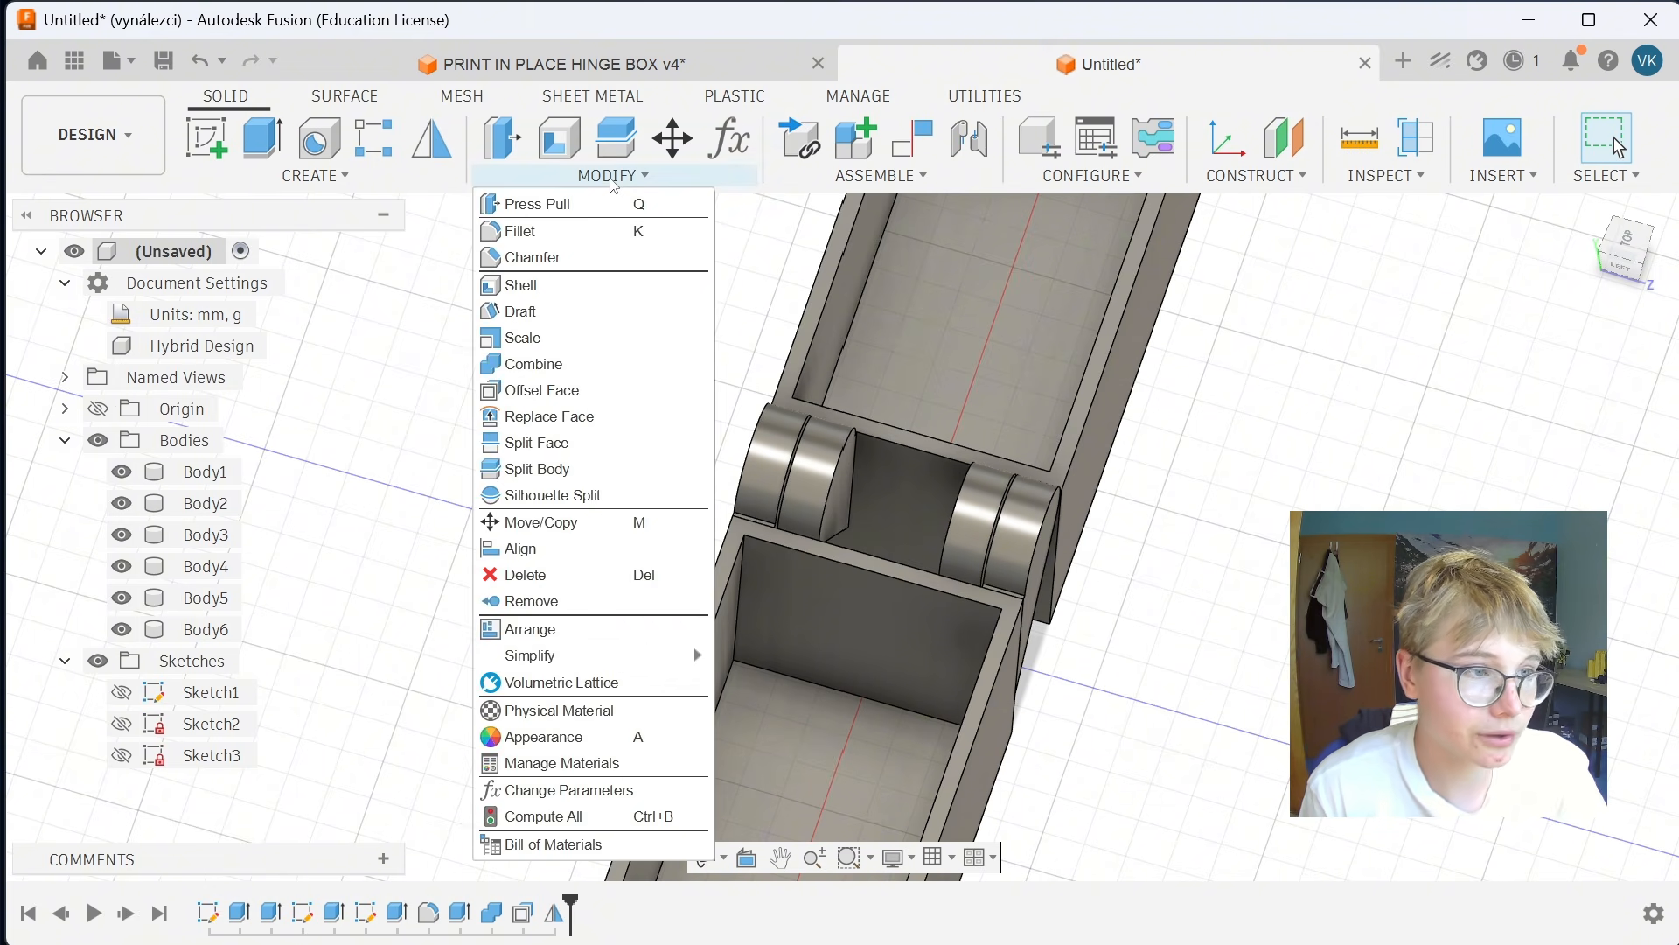
click(562, 365)
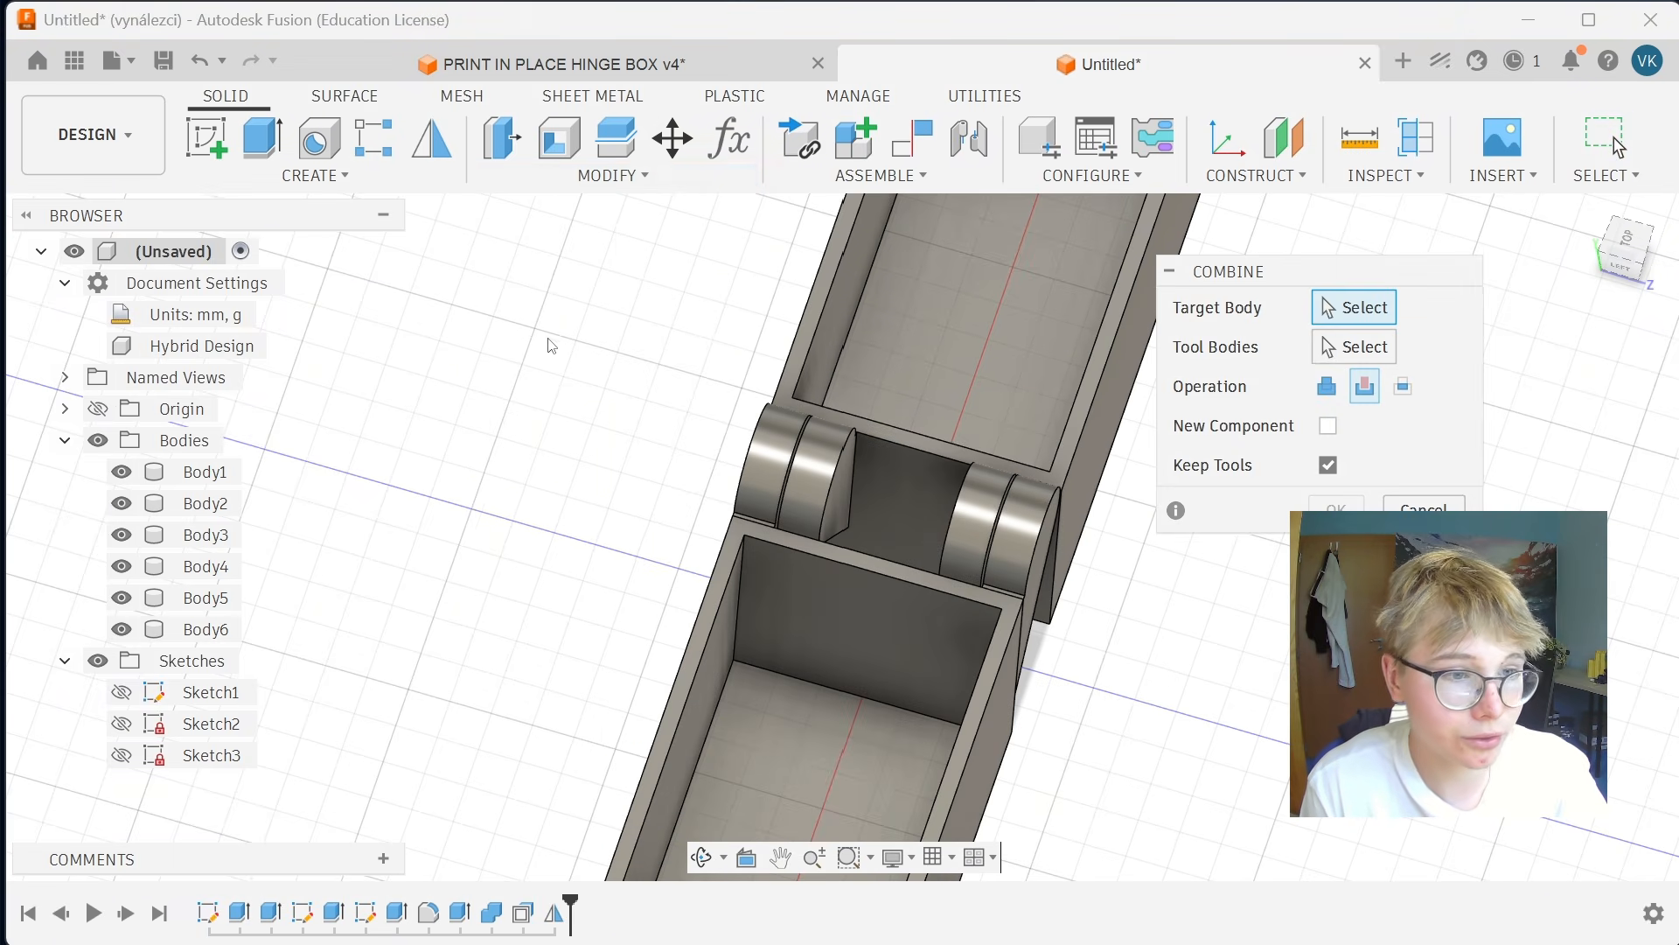
click(1327, 386)
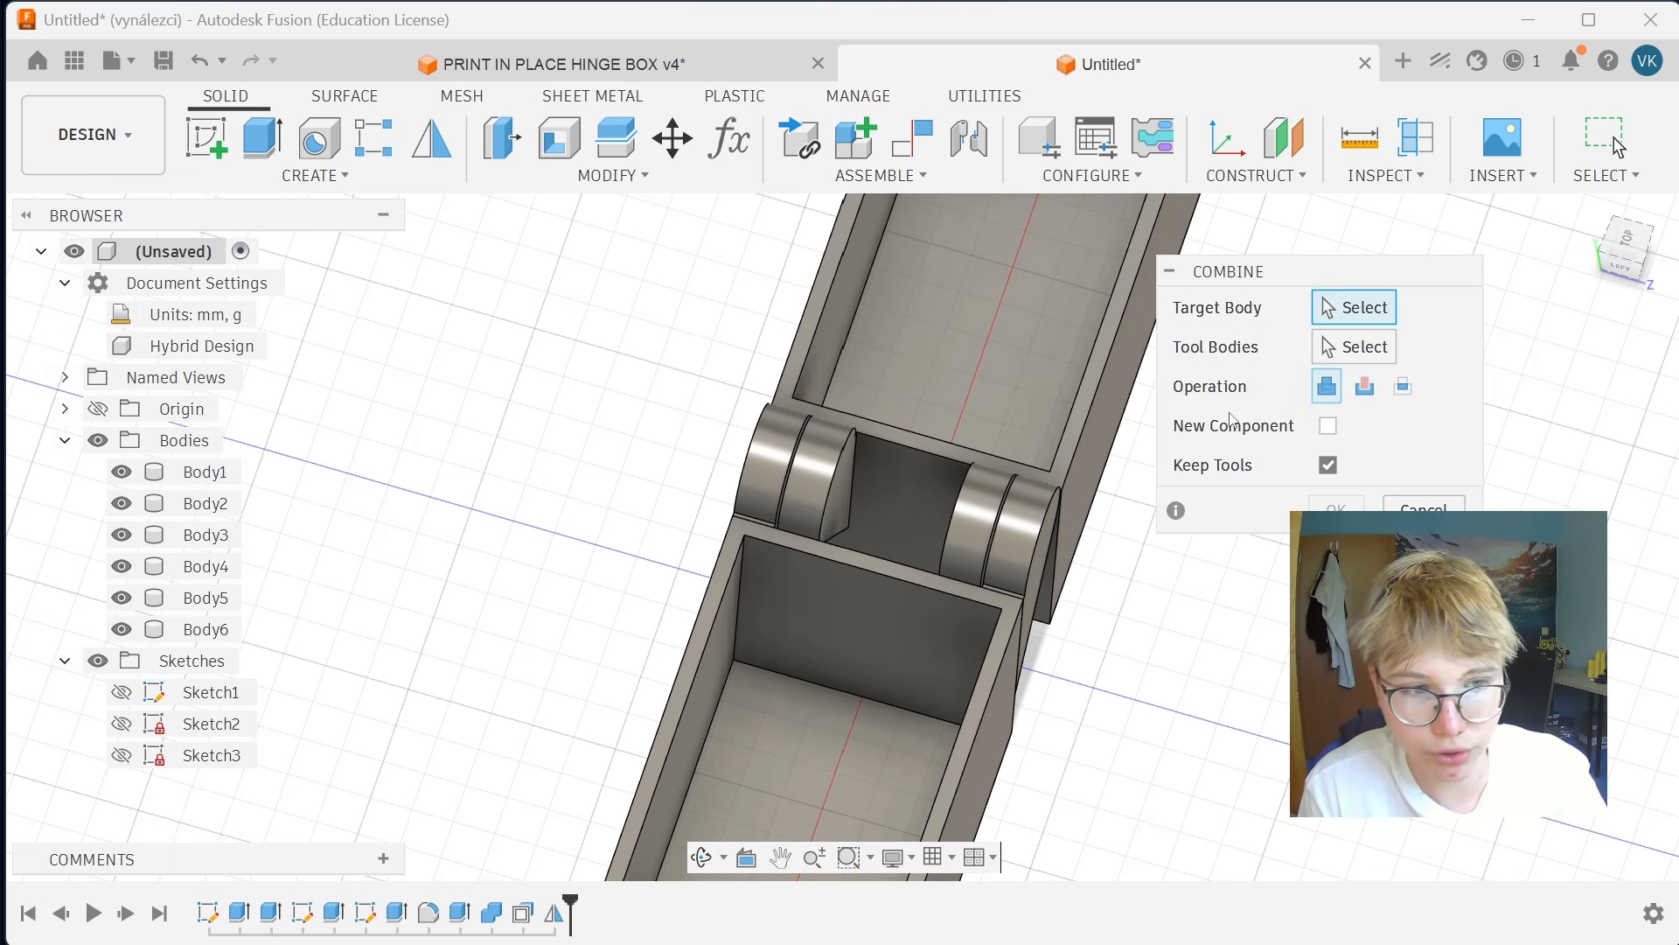
click(967, 423)
click(827, 456)
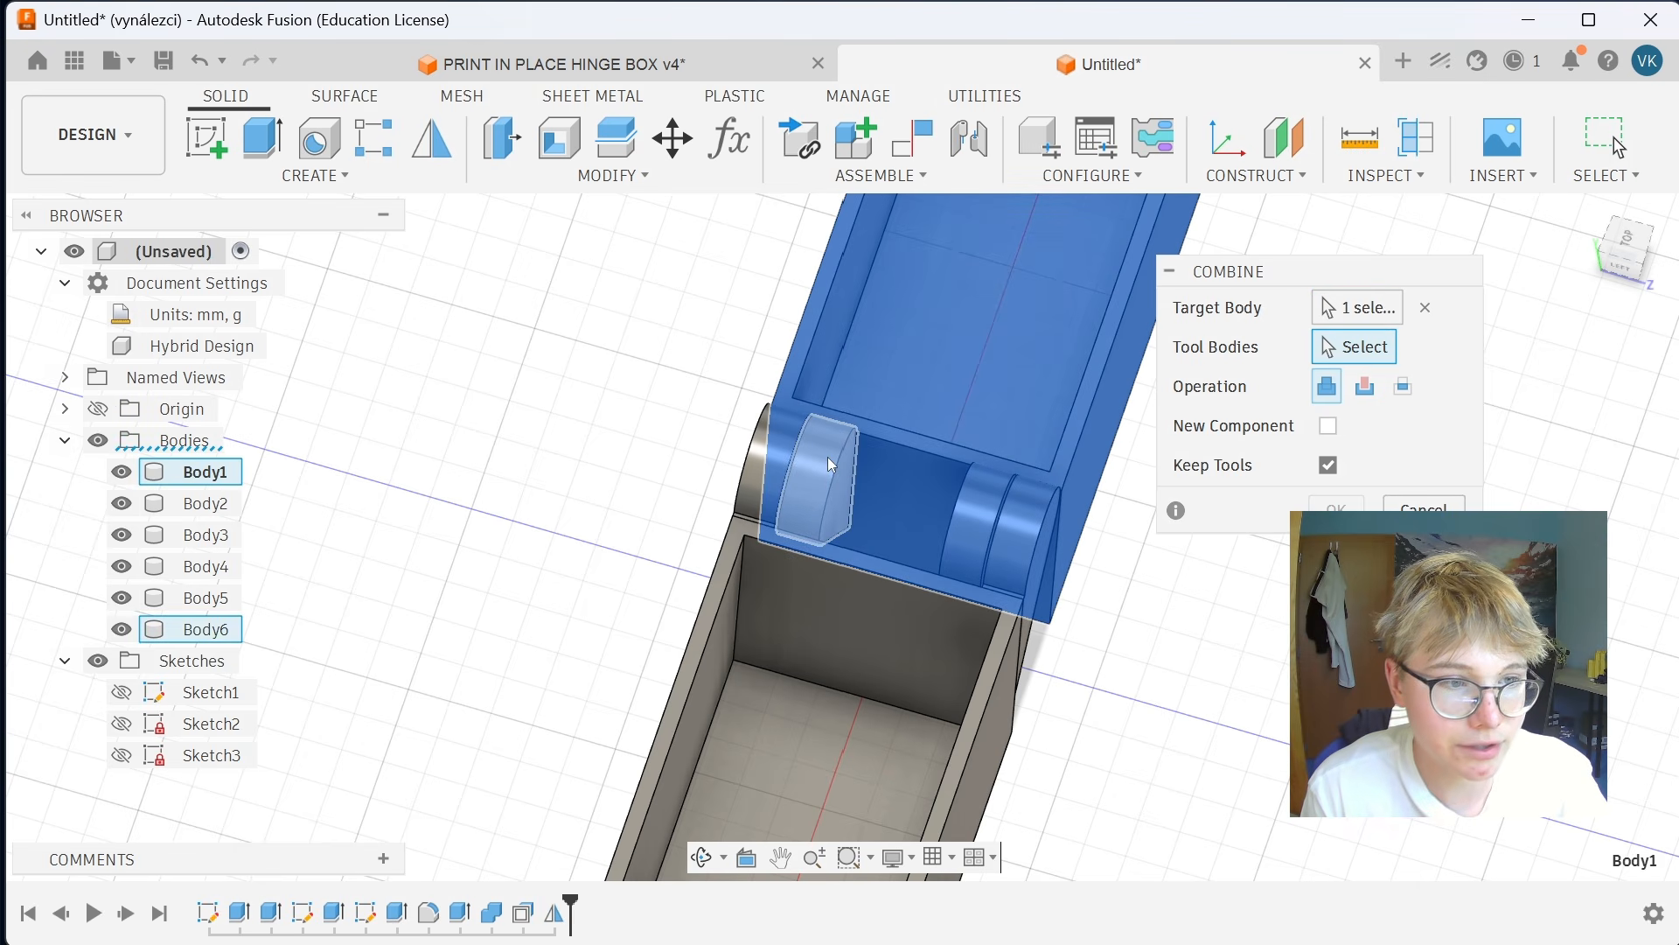
click(973, 502)
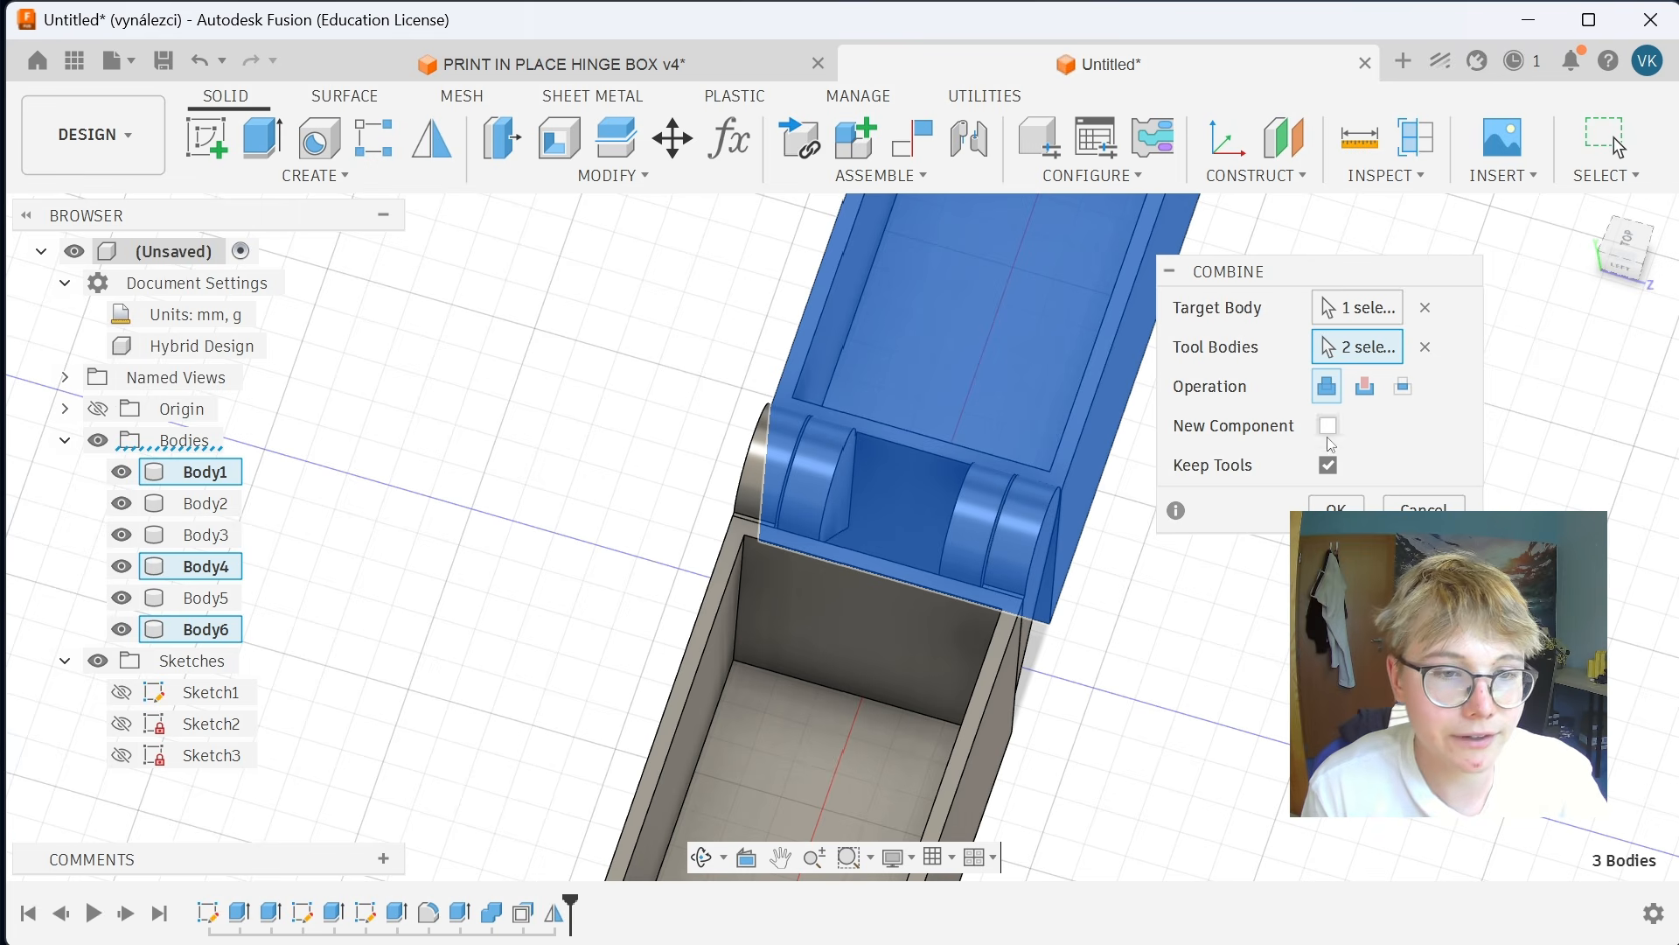
click(1329, 467)
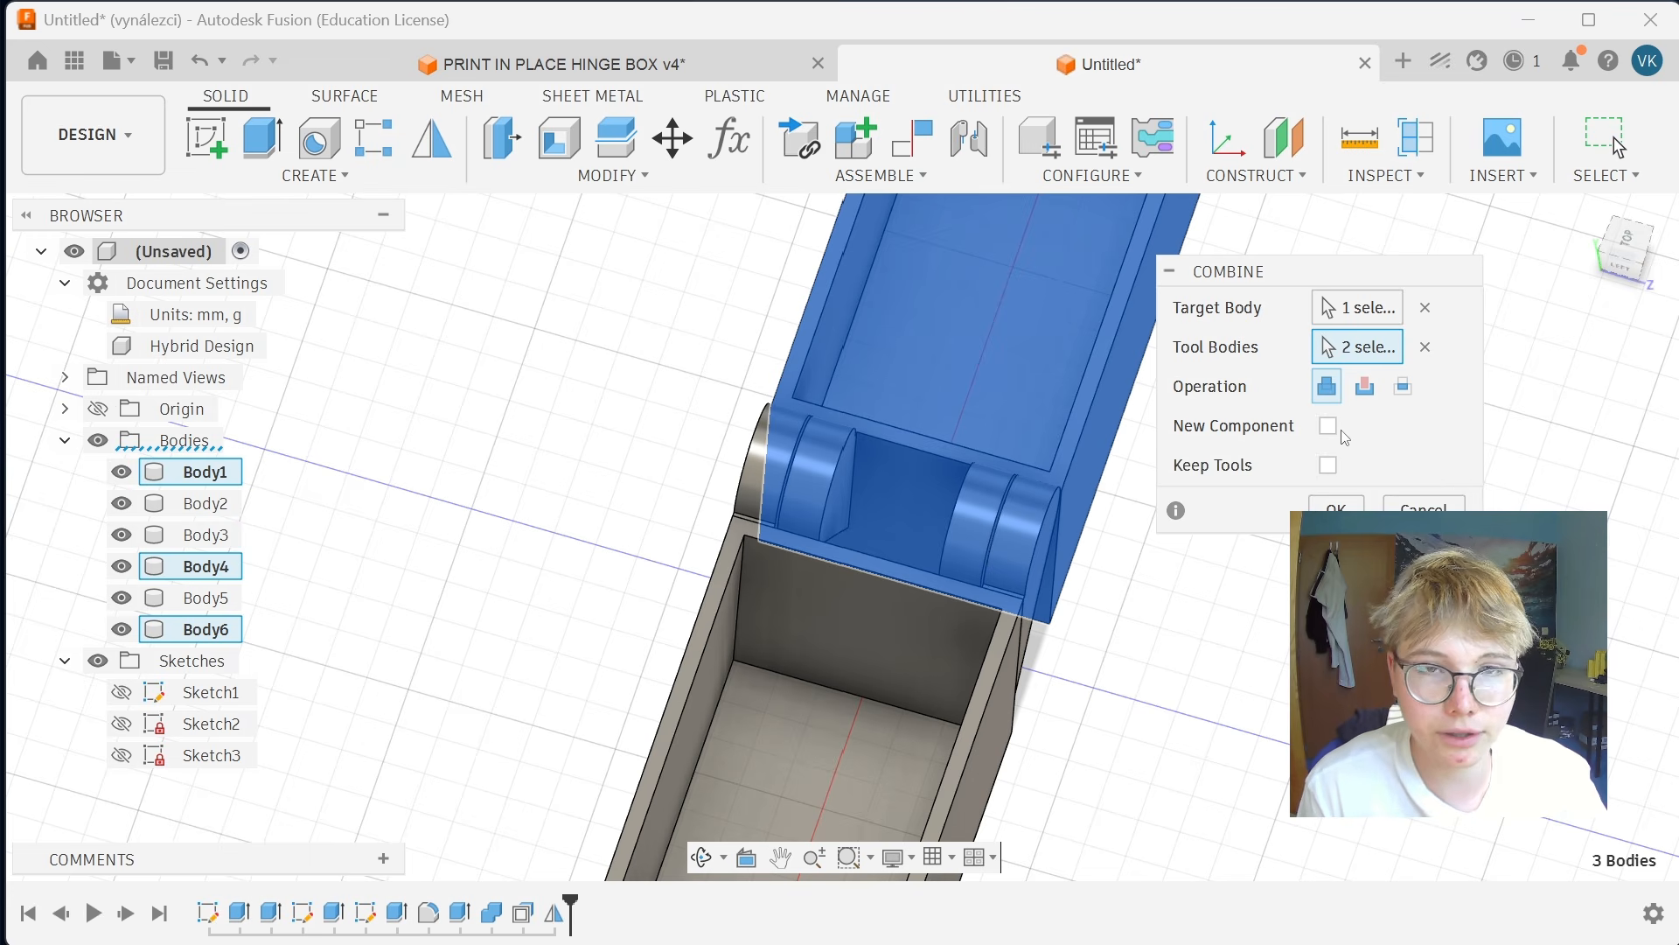
click(1336, 507)
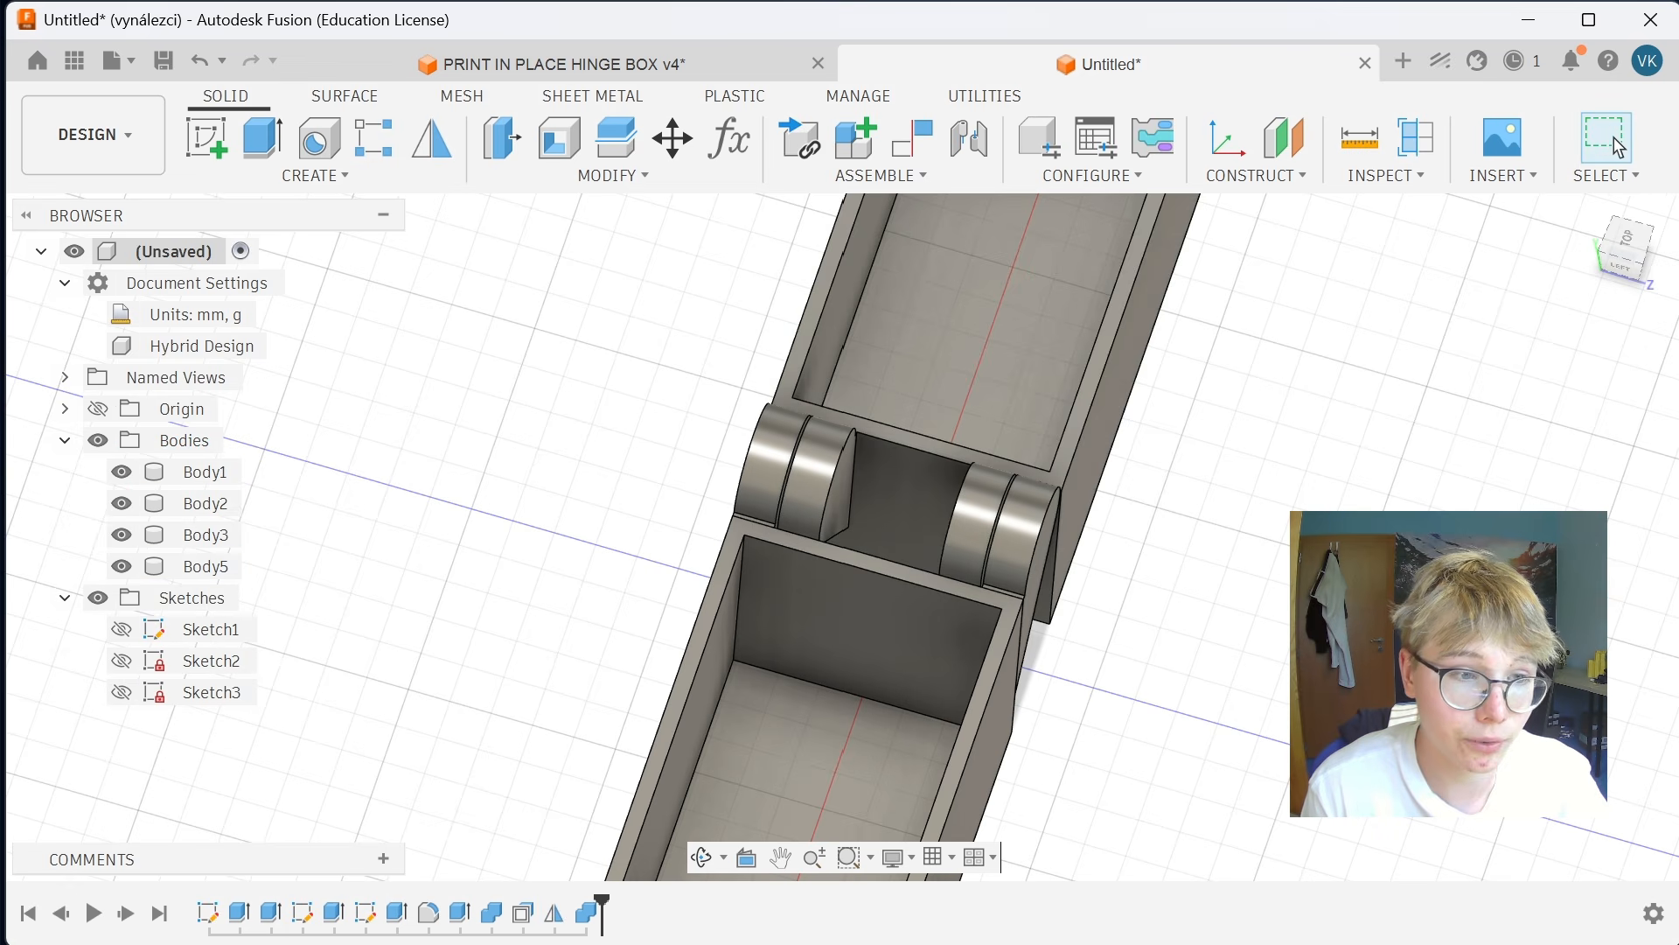
Join the outer pin arm Body3 with the box half Body2 and the other pin arm Body5 using Combine, without keeping the tool bodies.
right_click(1181, 612)
click(1181, 545)
click(1037, 539)
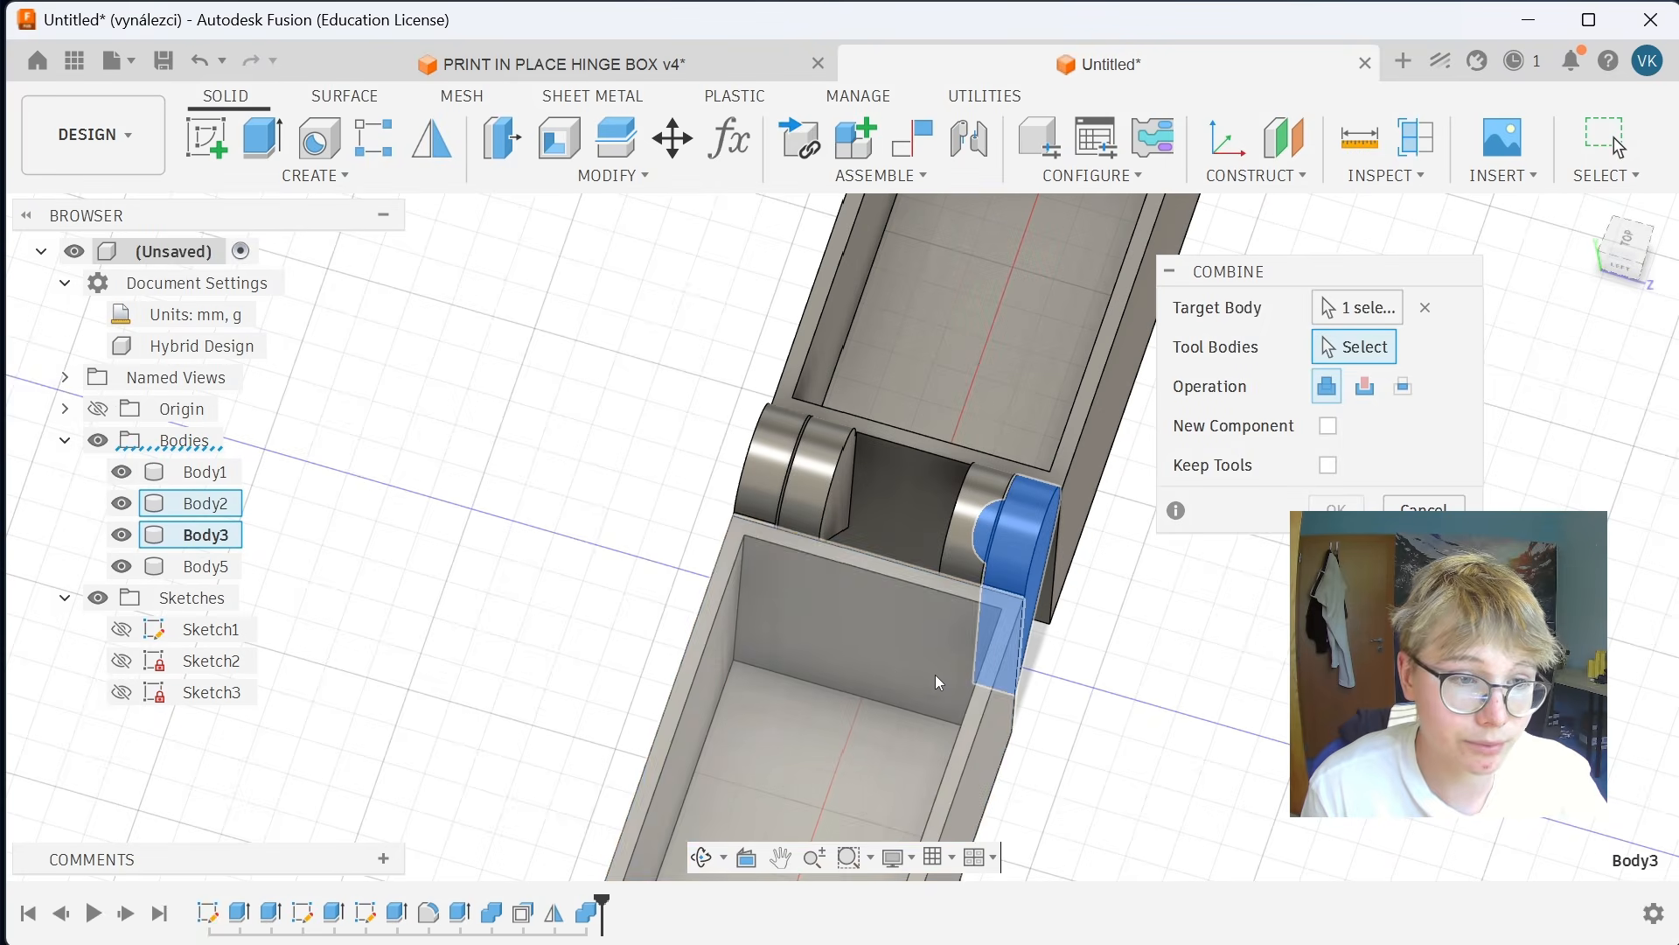
click(936, 678)
click(756, 453)
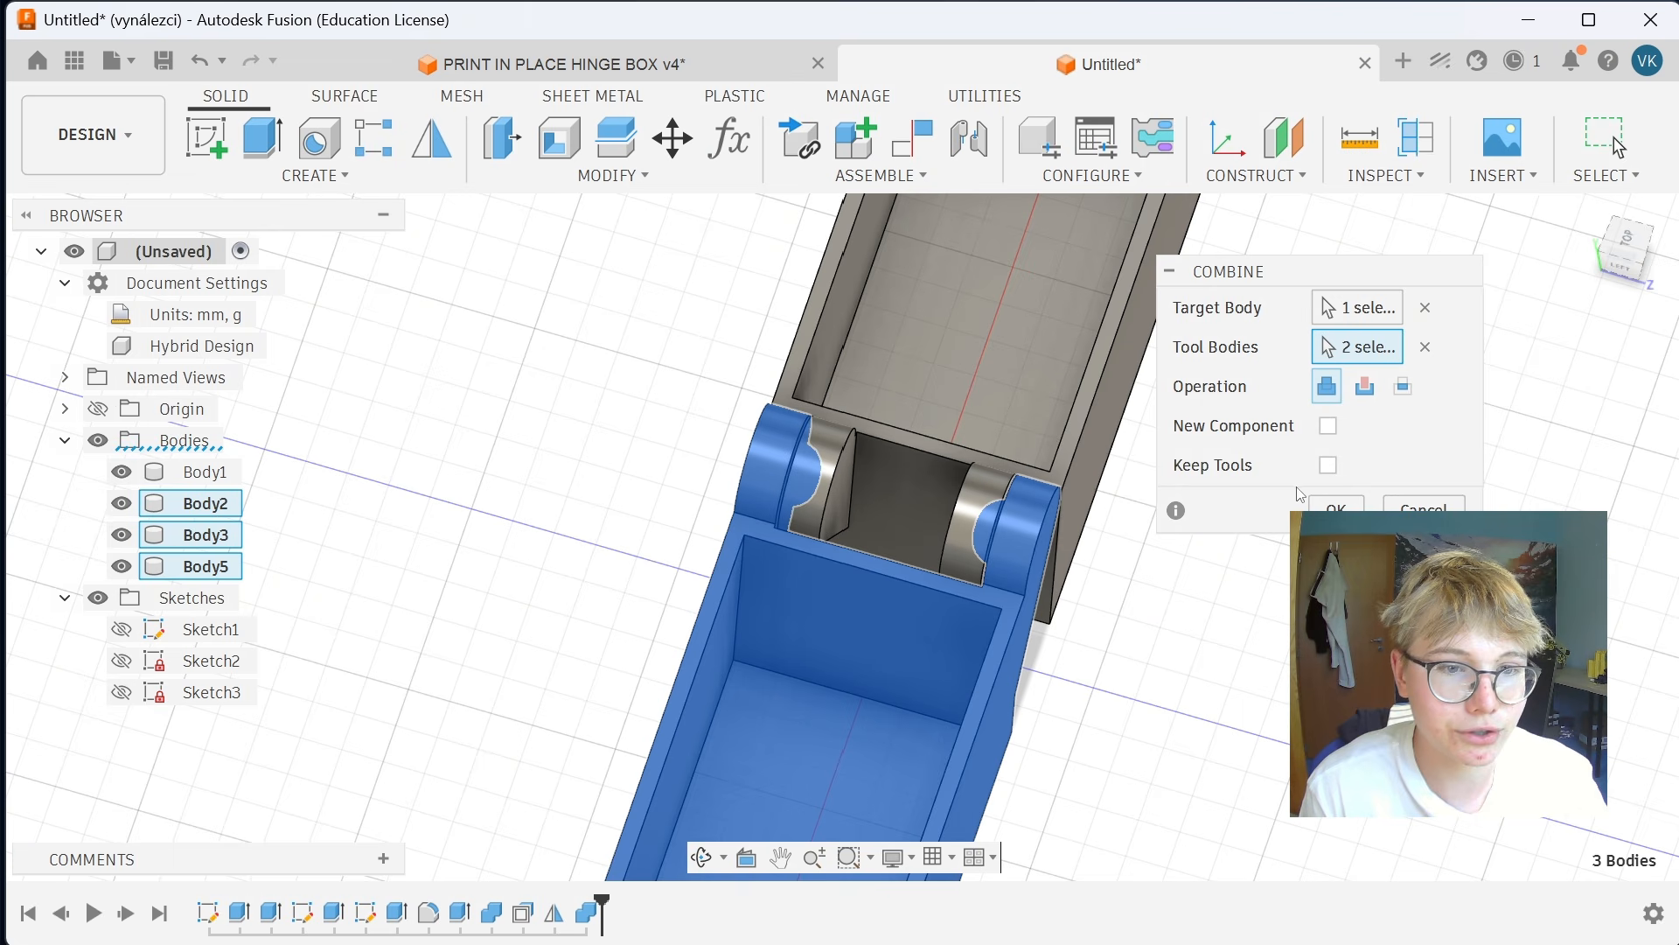
click(1336, 509)
Check that the model consists of two bodies and examine the box halves and interlocking hinge arms from several angles.
scroll(1320, 509, down, 3)
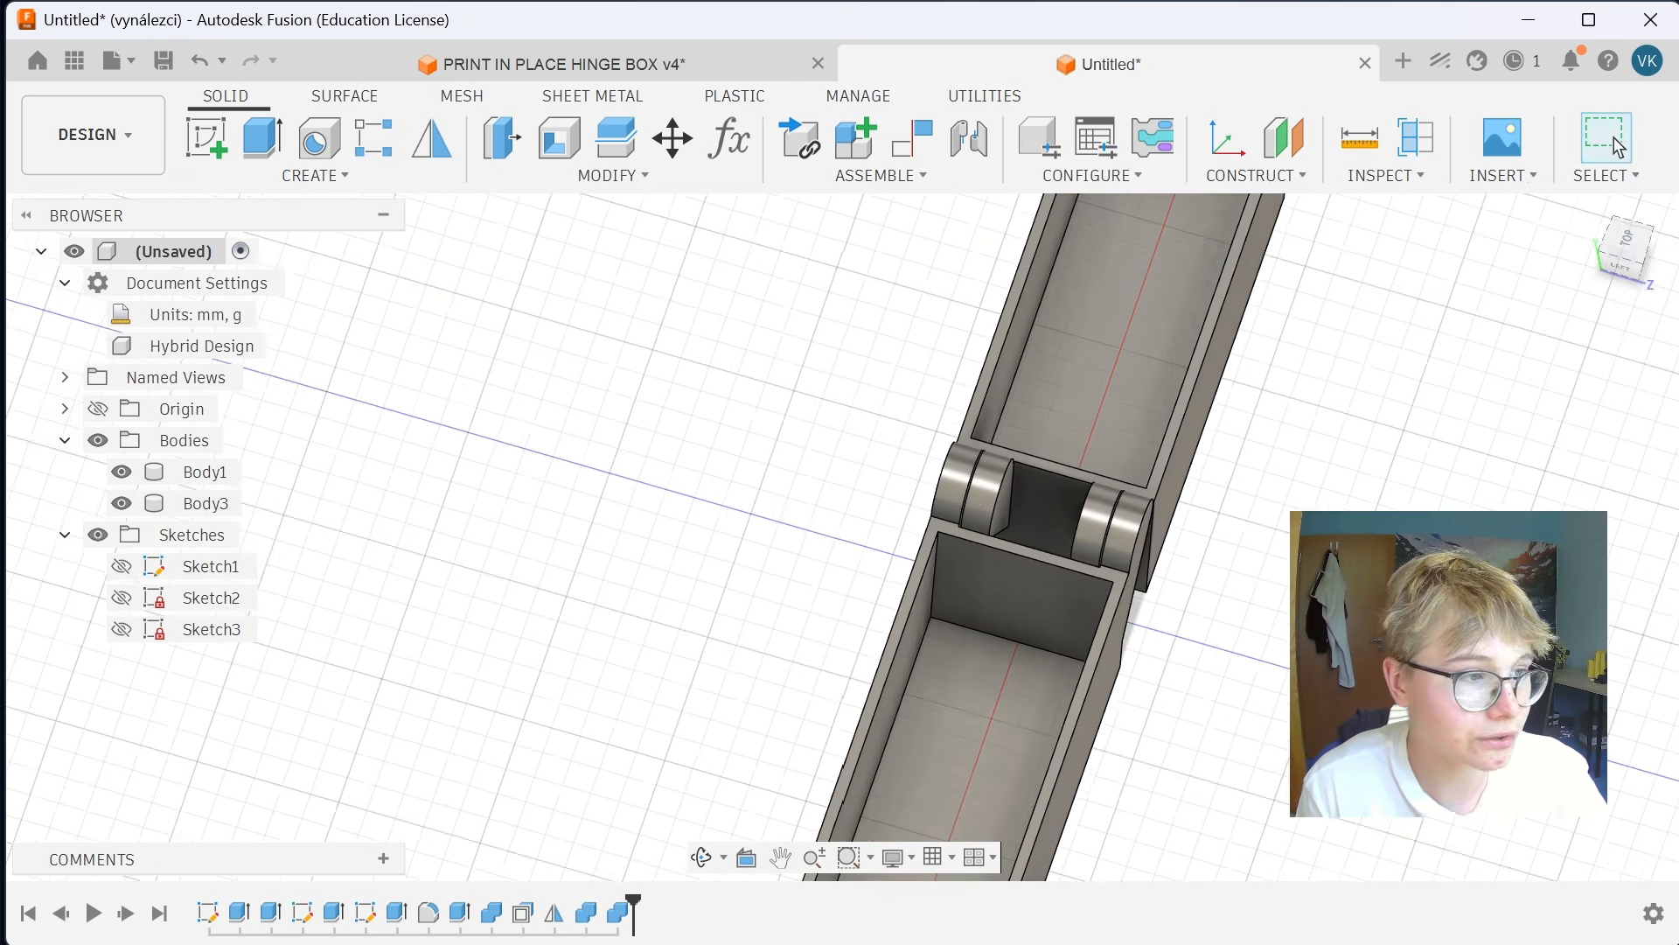
middle_drag(1312, 532, 1169, 446)
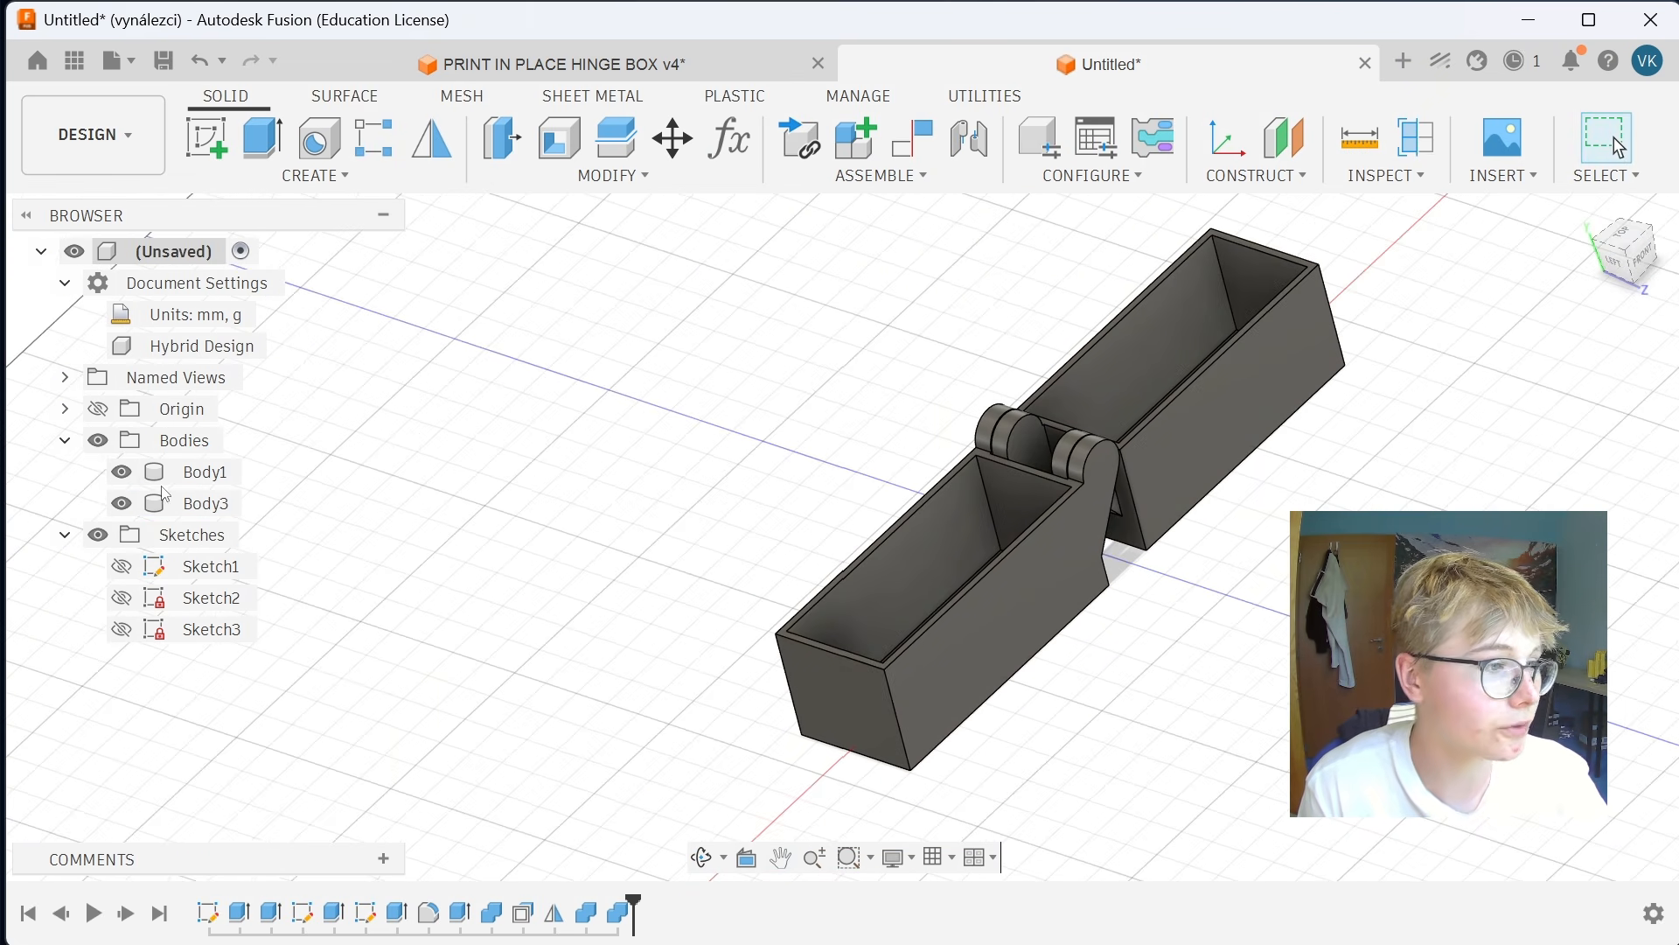
click(205, 474)
click(210, 503)
middle_drag(778, 490, 584, 585)
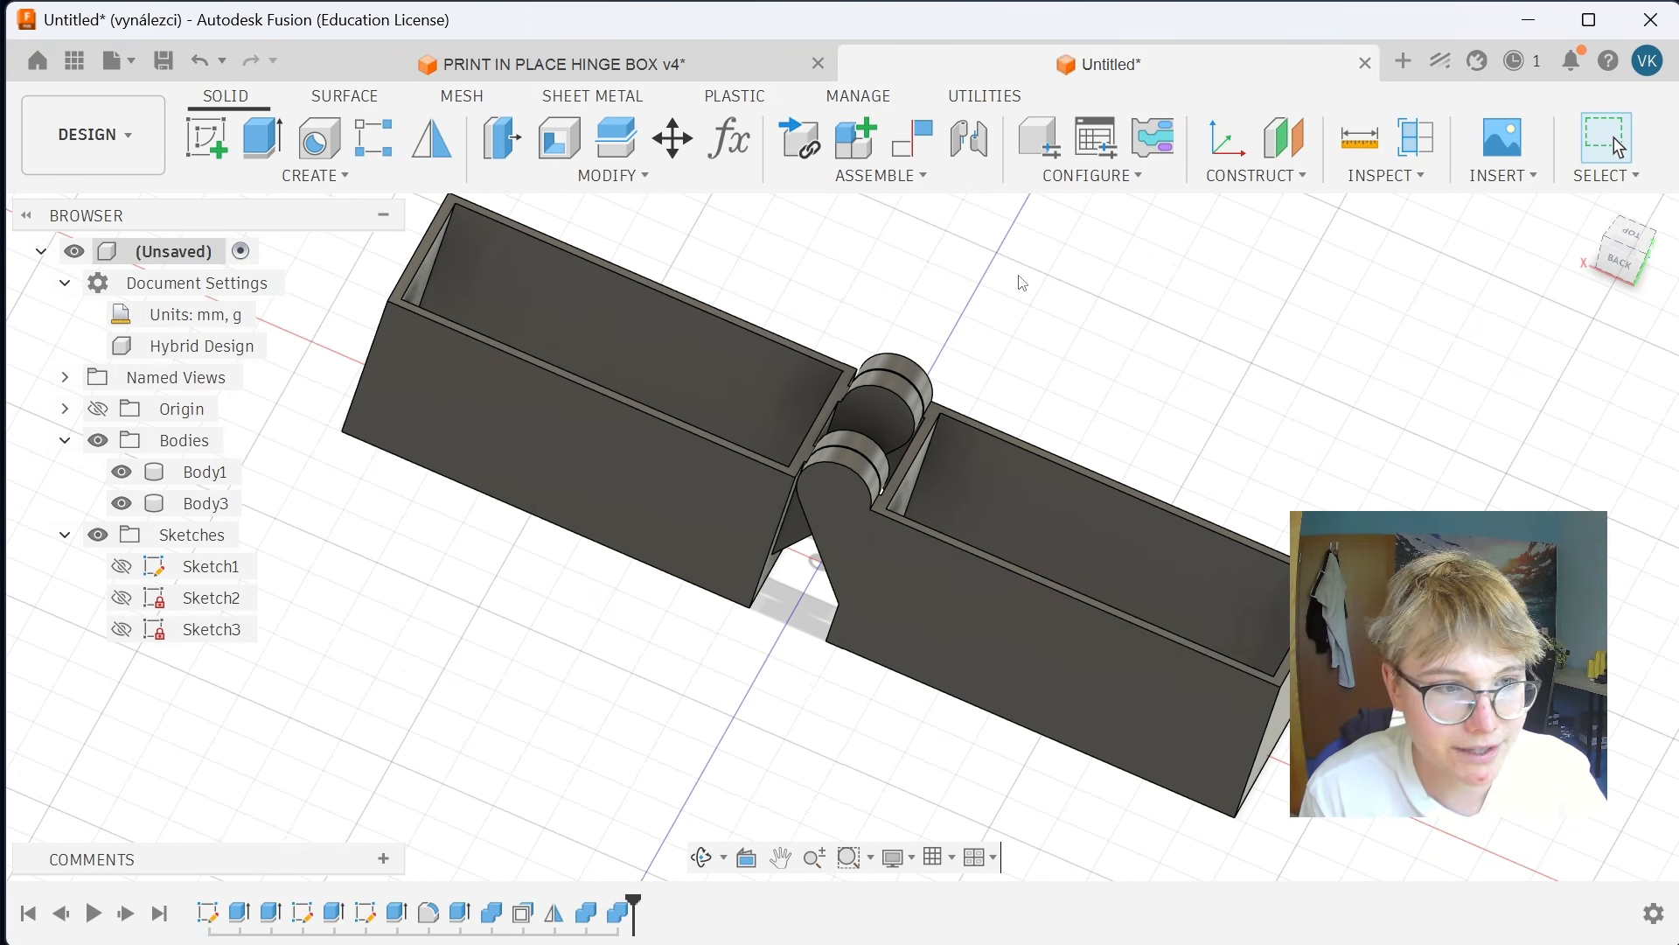
scroll(1019, 276, down, 1)
middle_drag(977, 322, 1136, 361)
scroll(1144, 315, up, 3)
scroll(1143, 316, down, 1)
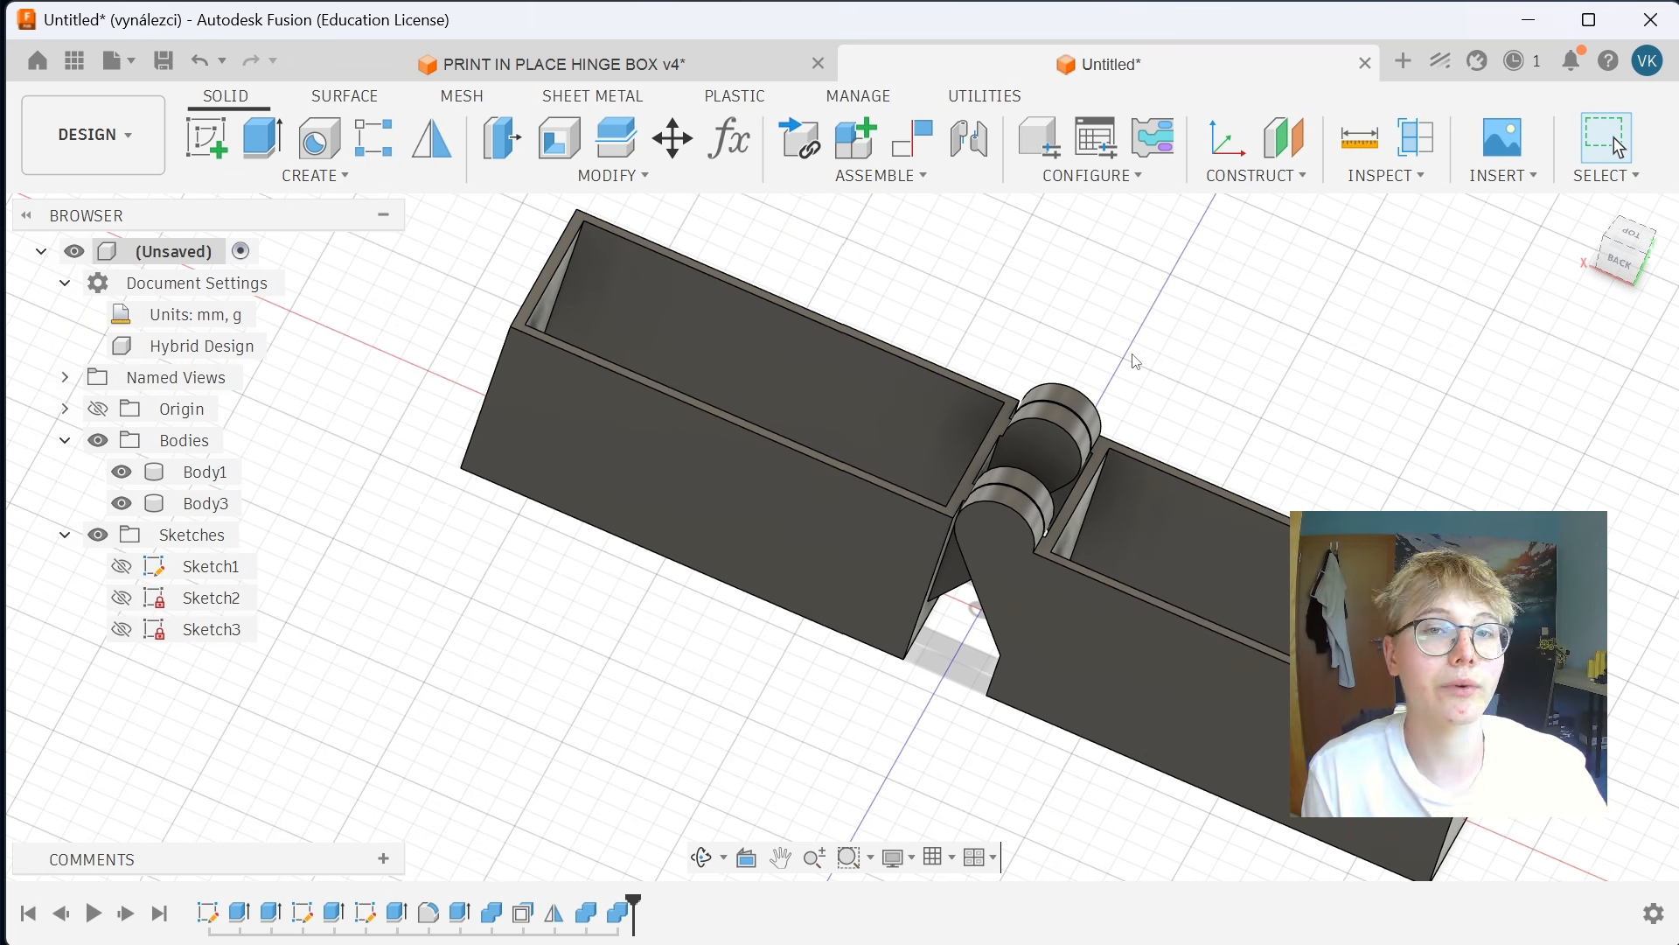
scroll(1154, 354, up, 2)
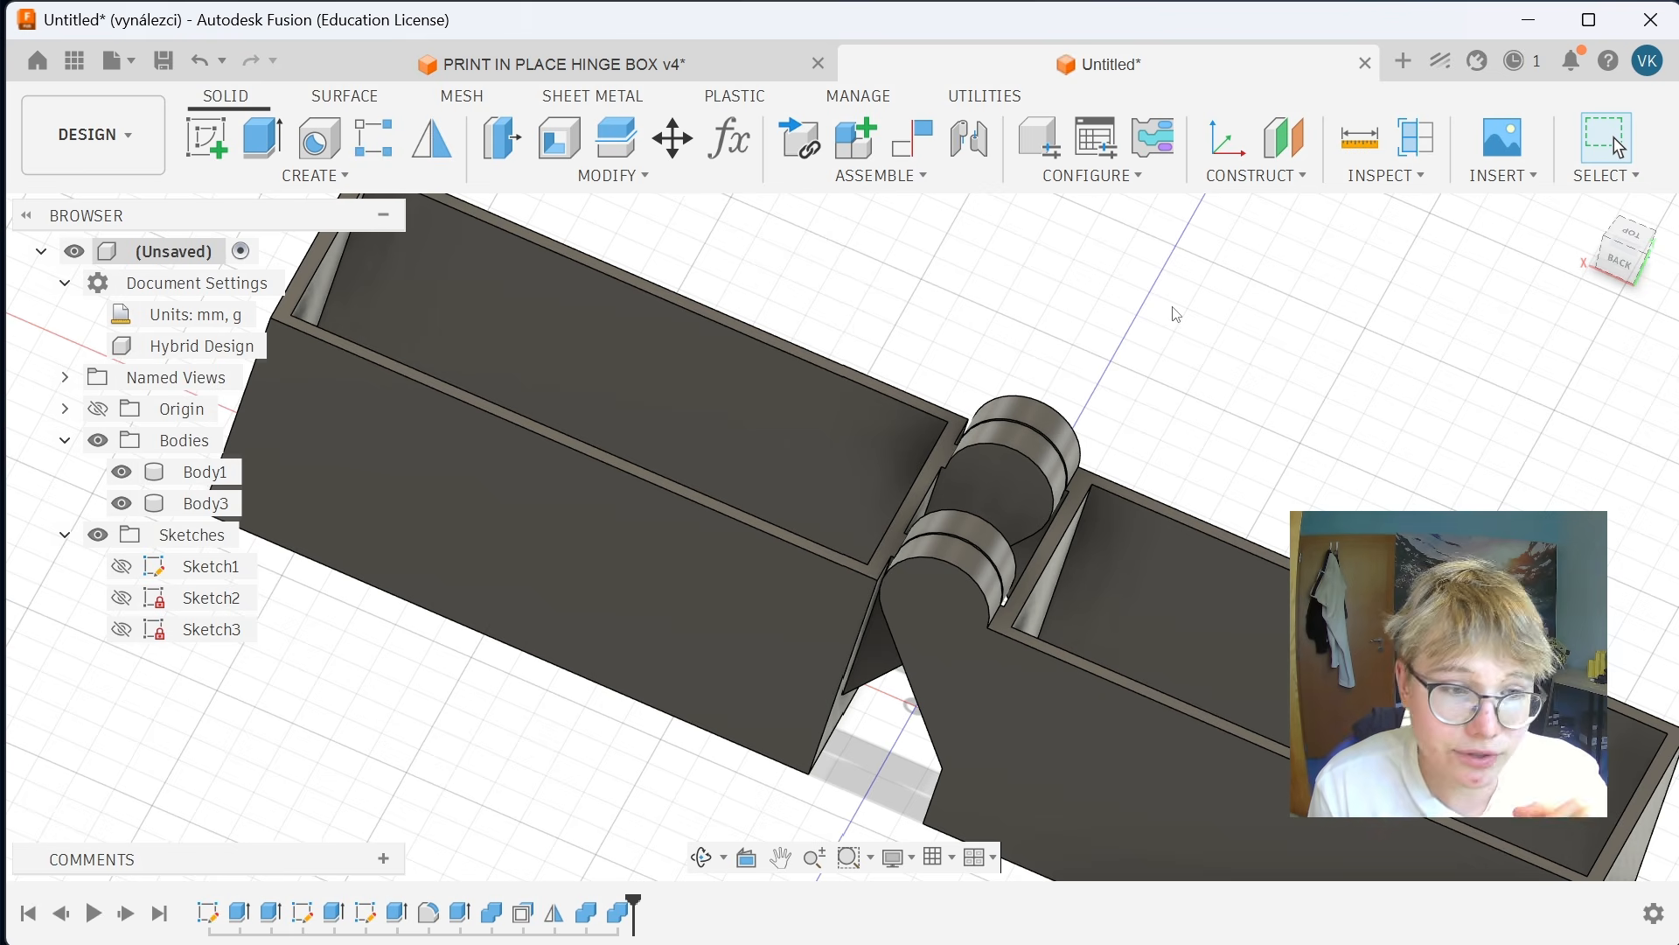
scroll(1145, 440, down, 3)
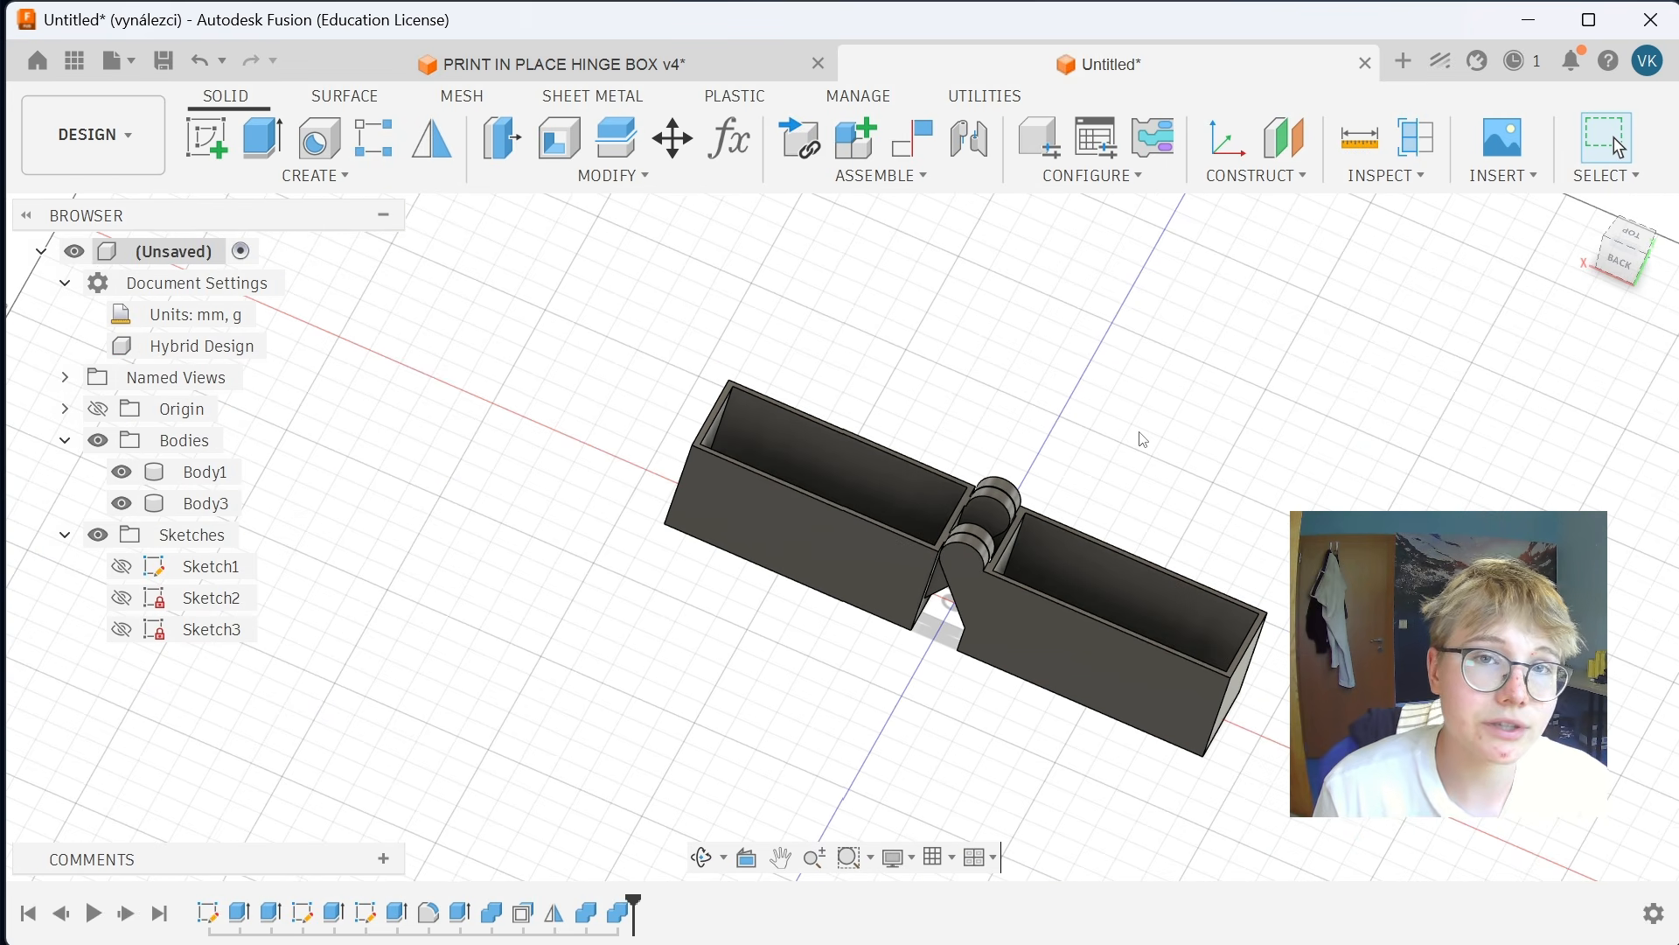